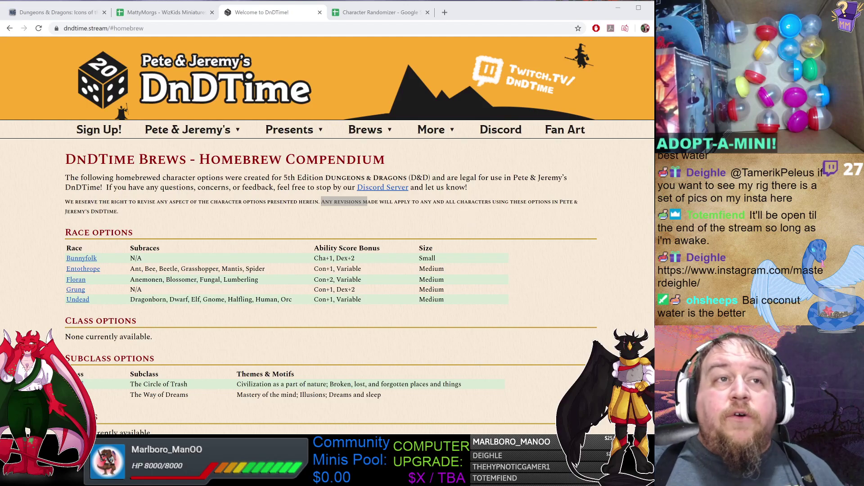
Select the Entothrope subrace names on the DnDTime page through Spider, then clear the selection.
drag(130, 269, 269, 270)
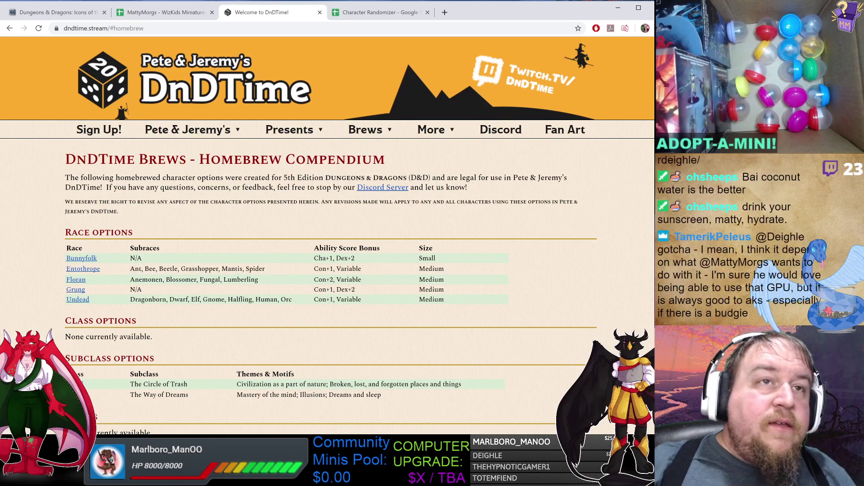
drag(145, 268, 266, 268)
click(277, 276)
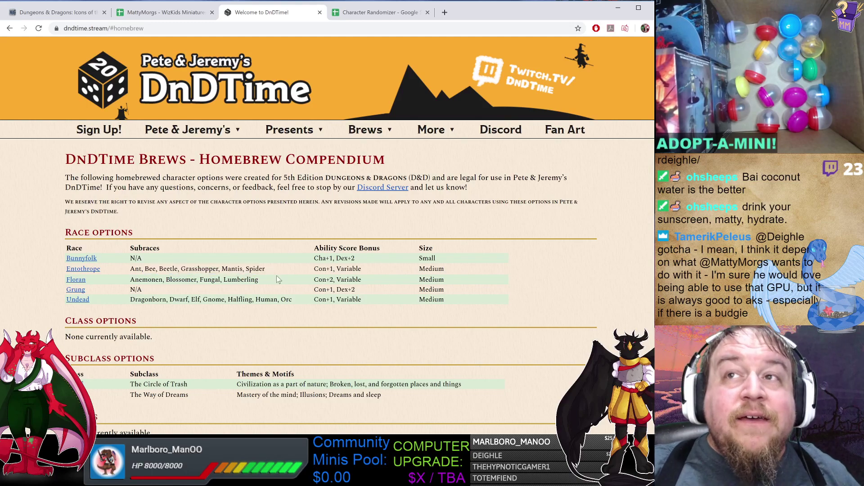
Bring the character sheet PDF forward, click into the Character Name field, and scroll the sheet.
key(alt+Tab)
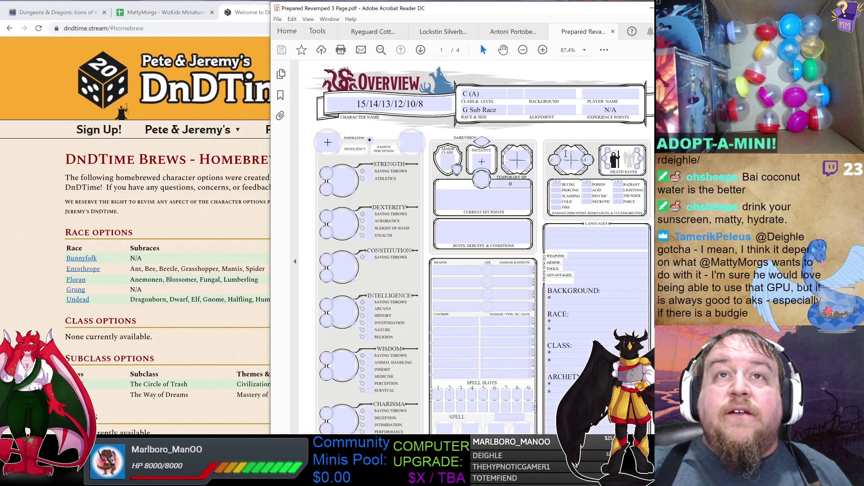
click(432, 103)
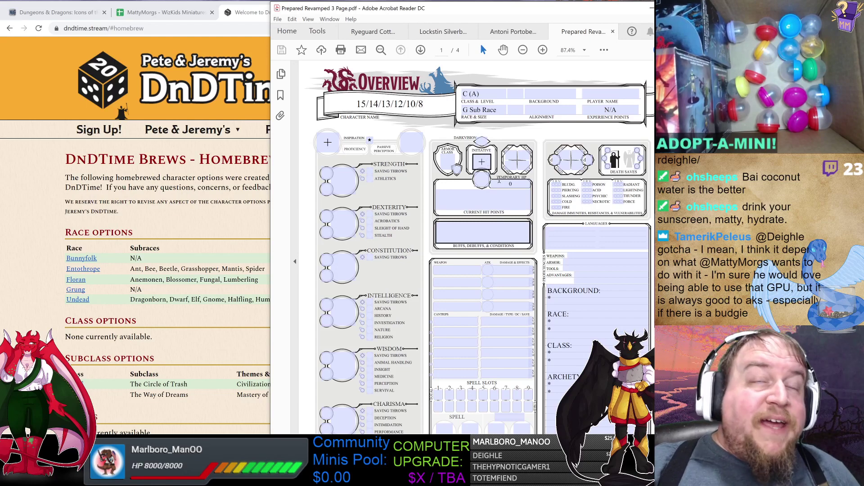
scroll(490, 194, down, 2)
scroll(501, 224, up, 2)
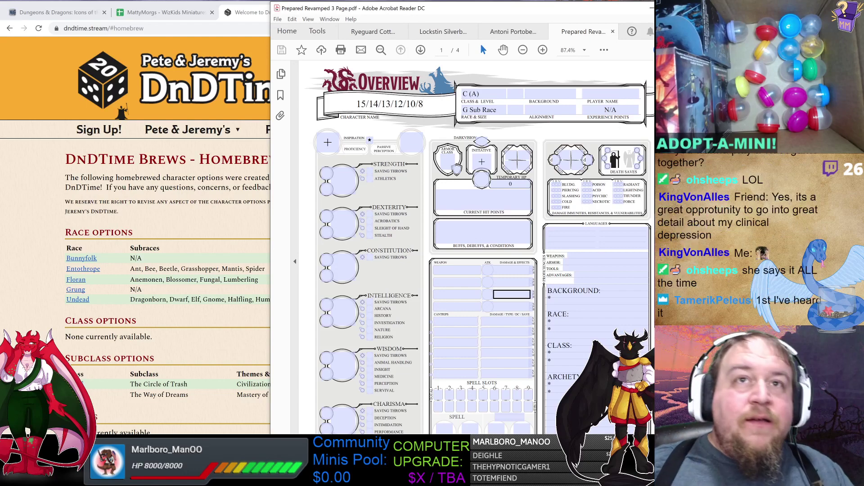
Switch to the Character Randomizer spreadsheet and scroll to row 1 with race sources showing.
click(234, 201)
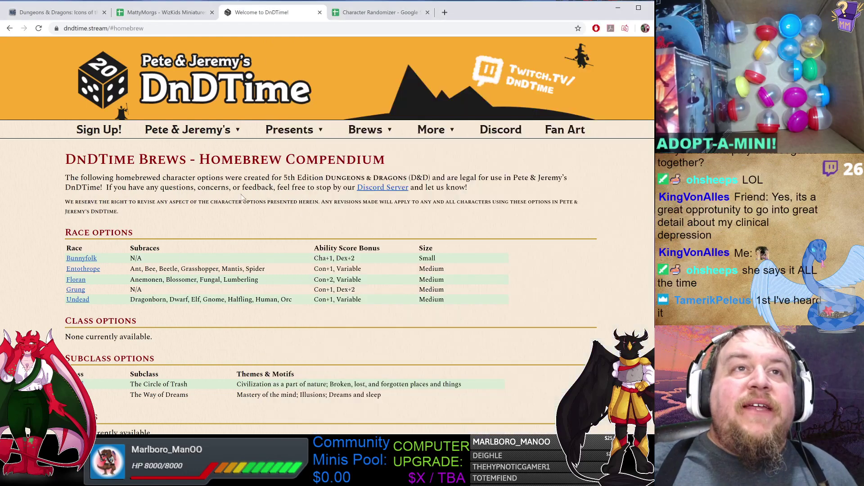
click(367, 13)
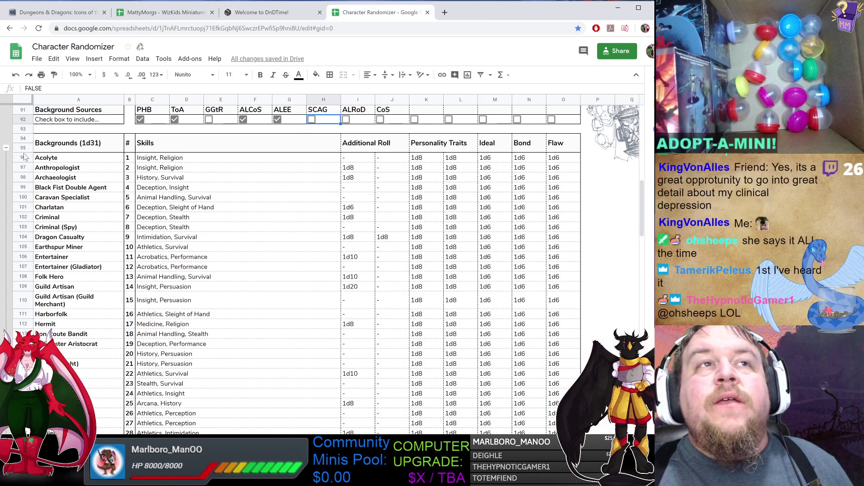
scroll(53, 165, up, 20)
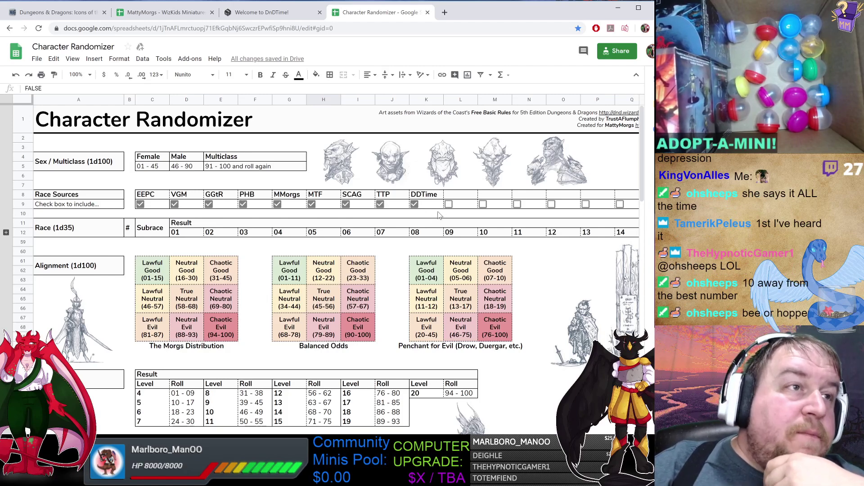
Review the Entothrope subrace list on the DnDTime page, then return to the character sheet PDF.
click(270, 12)
drag(136, 269, 219, 268)
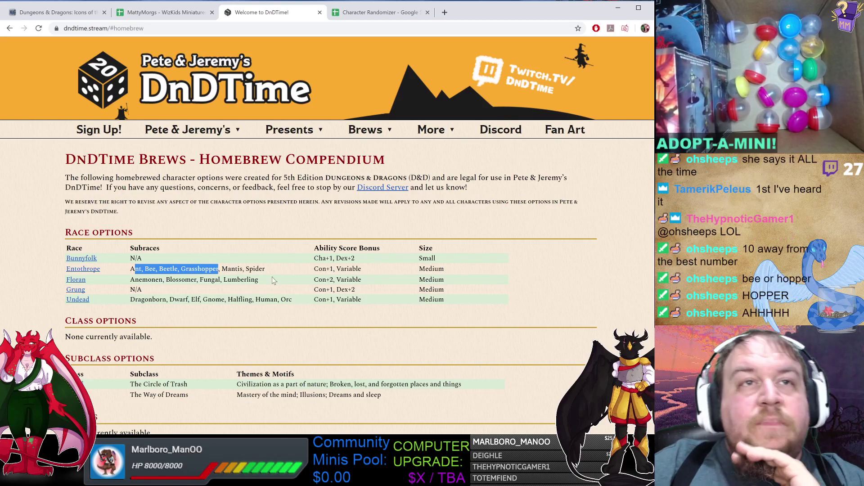
click(214, 267)
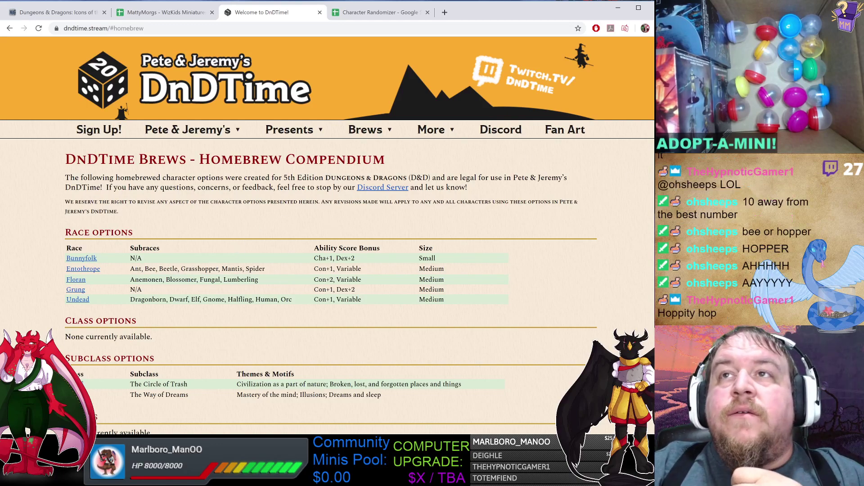
key(alt+Tab)
Replace the G Sub Race entry with M Werehopper, then check the Character Randomizer spreadsheet.
triple_click(493, 110)
text(M)
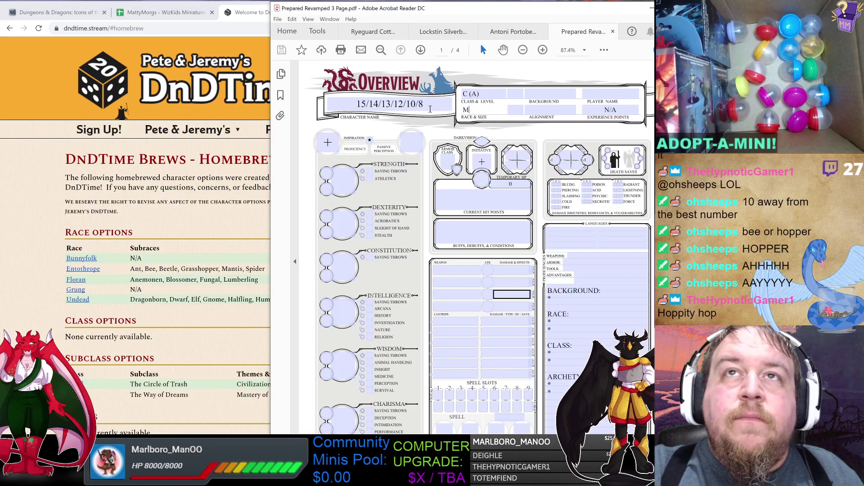
text( Werehopper)
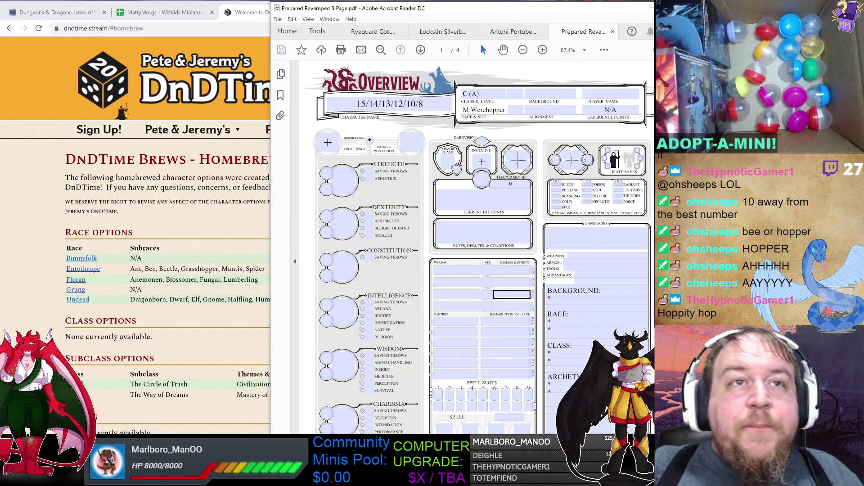
click(258, 218)
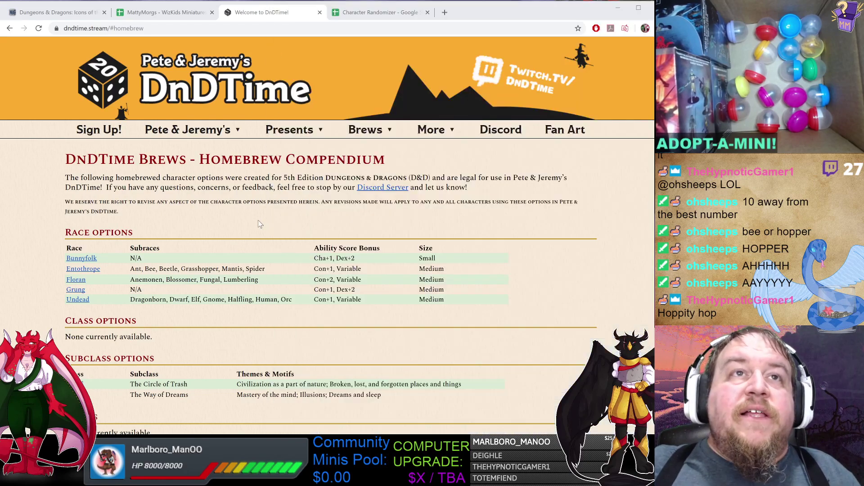
click(378, 12)
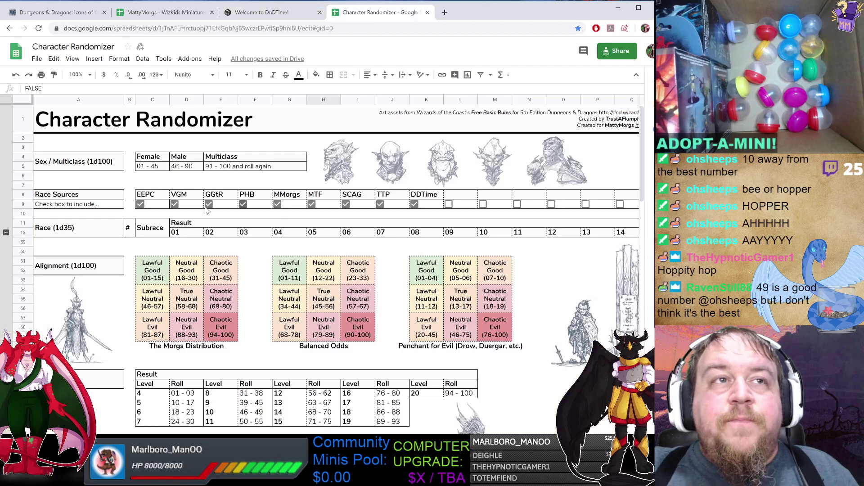
scroll(243, 247, down, 2)
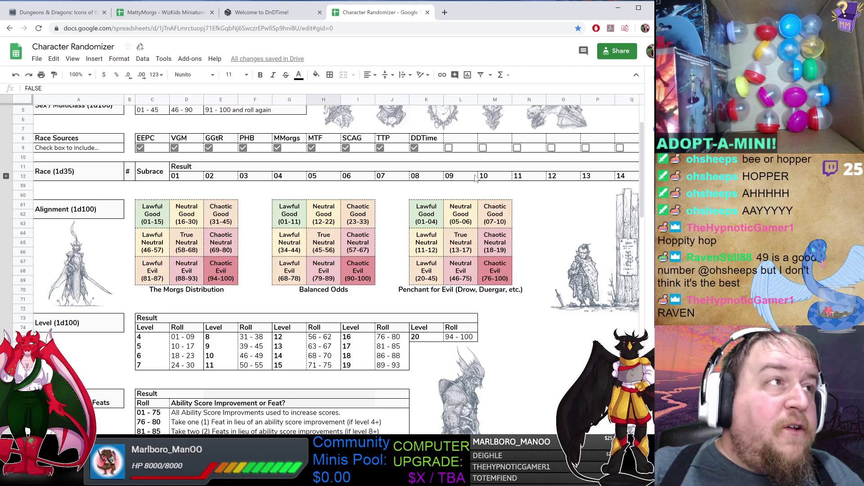
Enter LN as the alignment and Med as the size on the character sheet.
key(alt+Tab)
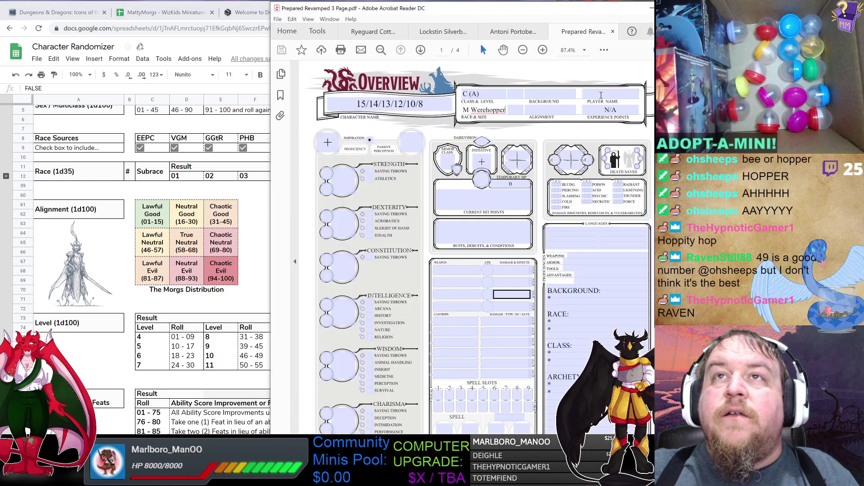
click(560, 109)
text(LN)
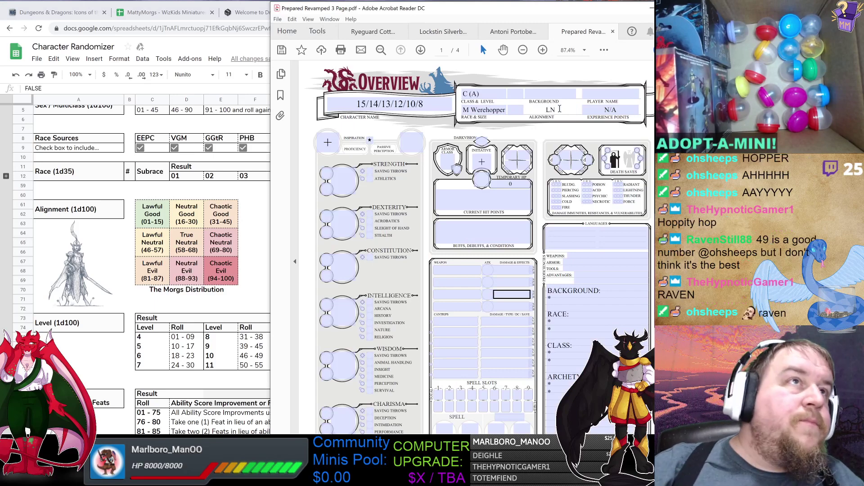
click(510, 112)
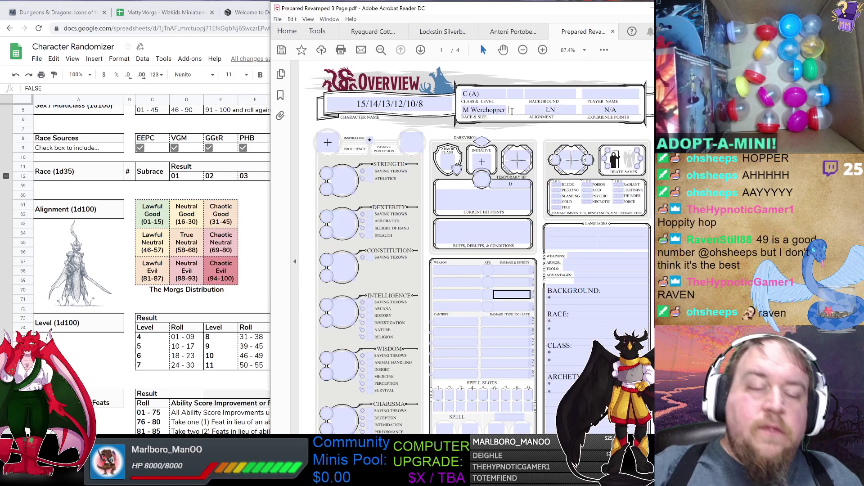
text(Med)
key(shift+Tab)
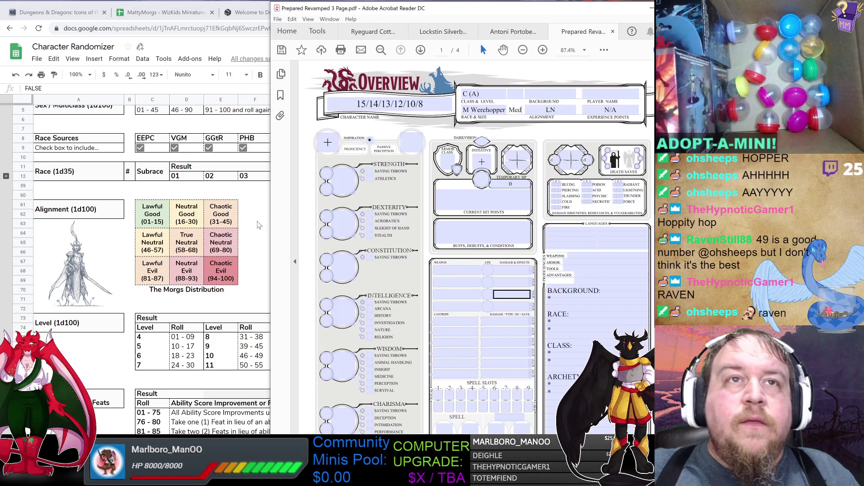
click(267, 223)
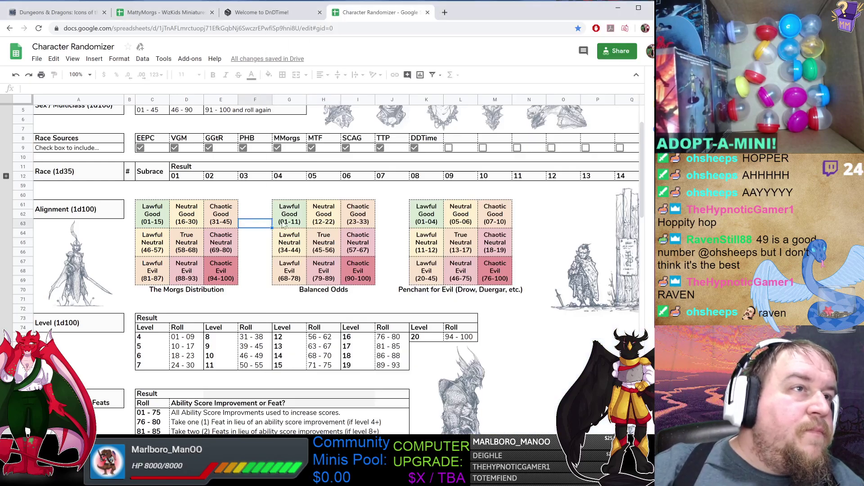
Consult the Level (1d100) table and append level 3 after C (A) in Class & Level.
scroll(286, 228, down, 2)
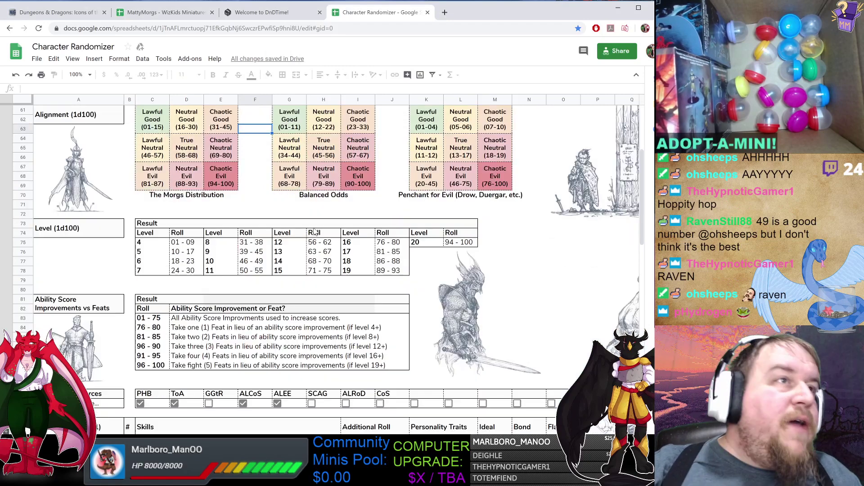
scroll(386, 251, down, 1)
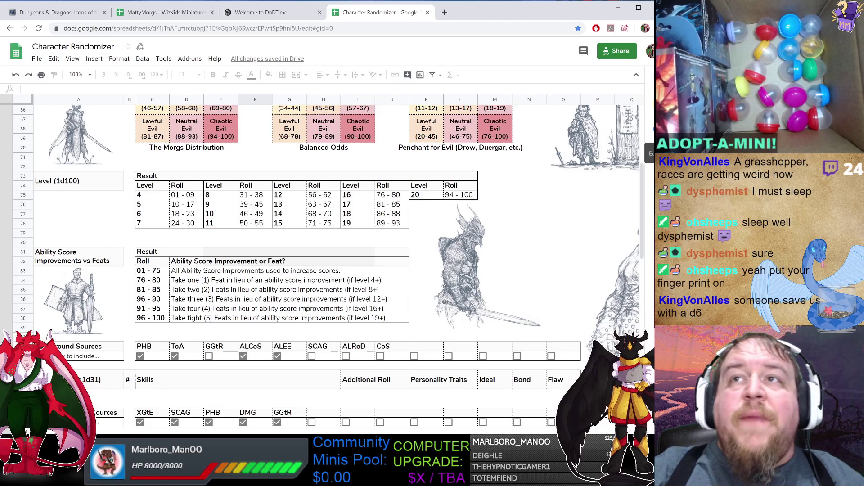
key(alt+Tab)
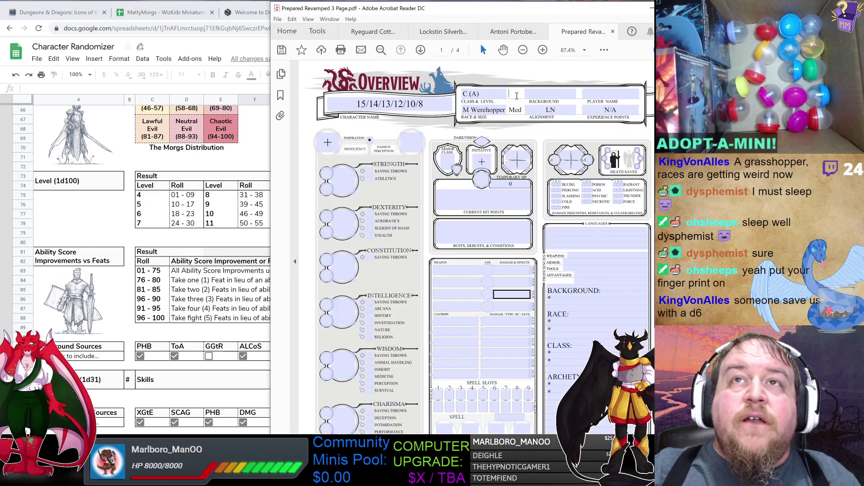
text(3)
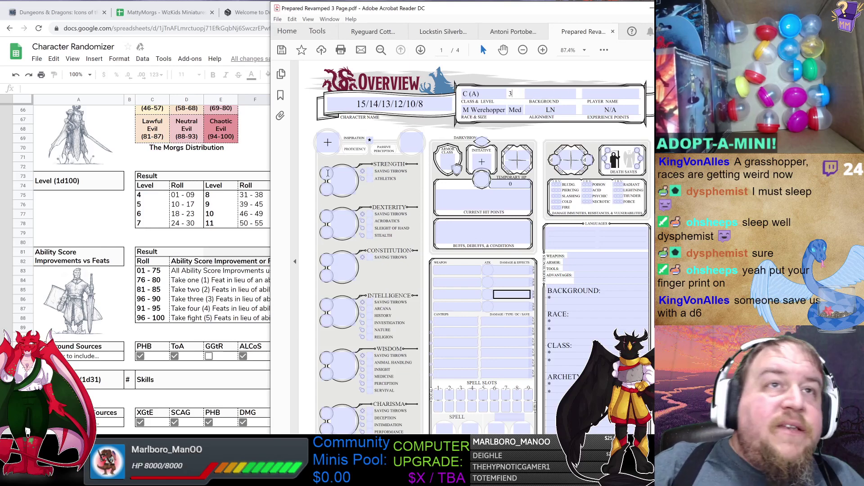
click(256, 232)
Scroll down to the Backgrounds (1d31) table with sources PHB, ToA, ALCoS and ALEE ticked.
scroll(270, 236, down, 1)
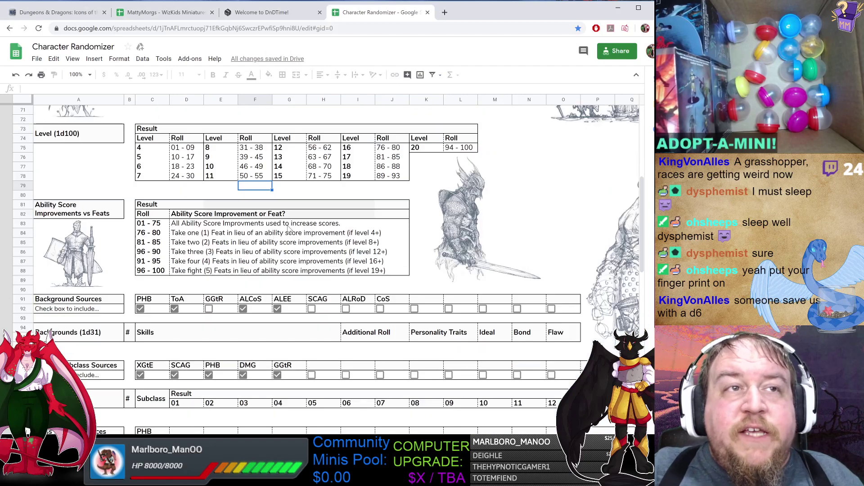
scroll(274, 238, down, 1)
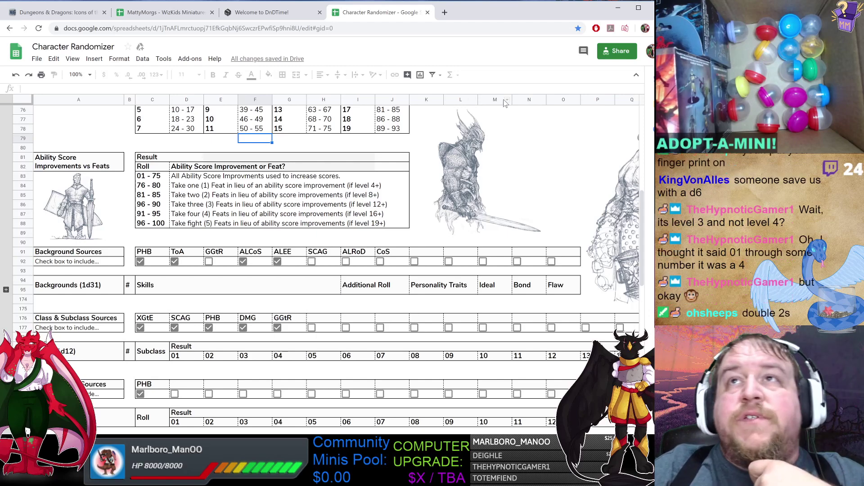
scroll(425, 185, down, 1)
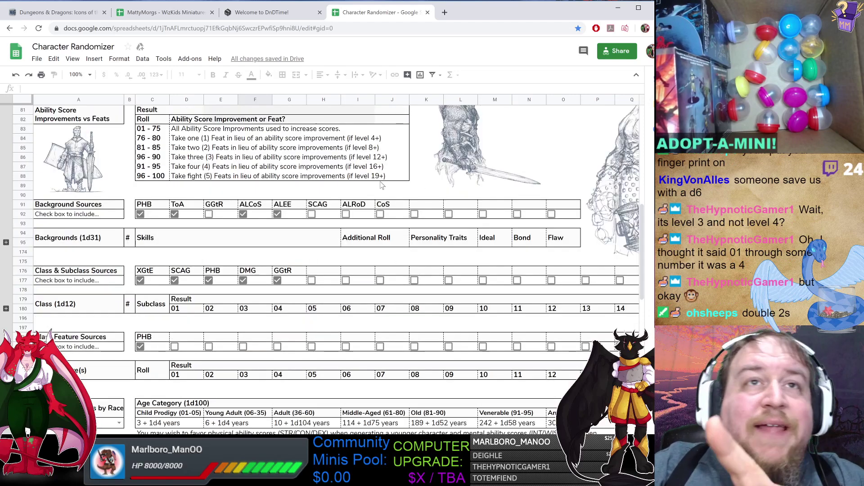
scroll(315, 198, up, 2)
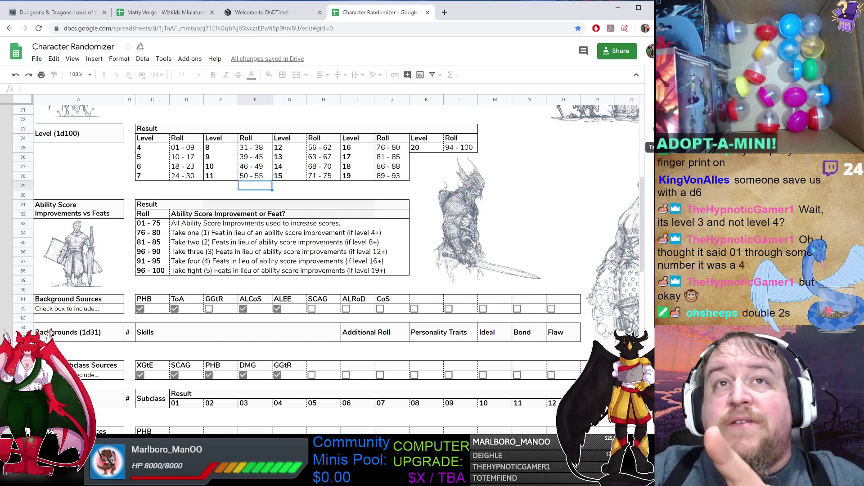
scroll(439, 190, up, 1)
scroll(144, 216, down, 2)
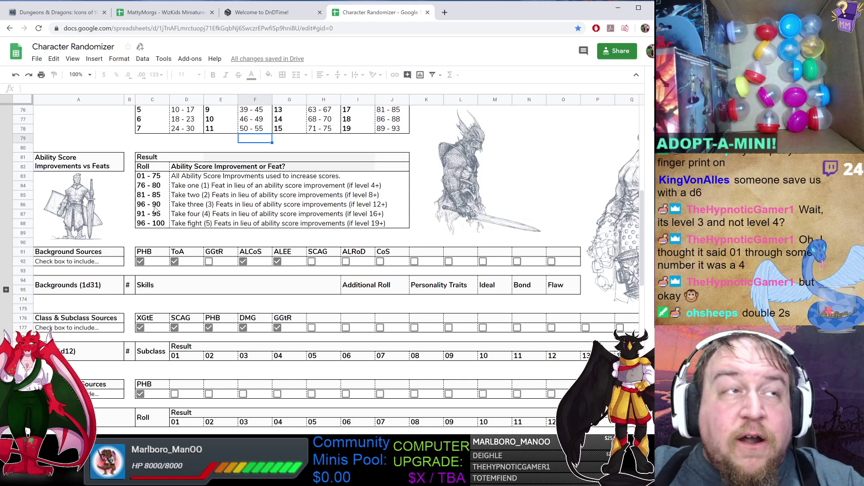
scroll(13, 270, down, 1)
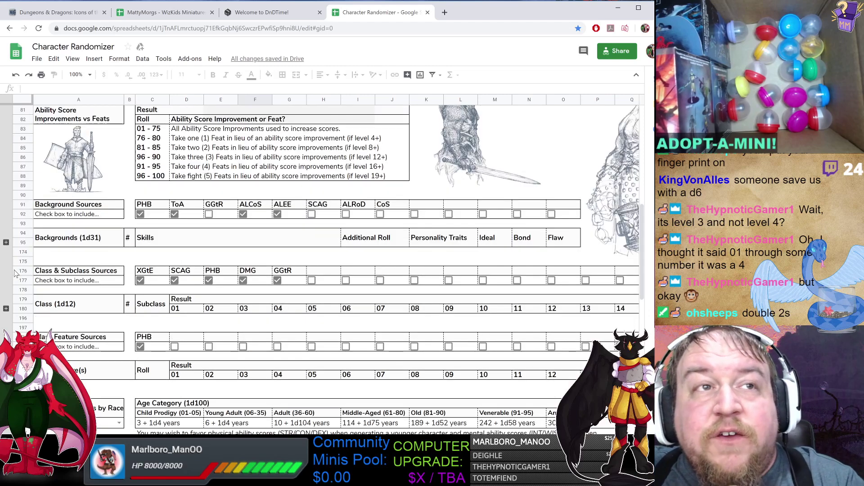
click(6, 242)
scroll(124, 247, down, 1)
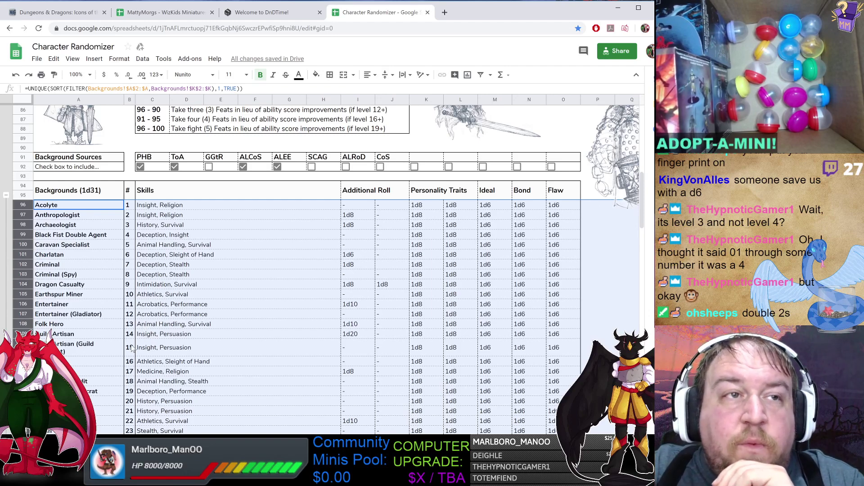
click(79, 349)
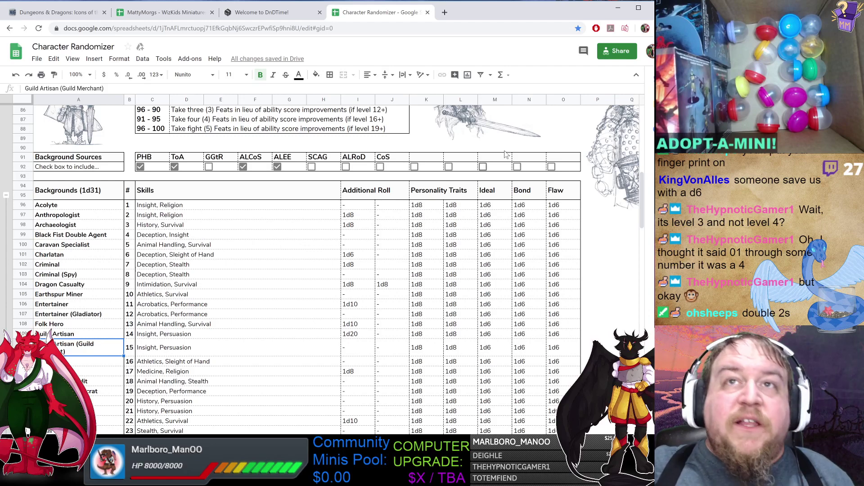
Enter Guild Artisan (#3) in the character sheet's Background field.
key(alt+Tab)
click(558, 94)
text(Guild Artis)
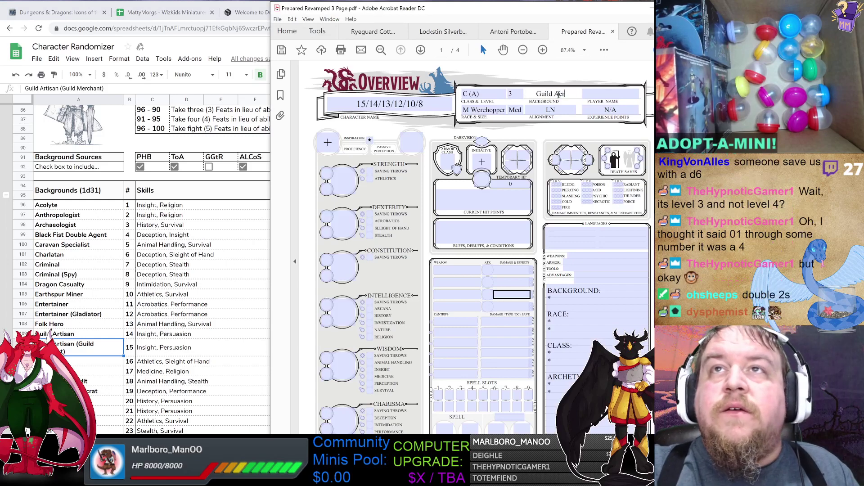
text(an ()
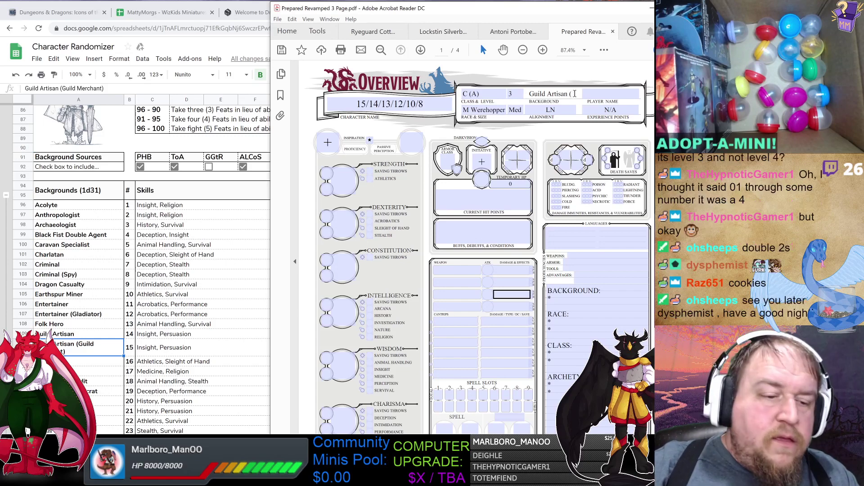
text(#3)
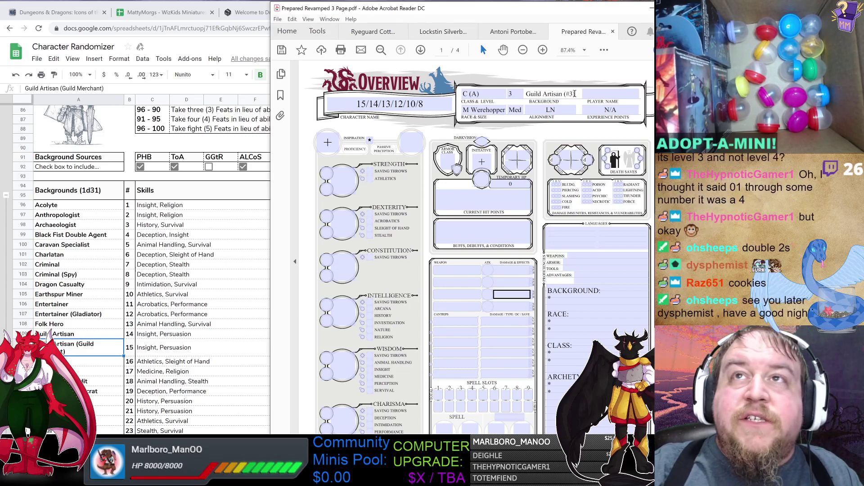
text())
key(Tab)
key(Tab)
key(Tab)
key(Tab)
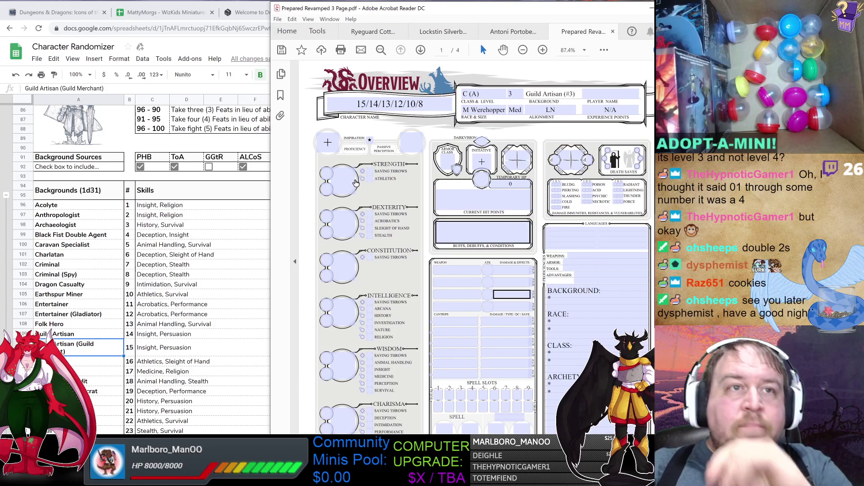
Collapse the Backgrounds rows 96–173 and expand the Class (1d12) subclass table in the spreadsheet.
click(6, 195)
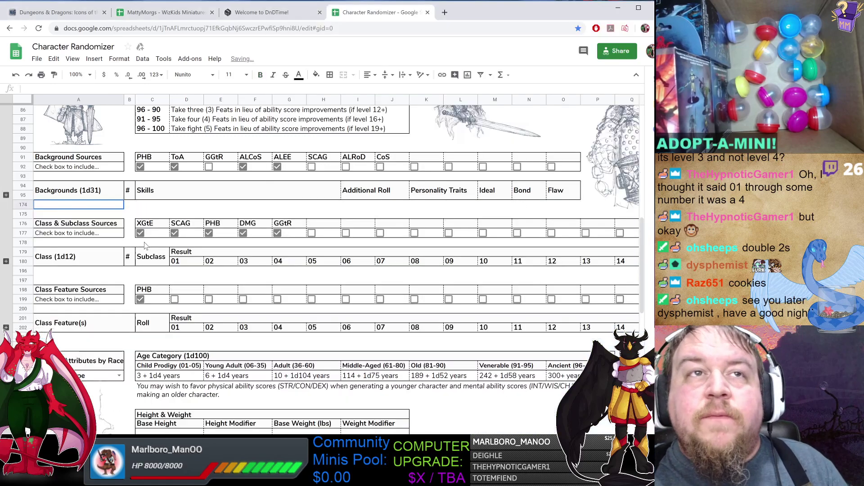
scroll(189, 245, down, 1)
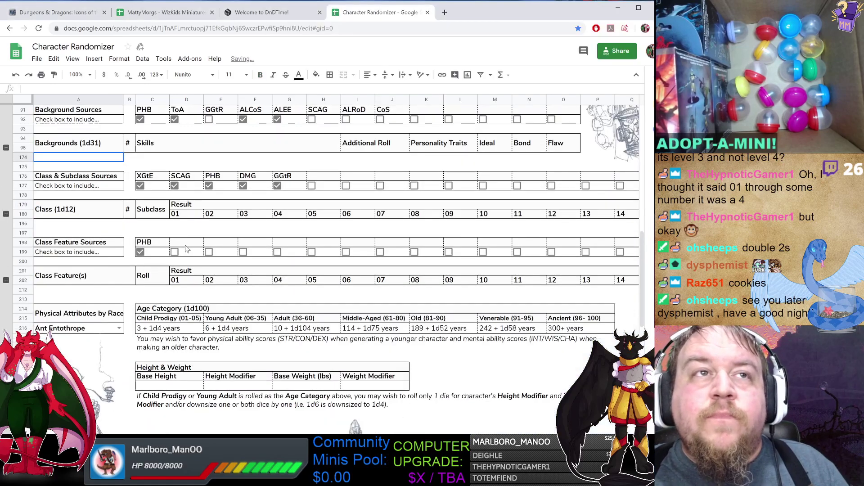
click(6, 214)
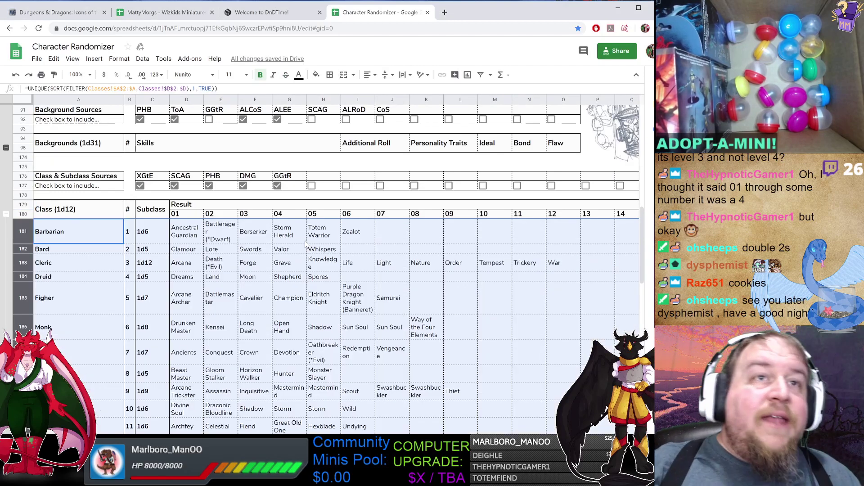
scroll(322, 269, down, 1)
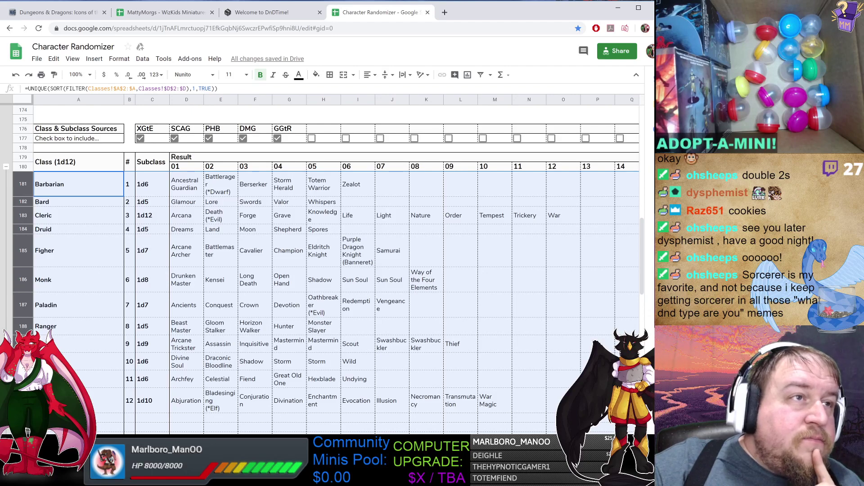
key(alt+Tab)
click(553, 108)
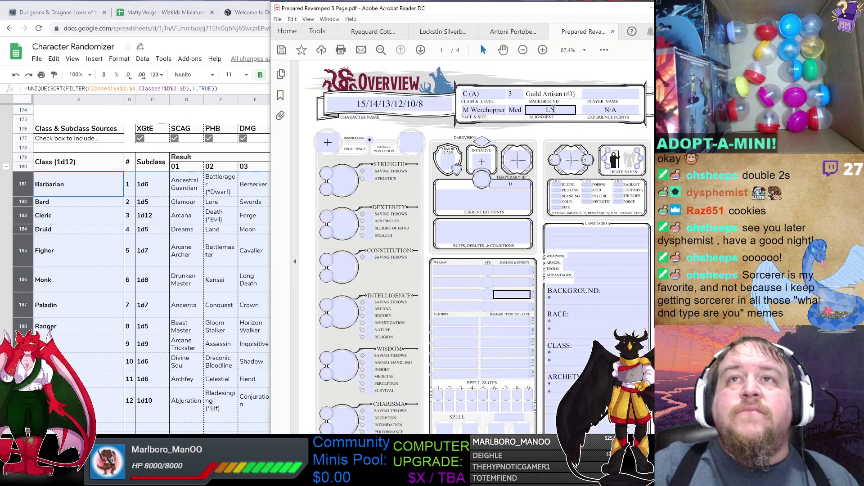
Replace C (A) with Sorcerer (Storm), looking up the Storm subclass in the spreadsheet's Sorcerer row.
drag(481, 94, 444, 96)
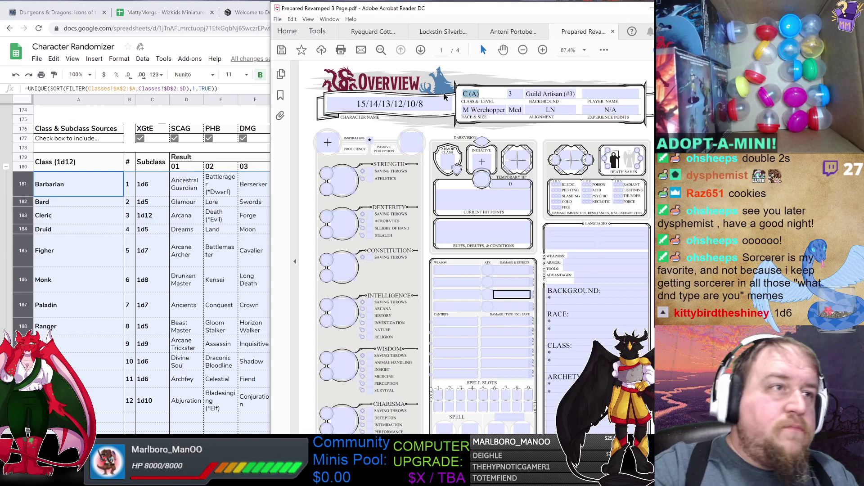
text(Sorcerer ()
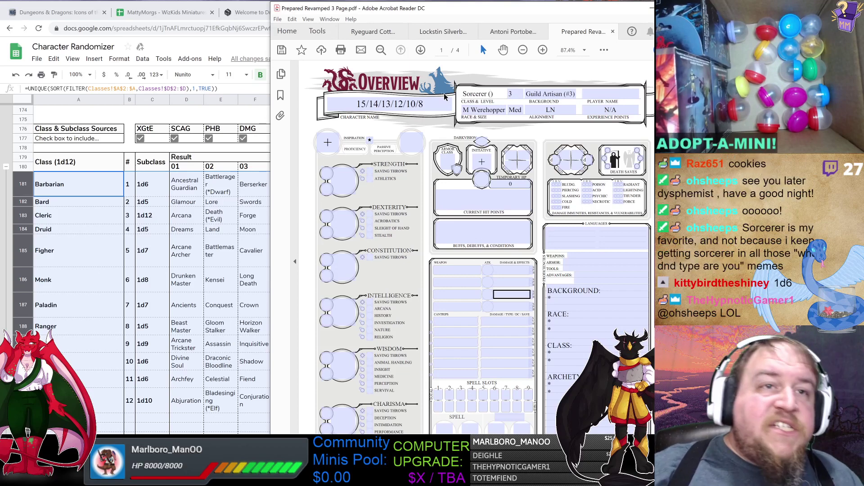
click(202, 341)
click(191, 363)
click(221, 362)
click(255, 363)
click(291, 363)
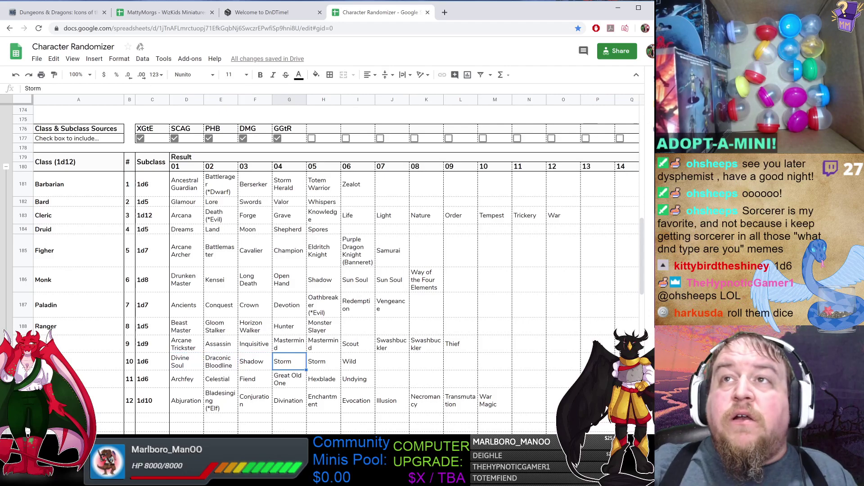
key(alt+Tab)
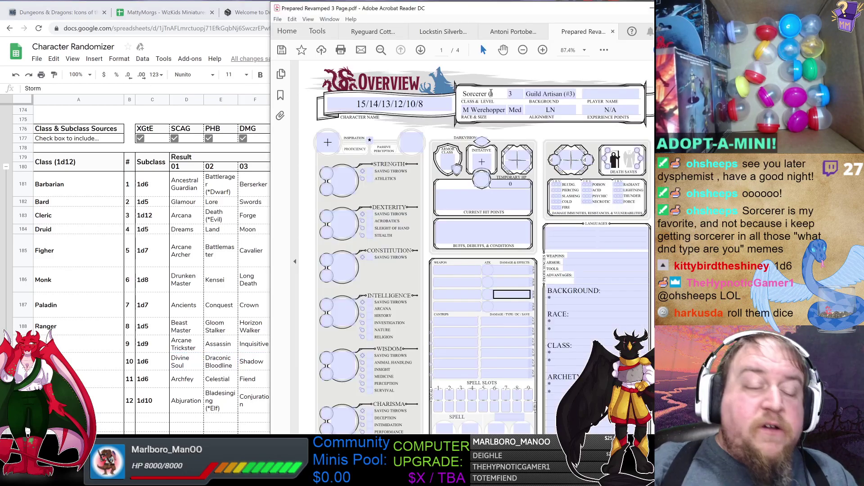
text(Storm))
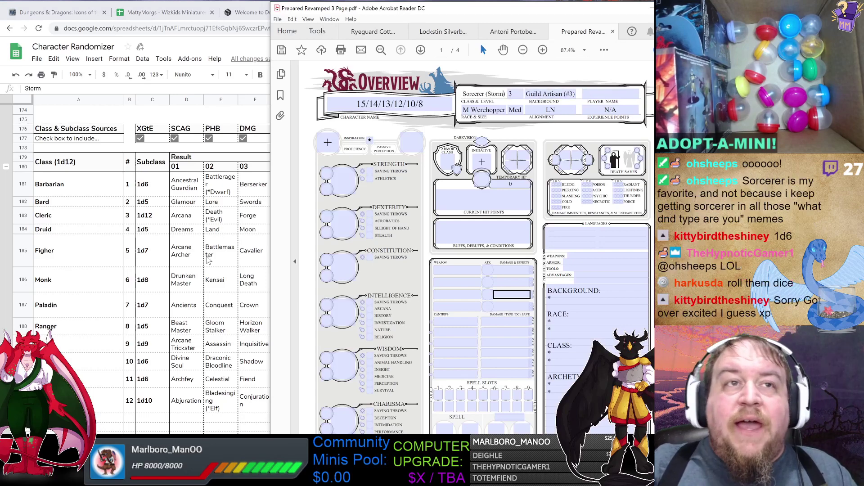
click(6, 166)
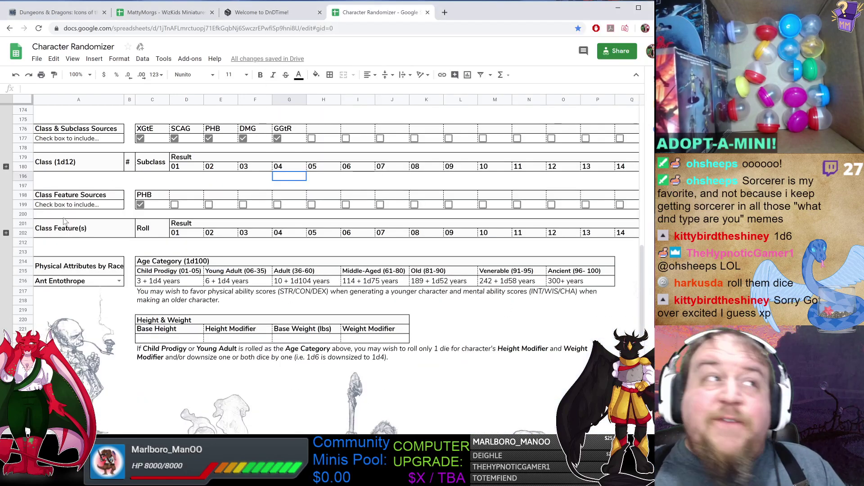
Choose Grasshopper Entothrope from cell A216's Physical Attributes by Race dropdown.
click(6, 233)
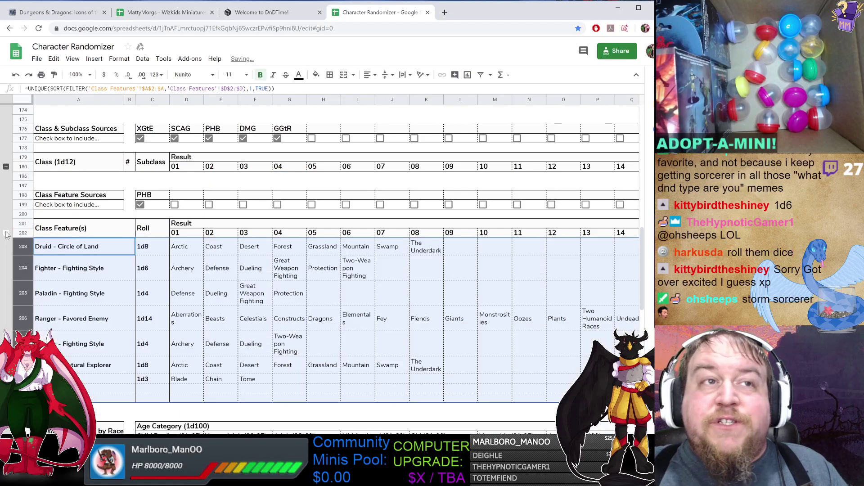
click(6, 233)
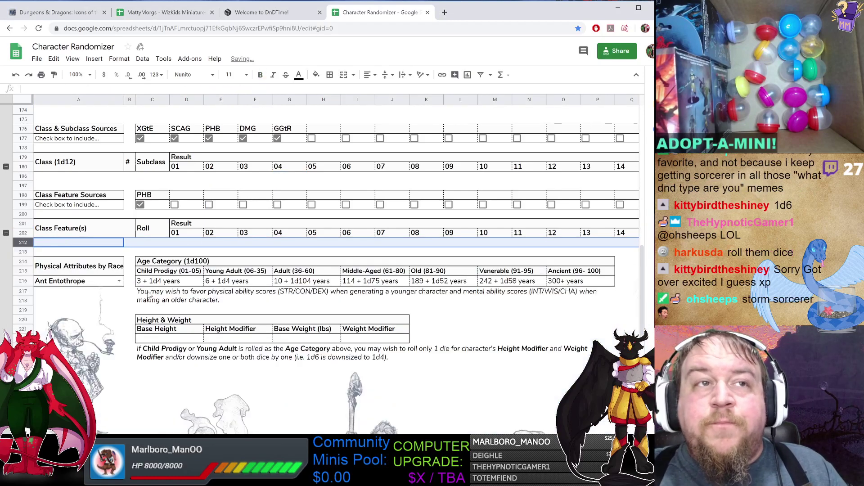
click(121, 280)
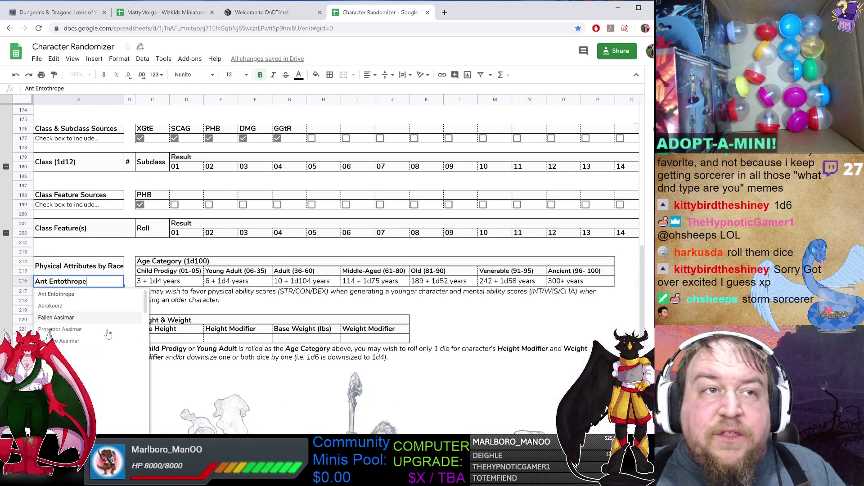
scroll(107, 378, down, 8)
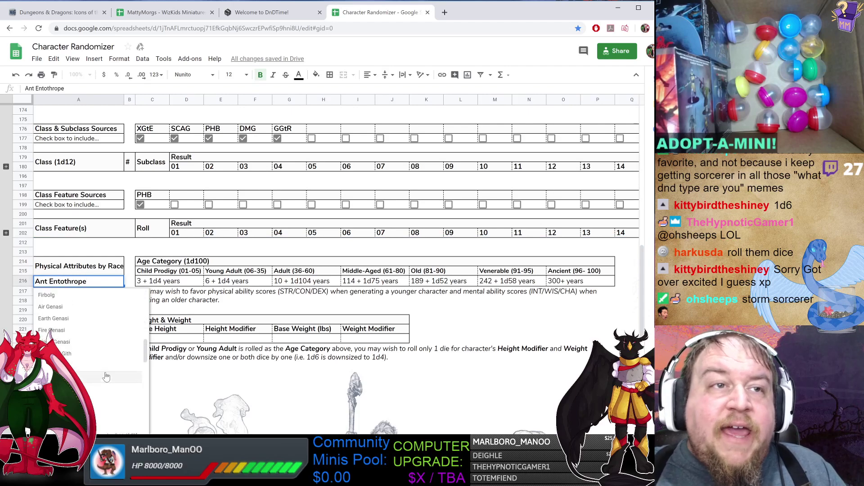
scroll(103, 382, up, 6)
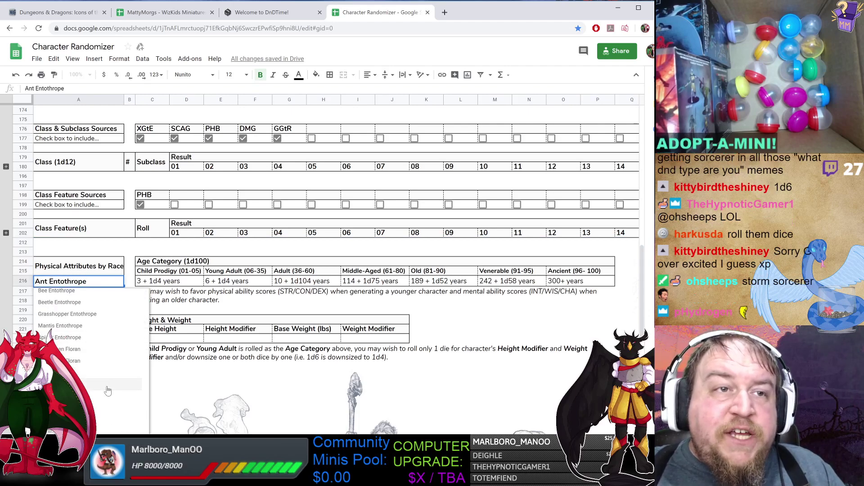
scroll(108, 387, up, 2)
click(92, 367)
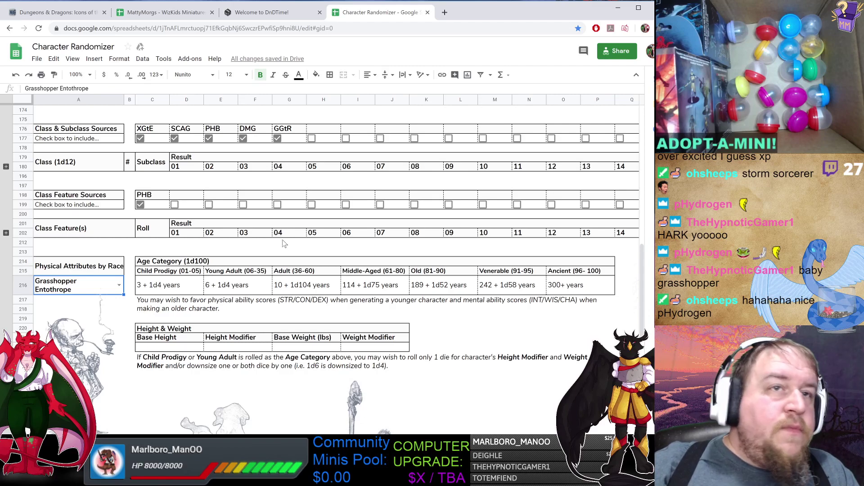
Replace the age placeholder on the Background page with Young Adult: 8.
key(alt+Tab)
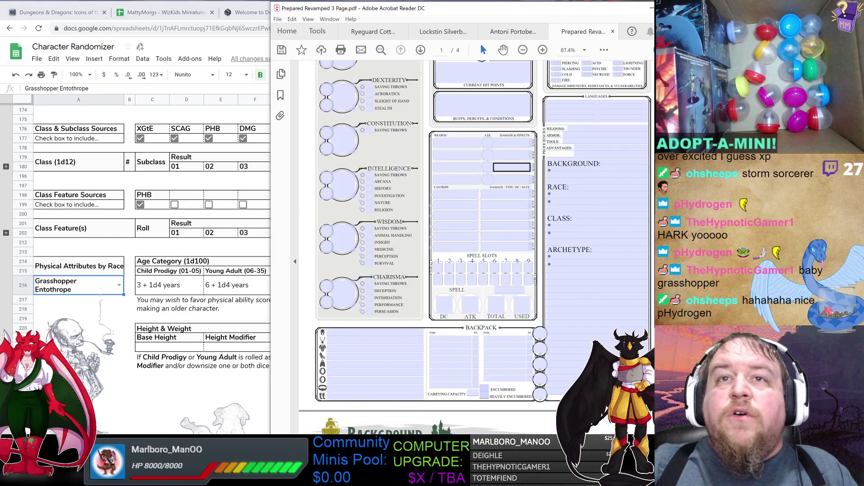
scroll(429, 171, down, 5)
drag(502, 174, 429, 172)
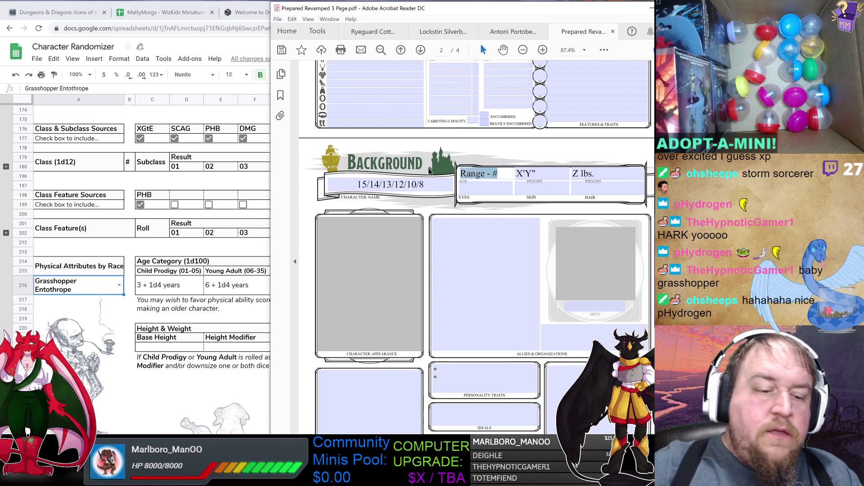
text(Young Adult: )
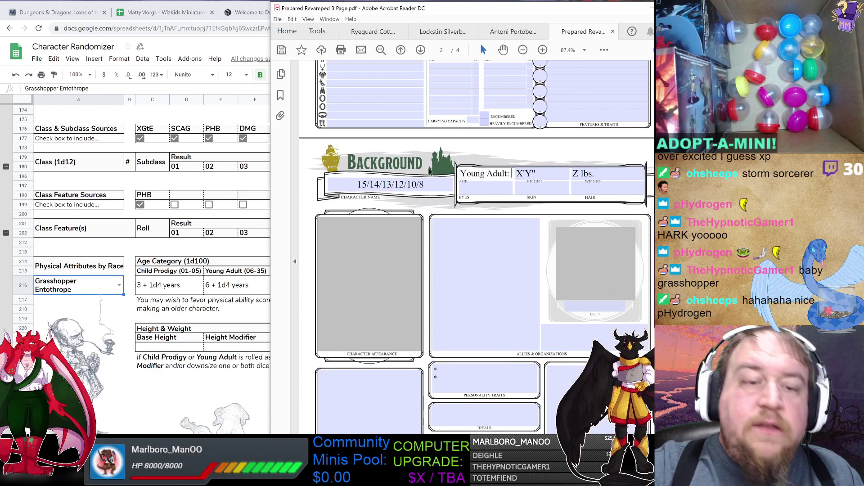
text(8)
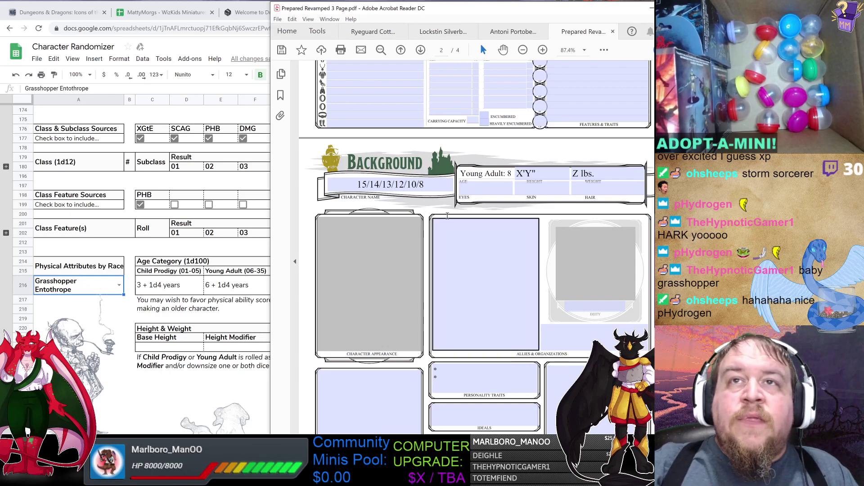
scroll(412, 206, up, 1)
scroll(477, 247, up, 10)
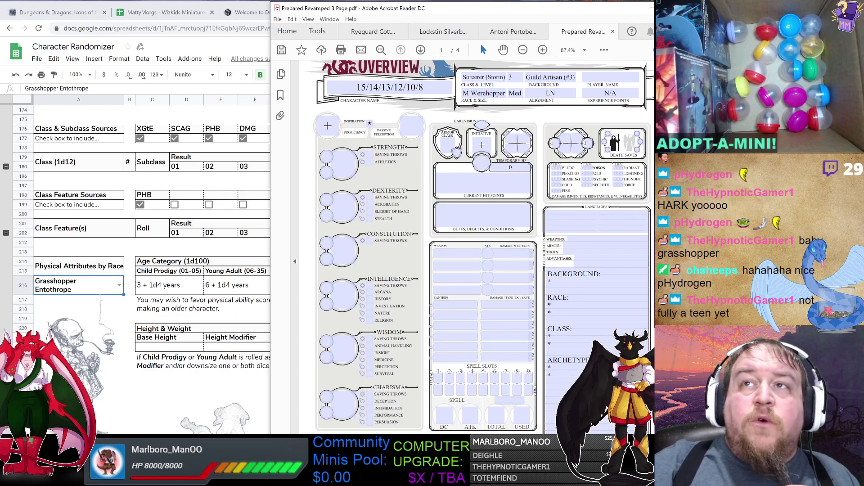
Replace the height placeholder X with 6'5".
scroll(450, 203, down, 10)
scroll(523, 189, down, 1)
drag(516, 158, 530, 159)
text(6'5)
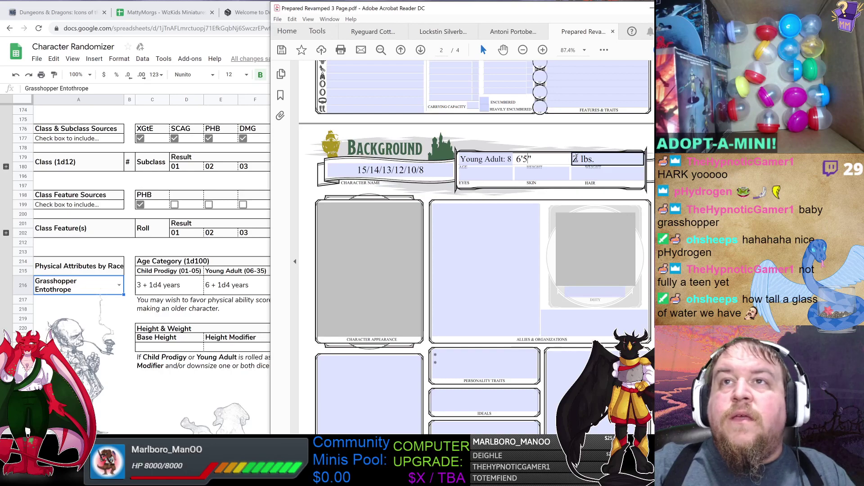
drag(573, 159, 577, 158)
click(598, 171)
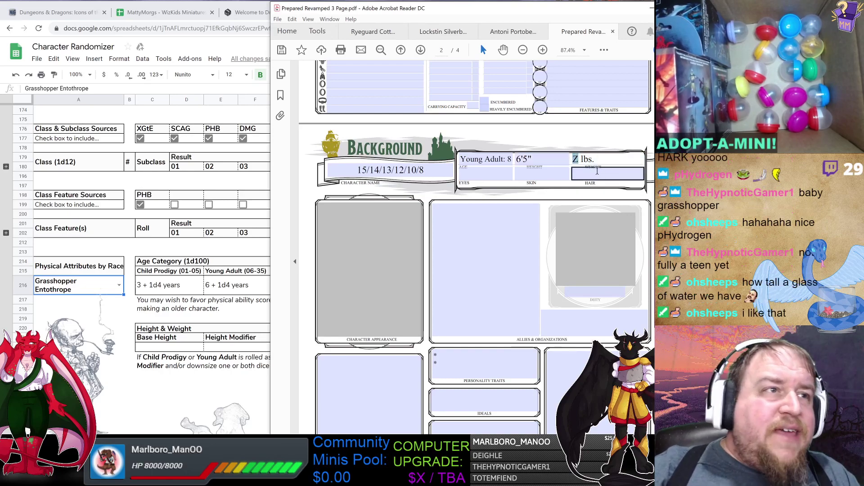
Roll two d10s in the dice roller for the weight modifier, totalling 8.
key(alt+Tab)
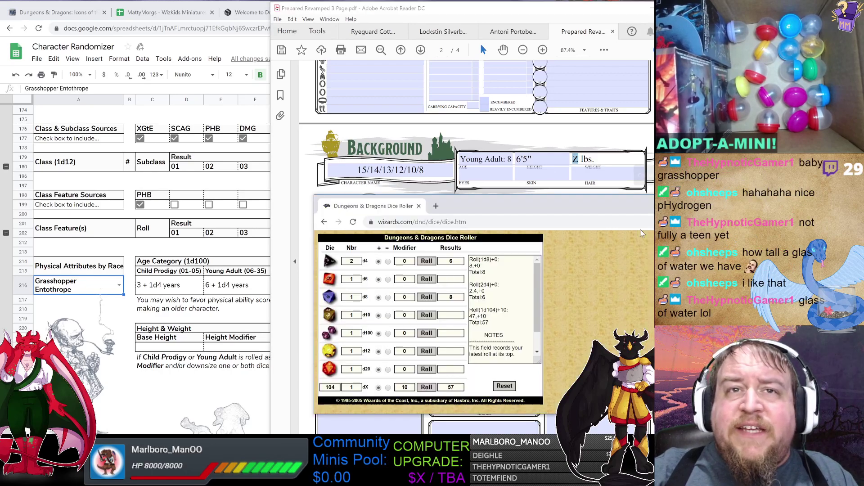
text(2)
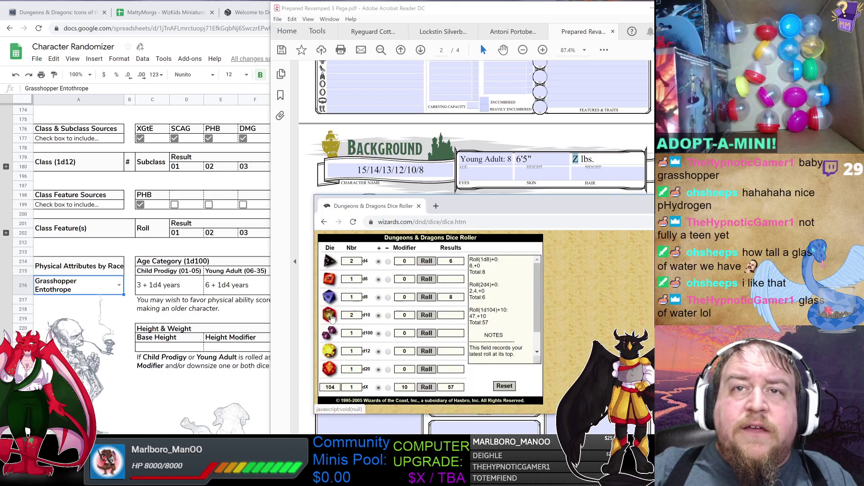
click(426, 315)
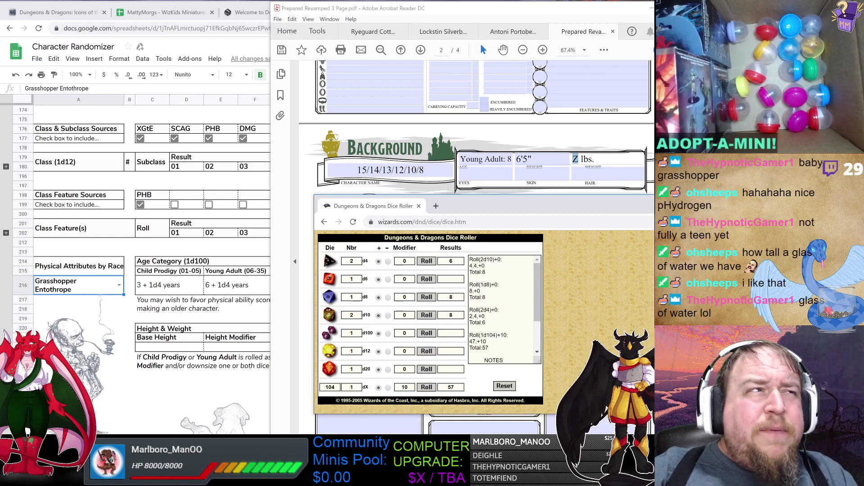
Record 180 lbs in the character sheet's Weight field.
click(577, 160)
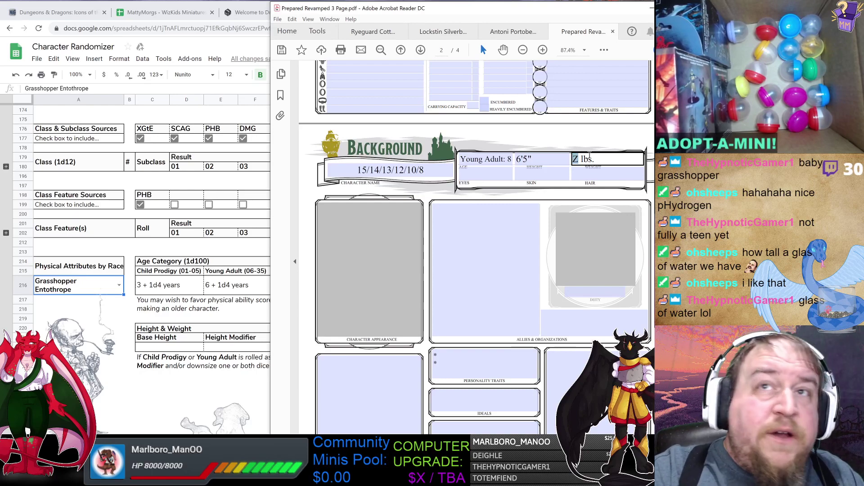
text(180)
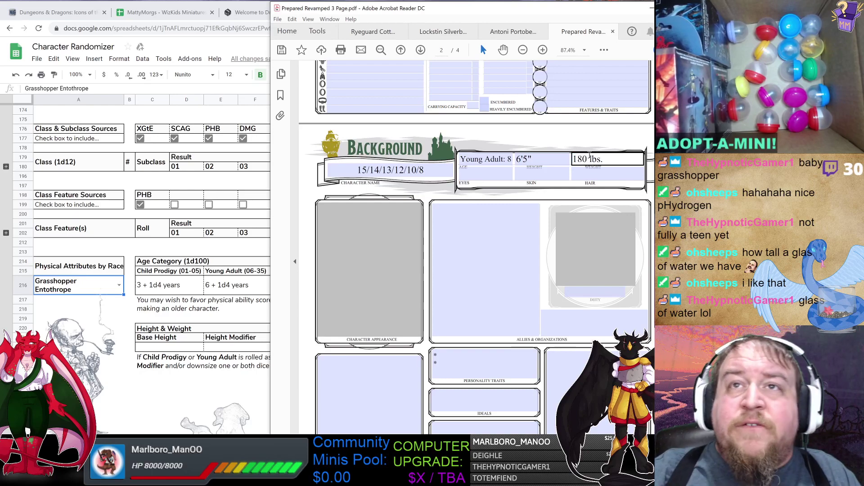
click(551, 160)
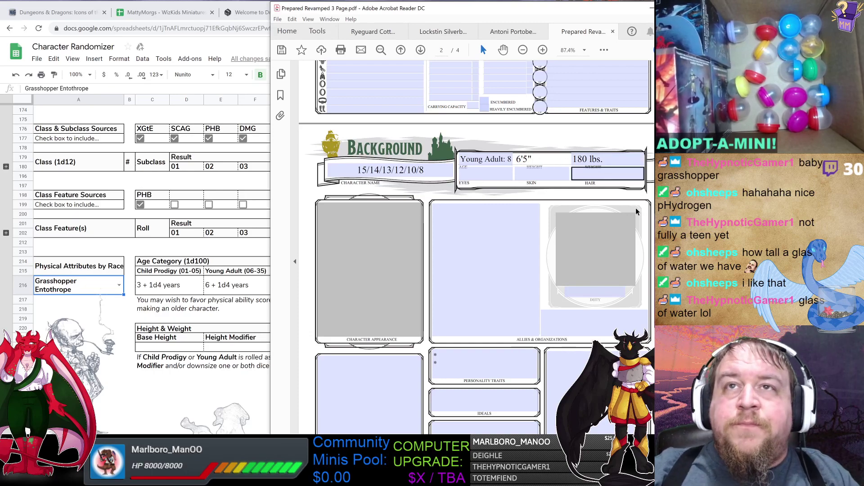
scroll(436, 95, up, 10)
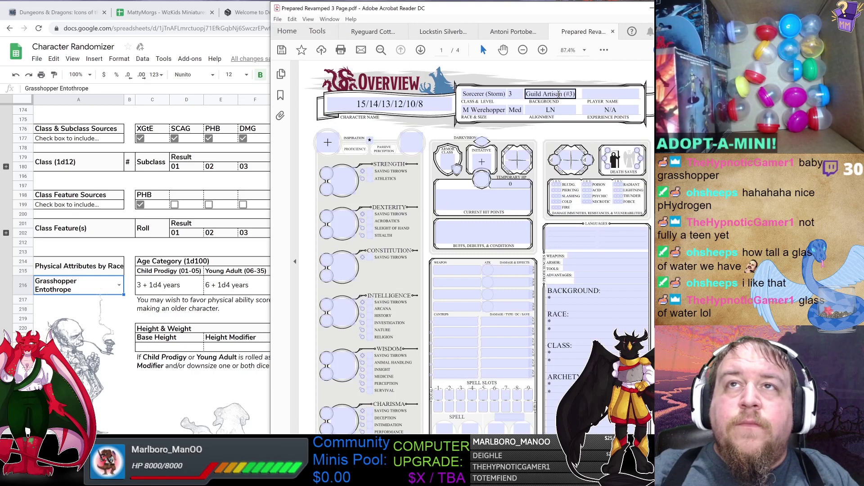
Scroll the PDF down to page 2's empty personality traits, ideals, bonds and flaws boxes.
scroll(246, 231, up, 15)
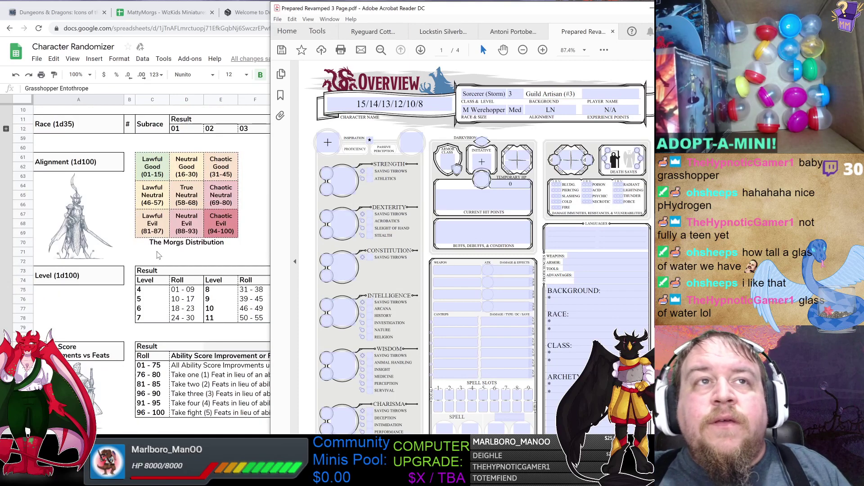
scroll(246, 230, up, 2)
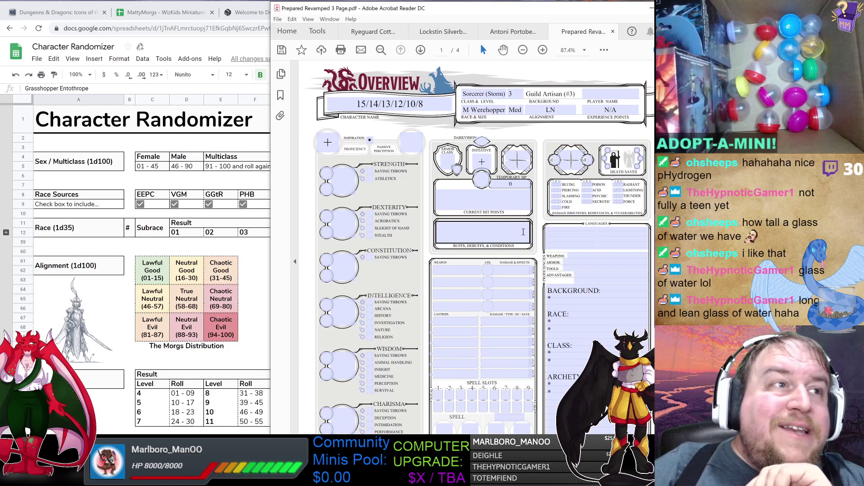
scroll(554, 248, down, 3)
scroll(555, 247, down, 15)
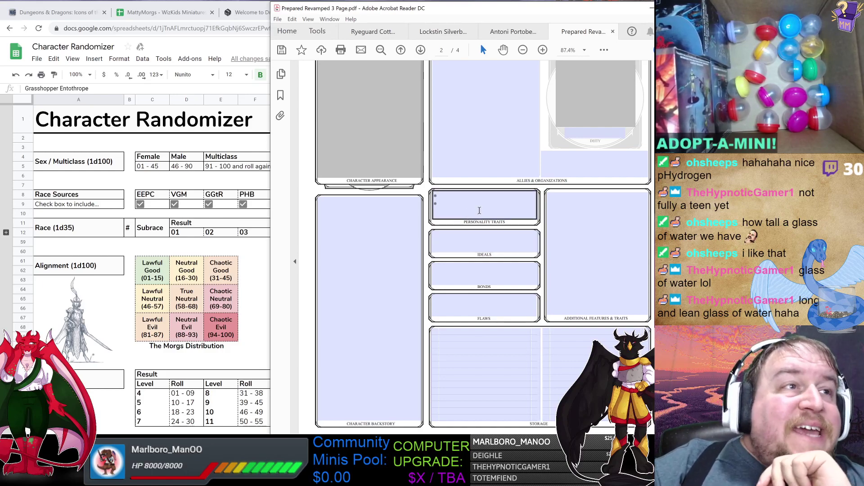
Roll a d8 and enter 2 as the first personality trait.
key(alt+Tab)
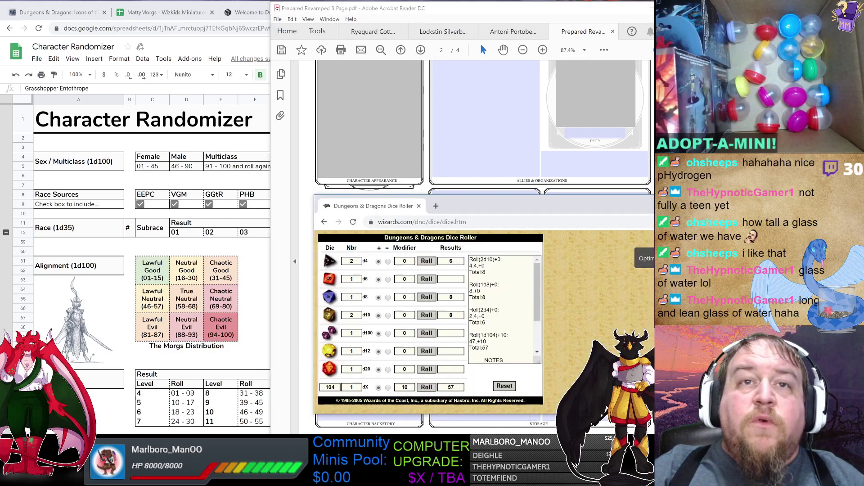
click(329, 298)
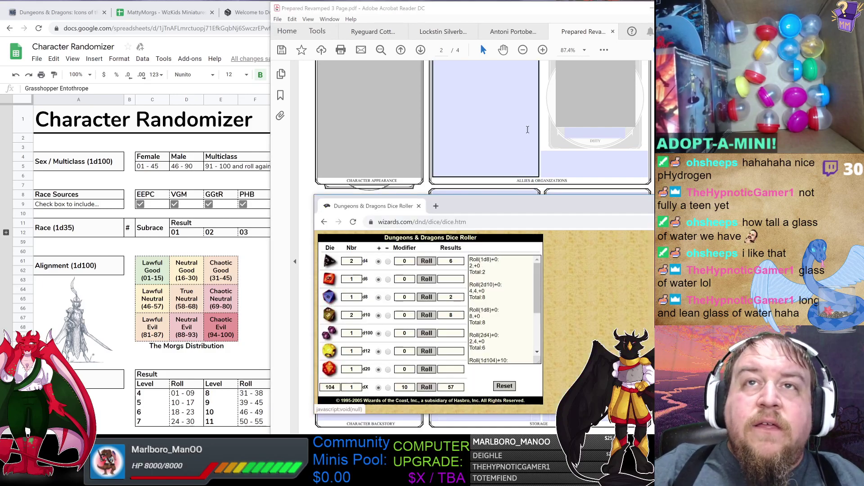
key(alt+Tab)
text(2)
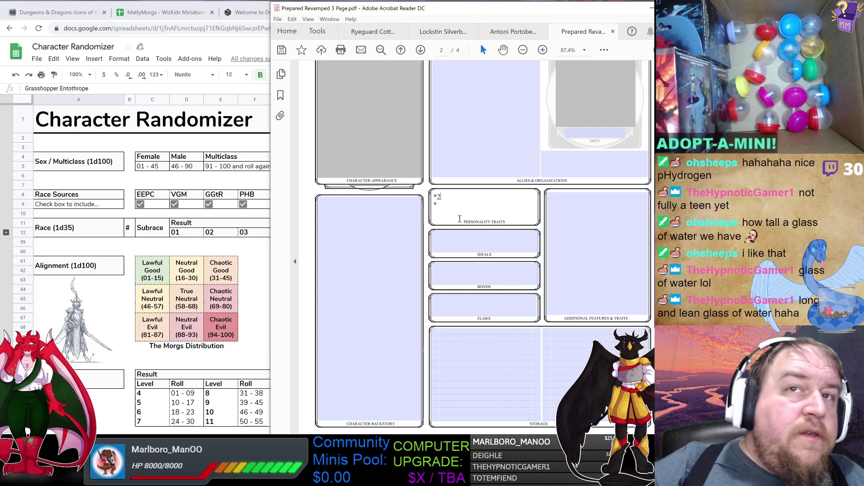
click(458, 205)
Enter 4 in Ideals, 2 in Bonds and 2 in Flaws.
click(462, 242)
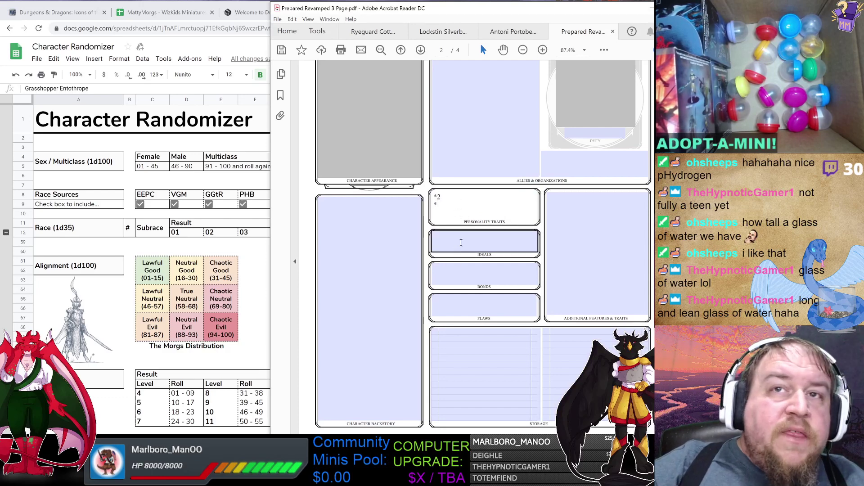
text(4)
click(476, 272)
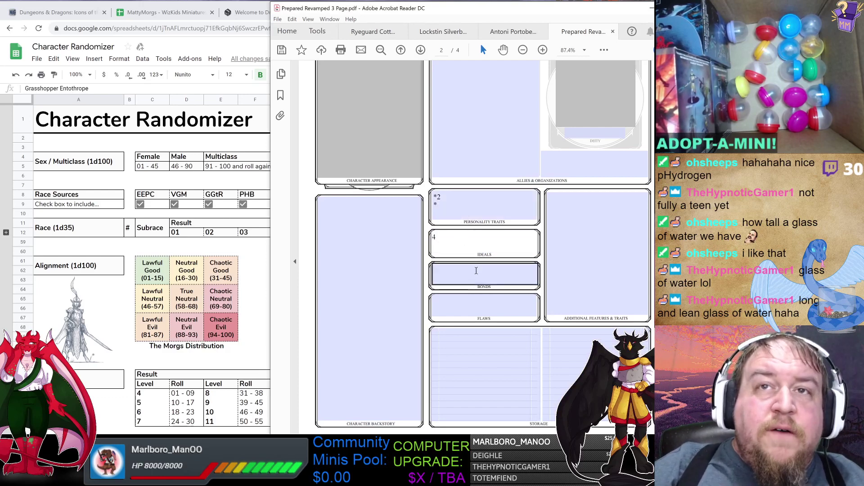
click(476, 272)
text(2)
click(479, 305)
text(2)
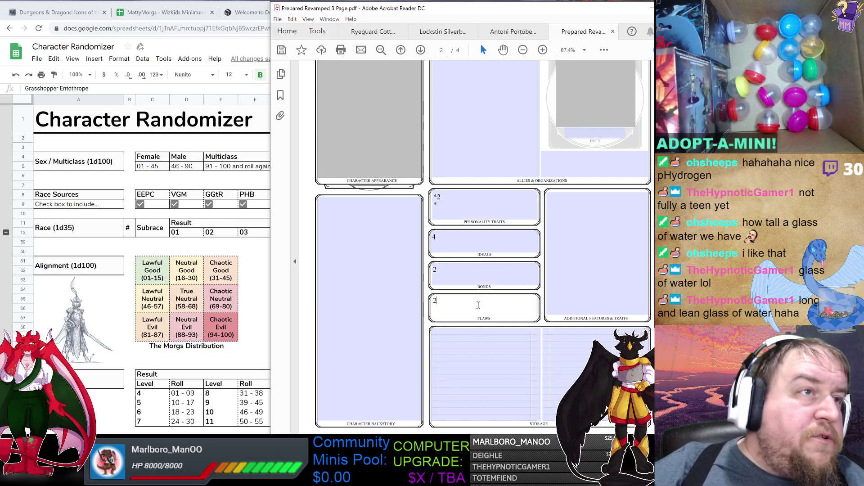
Add 3 as the second personality trait.
click(456, 209)
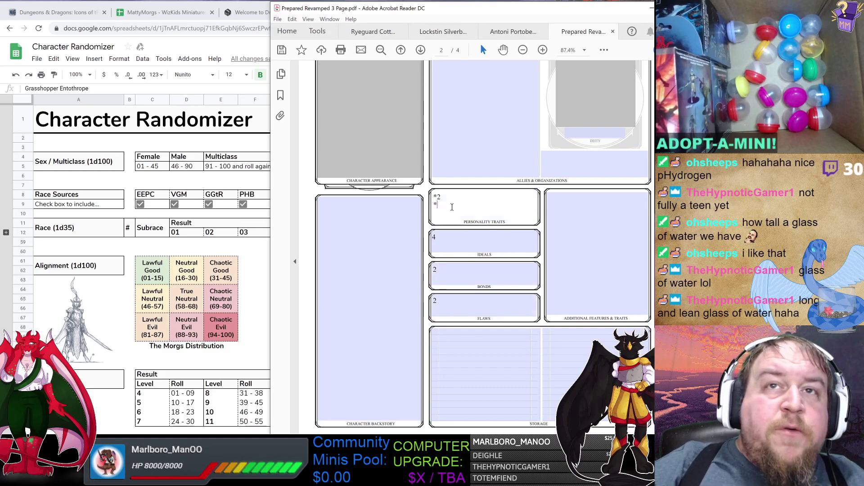
text(3)
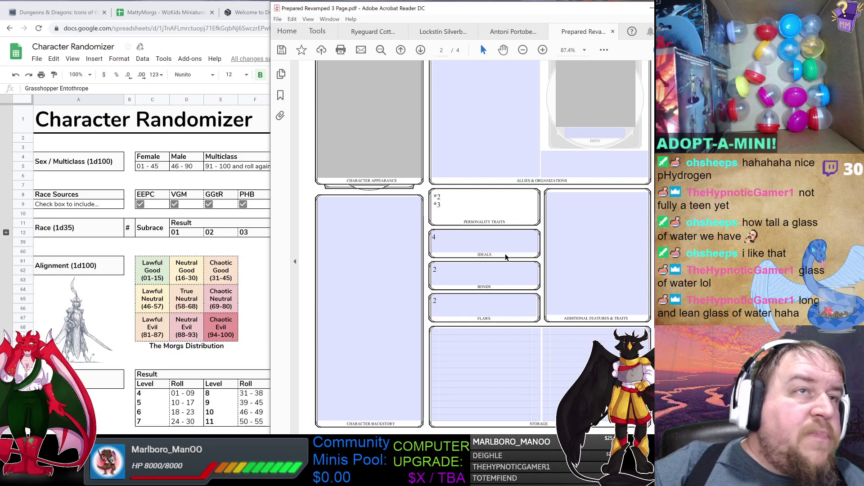
scroll(505, 256, up, 15)
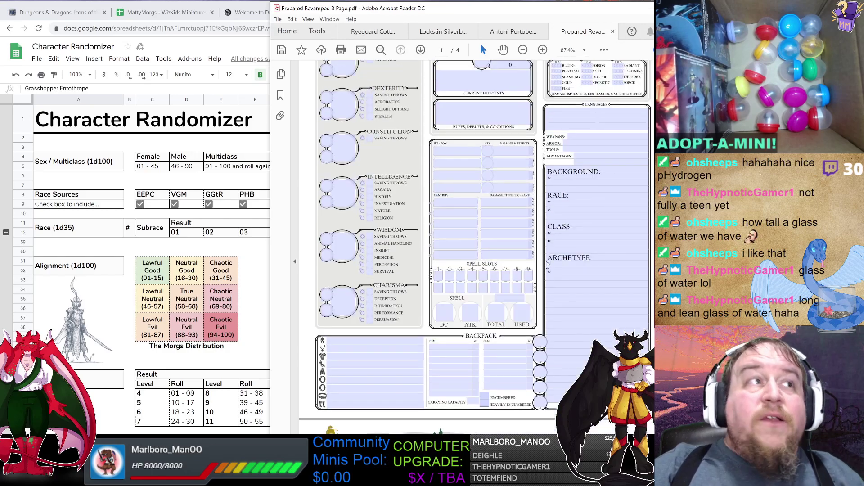
scroll(549, 264, up, 3)
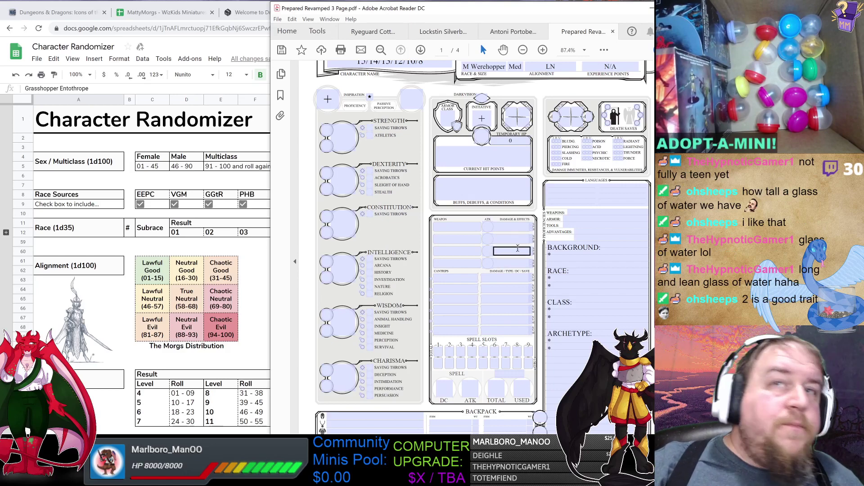
scroll(523, 252, up, 2)
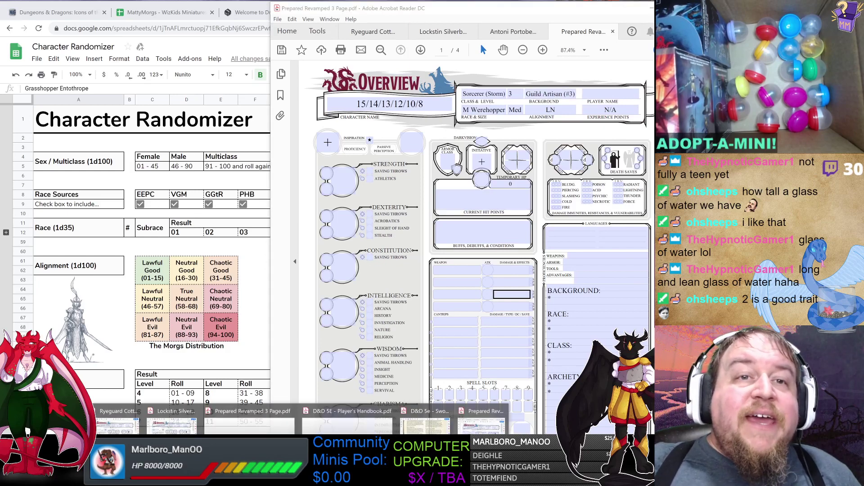
Bring the Player's Handbook forward and jump via bookmarks to Chapter 4's Guild Artisan page.
mouse_move(301, 478)
click(346, 419)
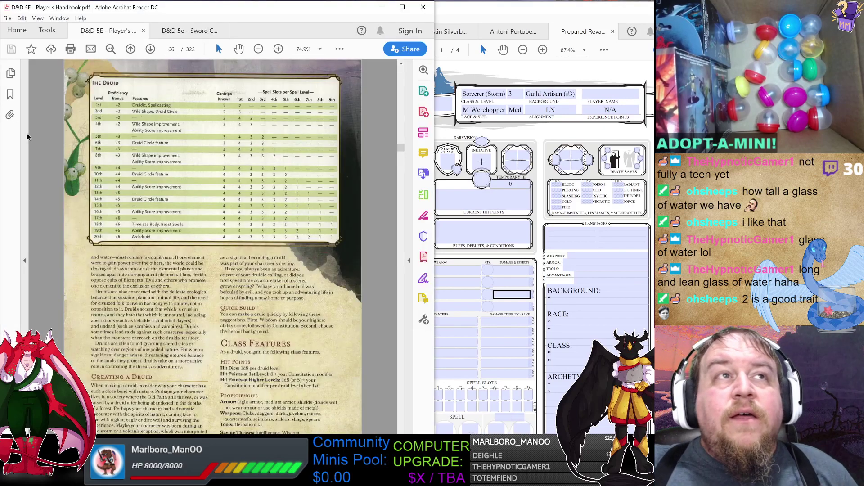
click(10, 94)
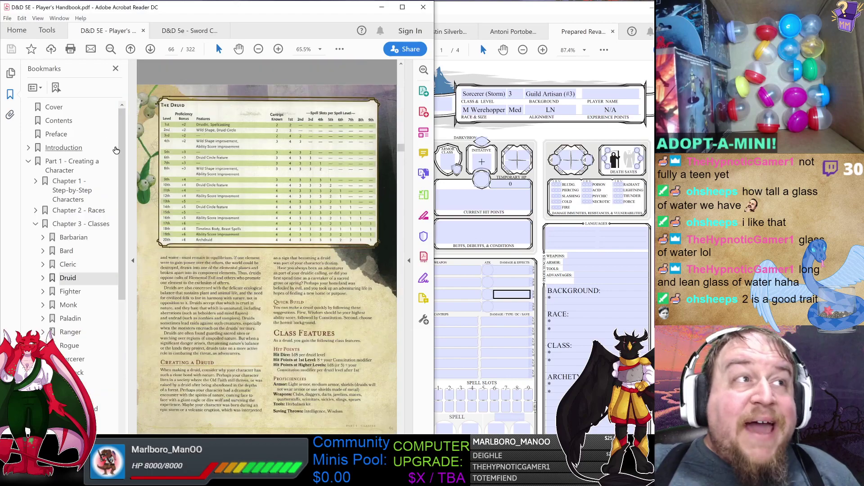
click(68, 224)
click(63, 252)
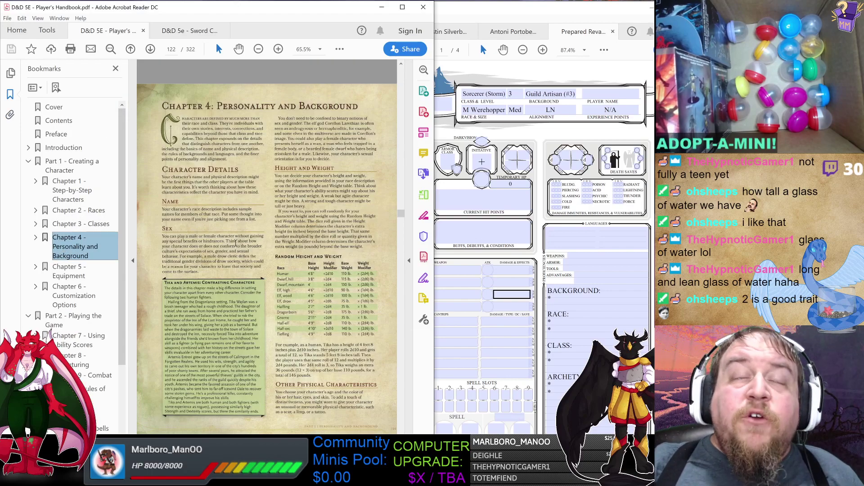
scroll(257, 250, down, 5)
scroll(257, 249, down, 15)
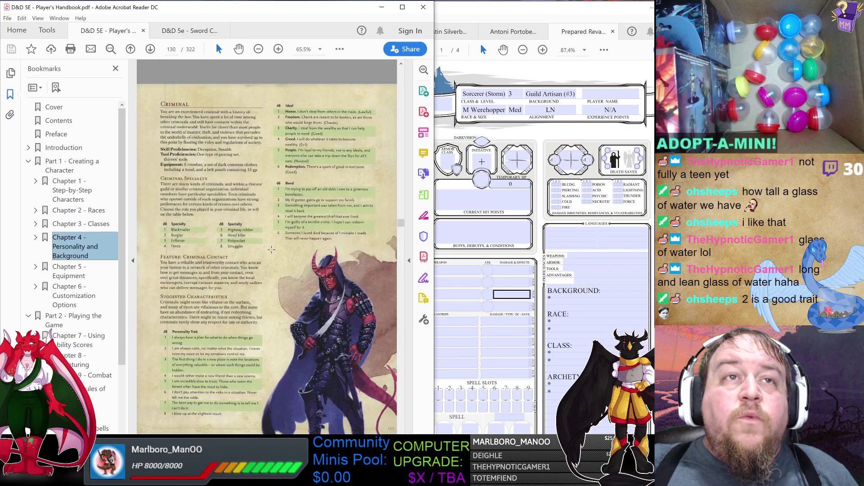
scroll(270, 255, down, 1)
scroll(270, 255, up, 1)
Read the Guild Artisan description, its variant paragraph and the rolled Guild Business row.
drag(287, 185, 341, 227)
click(317, 234)
scroll(315, 245, down, 3)
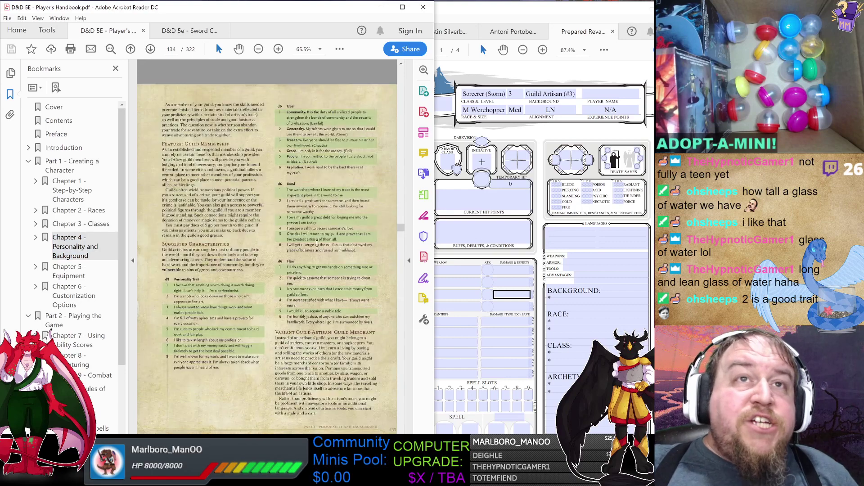
drag(292, 343, 353, 385)
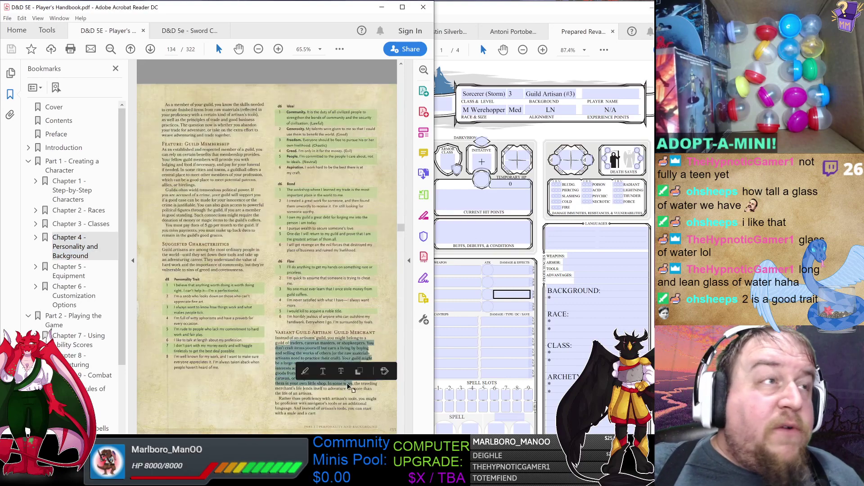
click(328, 348)
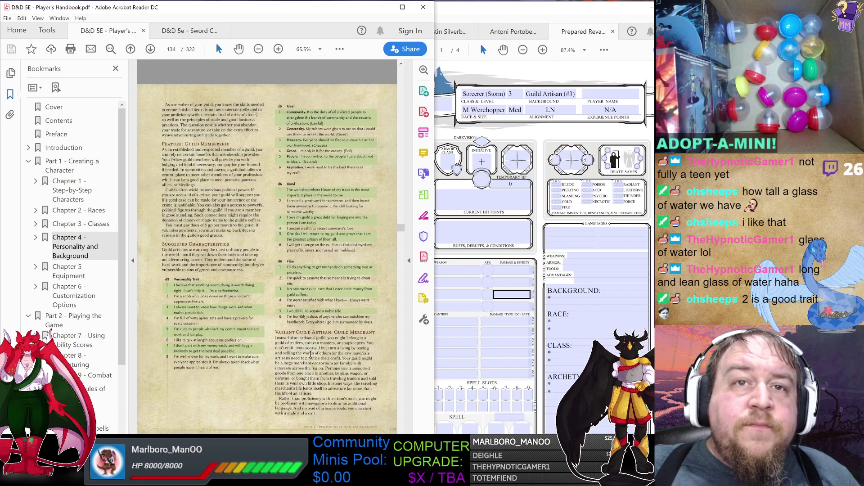
scroll(314, 357, up, 1)
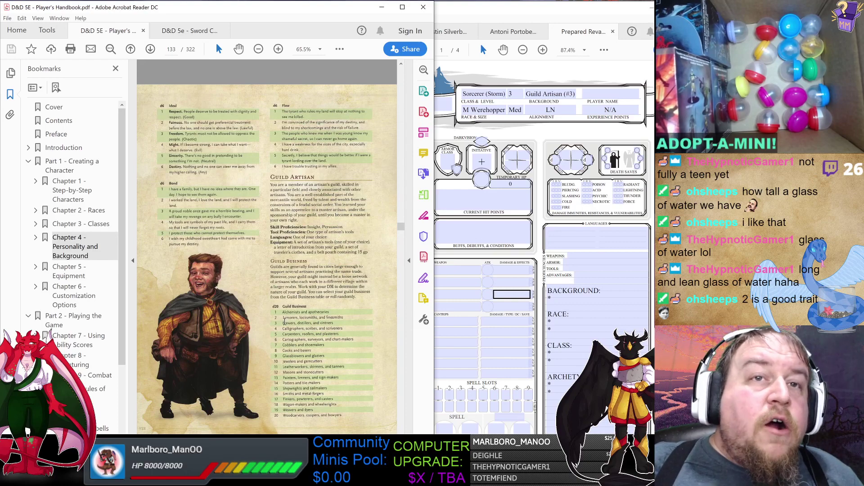
drag(284, 320, 345, 323)
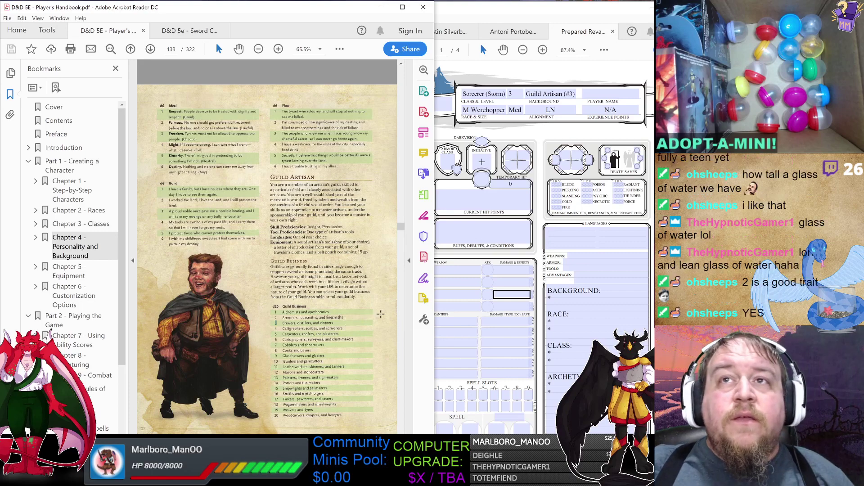
click(569, 92)
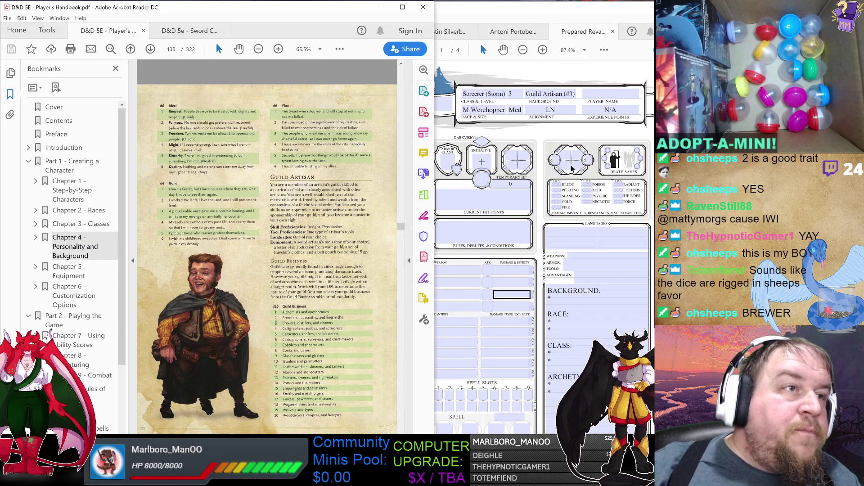
click(570, 93)
click(571, 93)
text(Brewer)
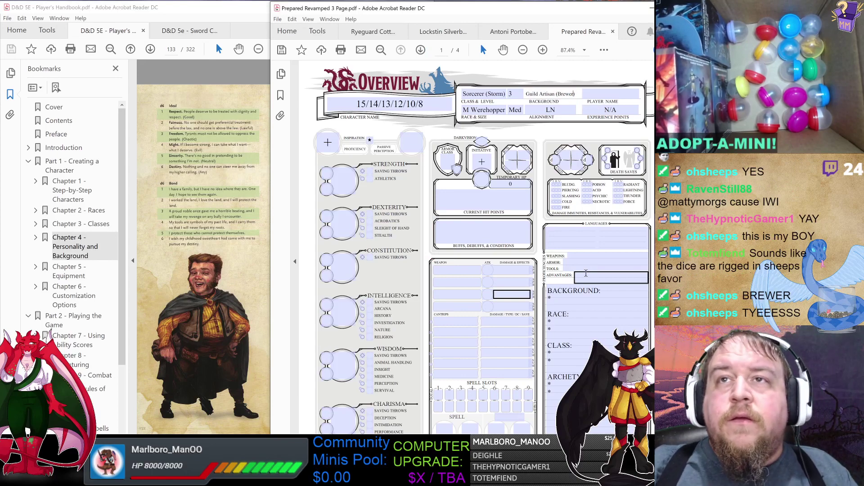
click(213, 184)
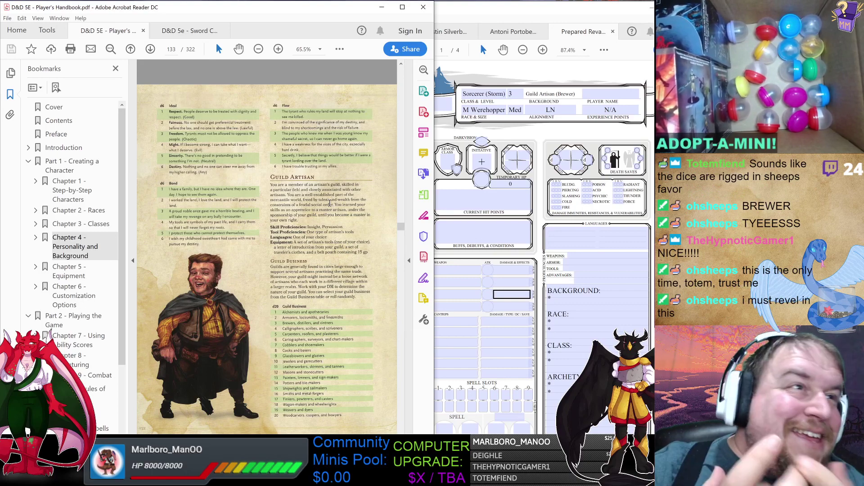
Tick Insight as a proficient Wisdom skill and check the Guild Artisan tool proficiencies.
click(455, 198)
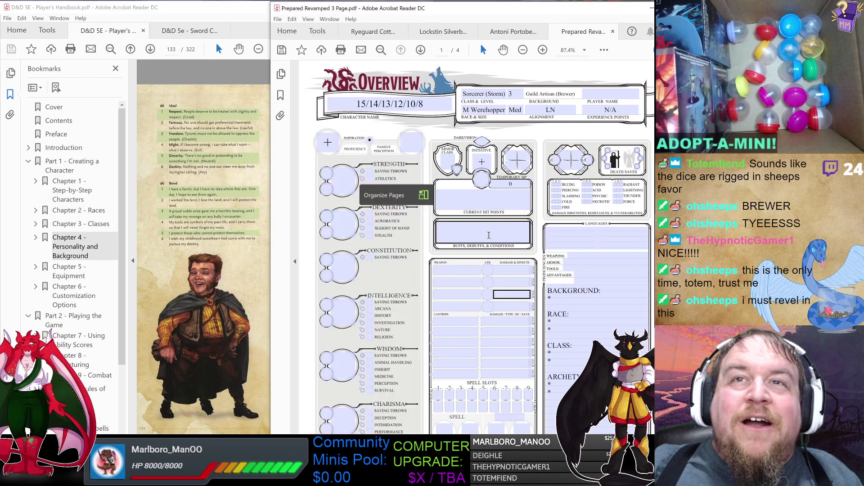
click(246, 218)
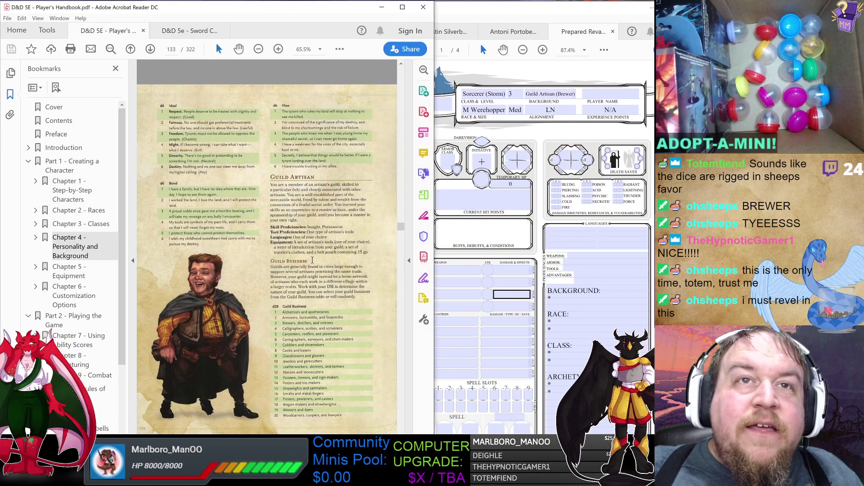
click(484, 228)
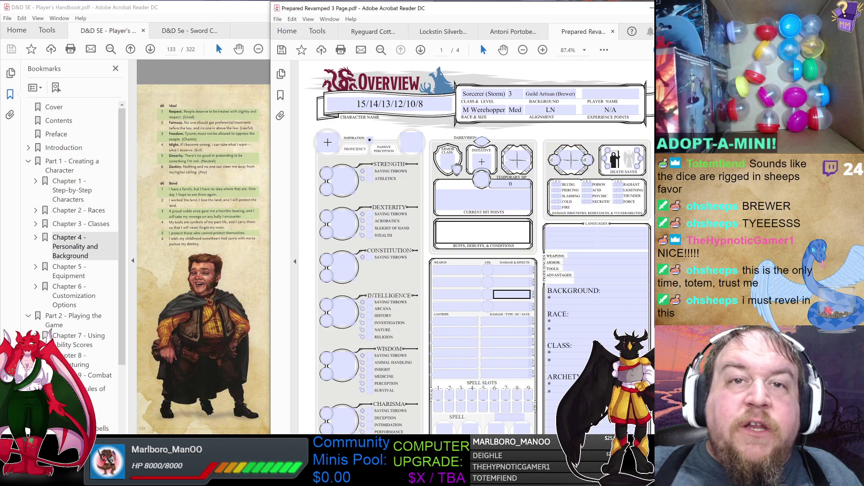
click(368, 431)
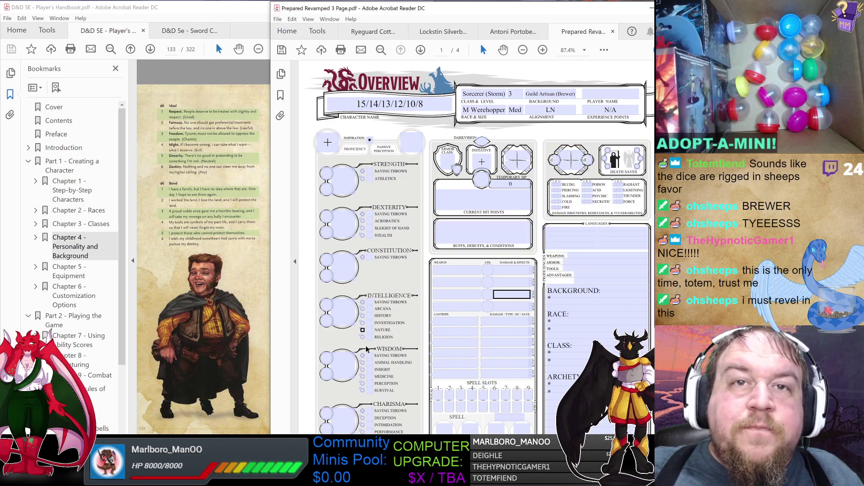
click(362, 370)
click(250, 212)
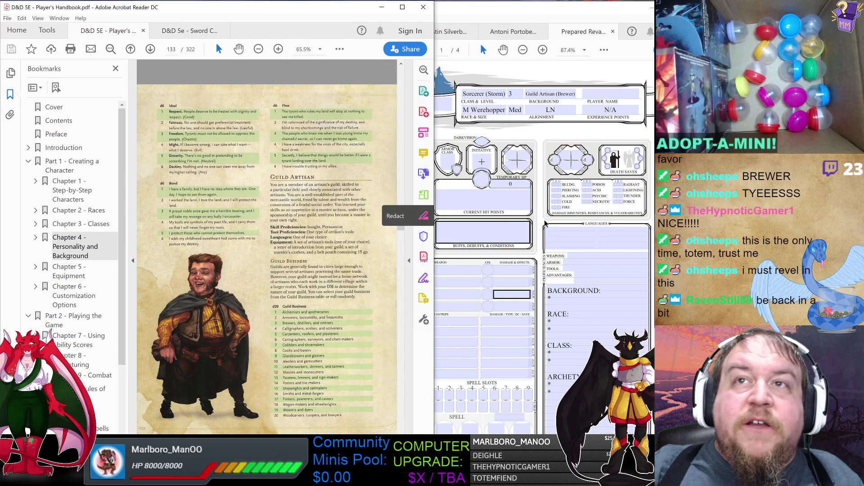
click(574, 268)
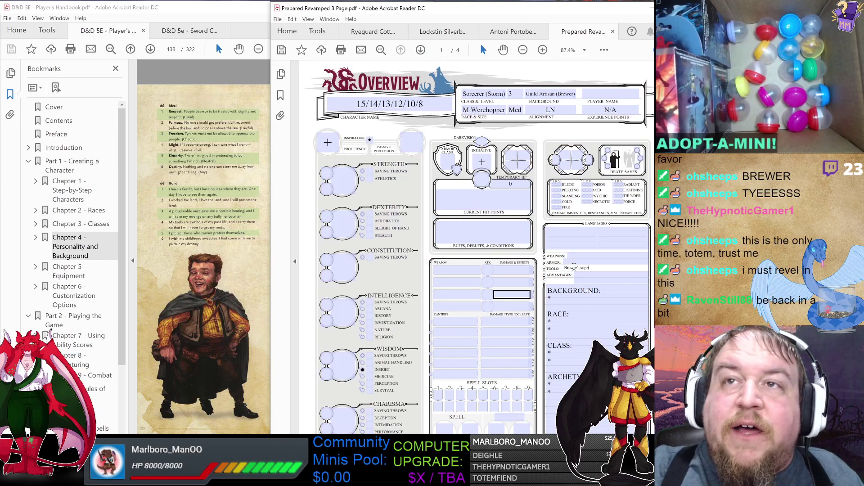
Read the Variant Guild Artisan (Guild Merchant) text on page 134, then return to page 133.
click(266, 225)
scroll(331, 260, down, 5)
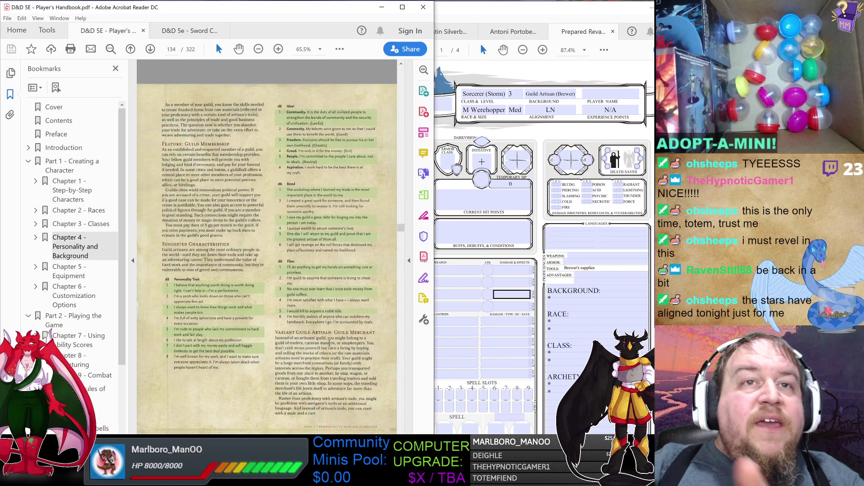
drag(301, 358, 348, 374)
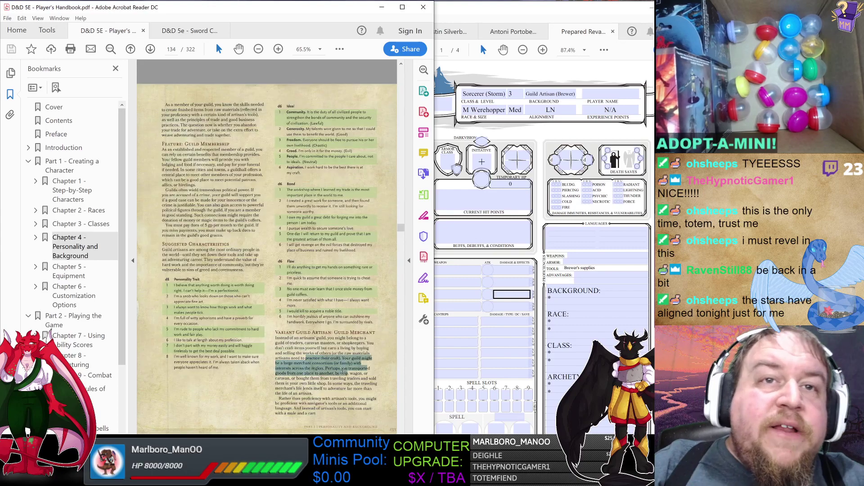
click(307, 370)
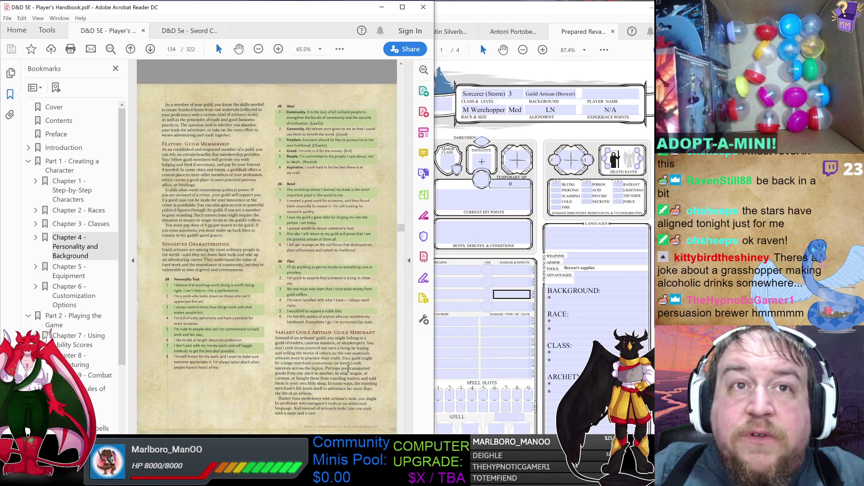
drag(316, 344, 347, 376)
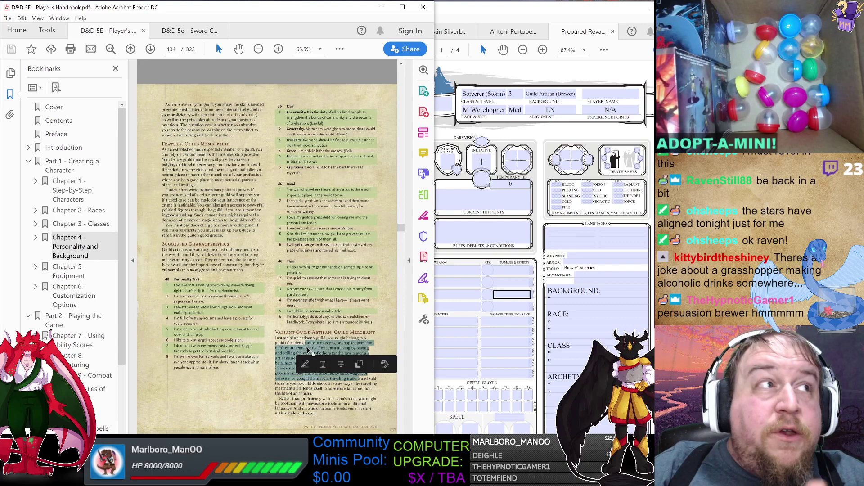
click(323, 345)
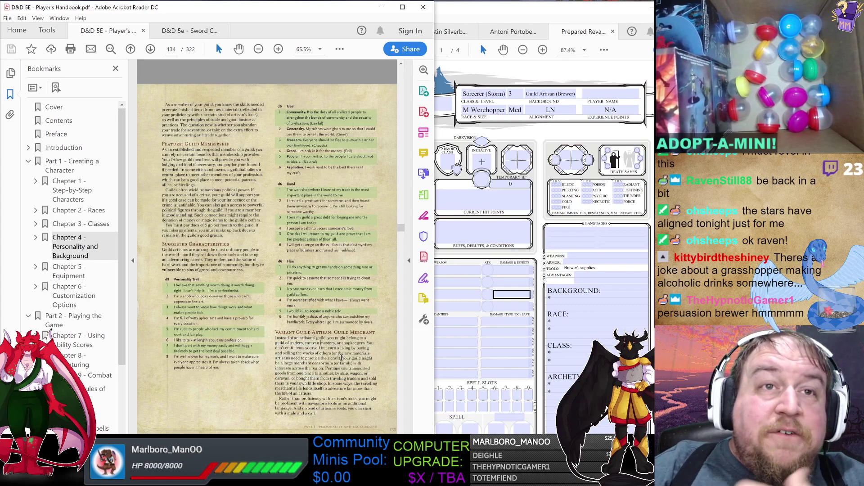
scroll(349, 363, up, 2)
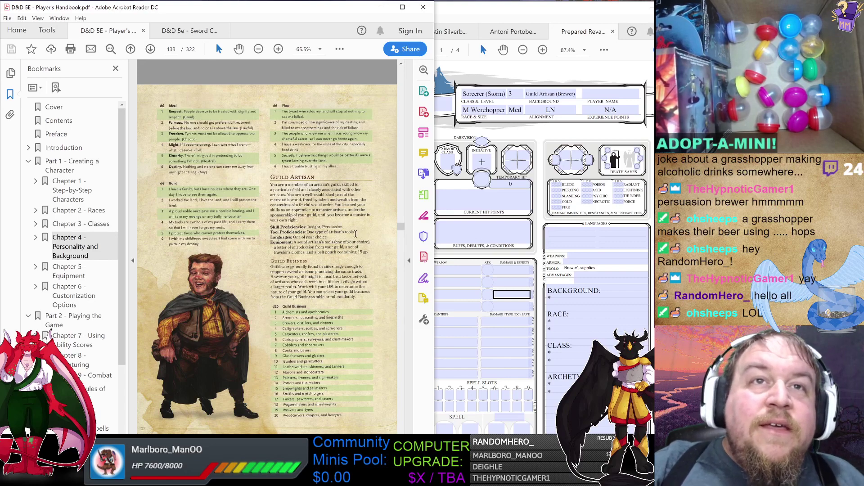
Enter ??? as a placeholder in the Languages field.
click(586, 242)
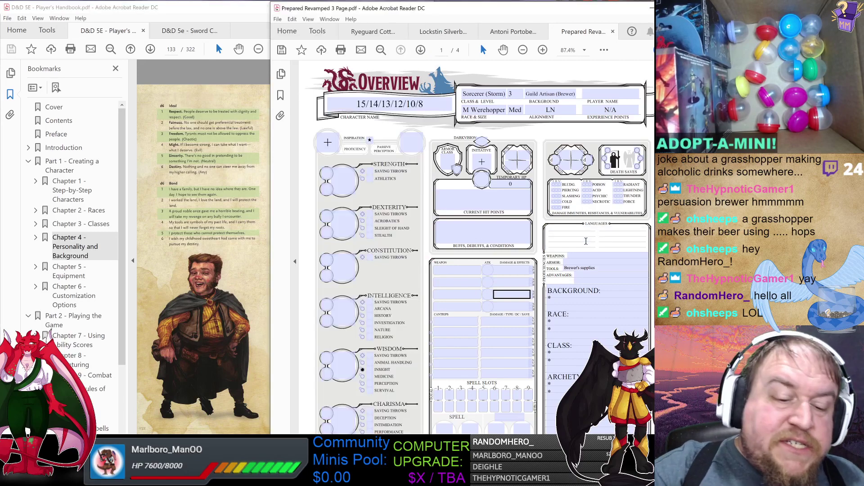
text(???)
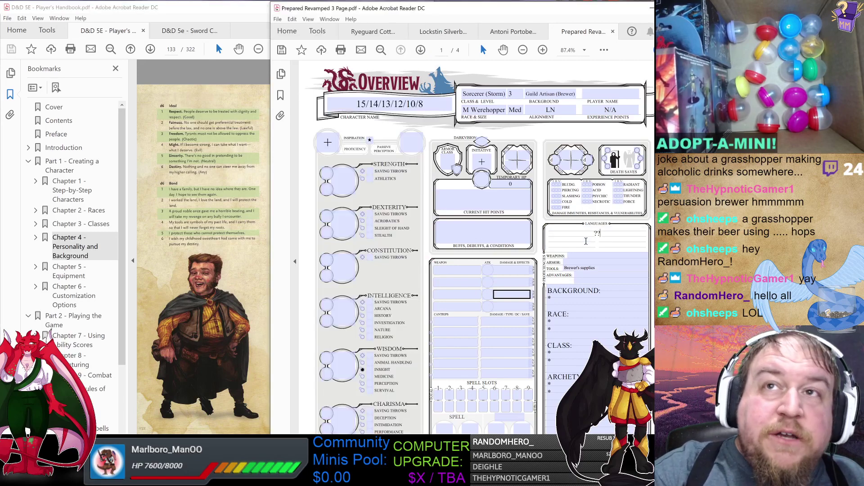
text(,)
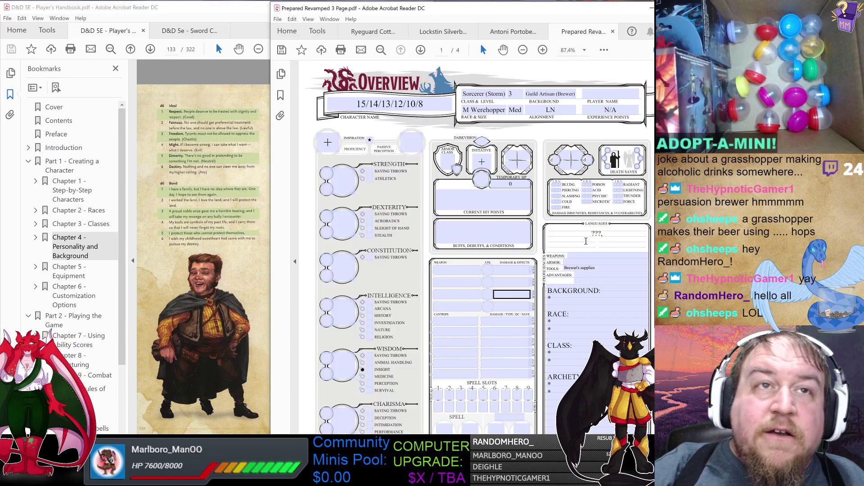
click(256, 236)
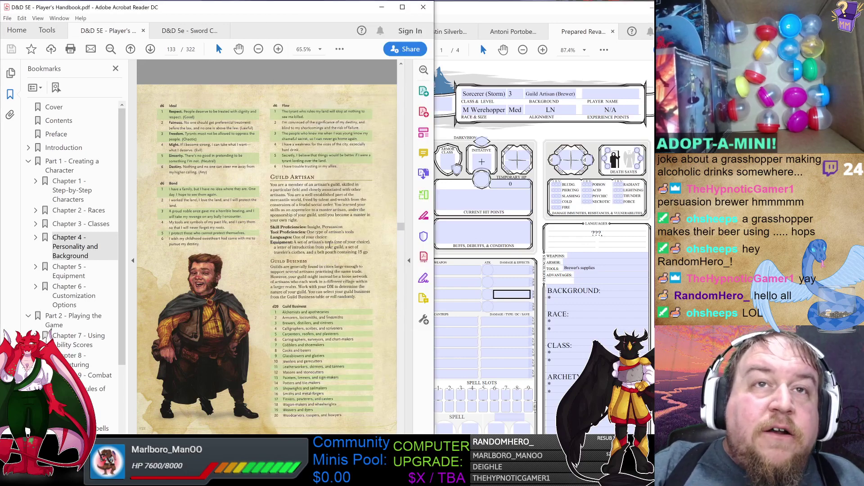
Scroll down to the Backpack section and start the first item field.
click(512, 268)
scroll(472, 278, down, 5)
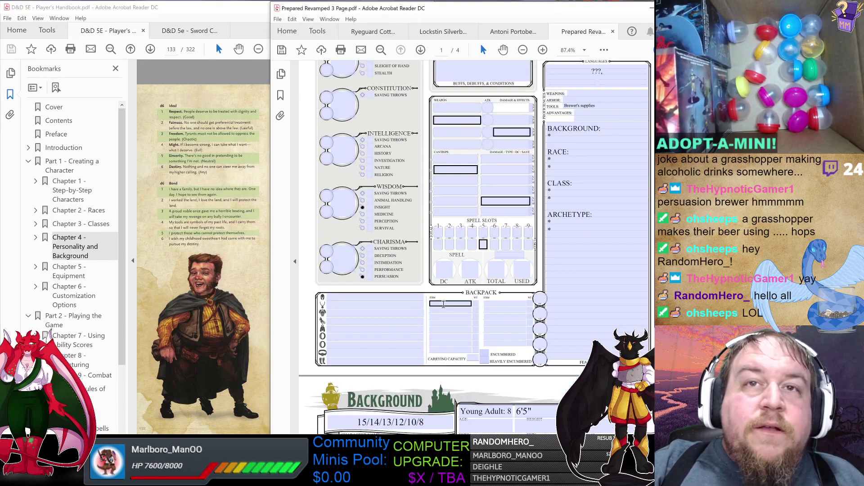
click(443, 304)
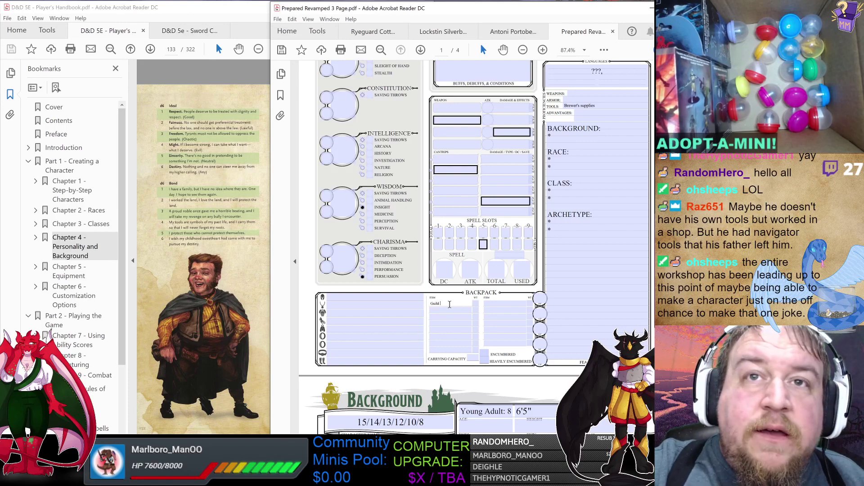
Enter Guild Proof: Trinket #69 as the first backpack item and commit it.
text(f)
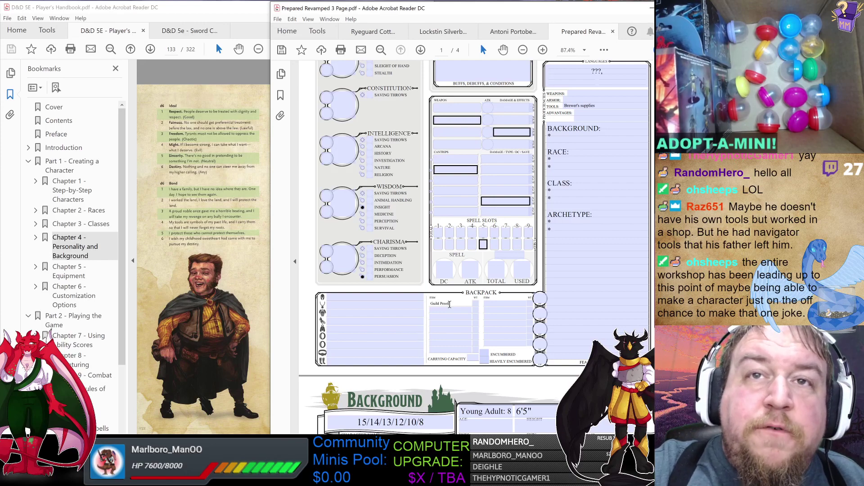
text( Trinket #6)
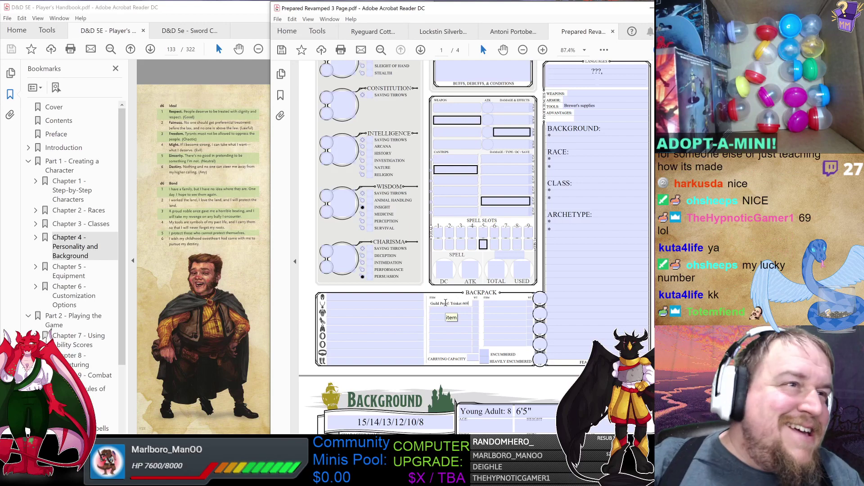
text(9)
click(449, 308)
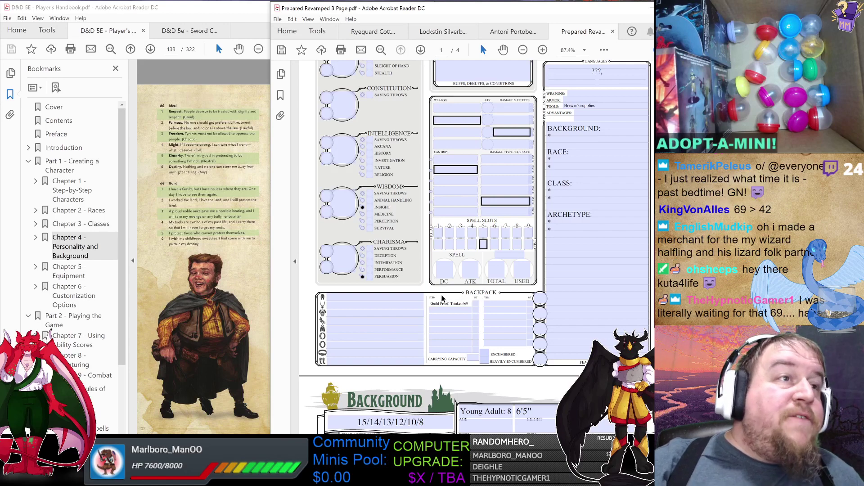
click(464, 277)
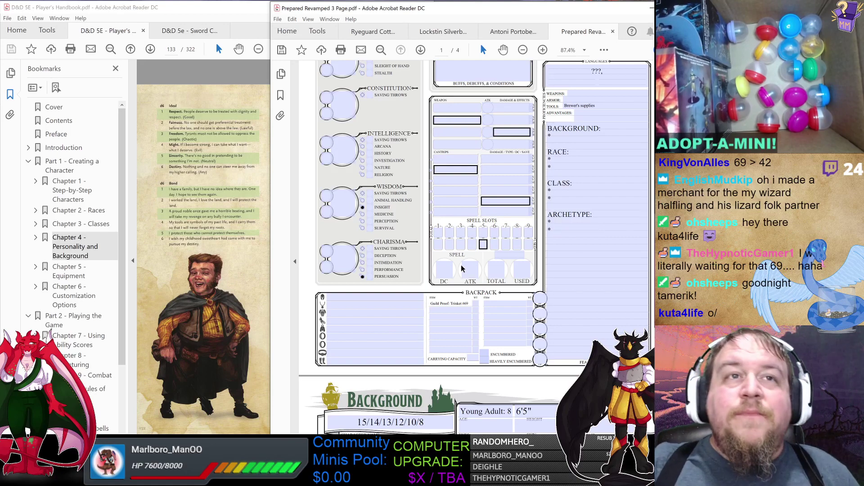
Scroll the Handbook to page 134's Guild Membership feature.
click(258, 203)
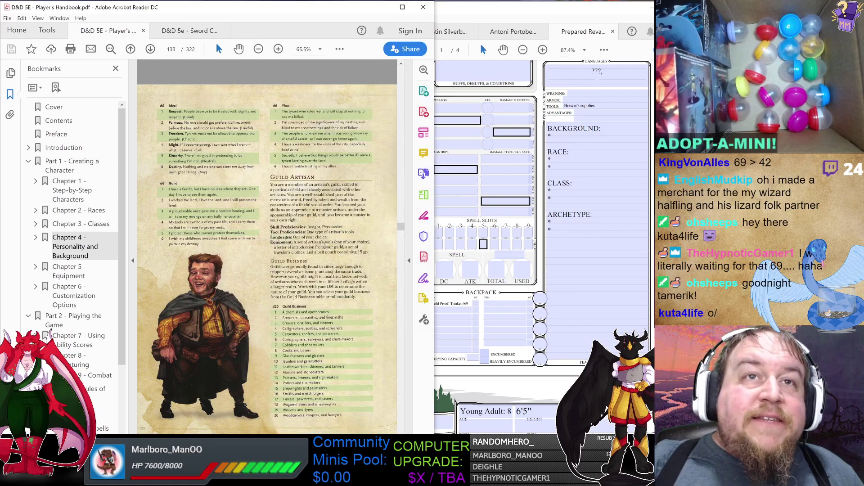
click(465, 314)
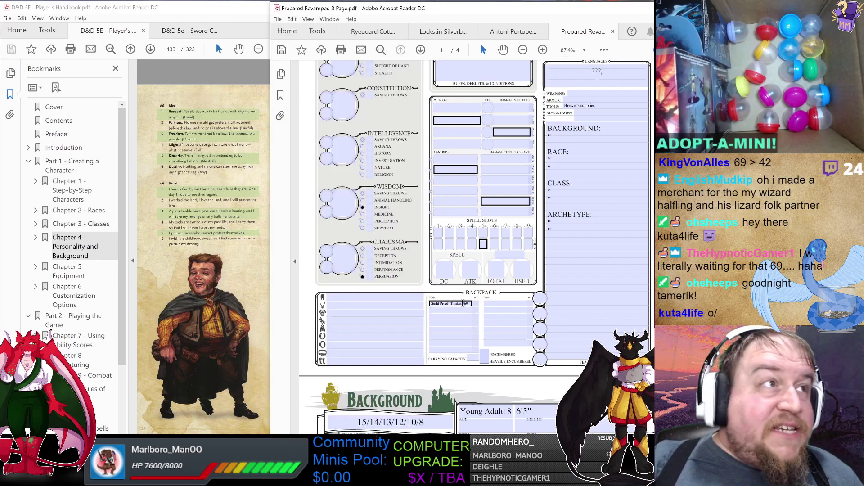
click(267, 227)
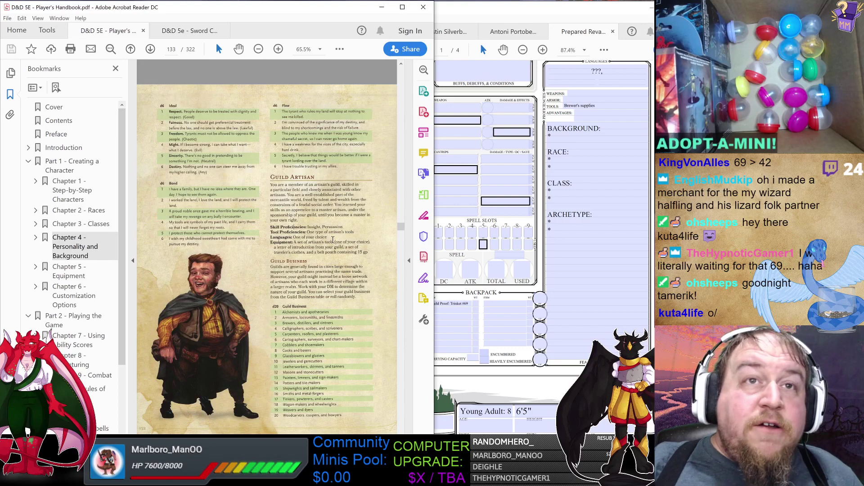
scroll(329, 234, down, 3)
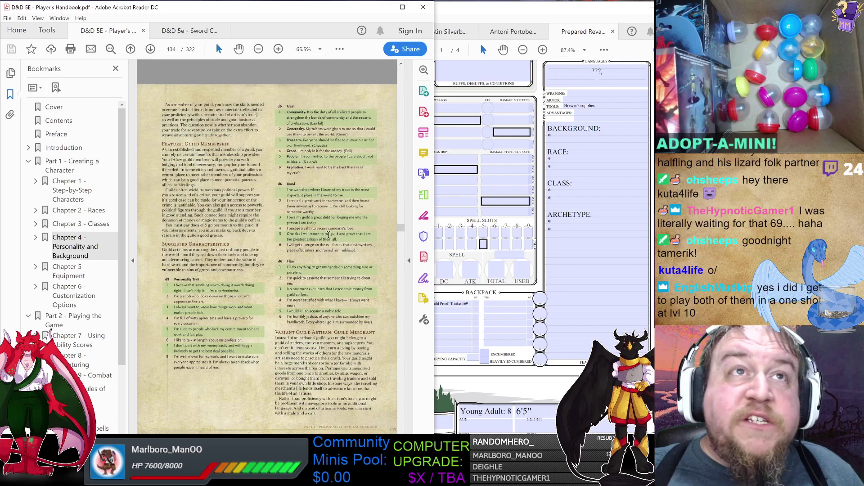
Enter Guild Membership in the sheet's background feature field.
click(568, 136)
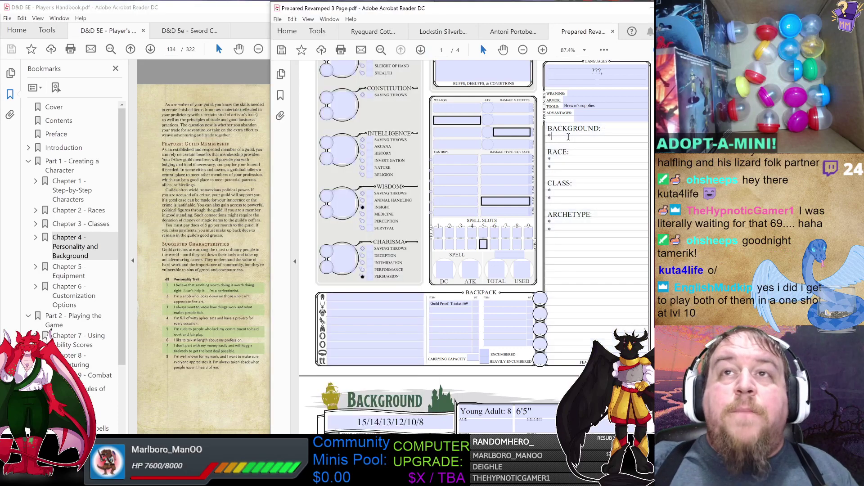
text(Guild)
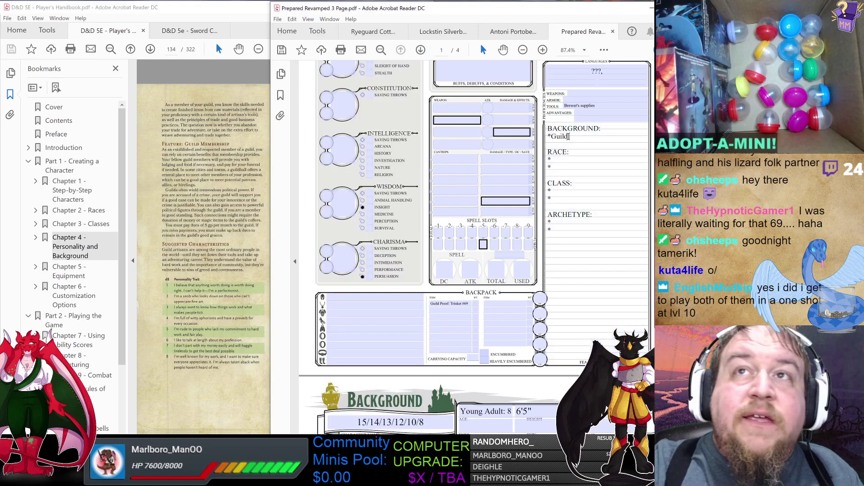
text( Membership)
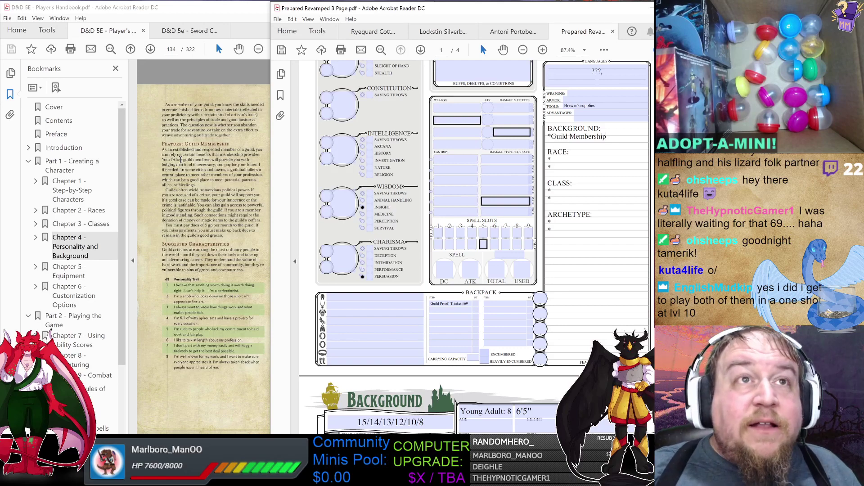
click(205, 153)
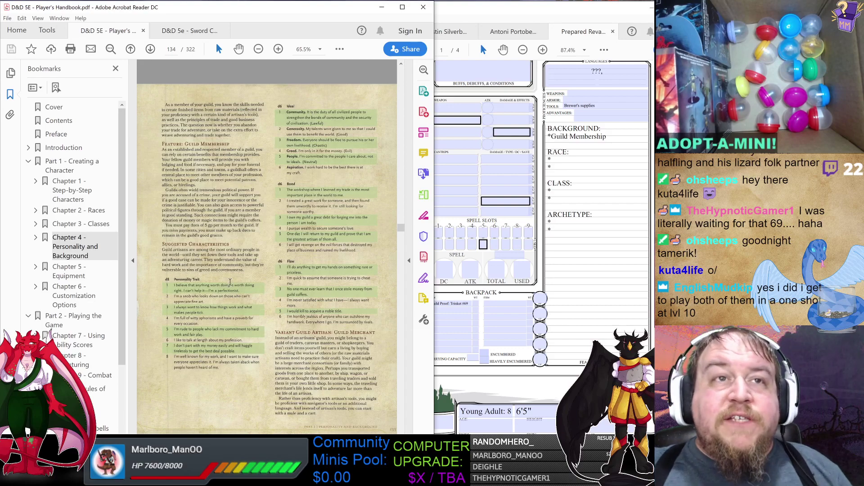
Replace the first Personality Traits placeholder with 'I'm a snob who looks down on those who can't appreciate fine art.'.
click(607, 218)
scroll(606, 218, up, 3)
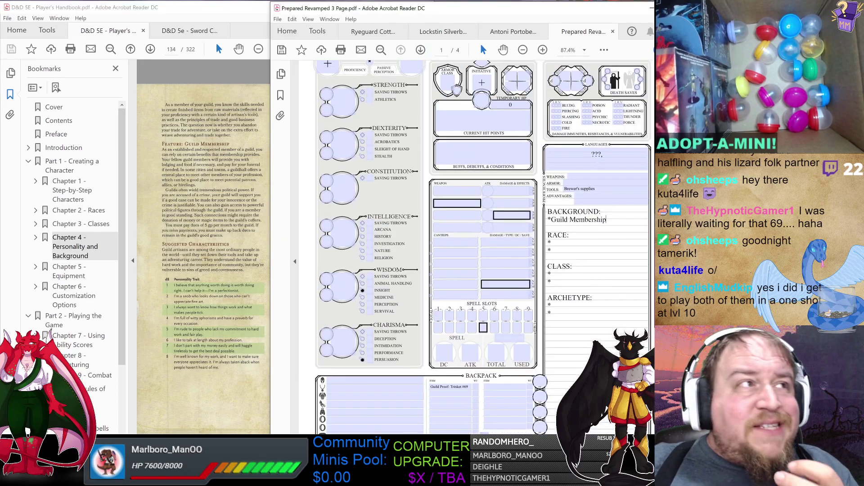
scroll(540, 216, down, 15)
click(465, 190)
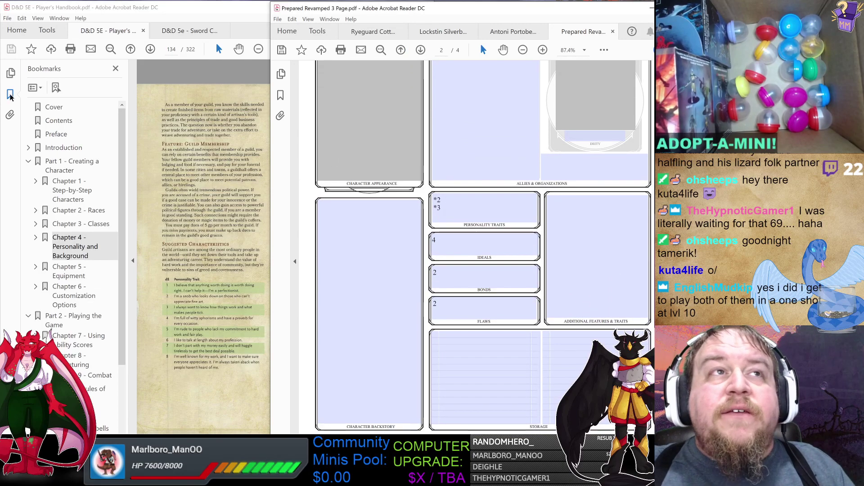
click(234, 186)
click(462, 200)
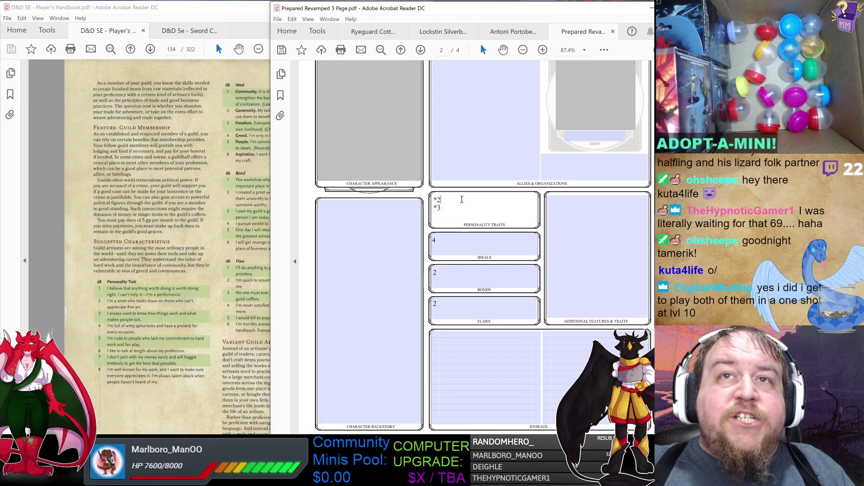
key(BackSpace)
text(I'm)
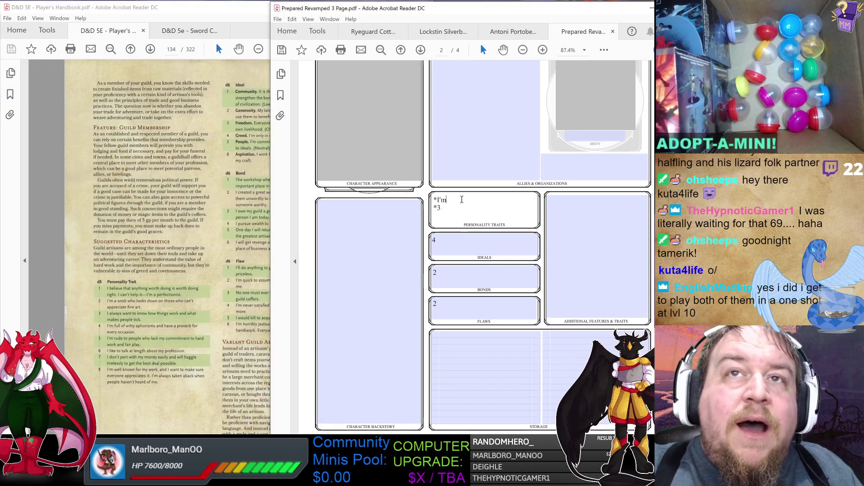
text( a snob)
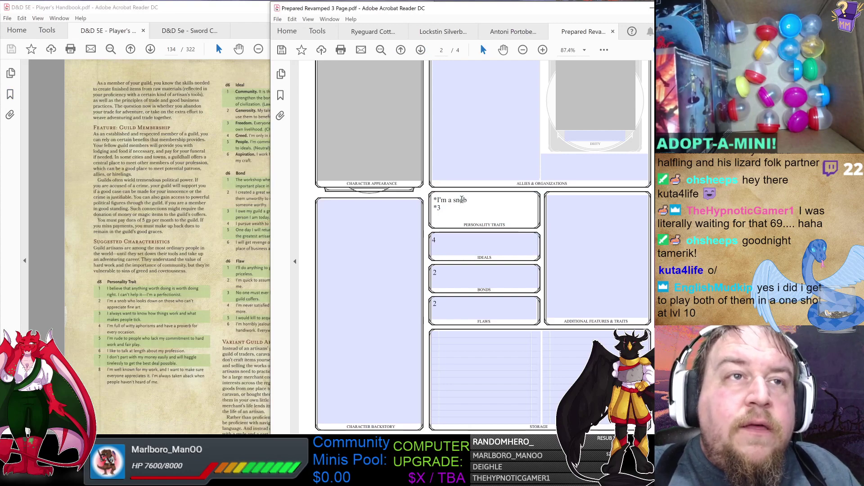
text( who looks down on those who can't appreciate fine art.)
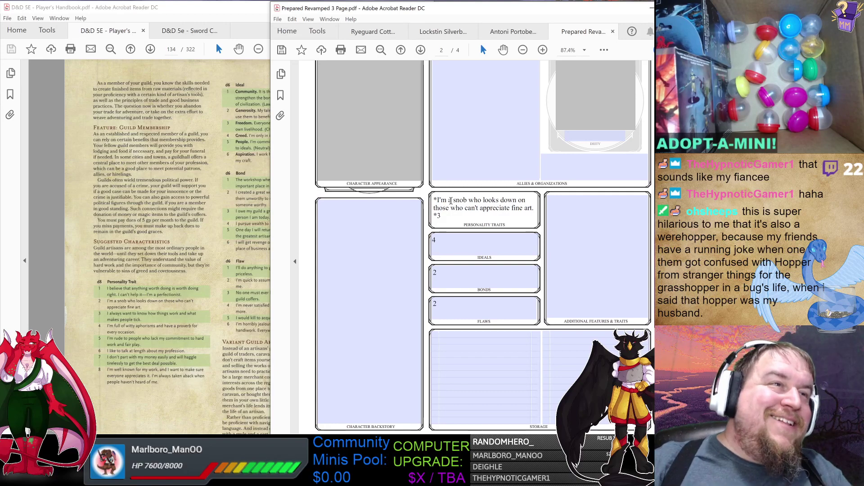
Replace the second placeholder with 'I always want to know how things work and what makes people tick.'.
click(461, 236)
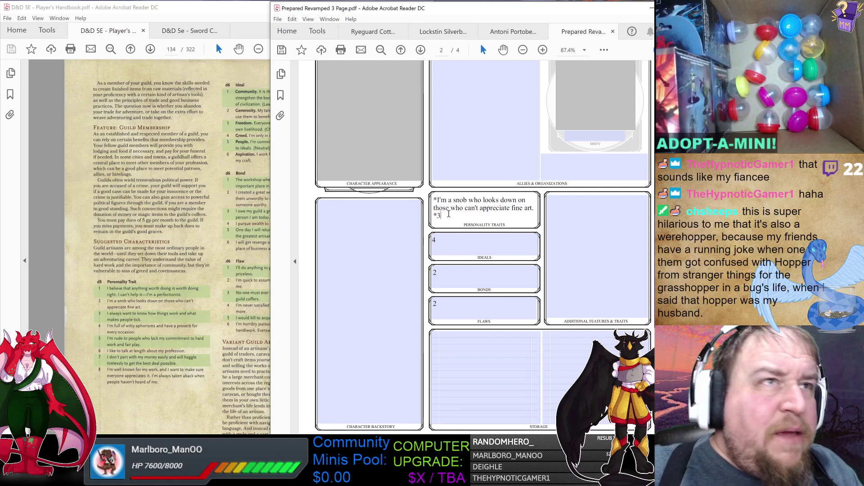
key(BackSpace)
text(I )
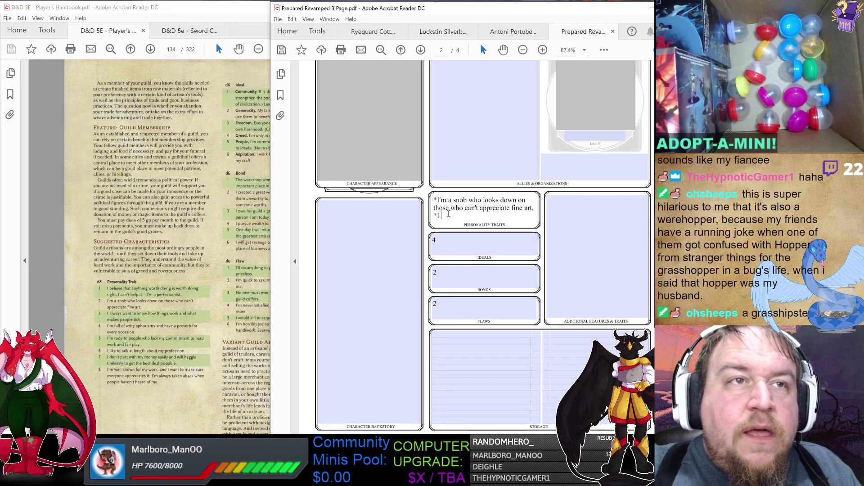
text(always want to know)
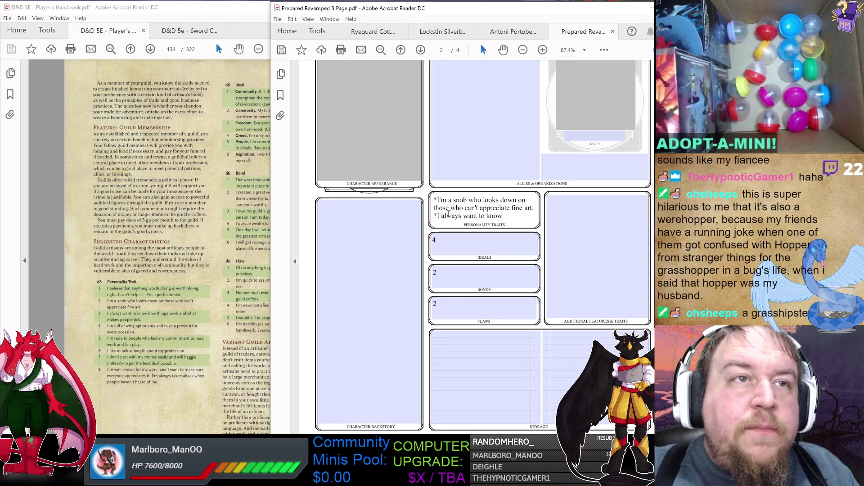
text( how thi)
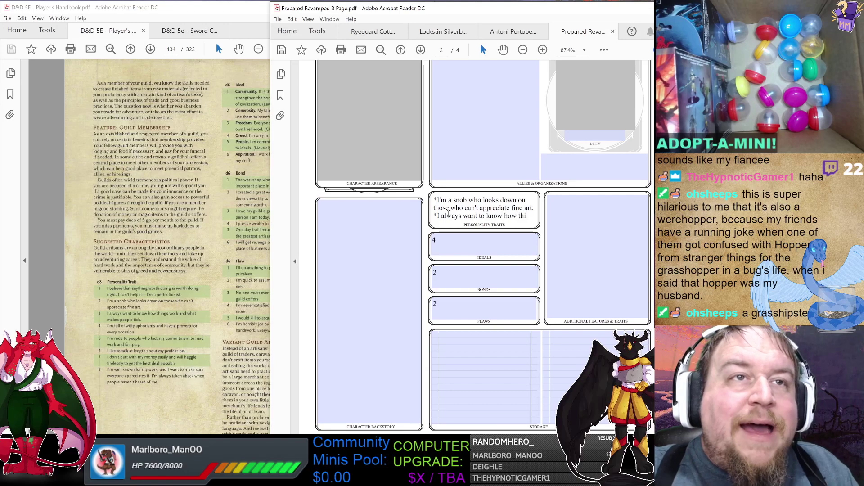
text(ngs work and what mak)
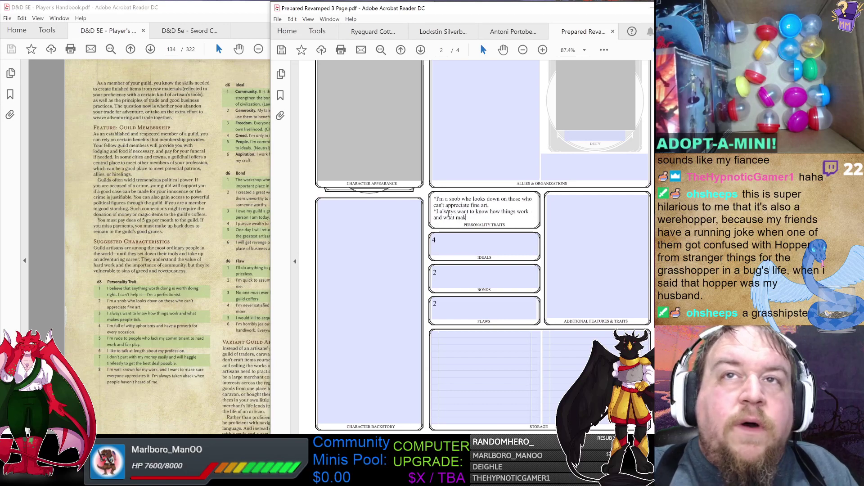
text(es people tick)
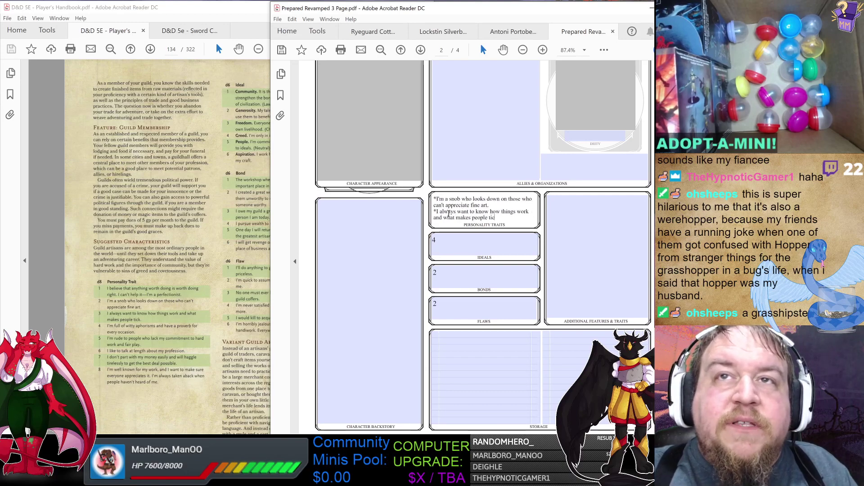
text(.)
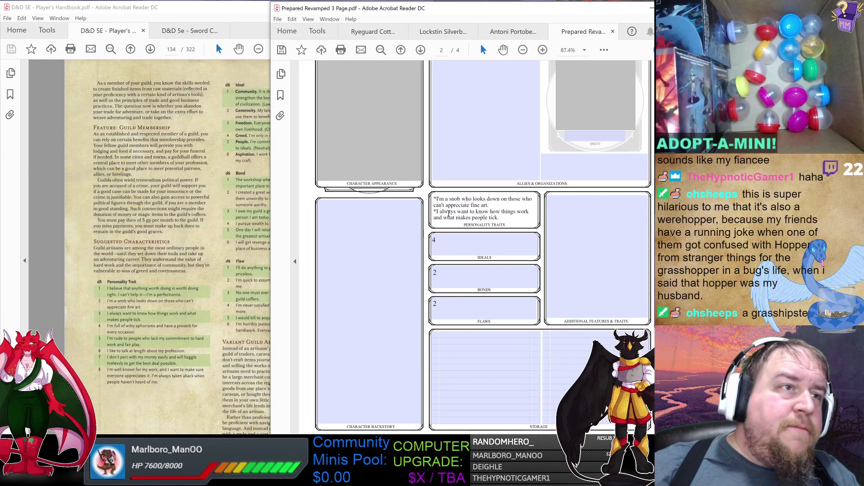
click(437, 248)
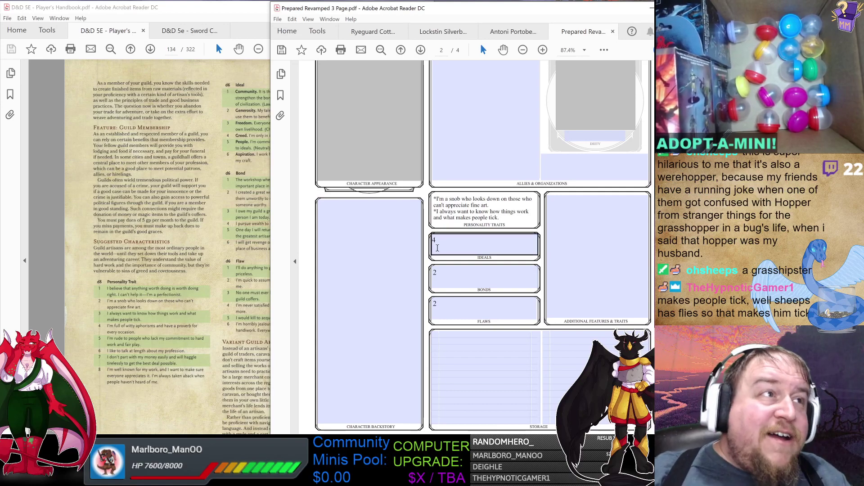
click(336, 250)
click(499, 217)
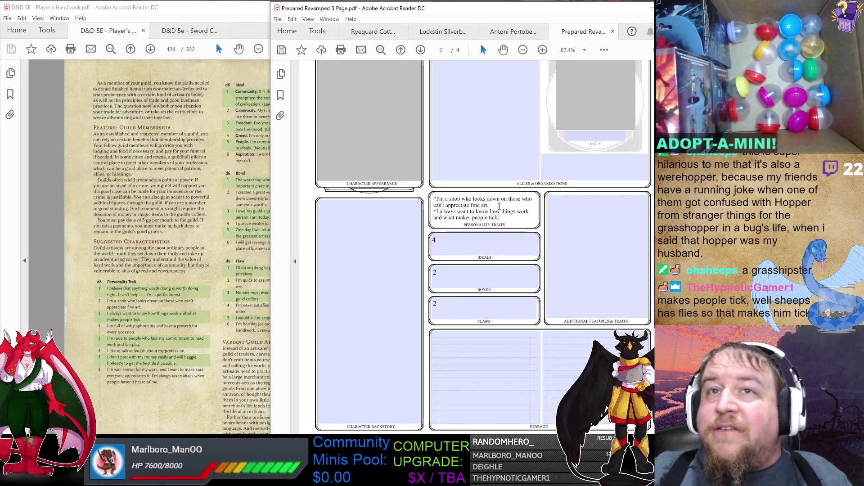
click(499, 207)
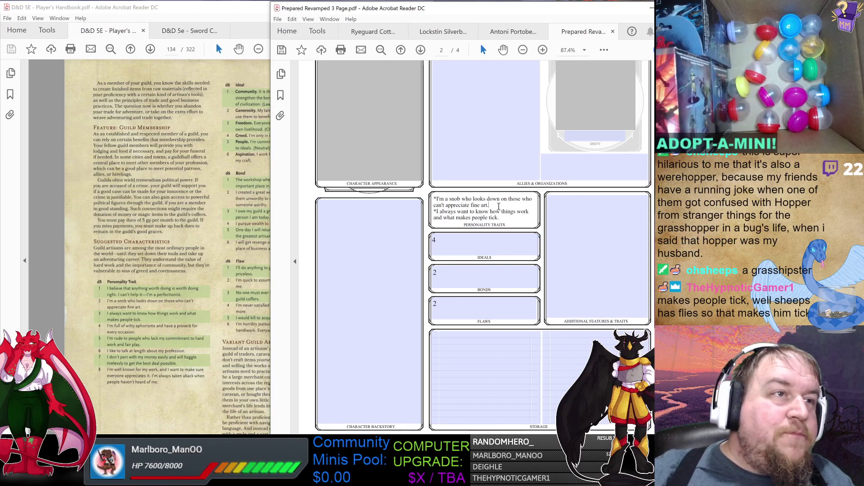
Replace the Ideals placeholder number with 'Greed. I'm only in it for the money.'.
scroll(499, 229, down, 1)
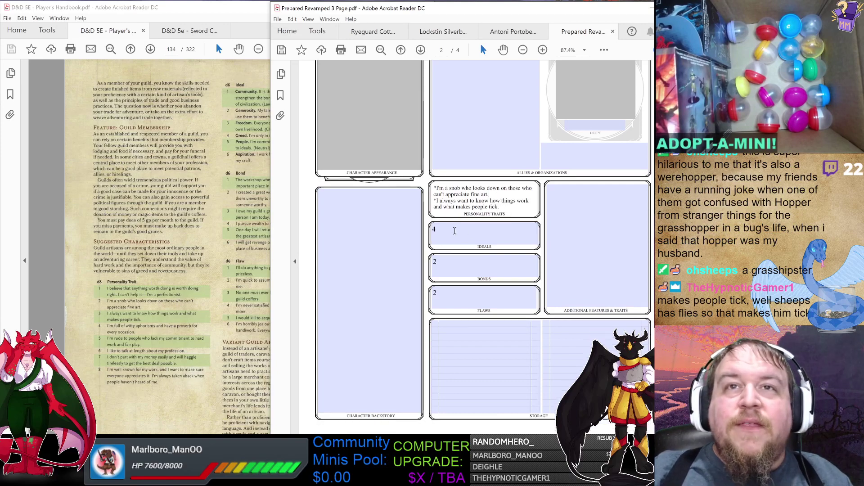
click(455, 230)
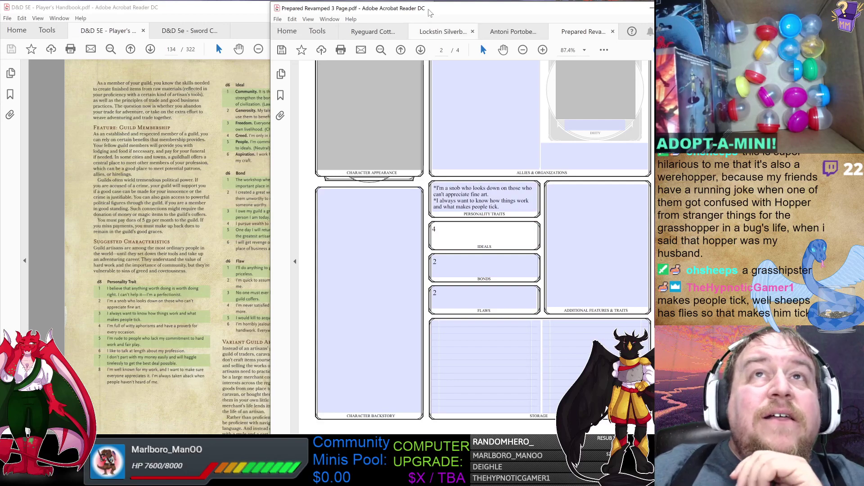
drag(430, 13, 497, 12)
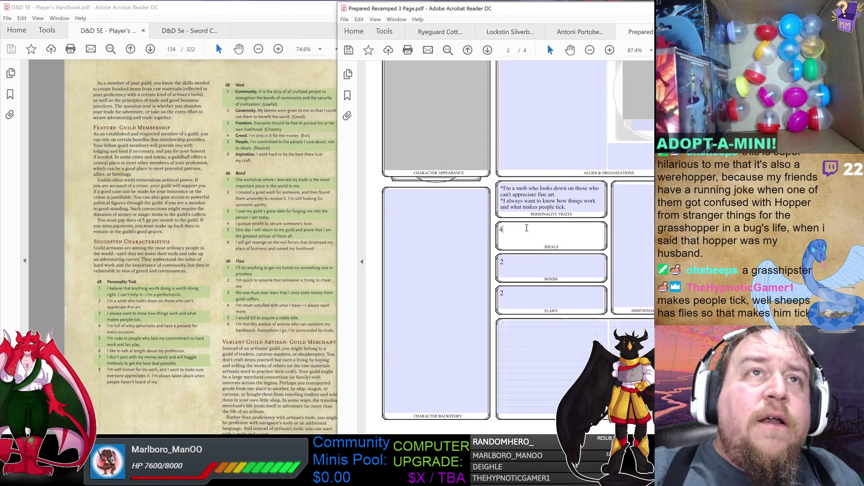
key(BackSpace)
text(Greed. I)
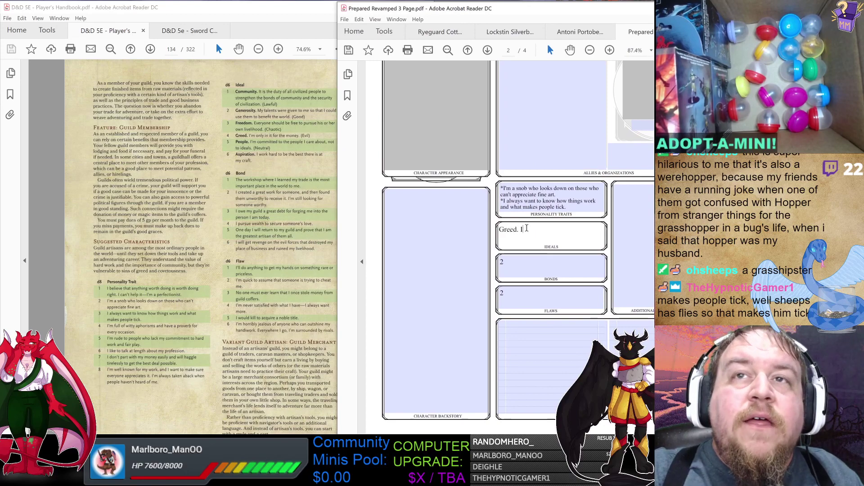
text('m only in it fo)
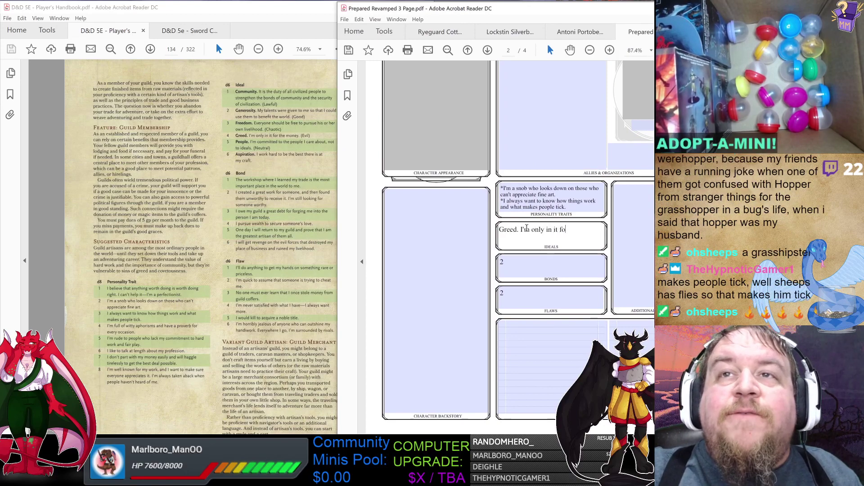
text(r the money.)
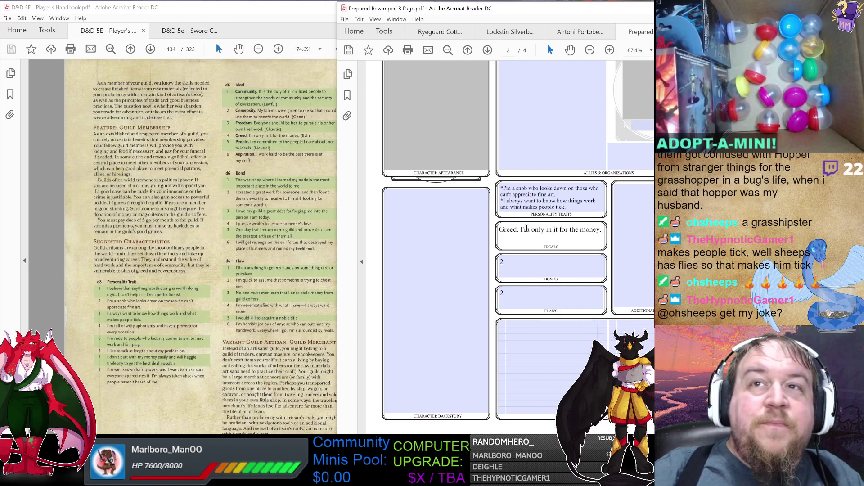
Replace the Bonds placeholder with the great-work bond, correcting the typo in 'still looking for someone worthy'.
click(528, 260)
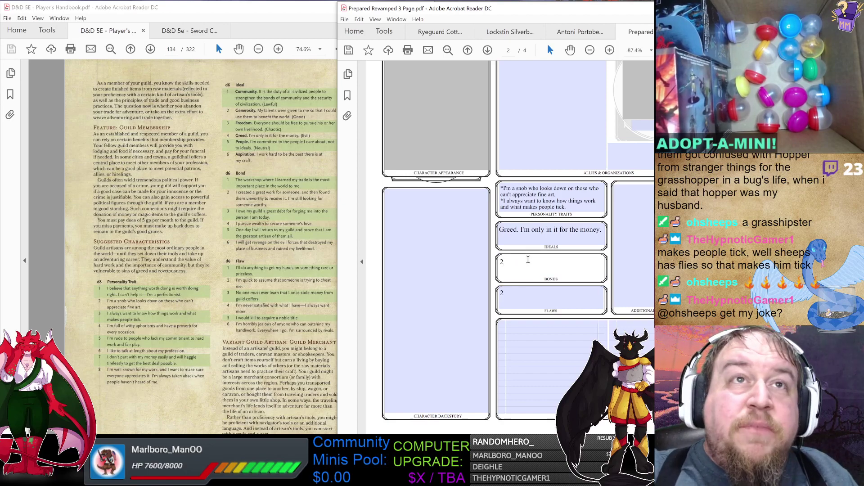
key(BackSpace)
text(I created a great work for someone, and then found the)
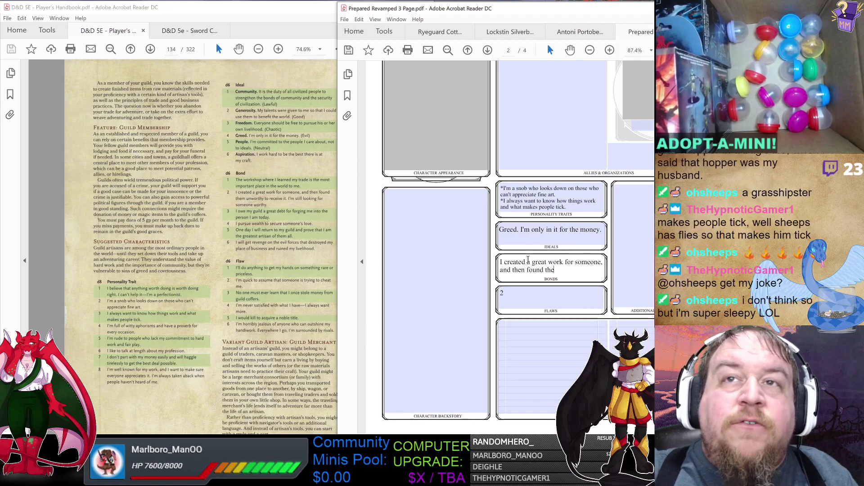
text(m unworthy to receive it. I'm still l9oo)
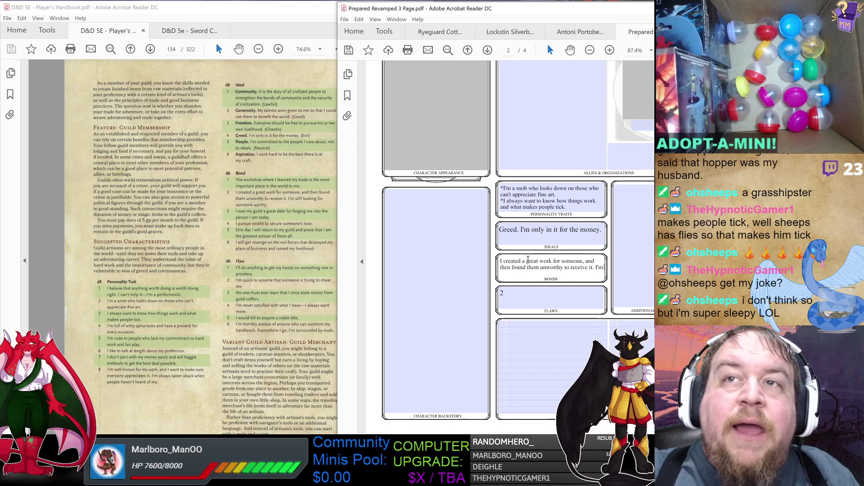
key(BackSpace)
key(BackSpace)
key(BackSpace)
key(BackSpace)
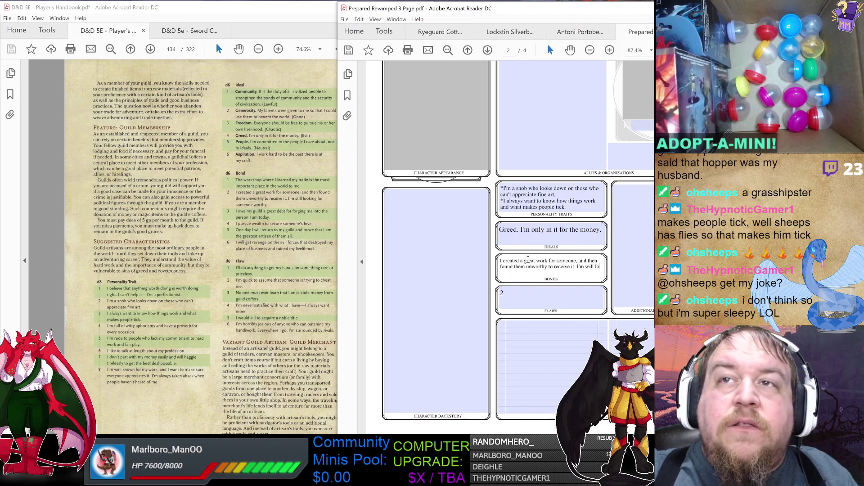
text(looking for someone worthy.)
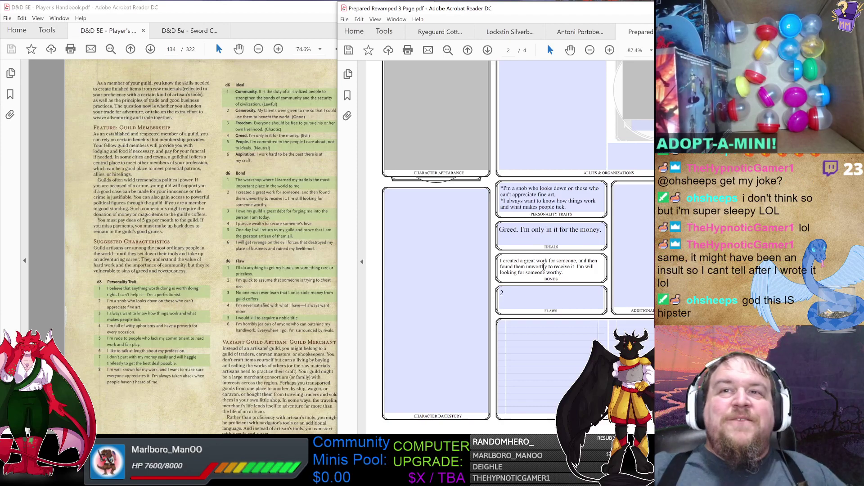
click(517, 294)
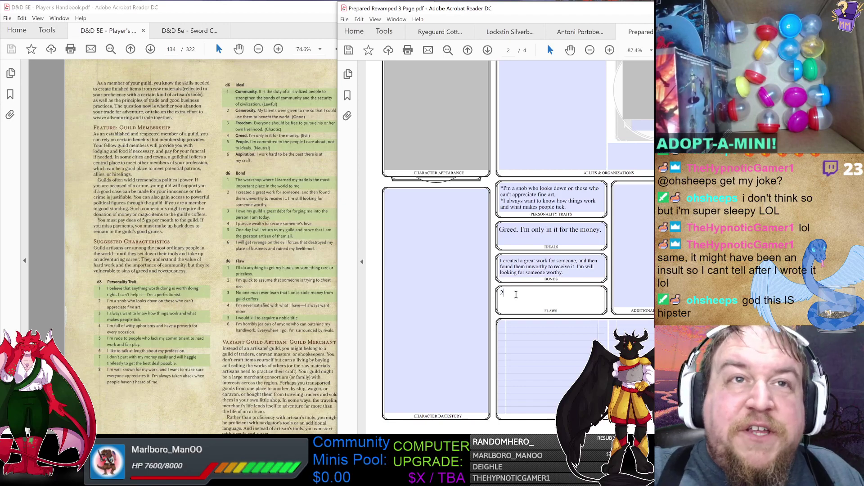
key(BackSpace)
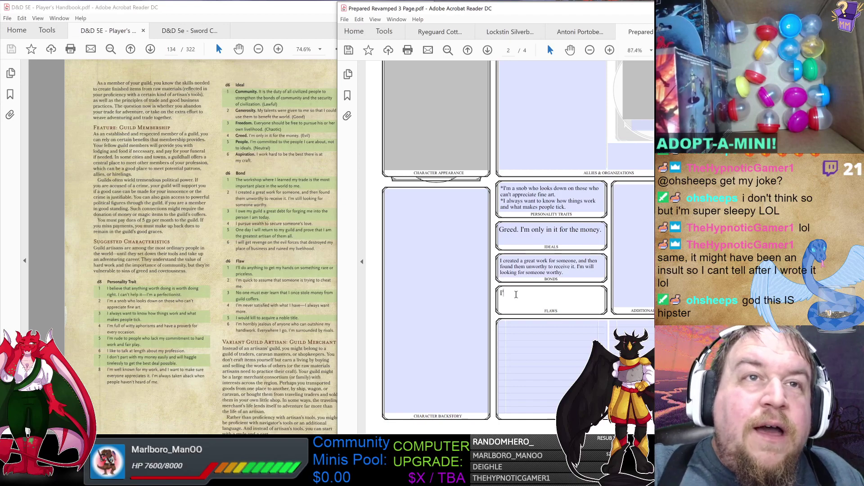
text(I'm quick to assum)
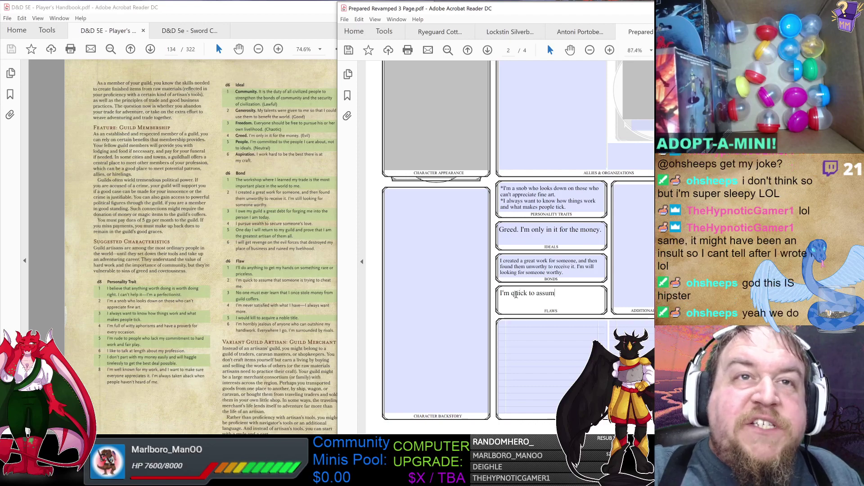
text(e that someone is tr)
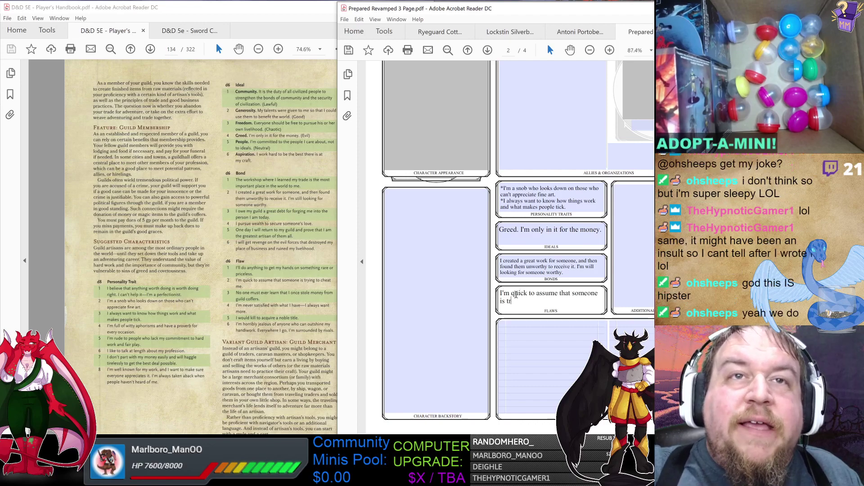
text(ying to cheat me.)
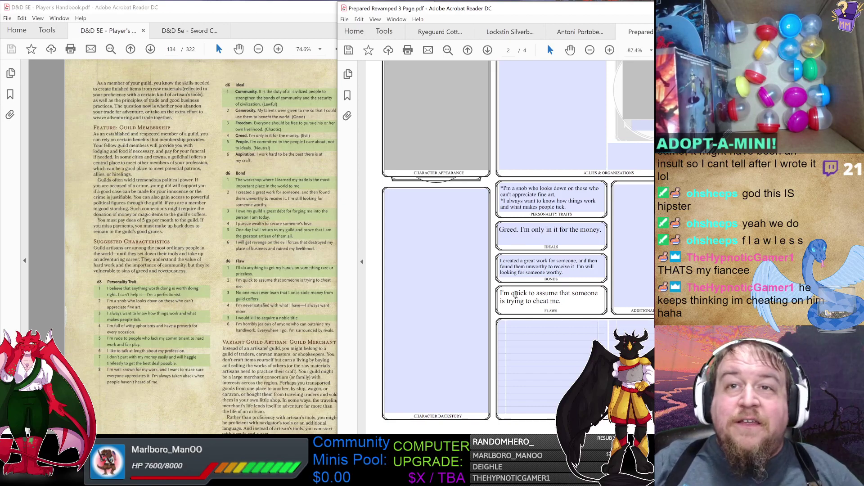
drag(501, 293, 573, 302)
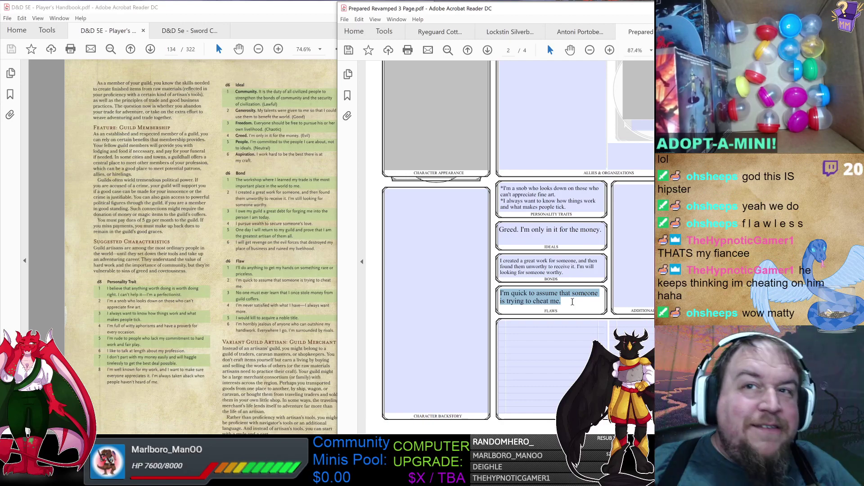
click(573, 301)
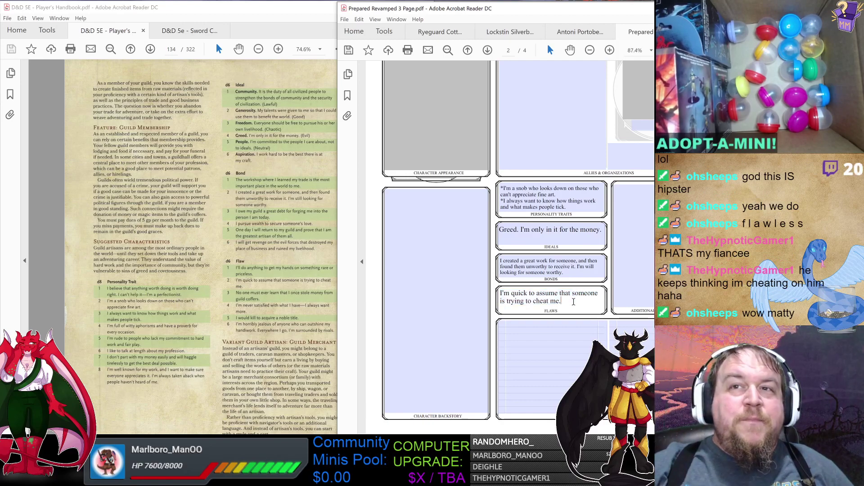
click(566, 277)
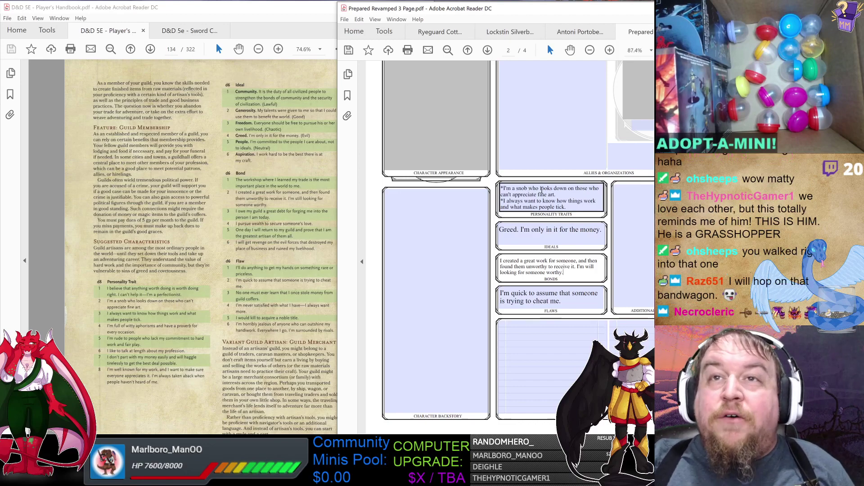
click(514, 229)
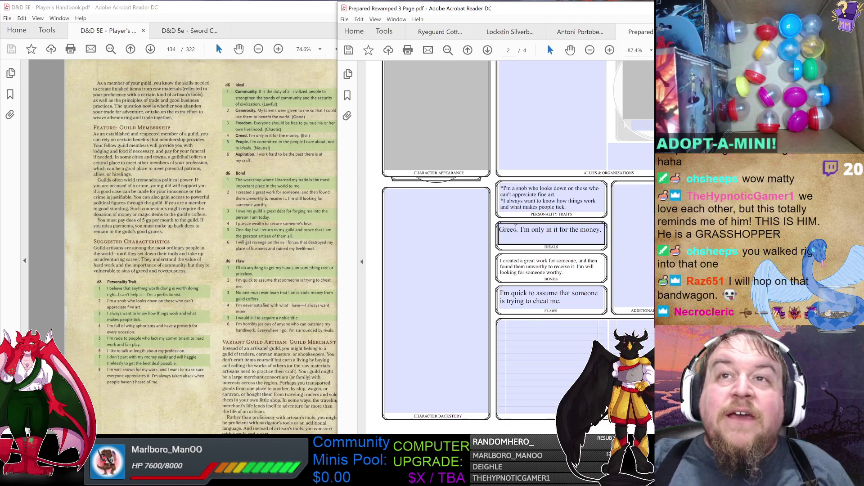
drag(513, 229, 599, 242)
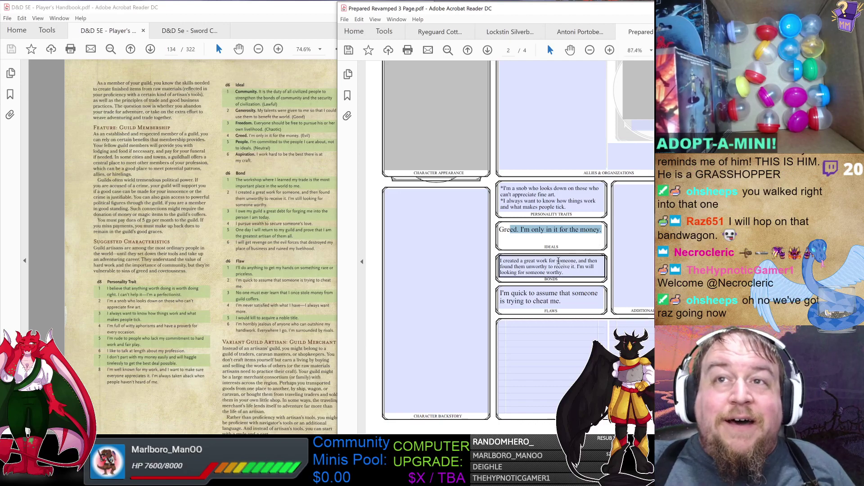
click(548, 270)
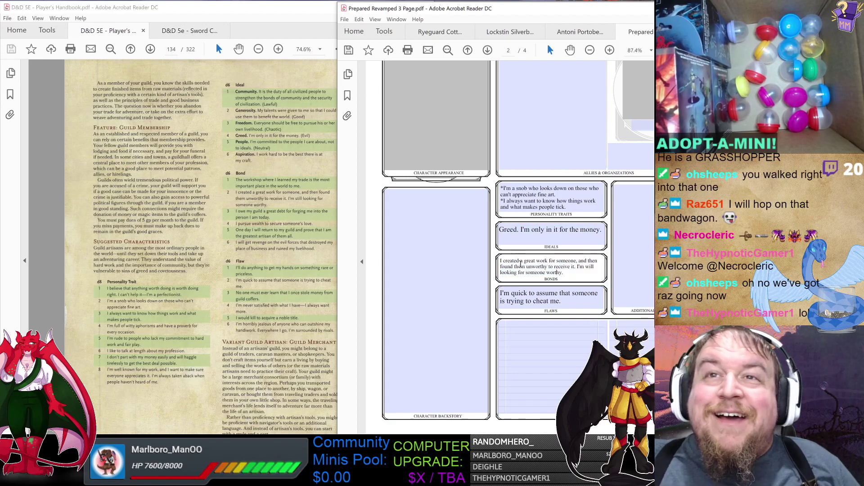
double_click(522, 294)
drag(526, 295, 573, 303)
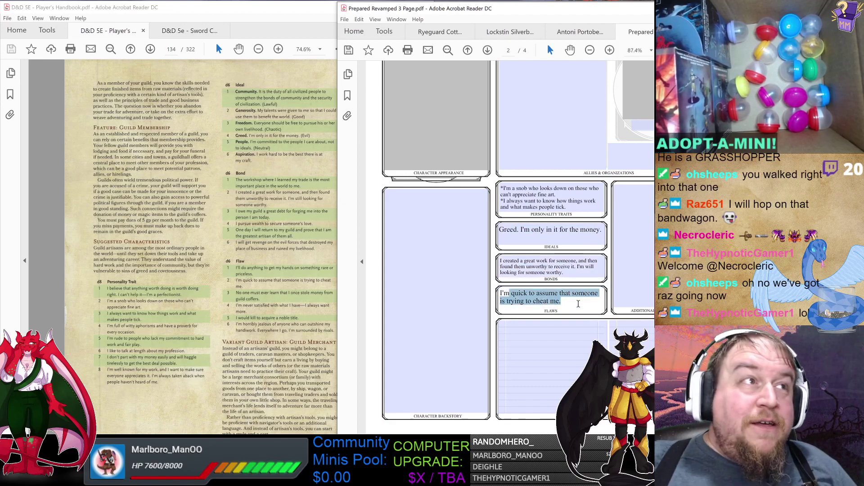
click(579, 305)
drag(570, 305, 501, 292)
click(535, 294)
drag(499, 230, 608, 233)
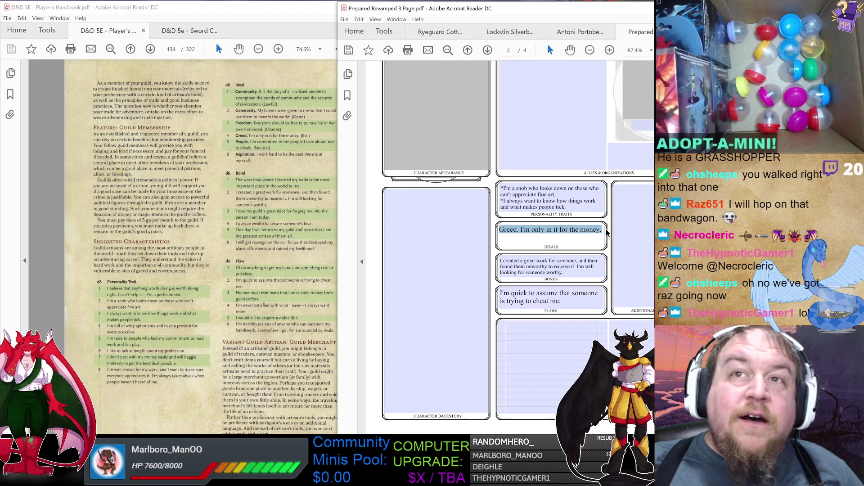
click(539, 265)
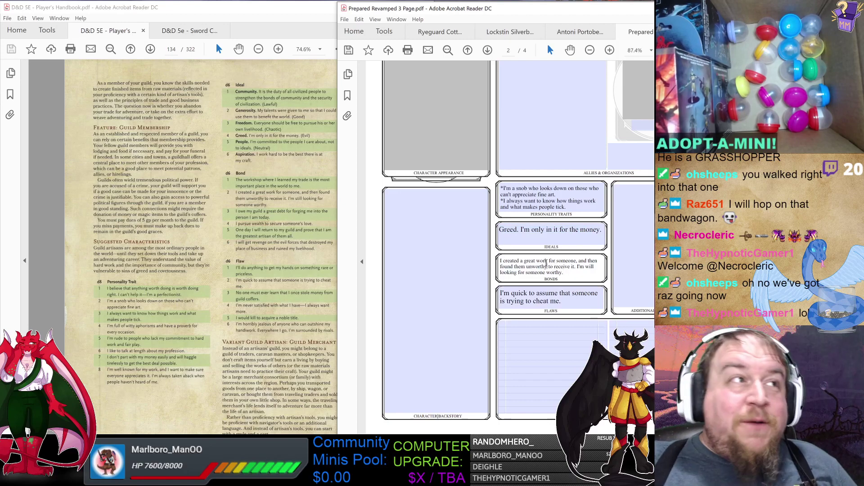
drag(548, 267, 568, 269)
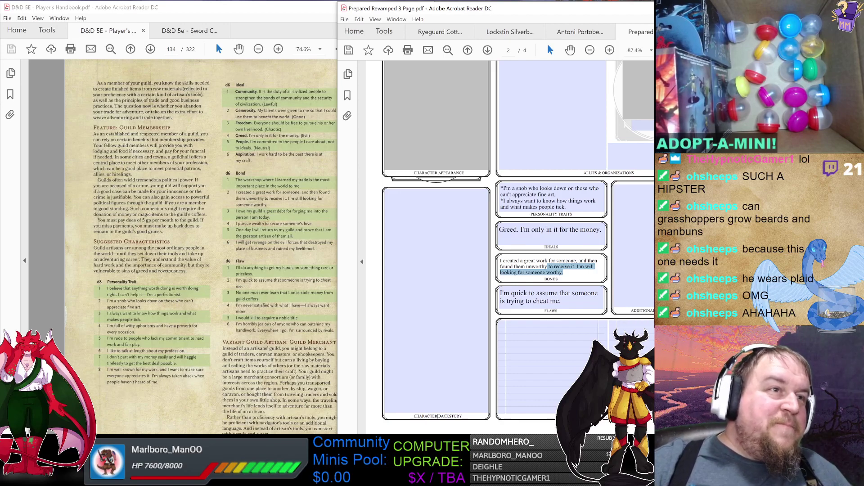
Scroll back to the page 1 Overview showing Sorcerer (Storm) 3, Guild Artisan (Brewer), M Werehopper, LN.
scroll(509, 243, up, 10)
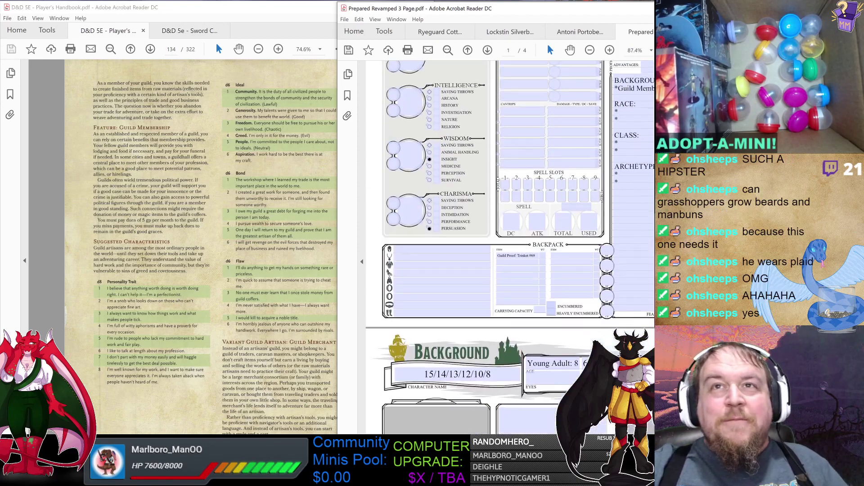
scroll(509, 243, up, 5)
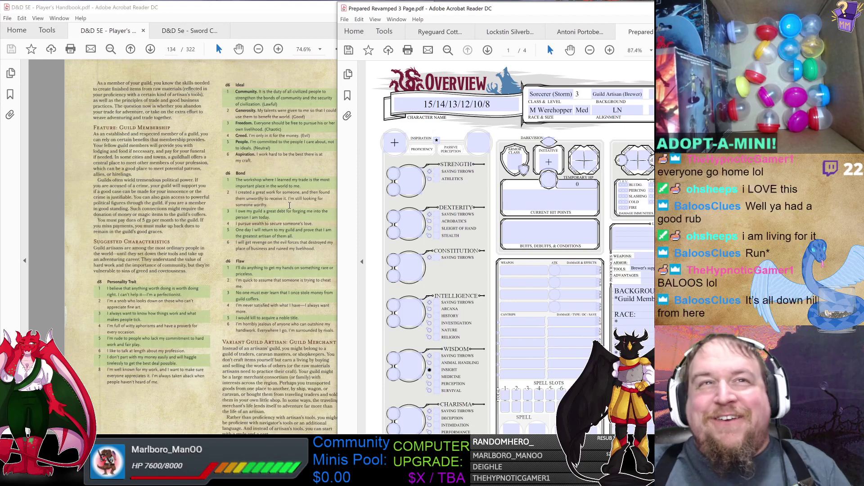
key(alt+Tab)
click(572, 200)
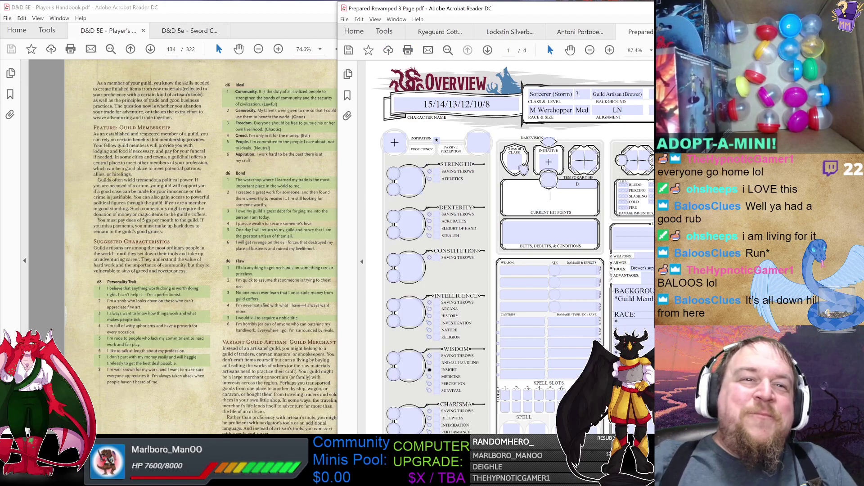
Open the Entothrope race options document from the DnDTime Homebrew Compendium and skim it.
click(232, 419)
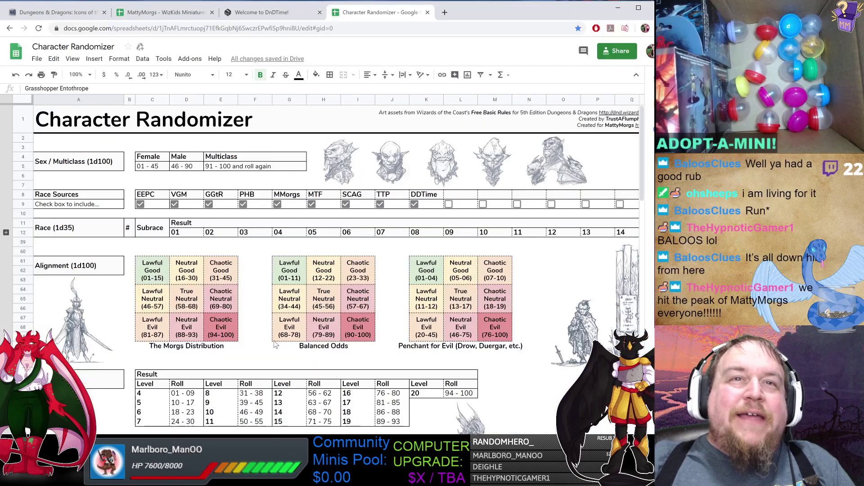
click(262, 13)
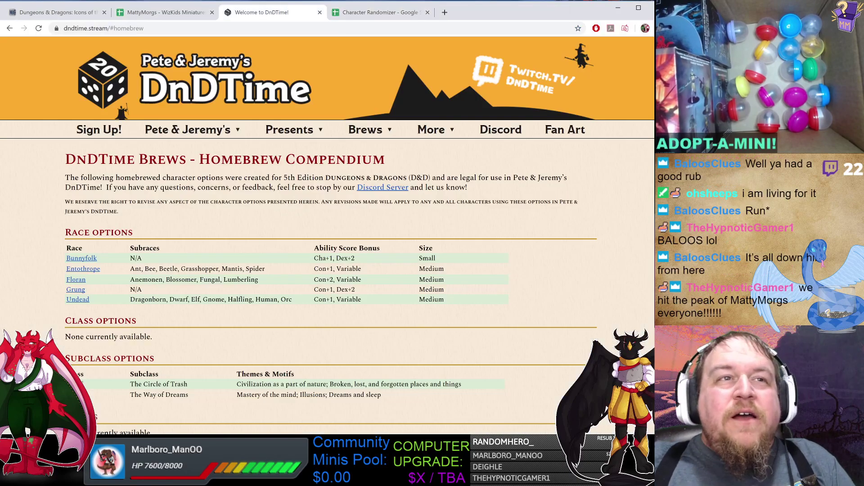
click(88, 268)
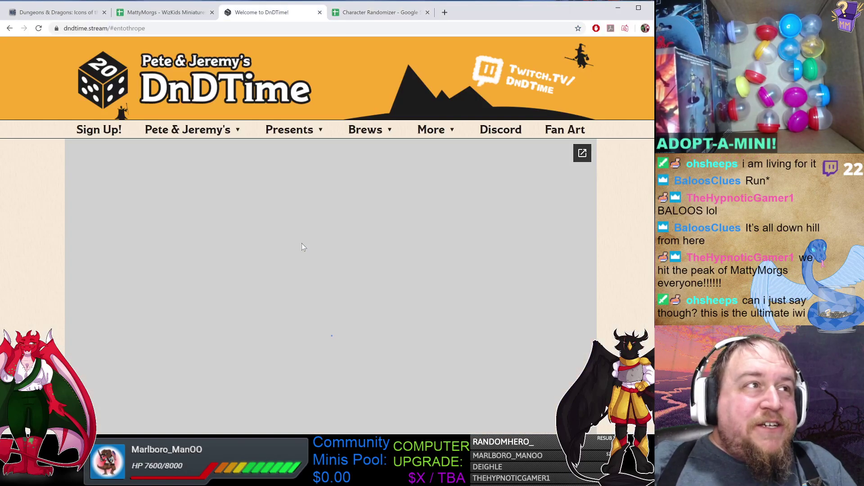
scroll(331, 288, down, 1)
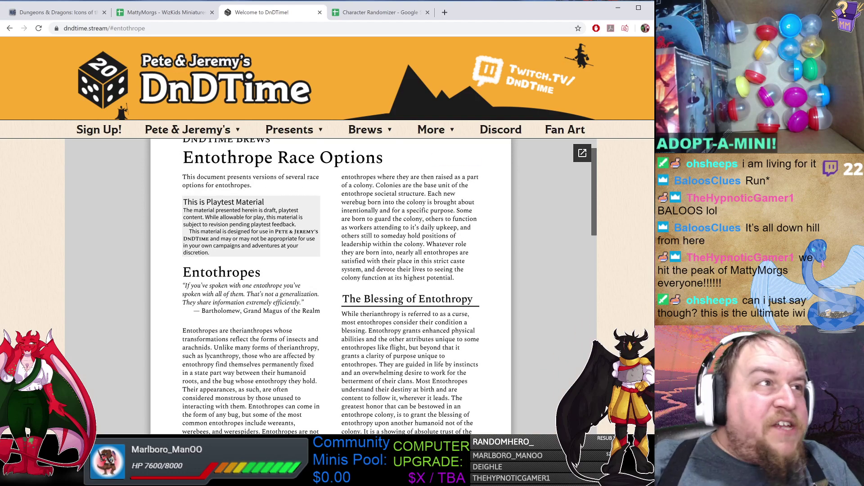
scroll(331, 289, down, 3)
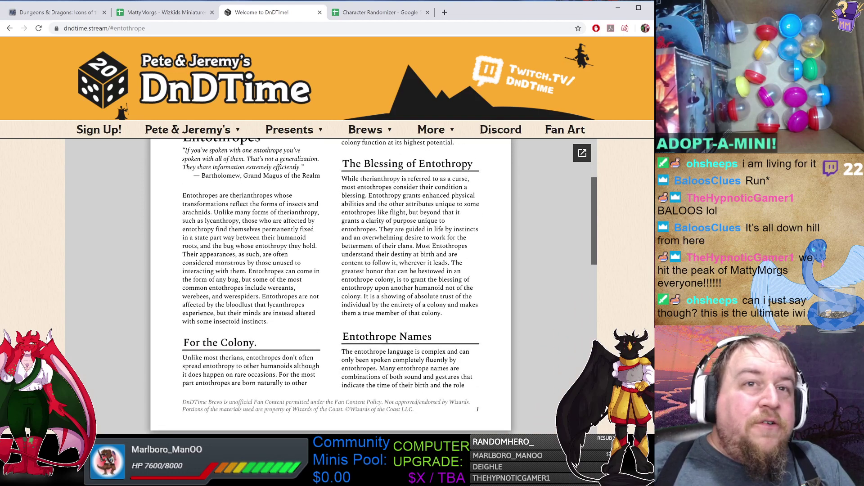
scroll(331, 288, up, 4)
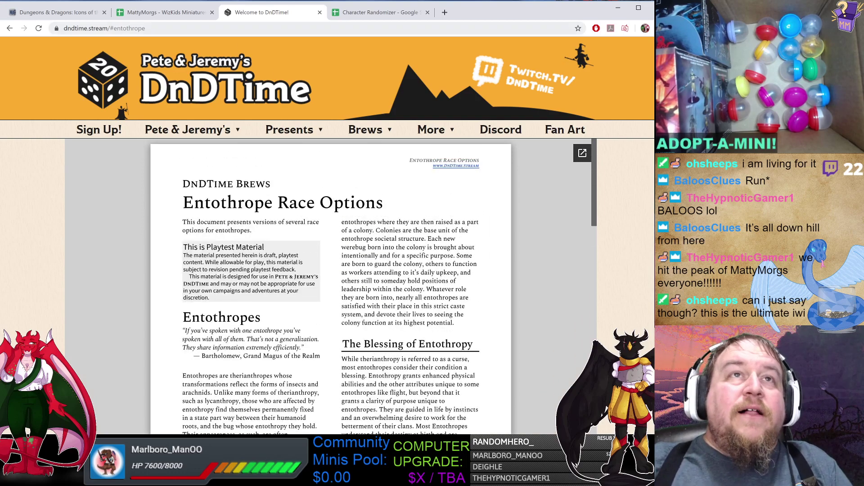
Copy the Entothrope page address, read the colony-roles passage, and return to the compendium.
key(ctrl+l)
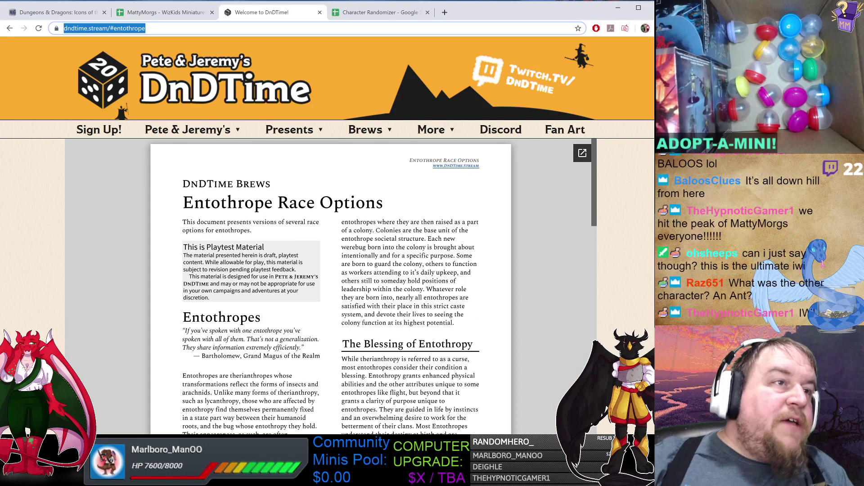
key(alt+Tab)
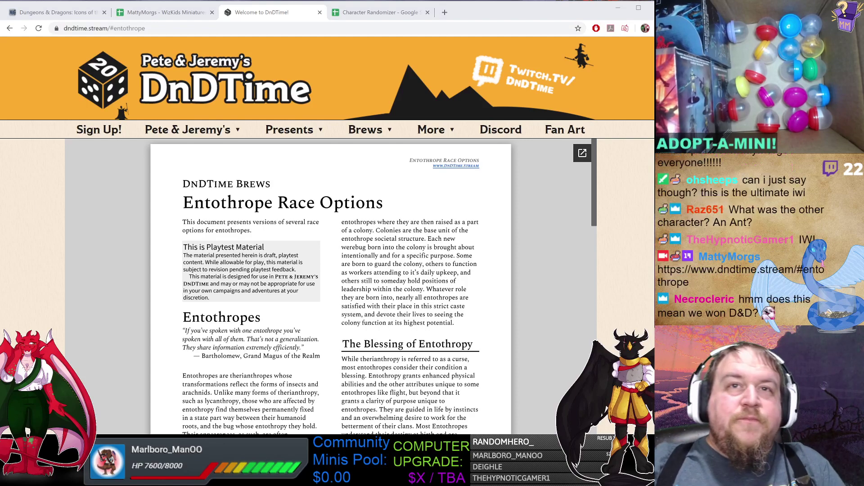
key(alt+Tab)
scroll(331, 288, down, 3)
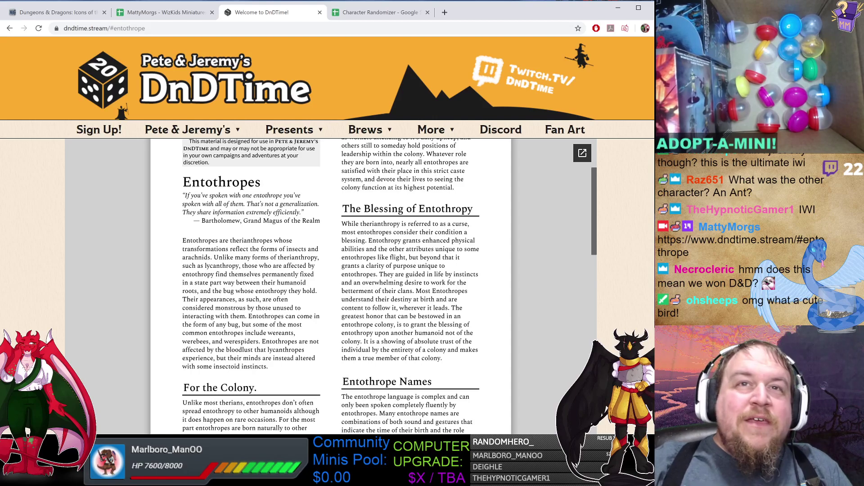
scroll(331, 285, down, 1)
scroll(331, 286, down, 3)
scroll(331, 285, up, 5)
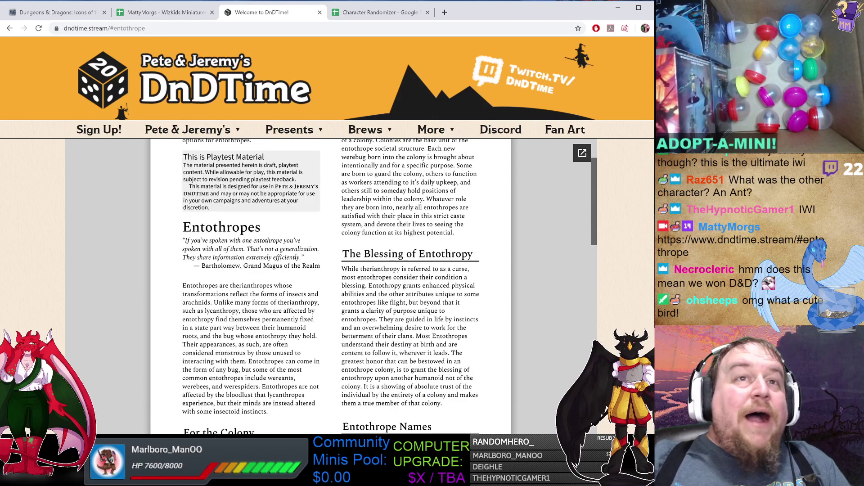
drag(374, 173, 468, 335)
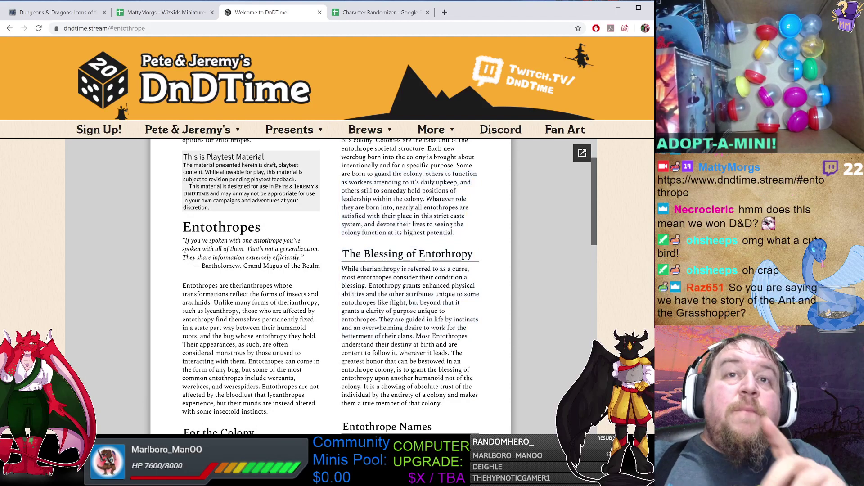
key(alt+Left)
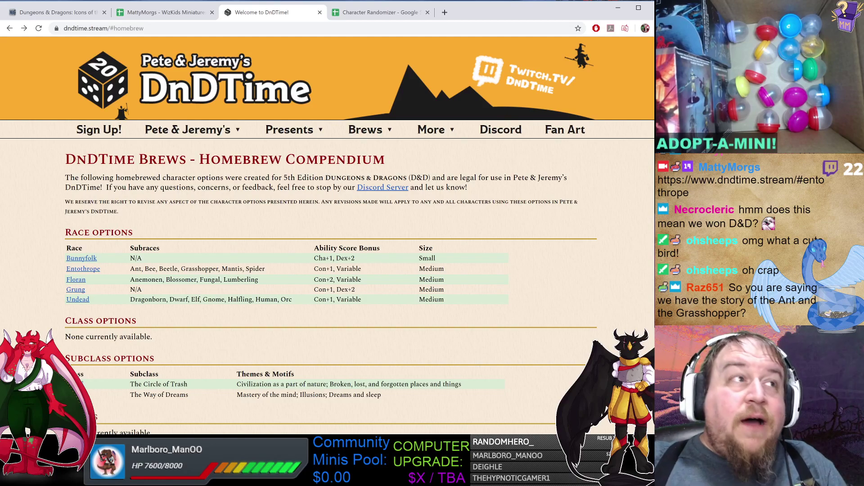
Reopen the Entothrope document and scroll down to its Entothrope Traits section.
click(83, 269)
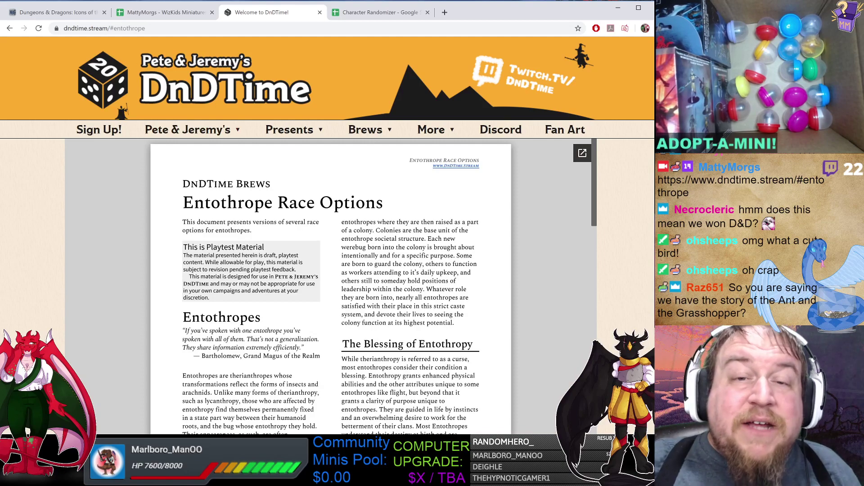
scroll(331, 287, down, 2)
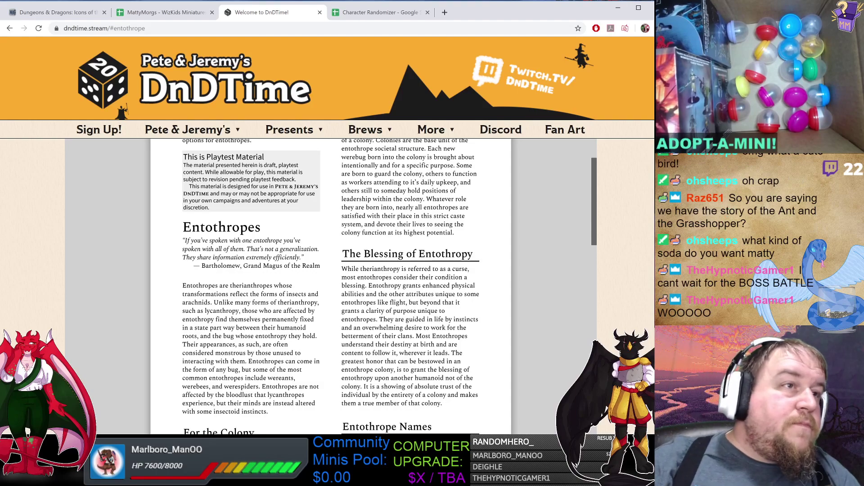
scroll(331, 287, down, 15)
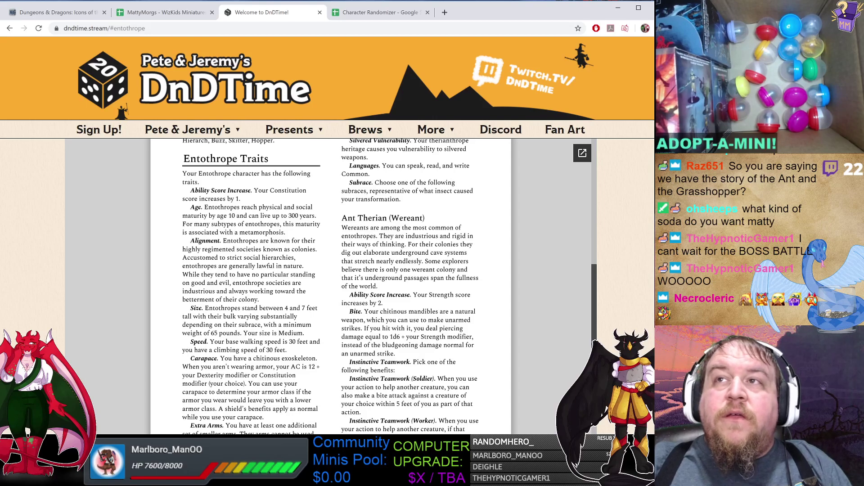
key(alt+Tab)
scroll(441, 209, up, 2)
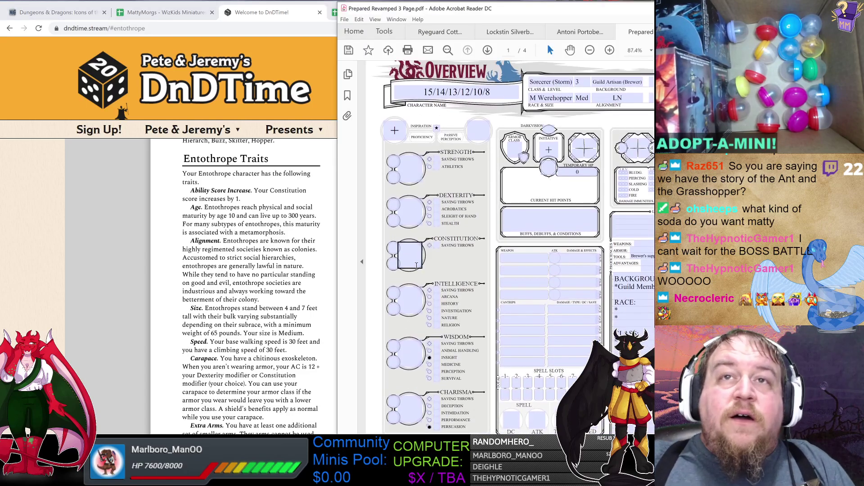
Enter 1 in the small Constitution box and inspect the LN alignment value against the race rules.
click(395, 263)
text(1)
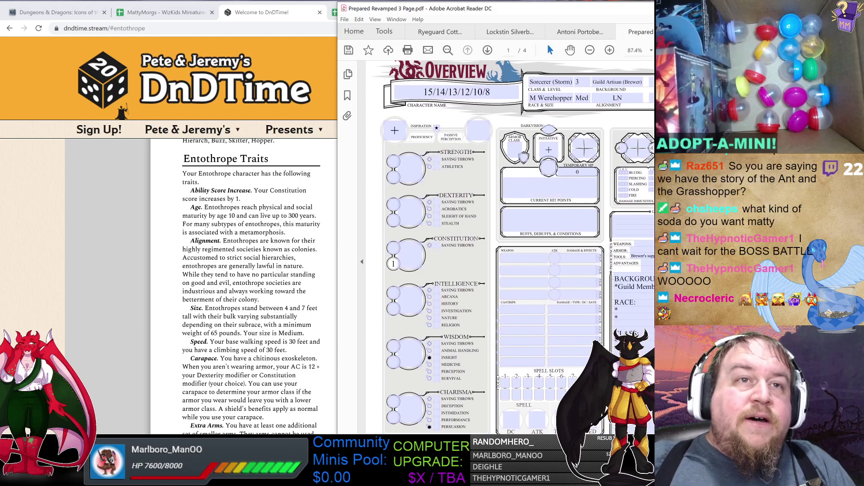
double_click(618, 98)
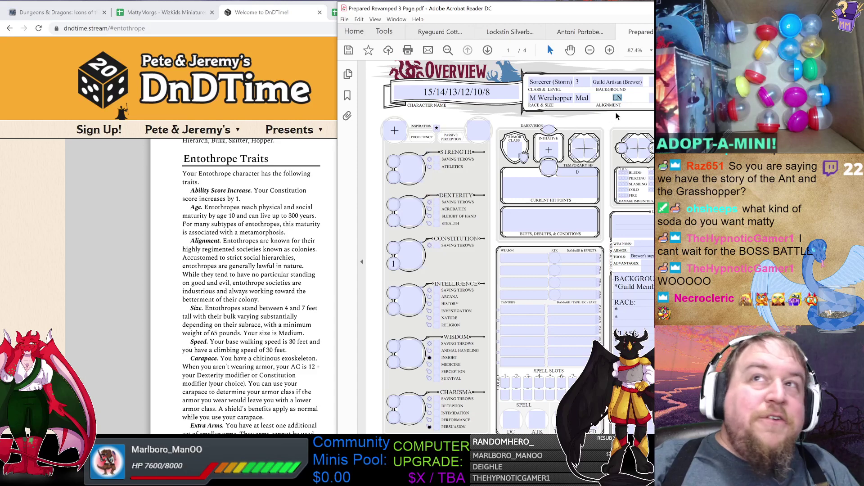
click(632, 100)
drag(612, 97, 633, 93)
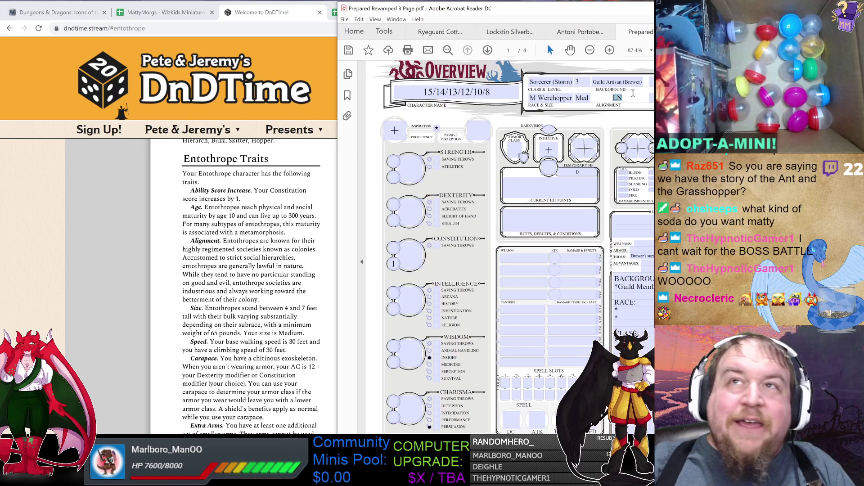
click(631, 98)
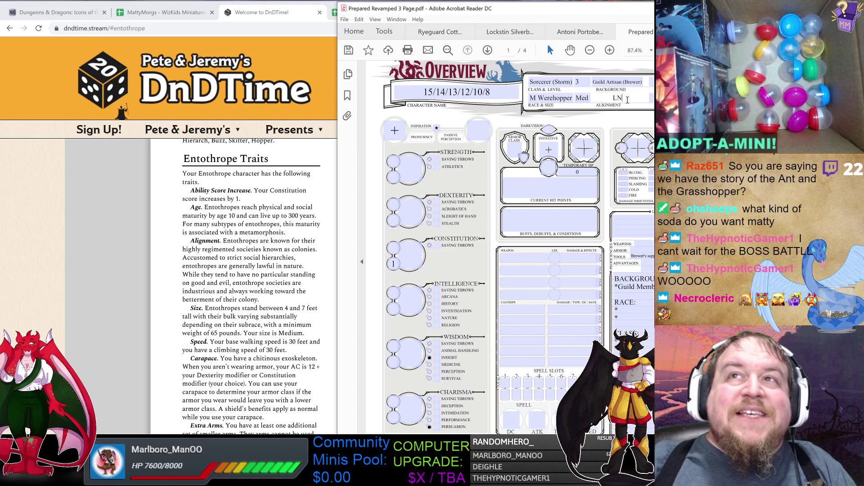
drag(628, 97, 595, 97)
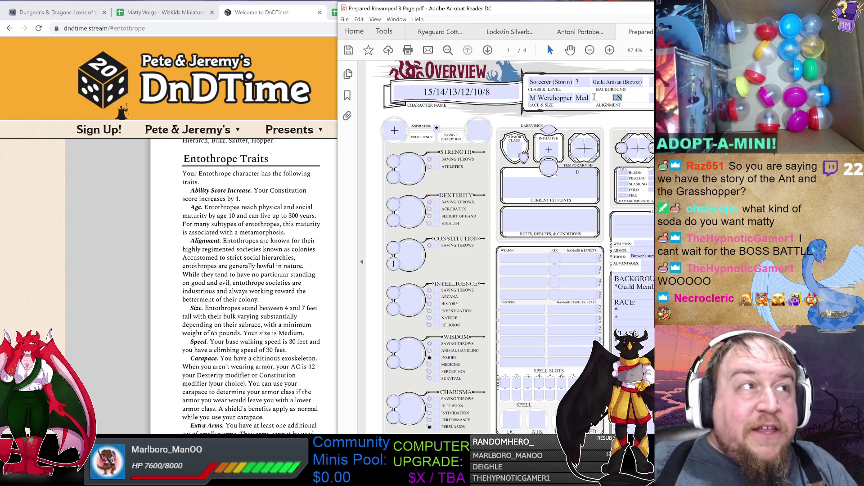
click(632, 97)
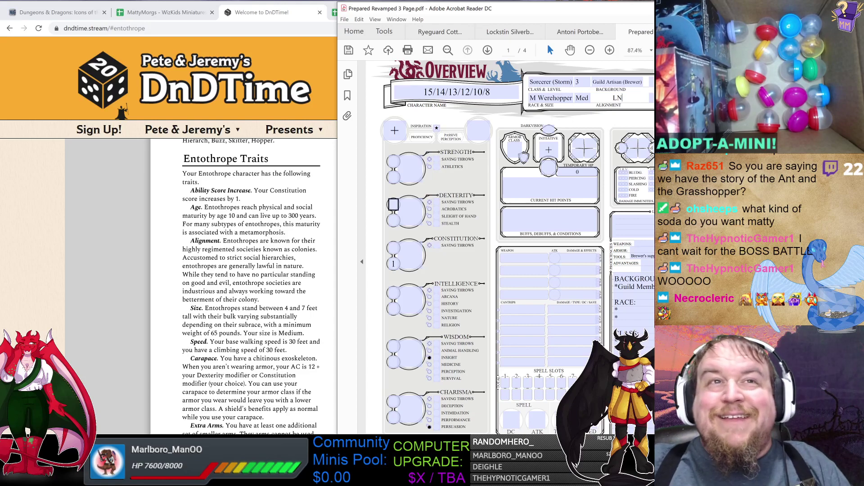
key(alt+Tab)
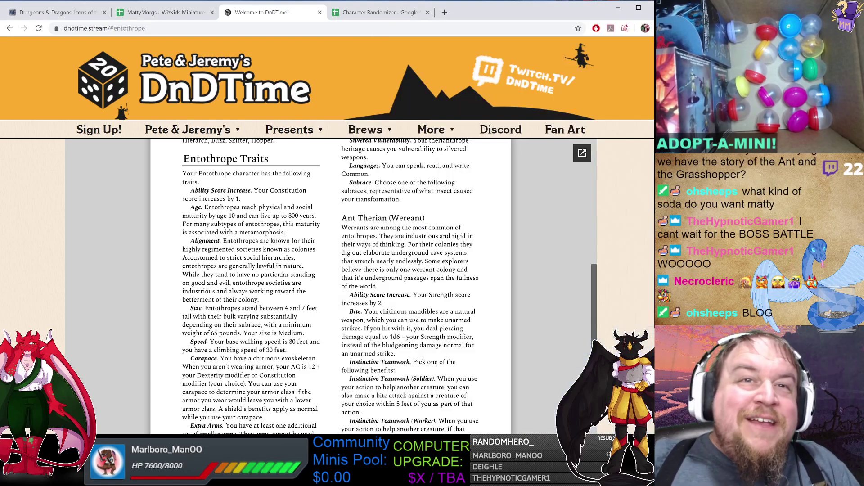
scroll(331, 284, down, 1)
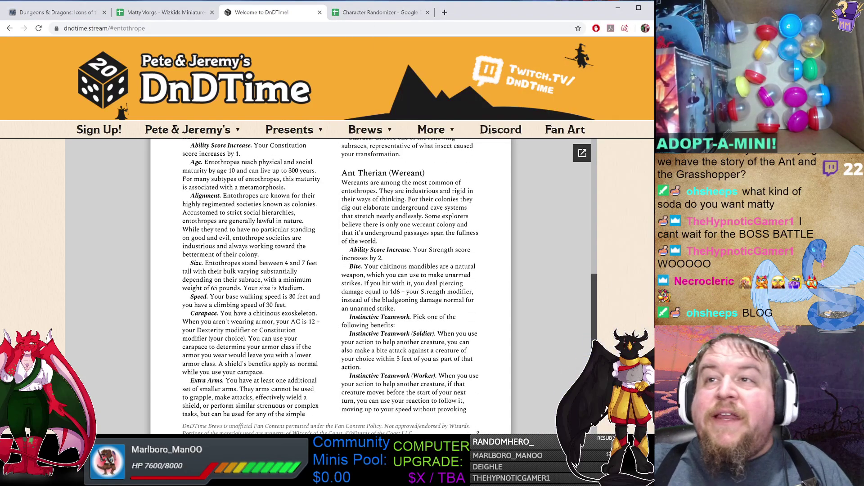
key(alt+Tab)
Fill the speed hexagon with 30, 15, 15 and 0.
click(588, 143)
text(30)
key(Tab)
text(15)
key(Tab)
text(15)
key(Tab)
text(0)
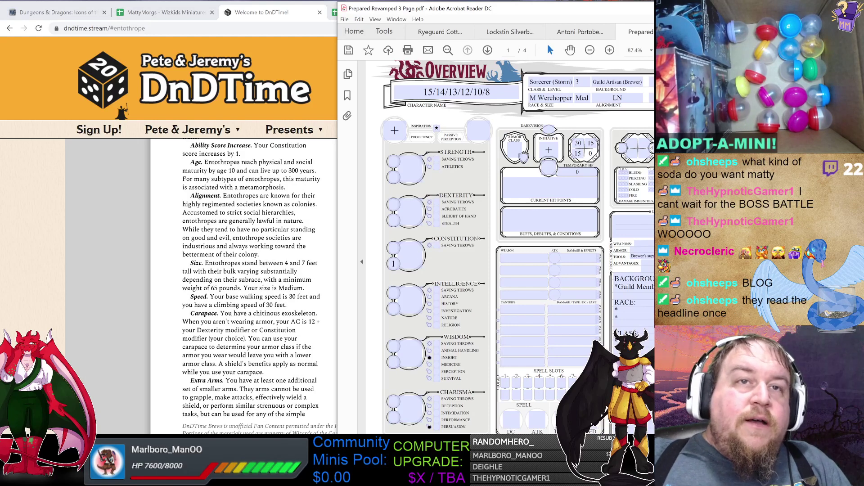
key(alt+Tab)
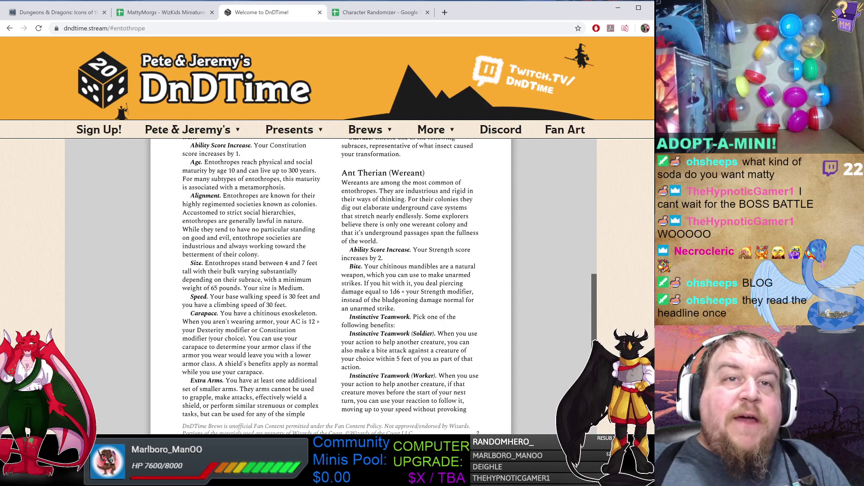
Type 'Carapace *ExtraArms' into the Race field, adding partial notes '???,' and '[Inse'.
key(alt+Tab)
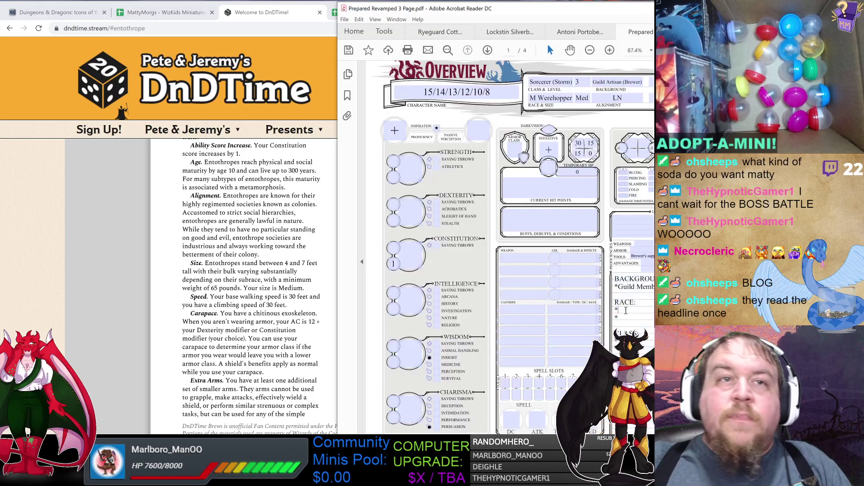
text(Carapace)
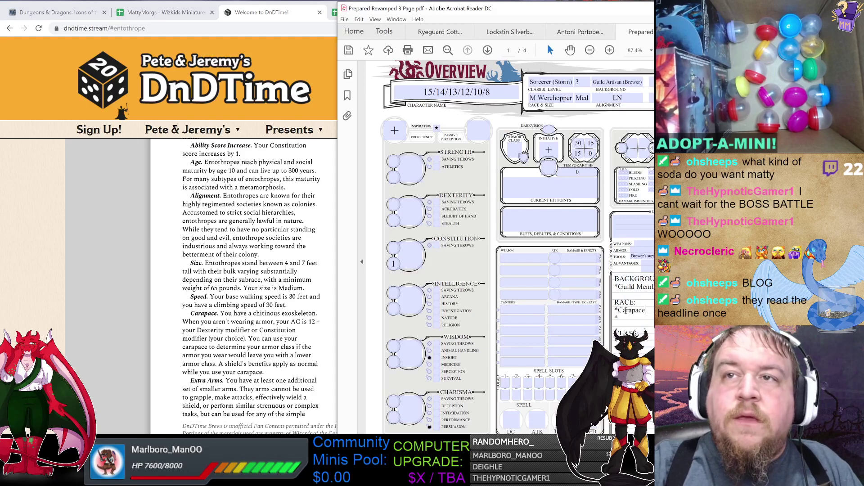
text( *)
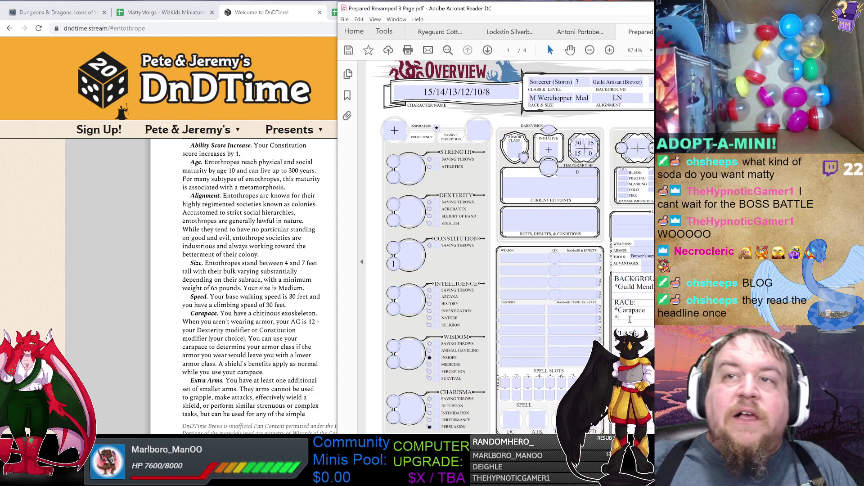
text(ExtraArms)
double_click(281, 363)
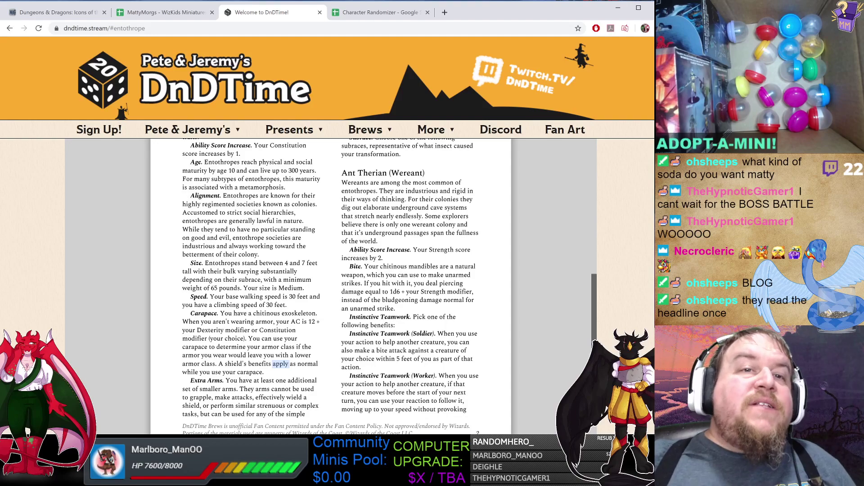
scroll(331, 288, up, 4)
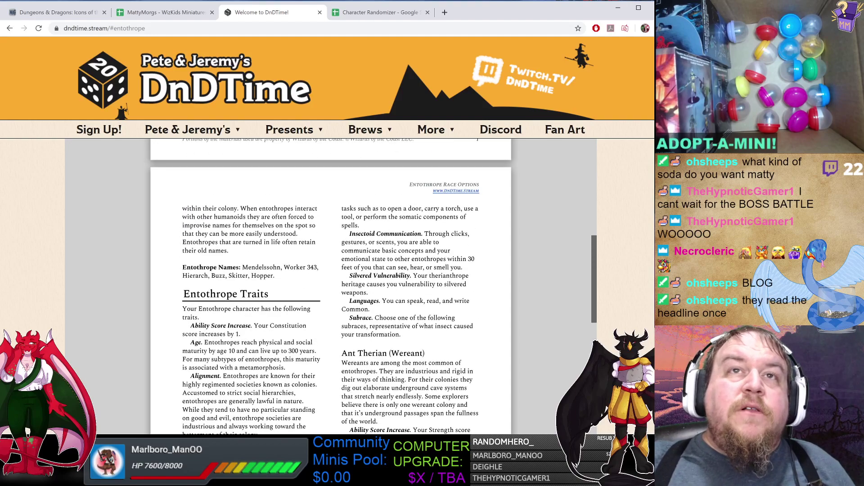
scroll(331, 288, down, 4)
scroll(331, 288, up, 5)
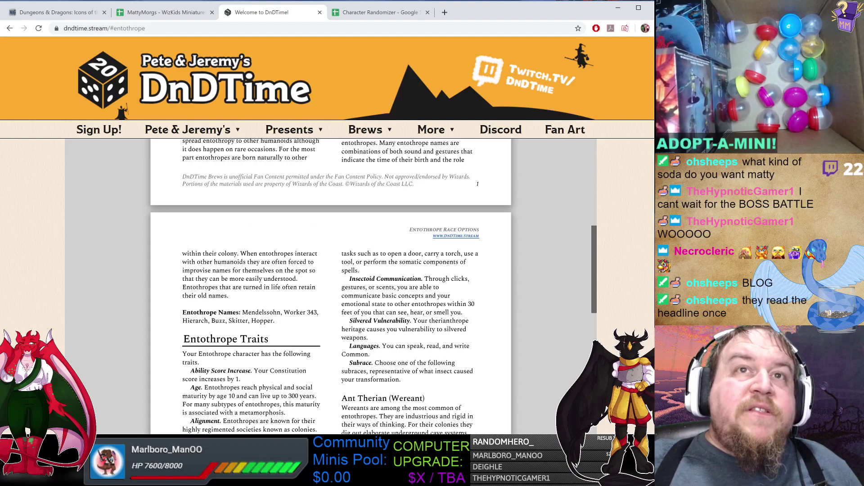
scroll(331, 288, down, 1)
scroll(331, 288, down, 1)
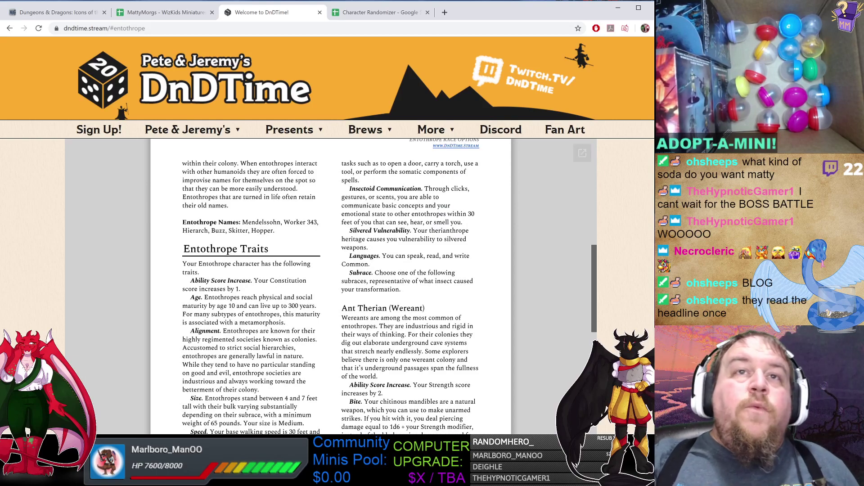
key(alt+Tab)
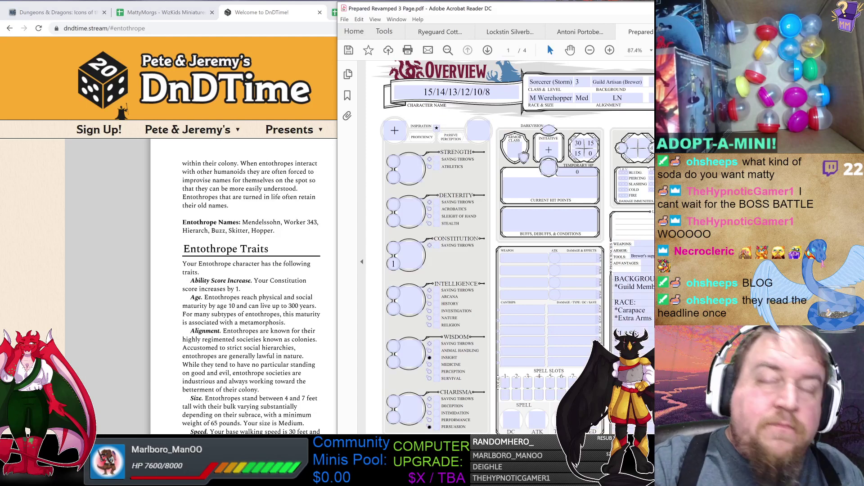
text(???,)
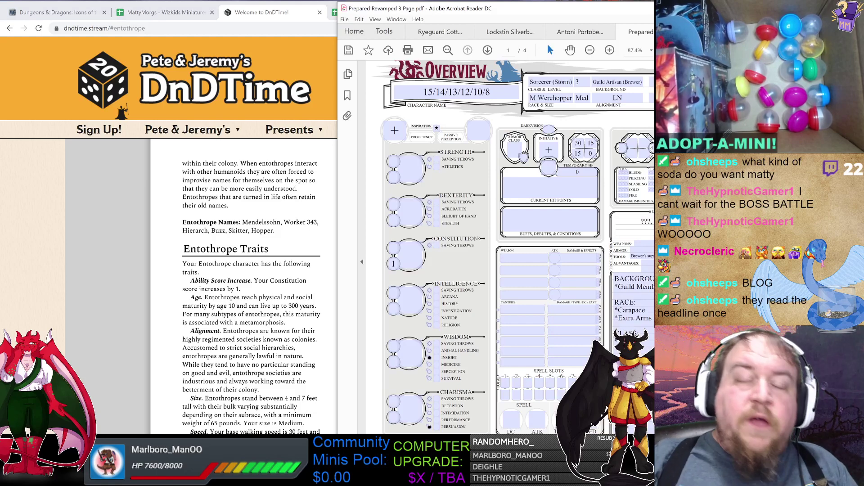
text([Inse)
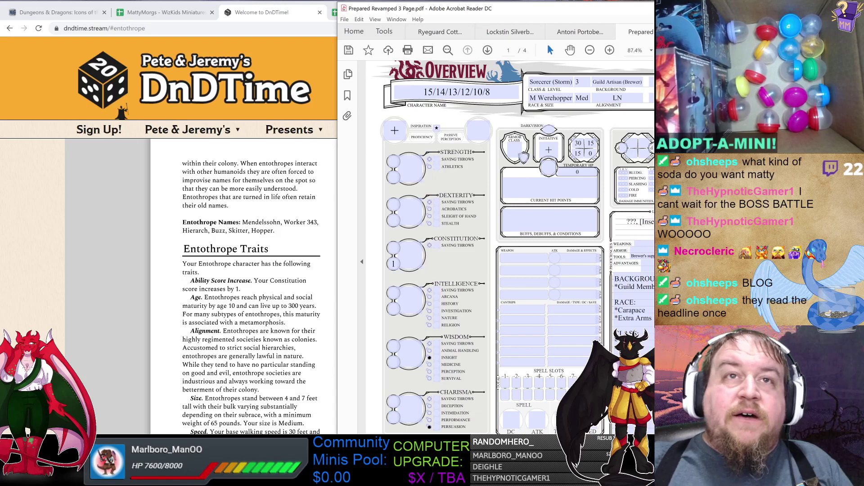
Enter 'Silvered Vulnerability' in the Buffs, Debuffs & Conditions box.
key(alt+Tab)
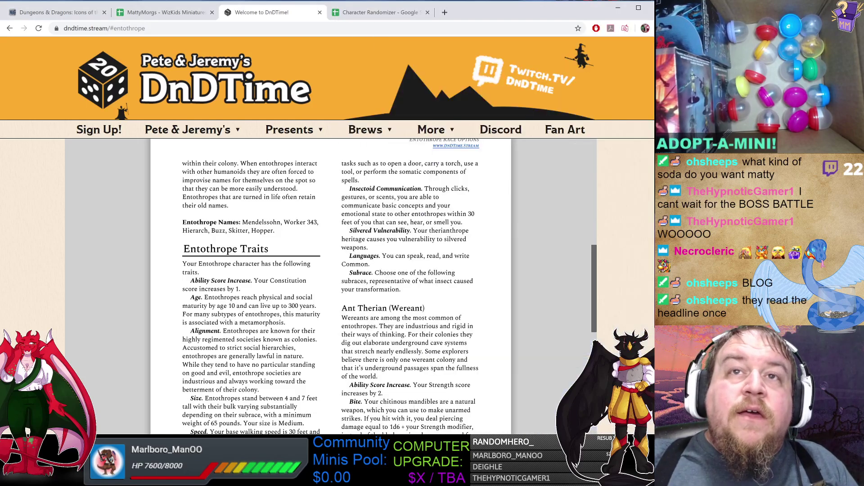
double_click(449, 231)
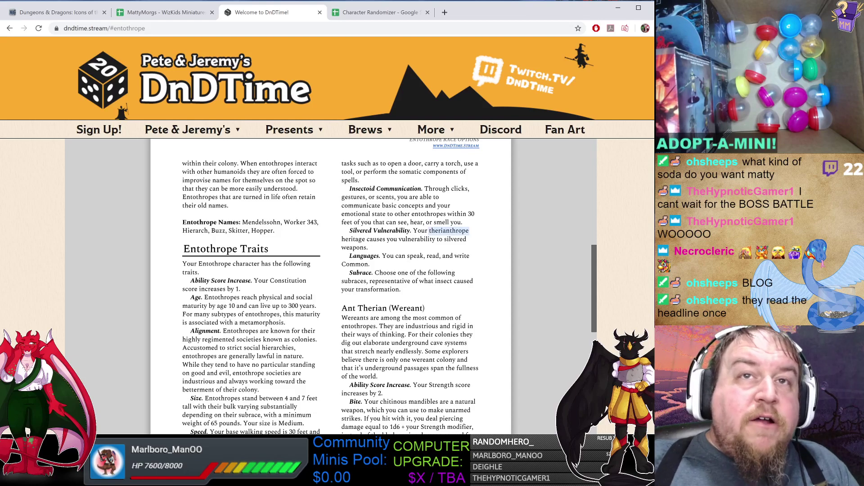
click(449, 230)
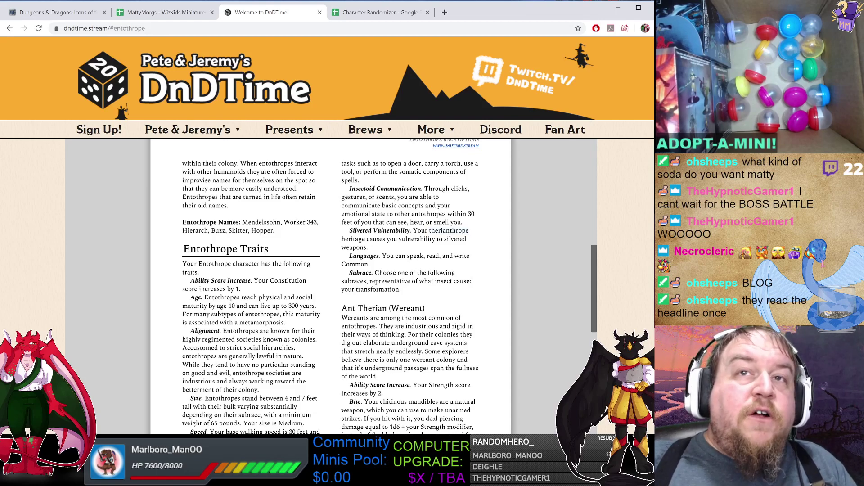
key(alt+Tab)
click(548, 225)
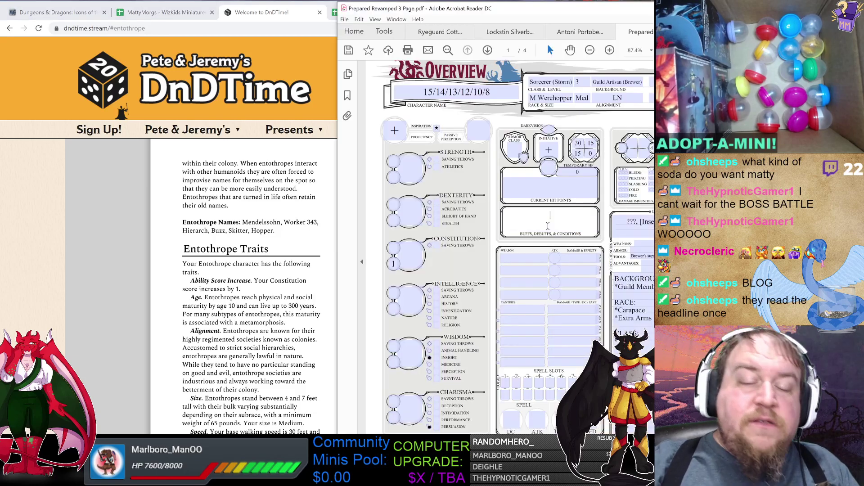
text(Silvered )
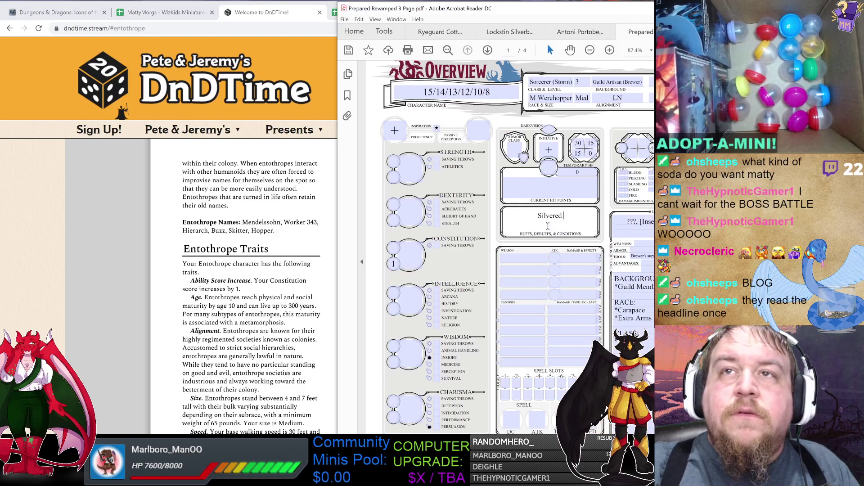
text(Vulnerabil)
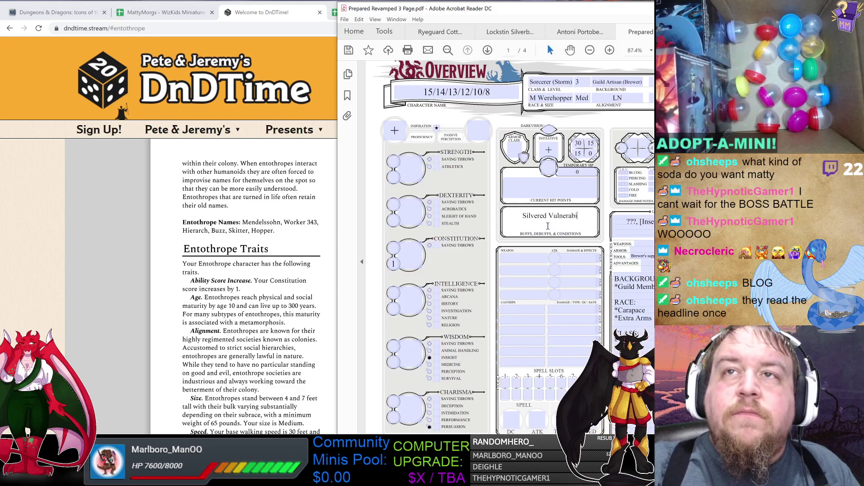
text(ity)
key(alt+Tab)
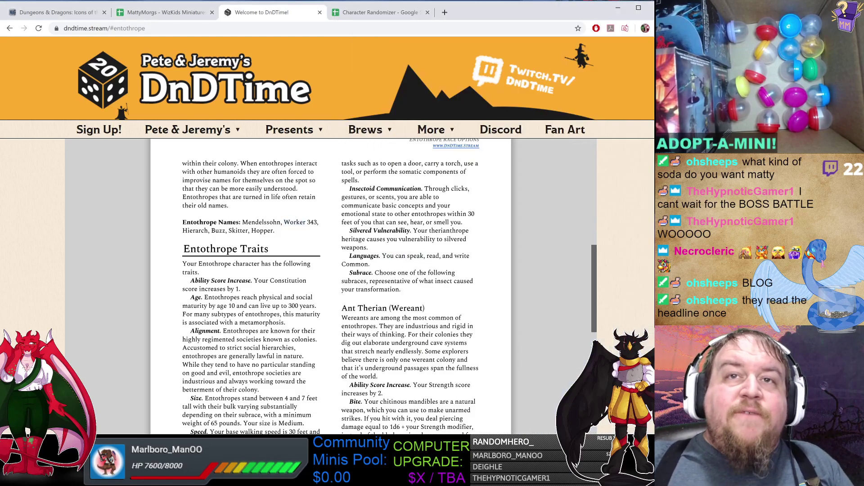
Scroll the Entothrope document past the Ant Therian to the Grasshopper Therian (Werehopper) section.
scroll(331, 286, down, 2)
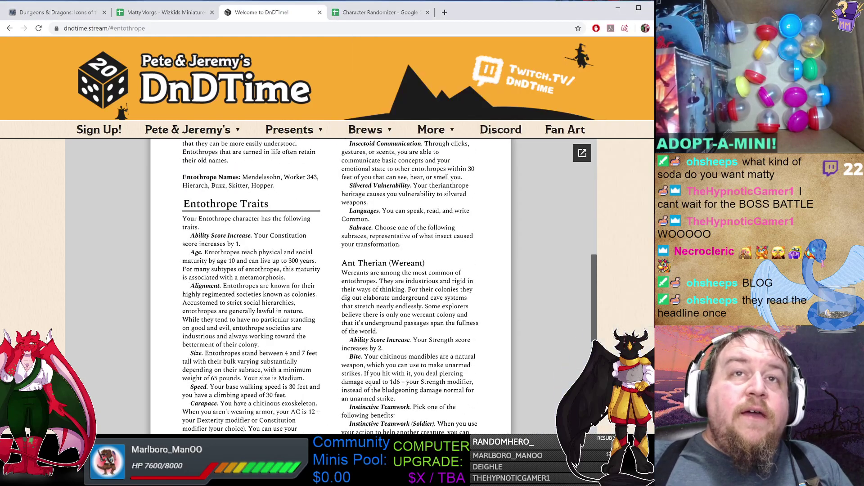
scroll(331, 286, up, 1)
drag(429, 297, 435, 315)
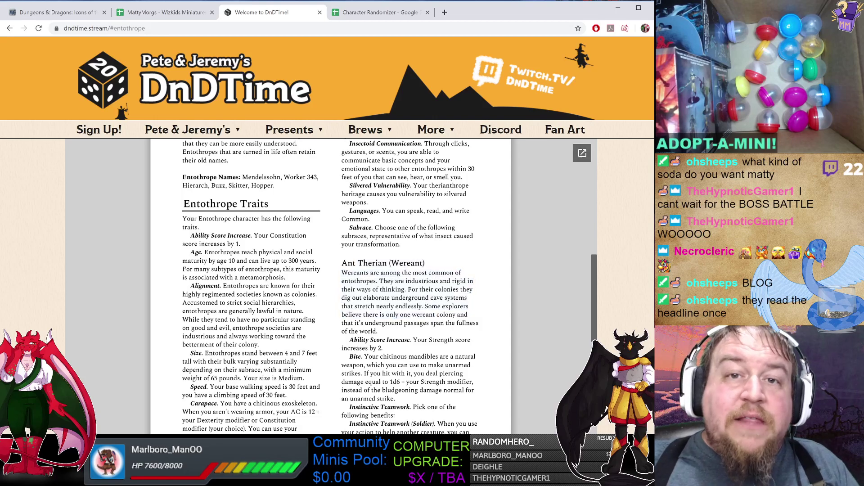
scroll(331, 286, down, 6)
scroll(331, 286, down, 2)
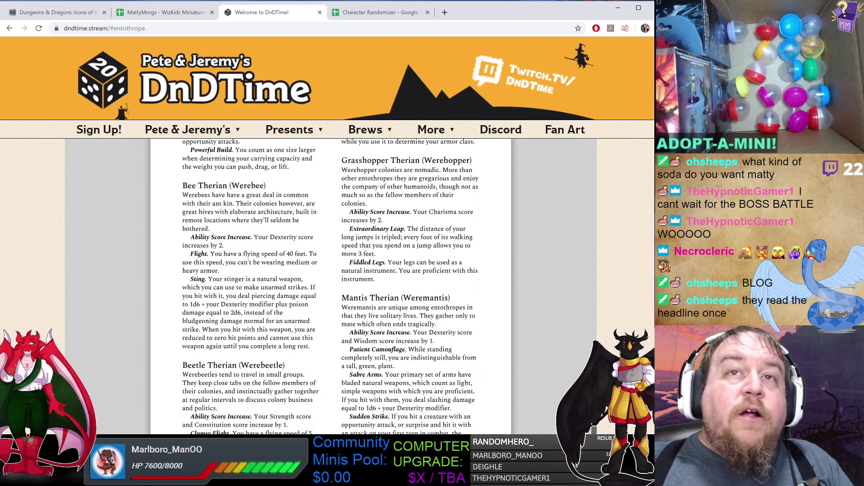
drag(341, 170, 431, 245)
click(432, 246)
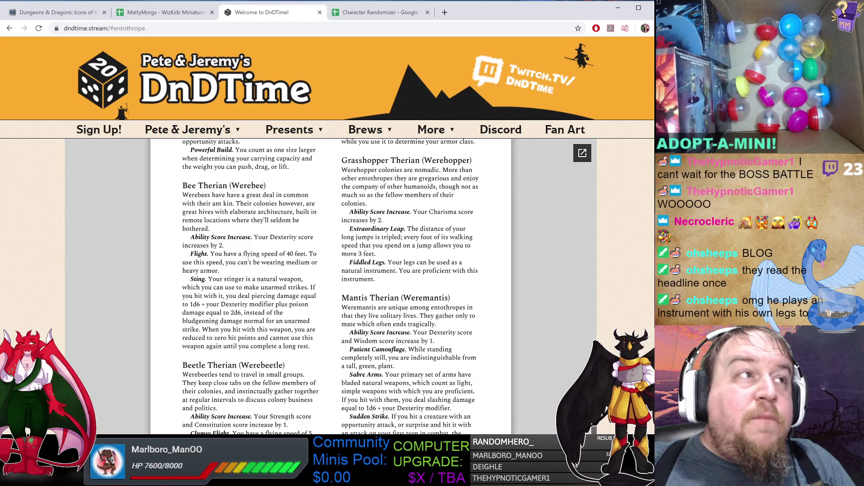
Read the Grasshopper Therian description, highlighting the passage about getting along with humanoids.
drag(388, 186, 461, 186)
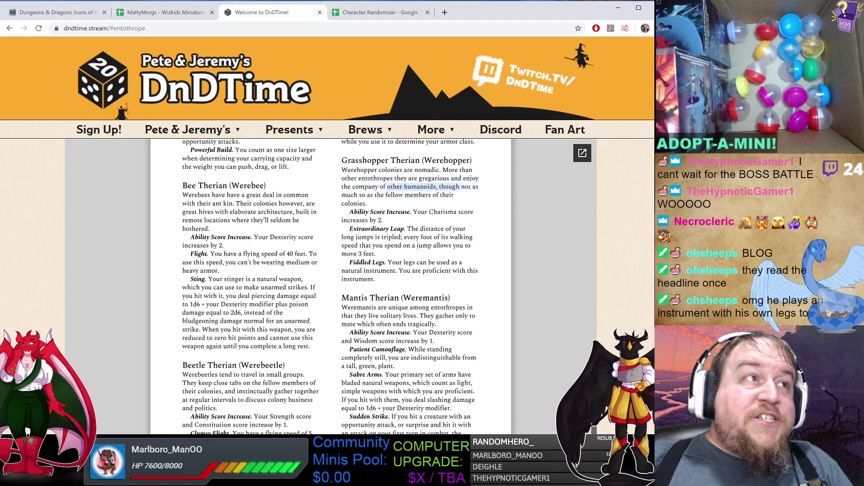
double_click(394, 195)
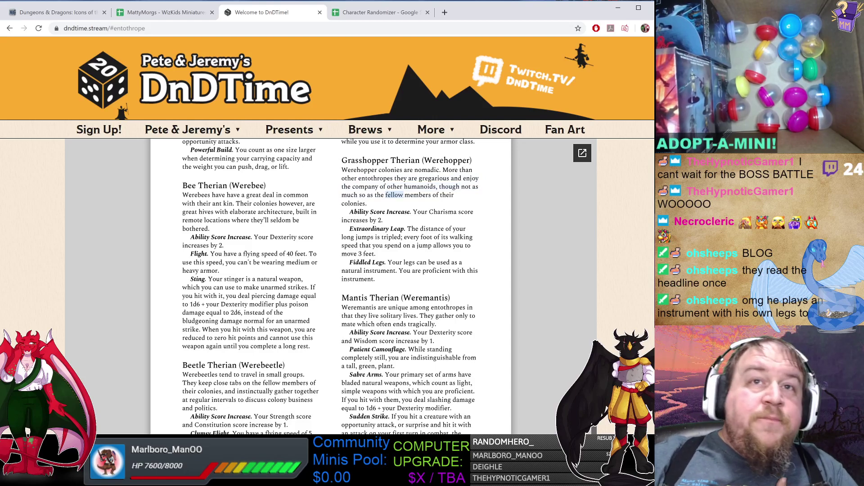
double_click(421, 187)
click(421, 186)
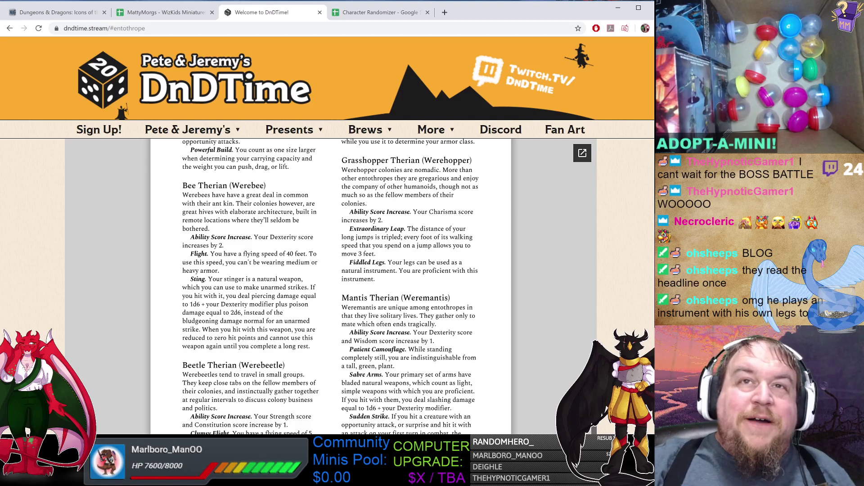
drag(404, 187, 431, 195)
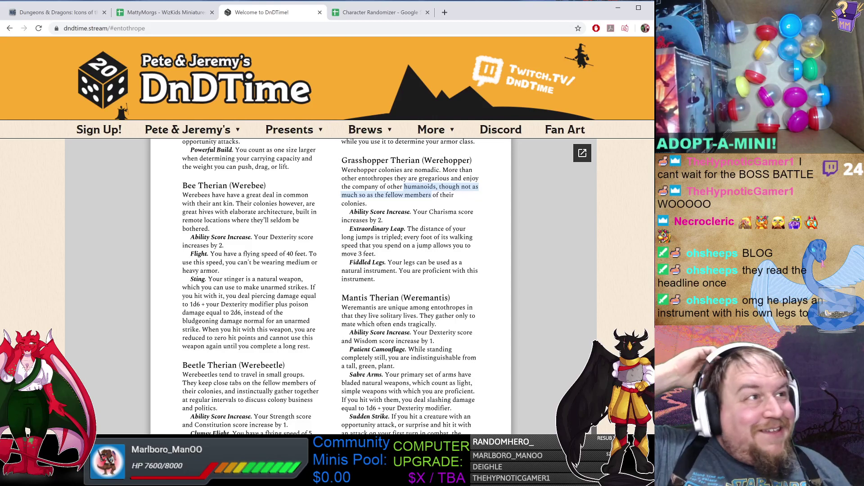
key(Escape)
scroll(618, 245, down, 1)
scroll(617, 245, up, 1)
Enter a Charisma modifier of 2 on the character sheet.
key(alt+Tab)
click(393, 417)
text(2)
key(alt+Tab)
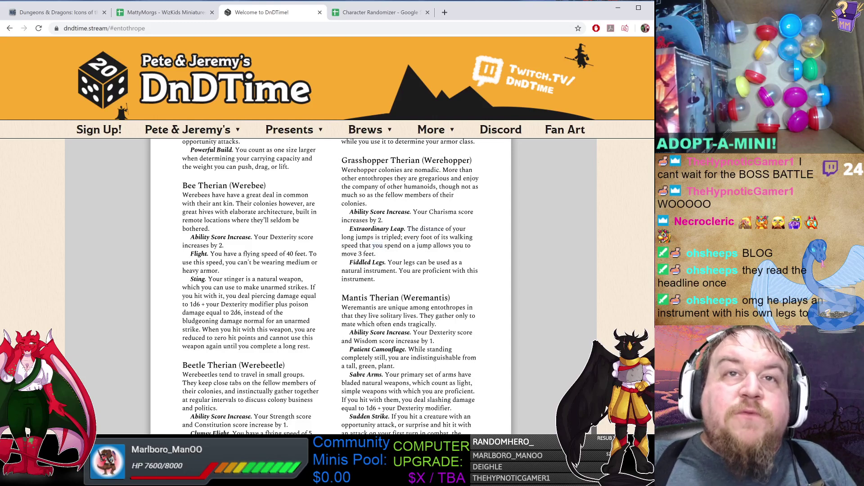
Read the Extraordinary Leap rule about walking speed spent on long jumps.
drag(372, 245, 441, 238)
double_click(411, 237)
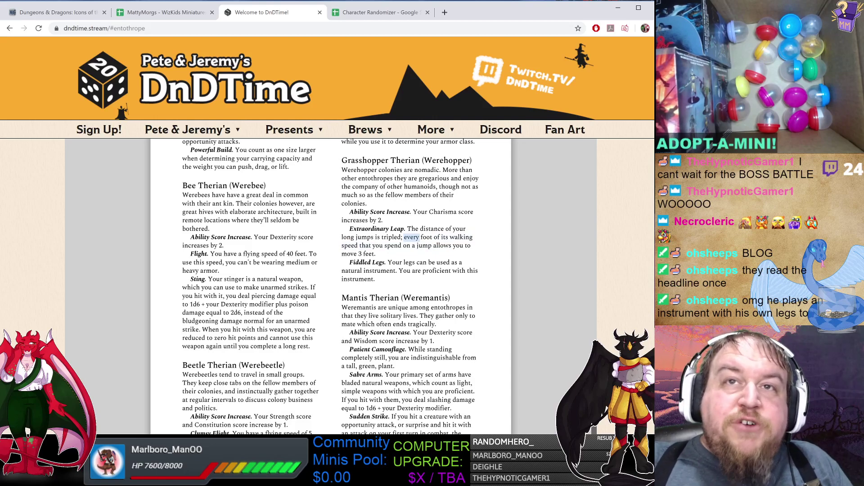
click(411, 237)
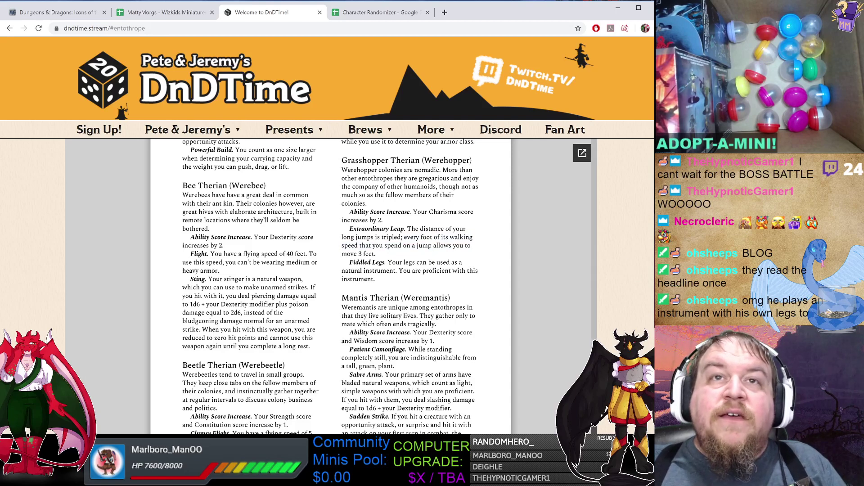
Type '*Extraordina' on a new race-notes line for Extraordinary Leap, checking the DnDTime trait text midway.
key(alt+Tab)
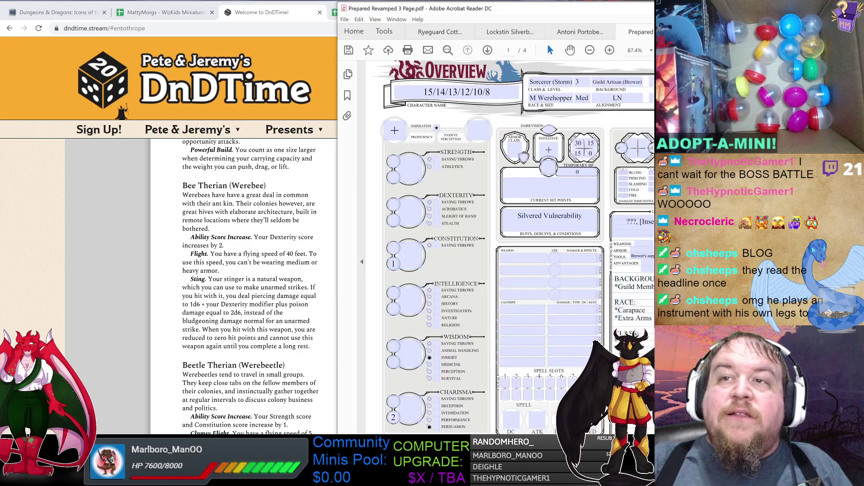
text(*E)
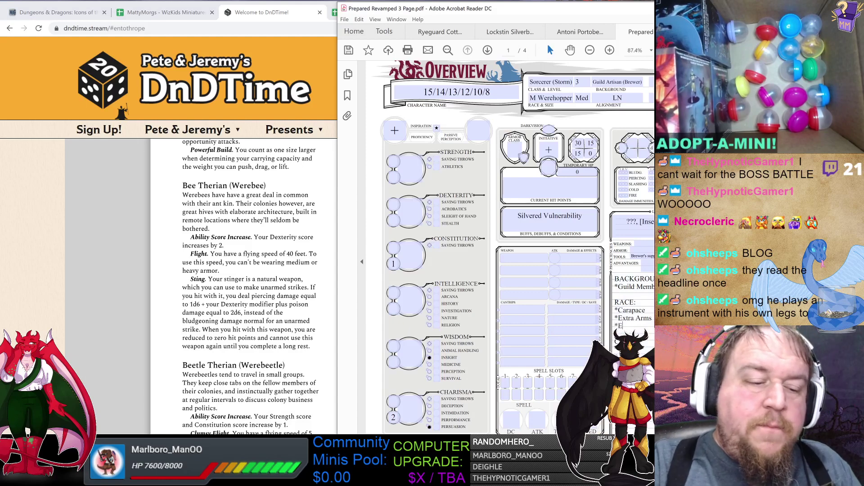
text(xtra)
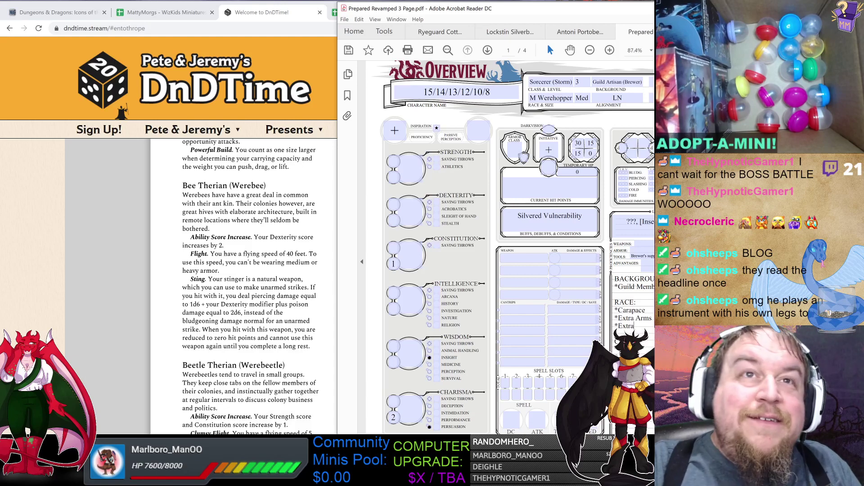
key(alt+Tab)
key(alt+Tab)
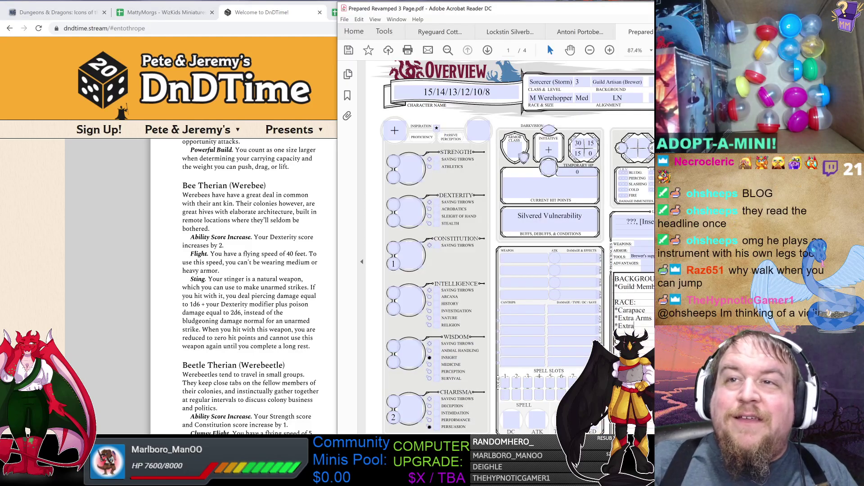
text(ordinar)
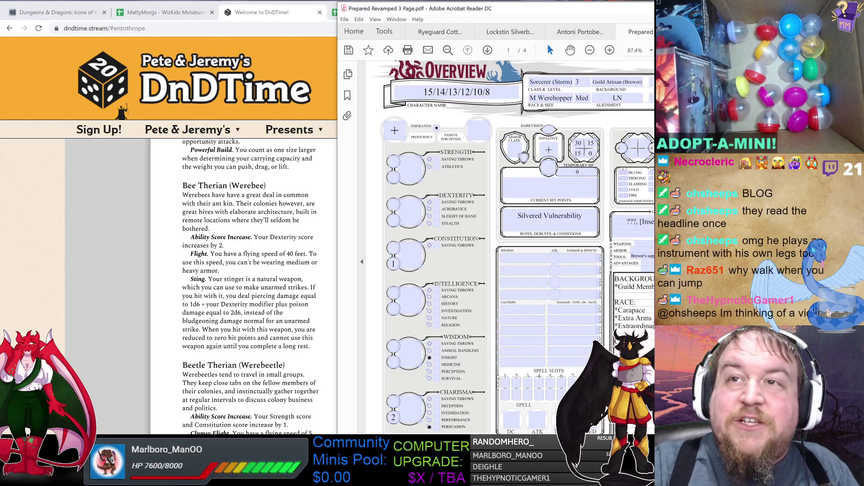
key(alt+Tab)
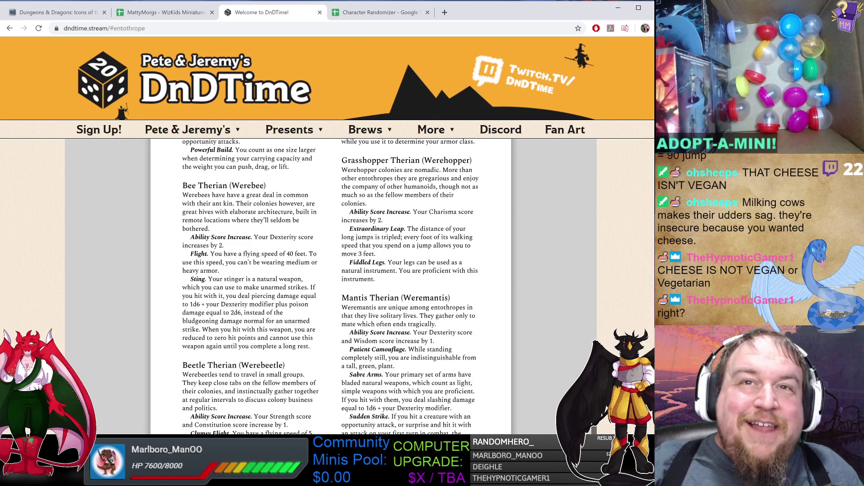
Highlight the Fiddled Legs proficiency wording on DnDTime, then bring the character sheet back in front.
drag(364, 270, 451, 271)
key(alt+Tab)
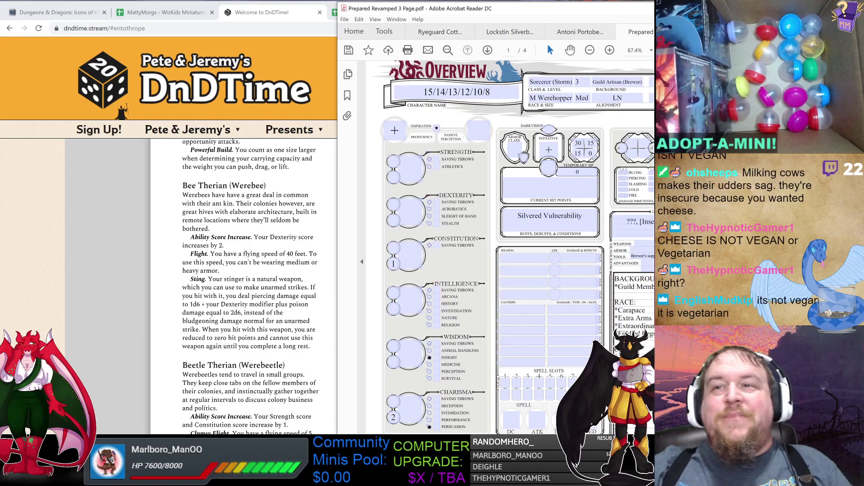
key(alt+Tab)
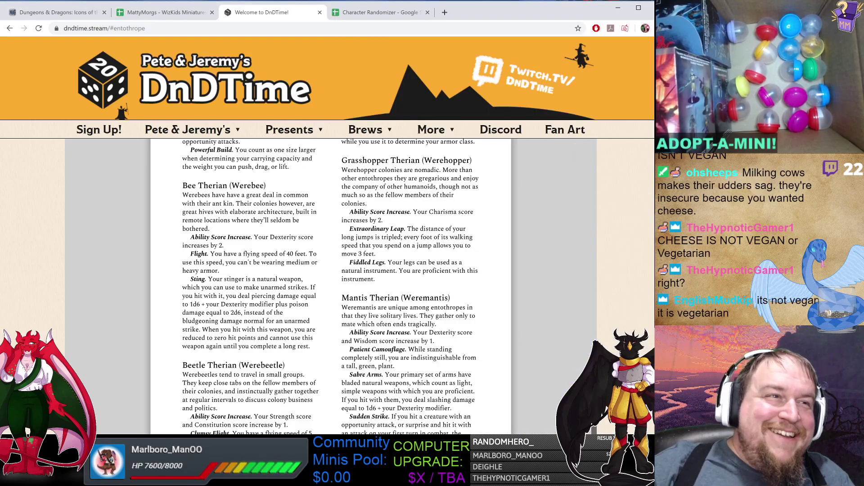
key(alt+Tab)
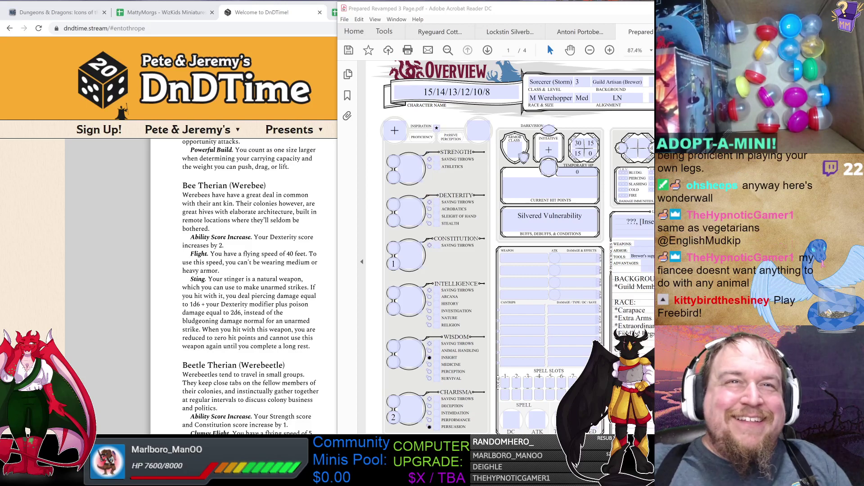
Return to the DnDTime Entothrope page showing the Werehopper and Weremantis traits.
key(alt+Tab)
key(alt+Tab)
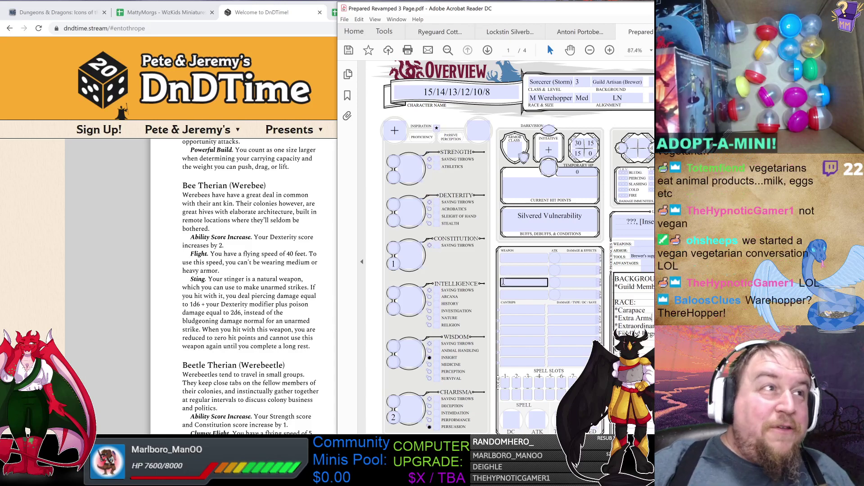
key(alt+Tab)
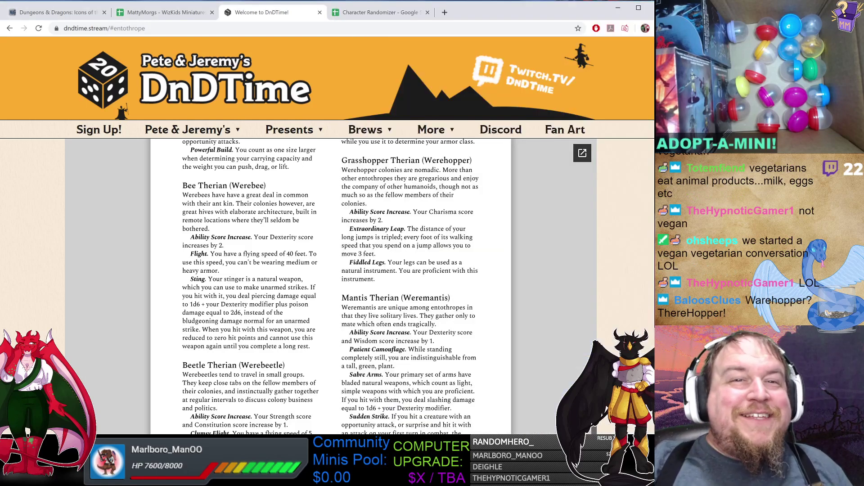
Bring up the Player's Handbook and jump via Chapter 3 - Classes bookmarks to Sorcerer, page 100.
mouse_move(297, 478)
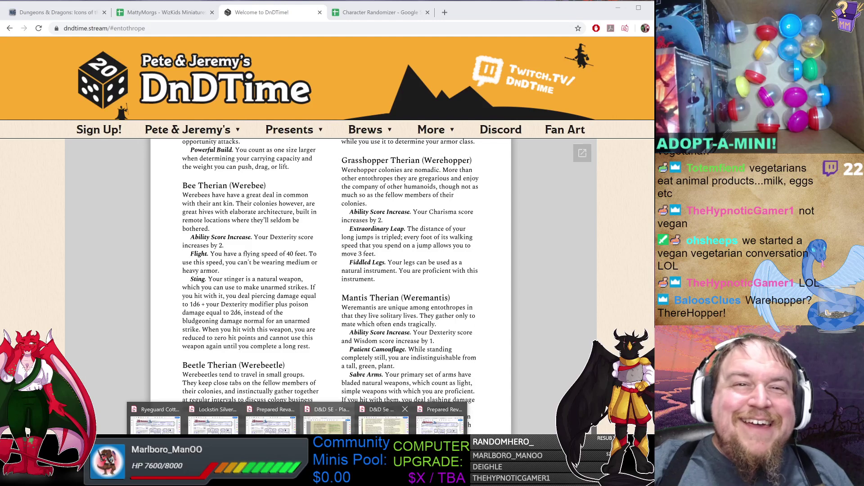
click(328, 421)
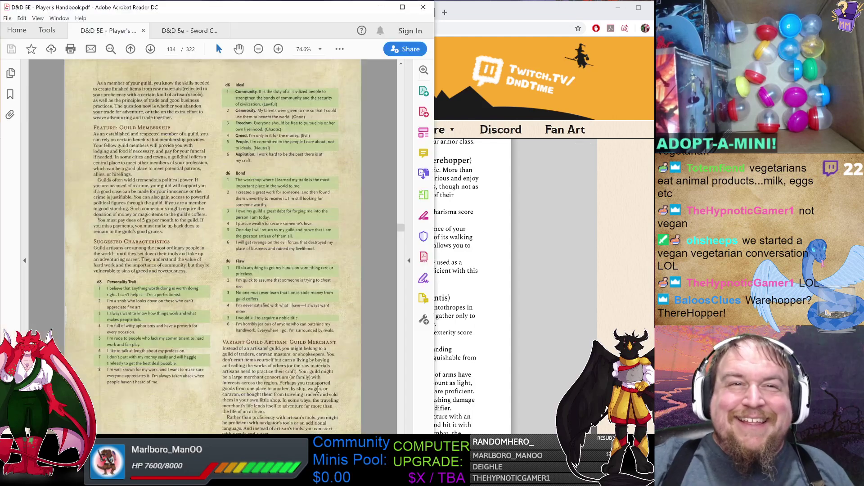
click(10, 95)
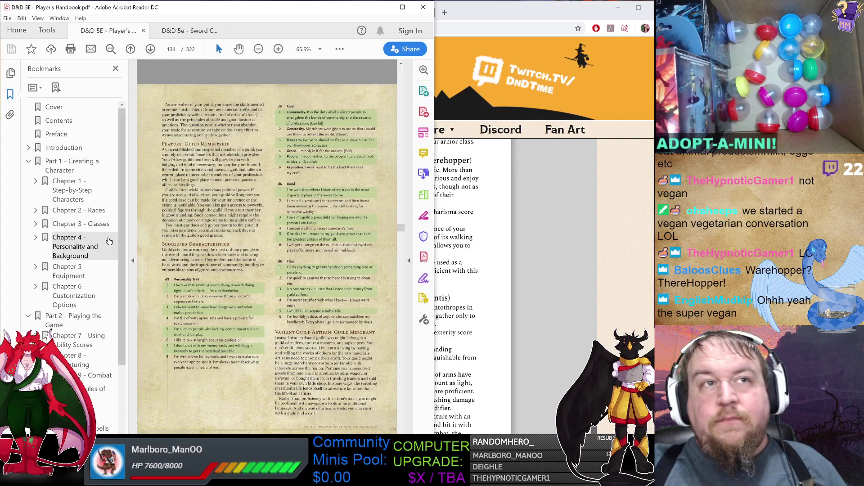
click(36, 223)
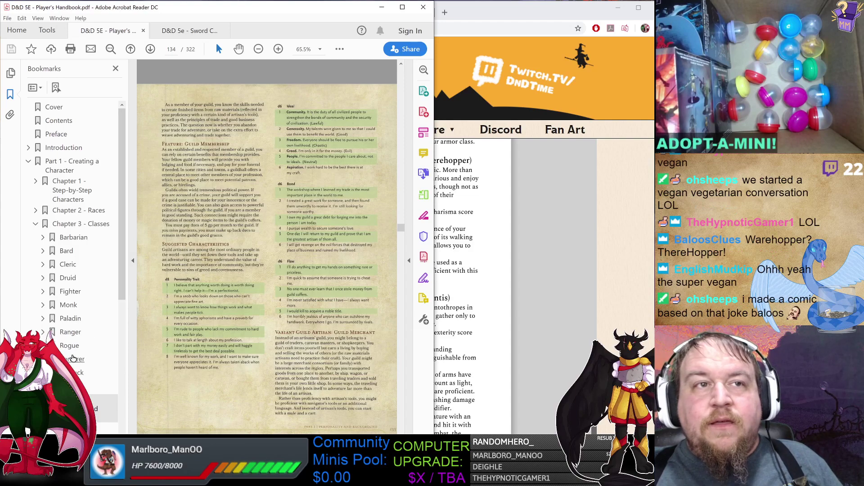
click(73, 359)
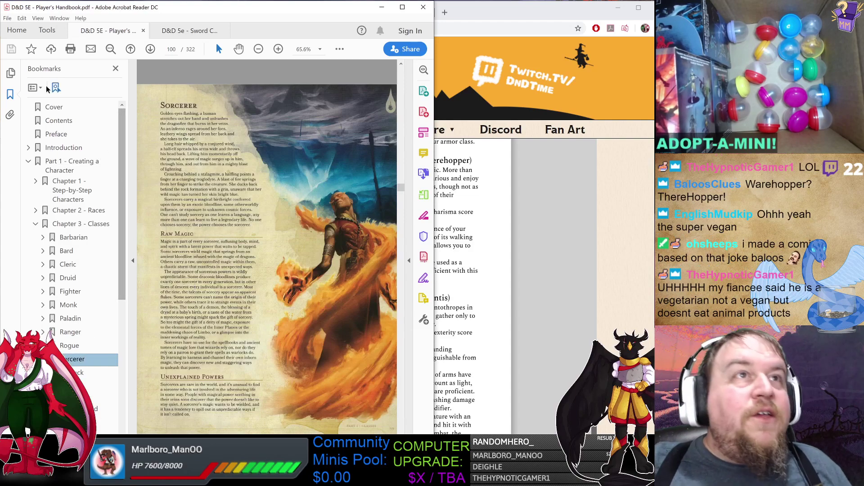
click(10, 94)
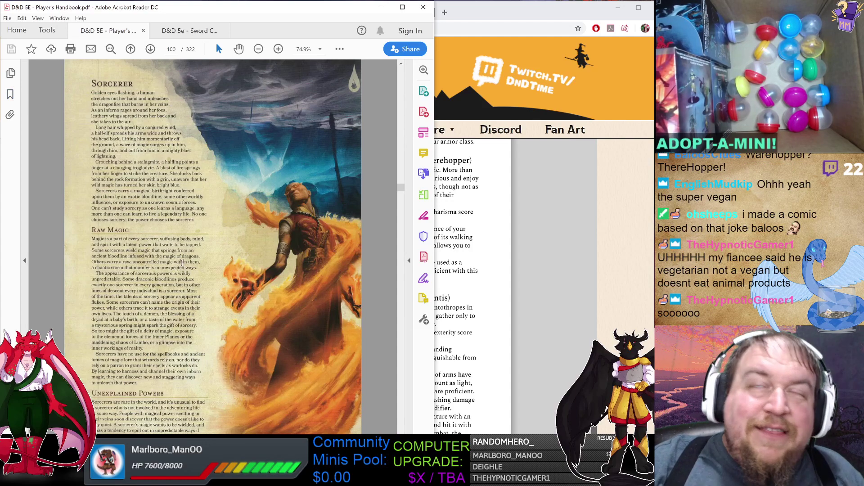
key(F4)
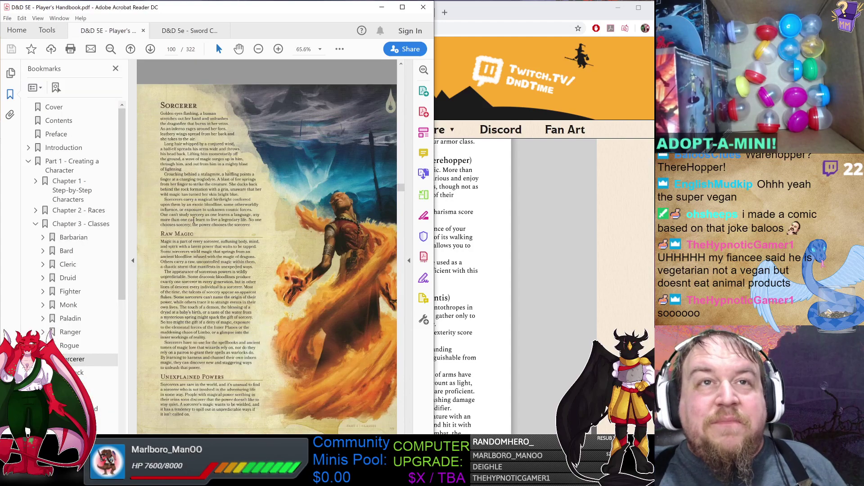
scroll(91, 264, down, 1)
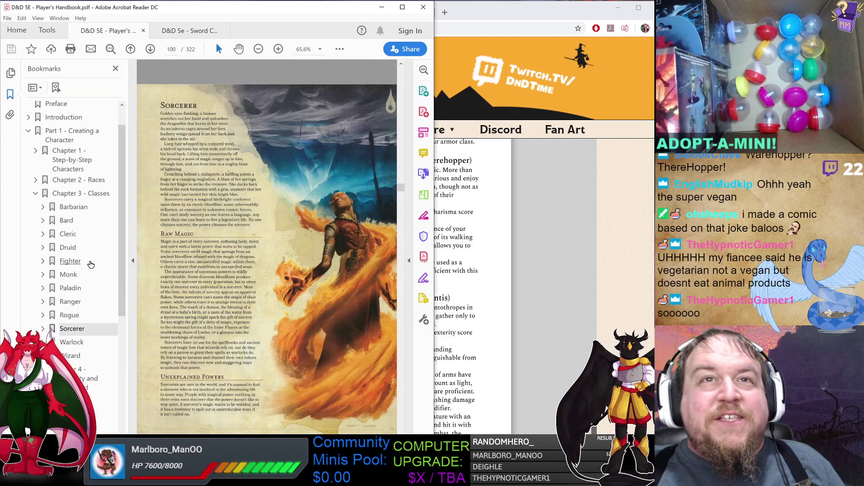
scroll(92, 270, down, 4)
scroll(104, 259, up, 2)
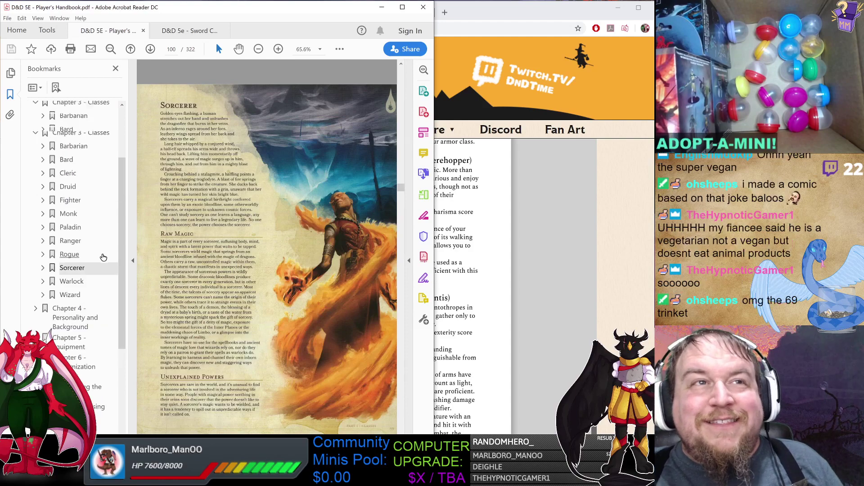
Jump to Chapter 5 - Equipment and scroll to the Trinkets table on page 162.
click(36, 133)
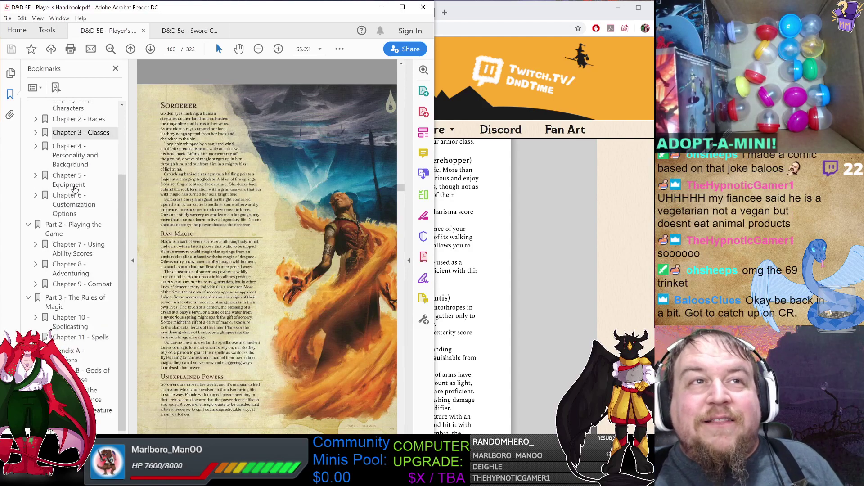
click(75, 184)
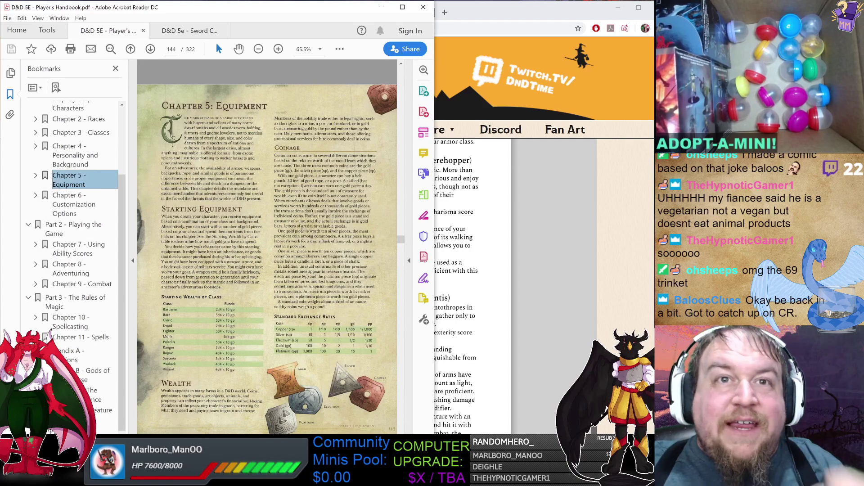
scroll(304, 231, down, 3)
scroll(293, 231, down, 2)
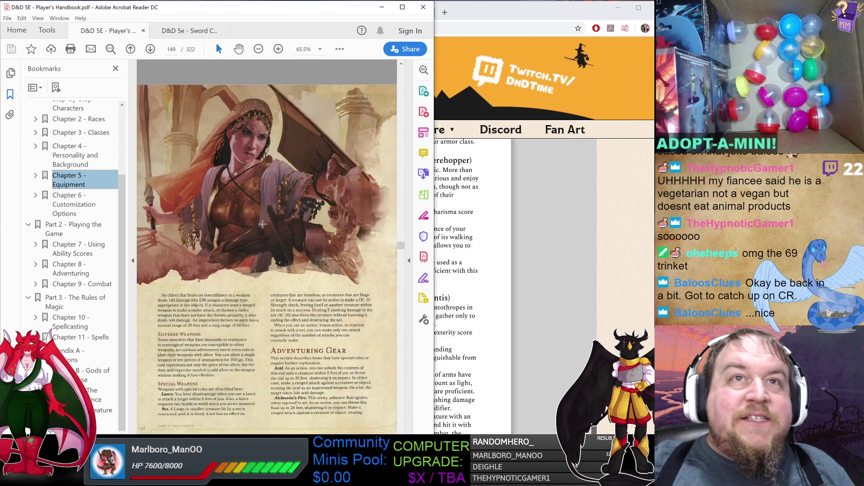
scroll(297, 231, down, 1)
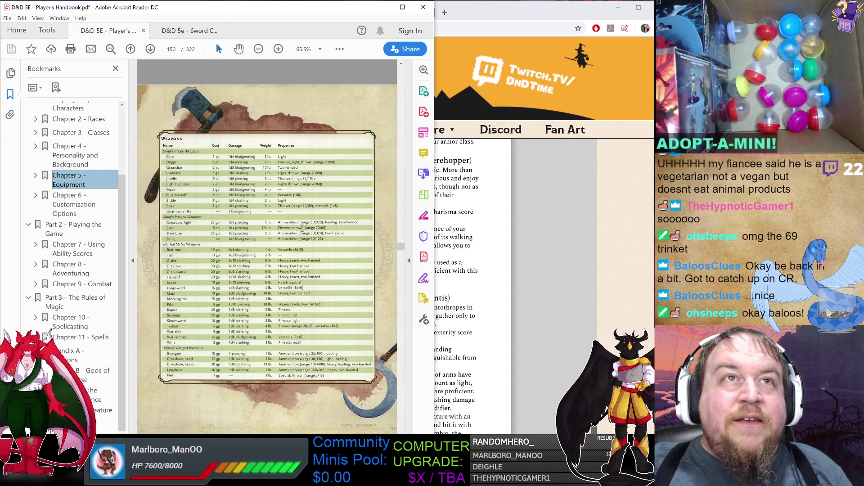
scroll(290, 201, down, 1)
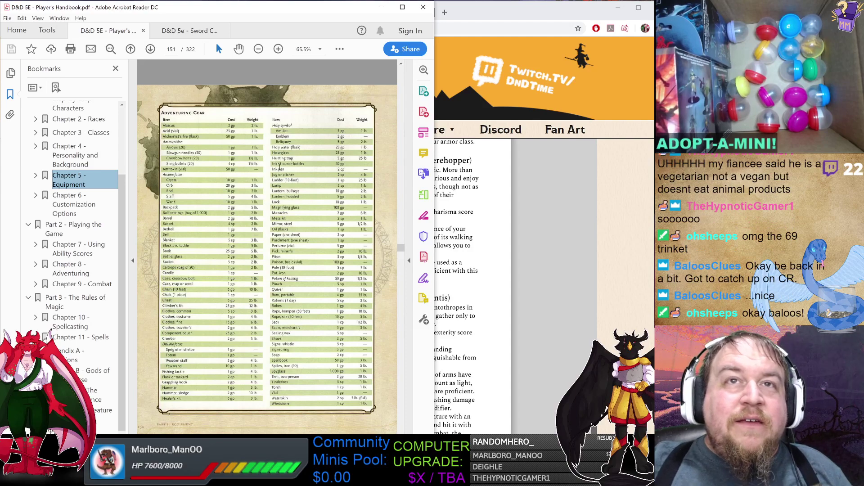
scroll(271, 206, down, 6)
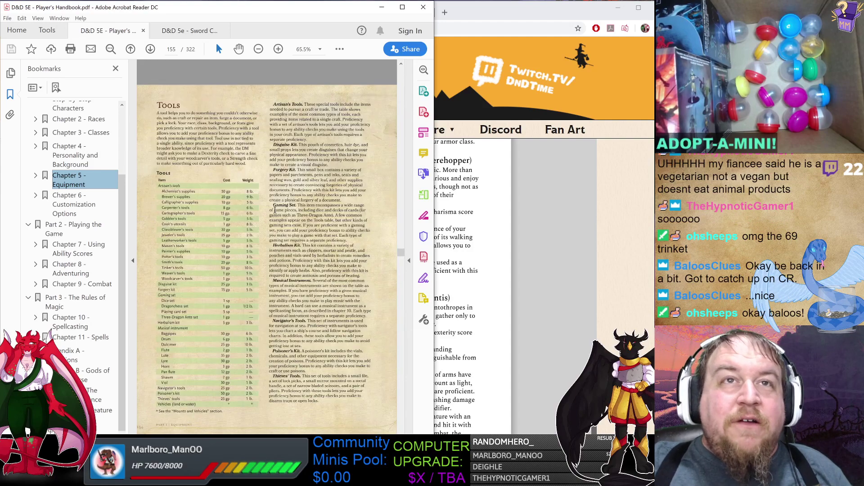
scroll(273, 207, down, 4)
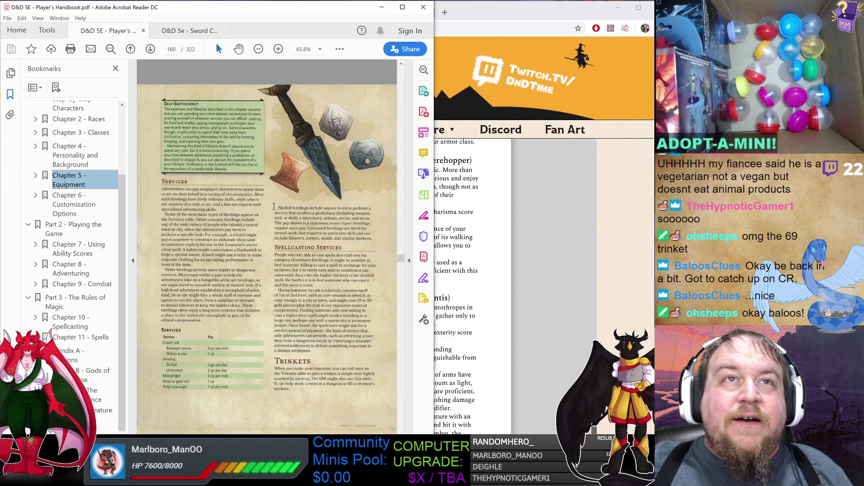
Hide the bookmarks, show entries 51–100, and scroll the character sheet to its Backpack section.
click(11, 93)
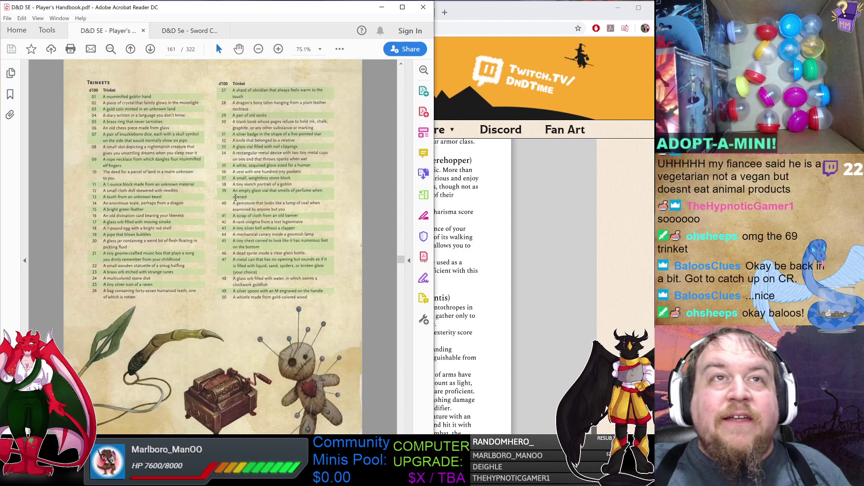
scroll(241, 201, down, 3)
key(alt+Tab)
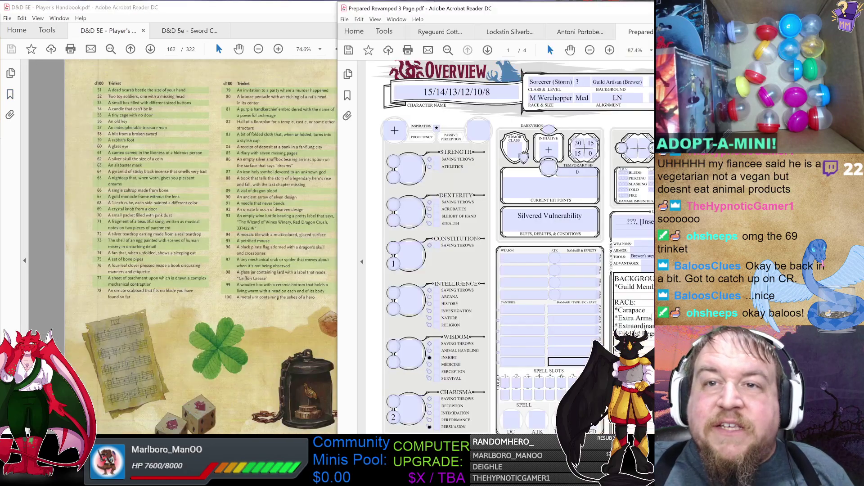
scroll(513, 247, down, 2)
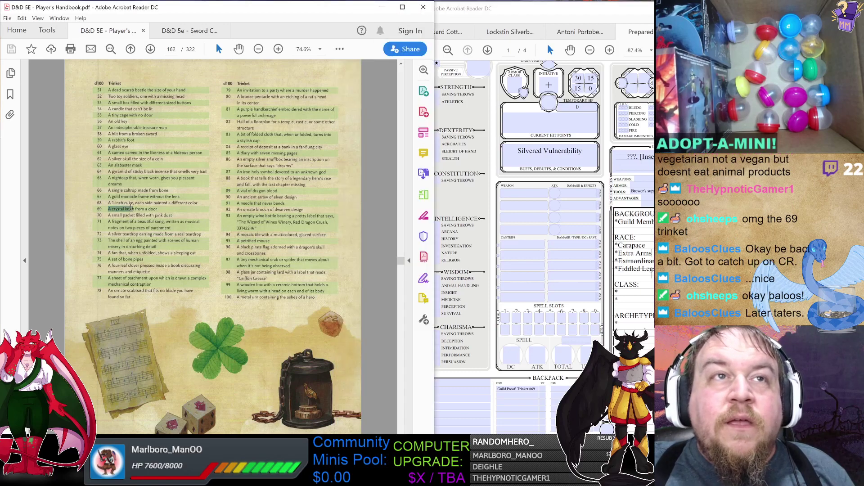
Enter 'Crystal knob from a door' on the backpack line beneath 'Guild Proof: Trinket #69'.
drag(108, 210, 163, 210)
click(162, 209)
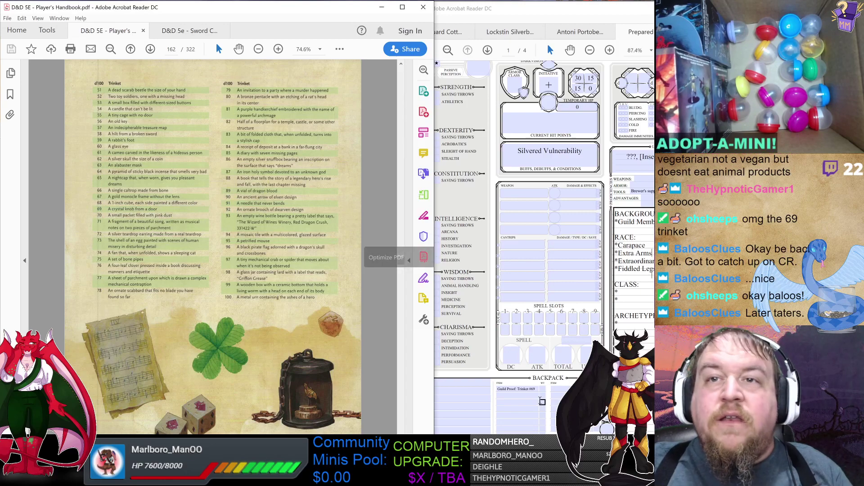
click(530, 395)
click(530, 395)
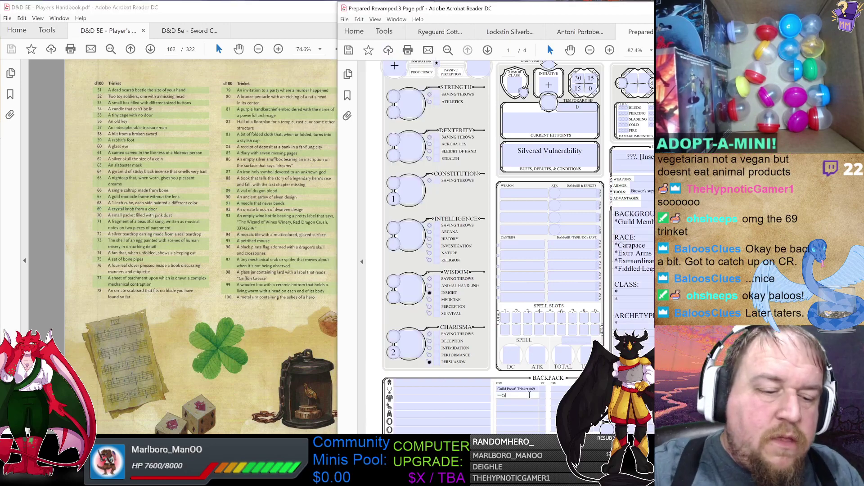
text(l knob)
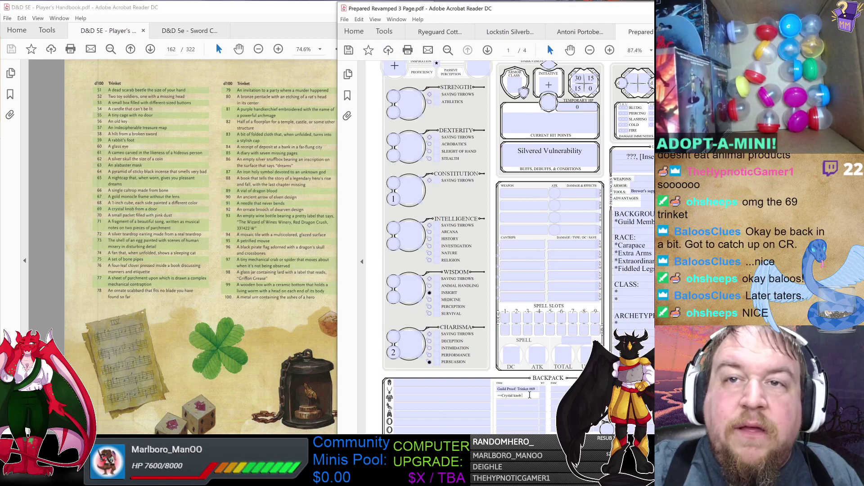
text( from a door)
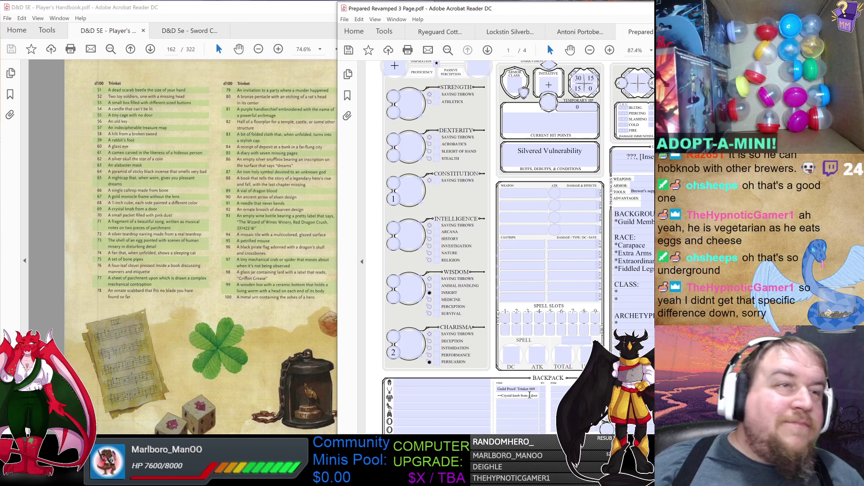
drag(521, 397, 539, 397)
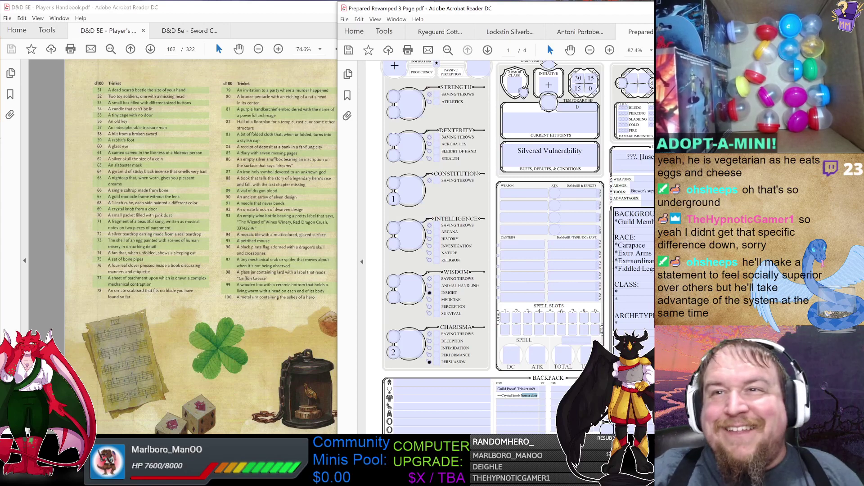
key(Escape)
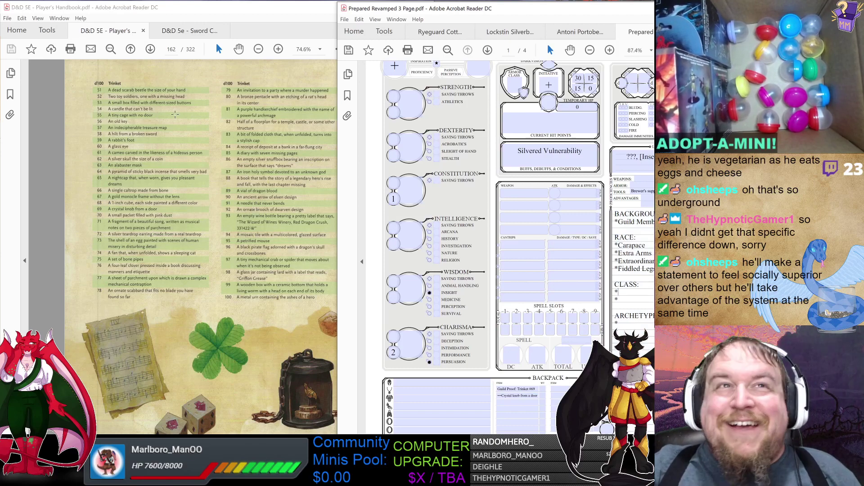
Go to the Handbook's Sorcerer class table and highlight its level 1–3 rows.
click(10, 94)
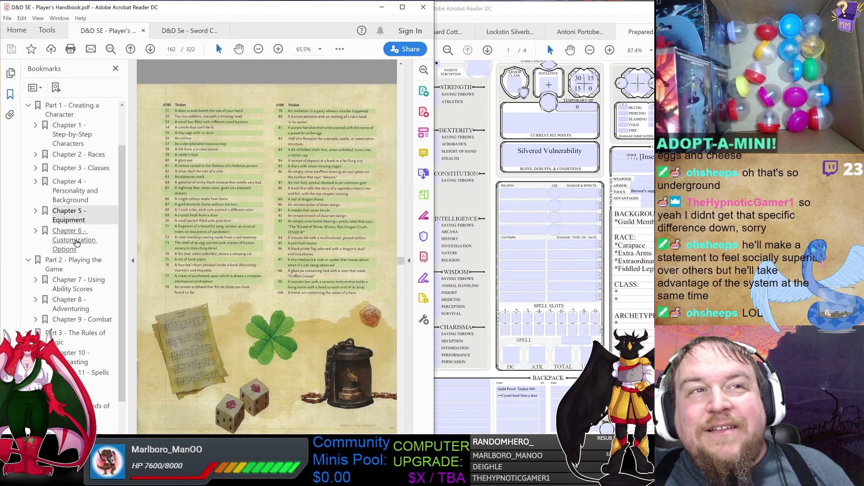
click(35, 168)
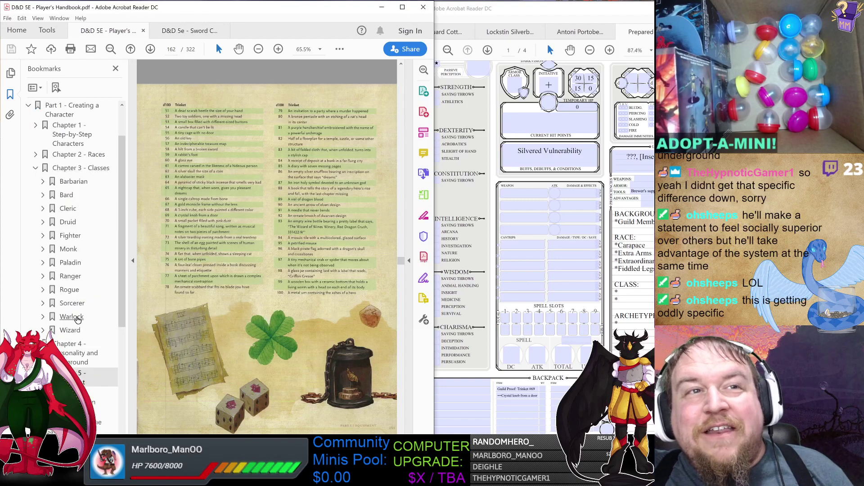
click(72, 303)
click(10, 94)
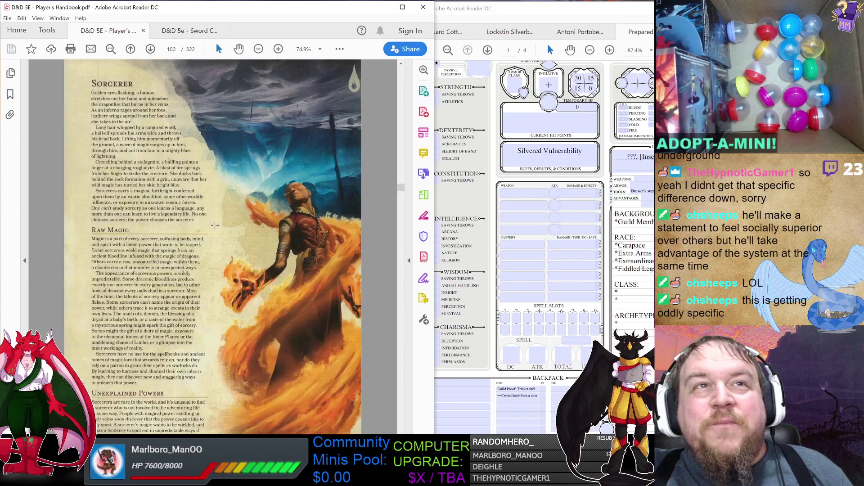
scroll(99, 116, down, 5)
mouse_move(87, 103)
drag(87, 103, 260, 127)
Enter spell slots 4 and 2, with 0 in each box beneath.
click(507, 318)
text(4)
click(517, 318)
text(2)
click(506, 330)
text(0)
click(516, 330)
text(0)
scroll(407, 79, up, 1)
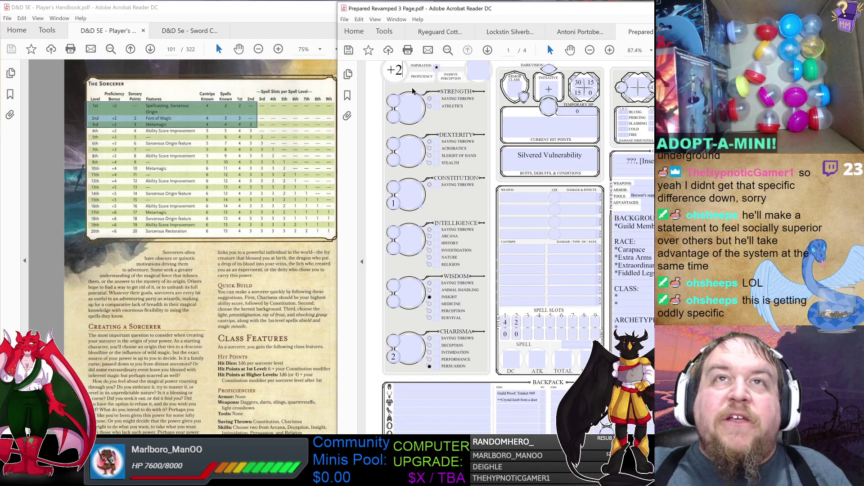
Number the four cantrip lines '1.' through '4.'.
click(228, 266)
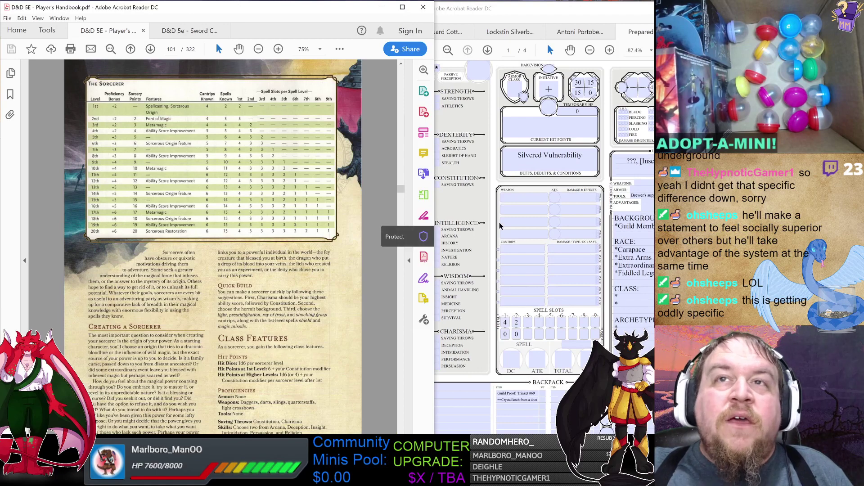
click(522, 248)
text(1.)
click(521, 257)
text(2.)
click(510, 270)
text(3)
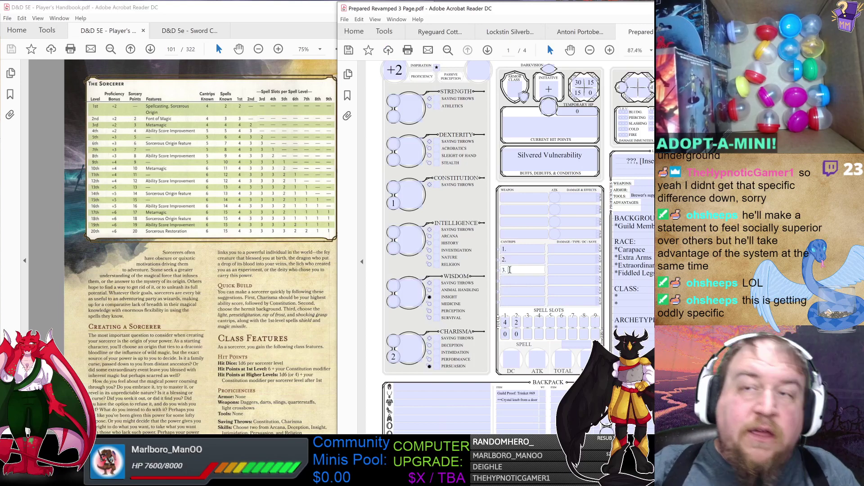
text(.)
click(509, 281)
text(4.)
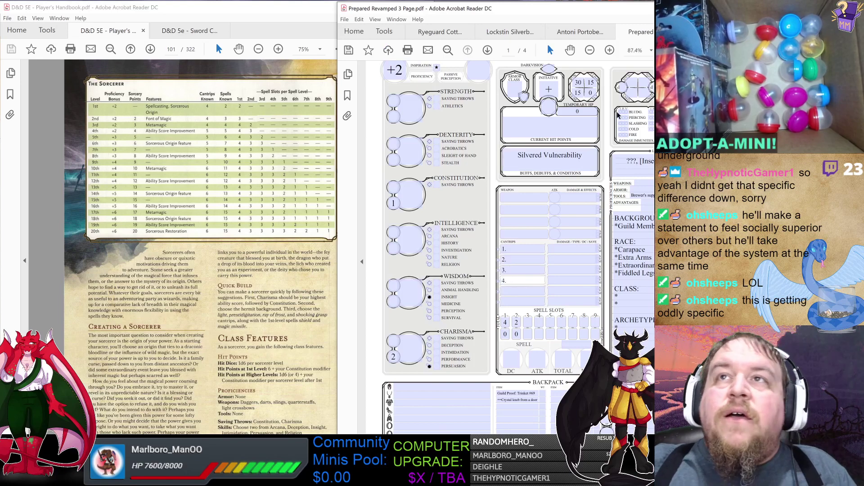
Fill the hit dice fields with 6, 3 and 0.
click(623, 87)
text(6)
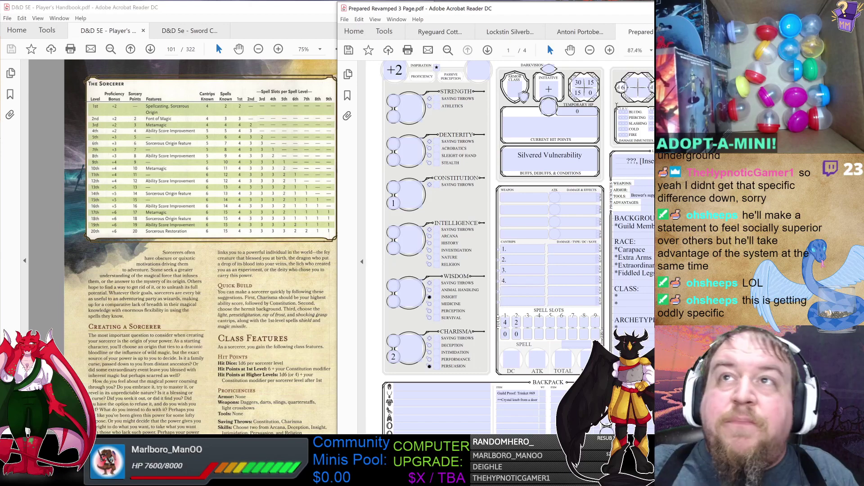
click(631, 84)
text(3)
click(632, 93)
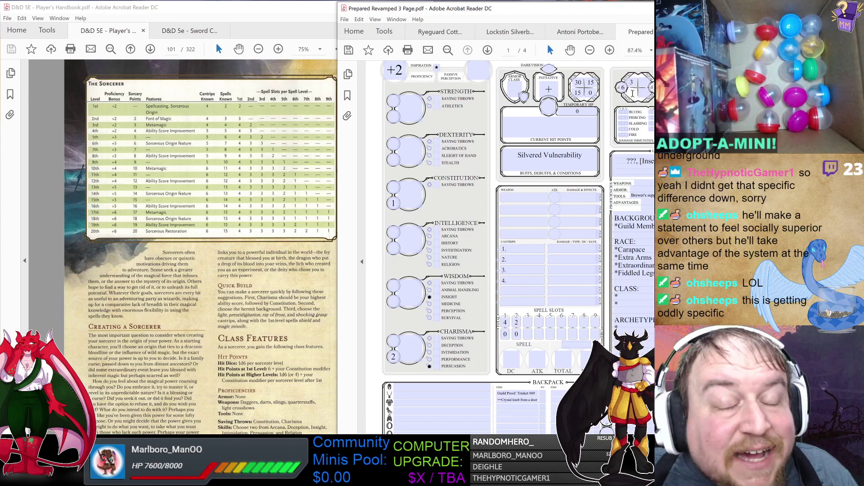
text(0)
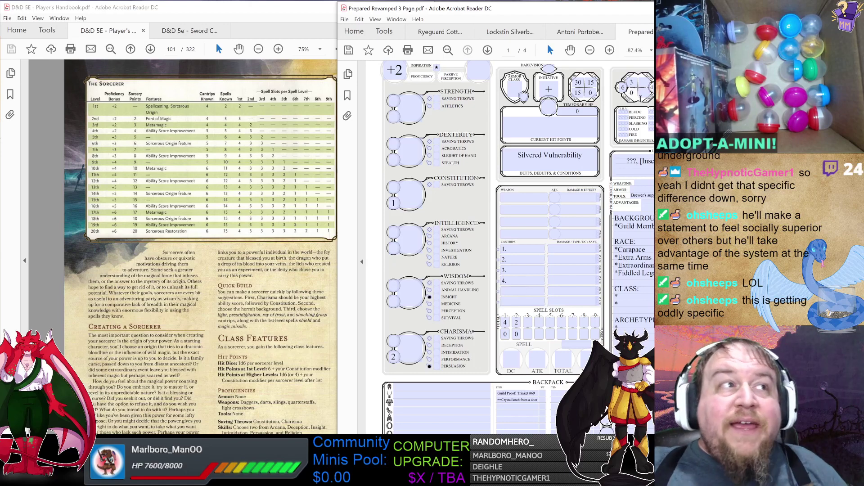
click(593, 116)
Begin the weapon proficiencies entry with 'Sorcer'.
click(562, 134)
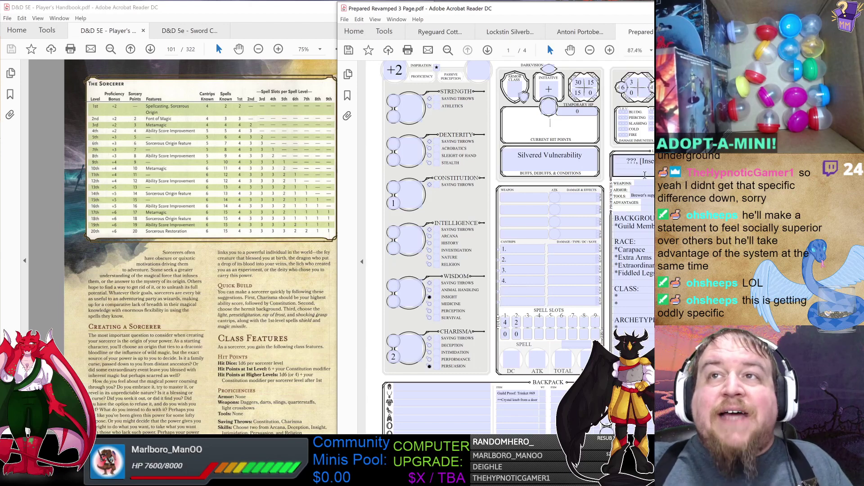
click(646, 182)
text(Sorcerer w)
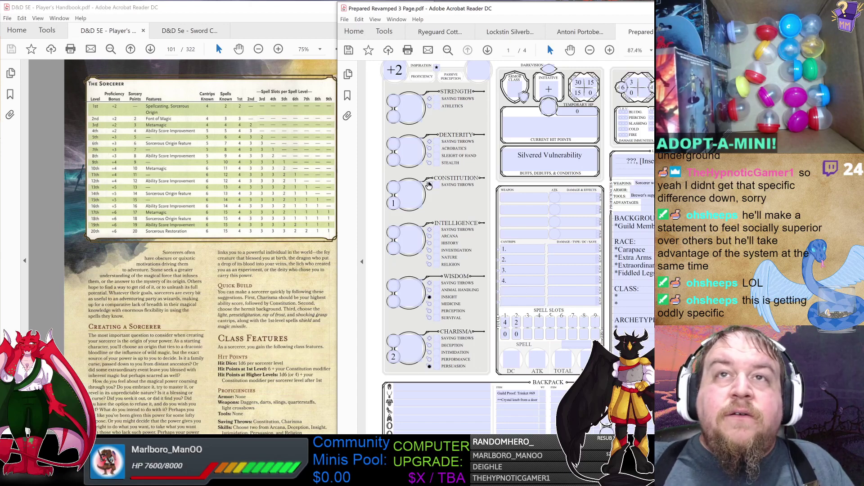
Mark Constitution and Charisma saving throw proficiency, then bring the Handbook forward.
click(429, 184)
click(429, 338)
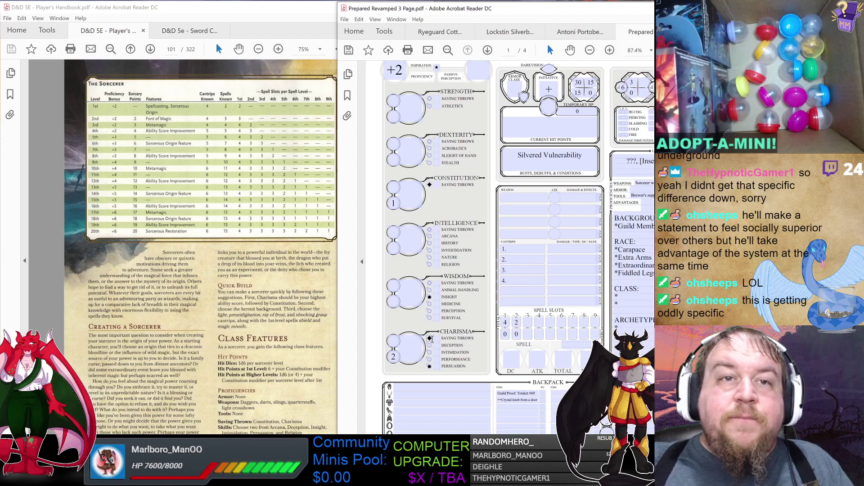
click(264, 427)
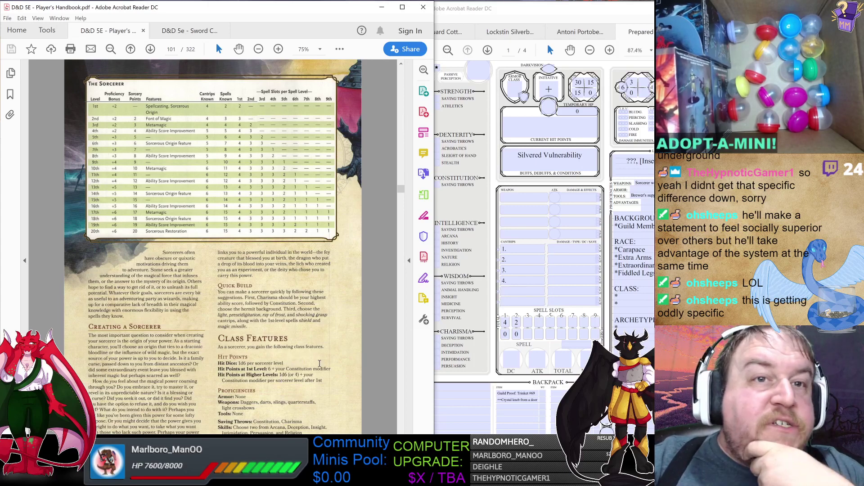
Scroll the character sheet to page 2 and review the Bonds, additional notes and Flaws fields.
click(539, 292)
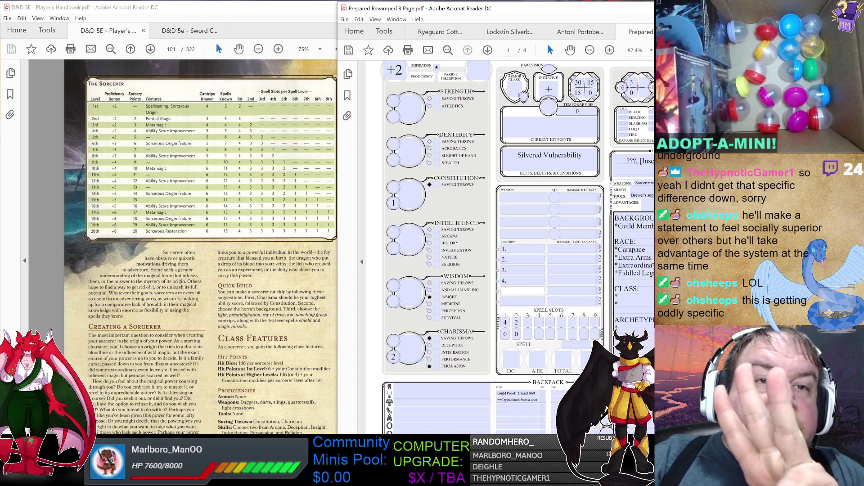
scroll(509, 248, down, 10)
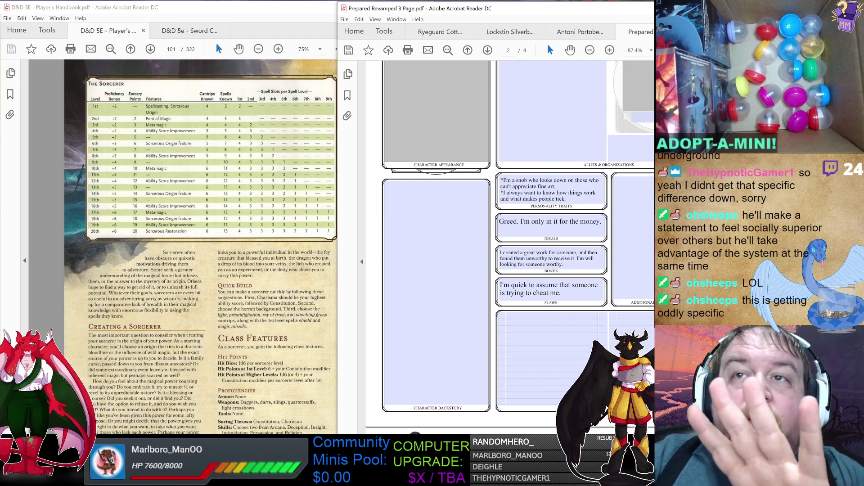
click(543, 255)
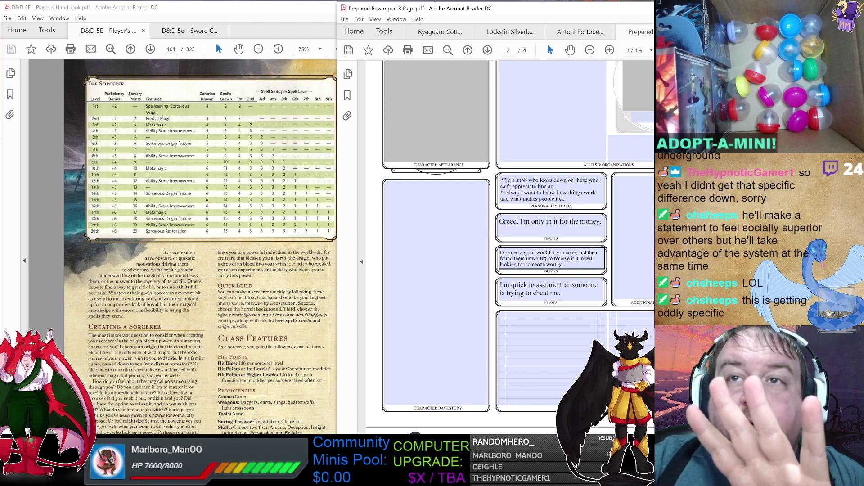
drag(543, 256, 587, 265)
click(587, 265)
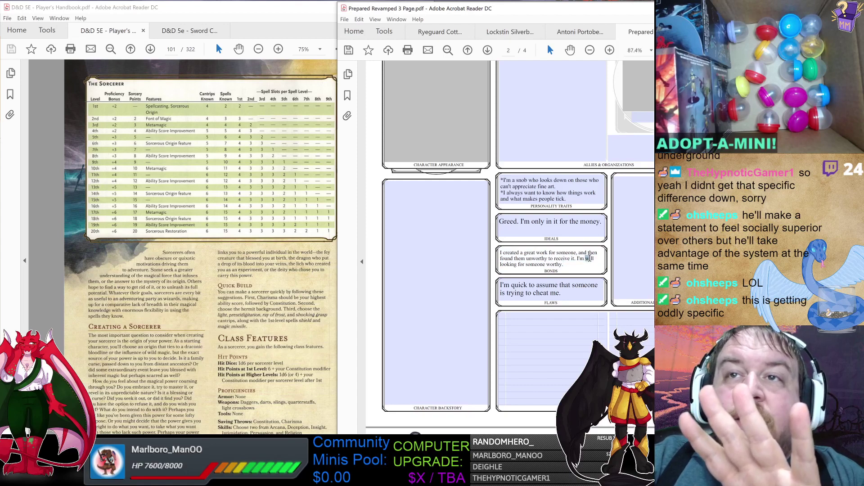
click(617, 270)
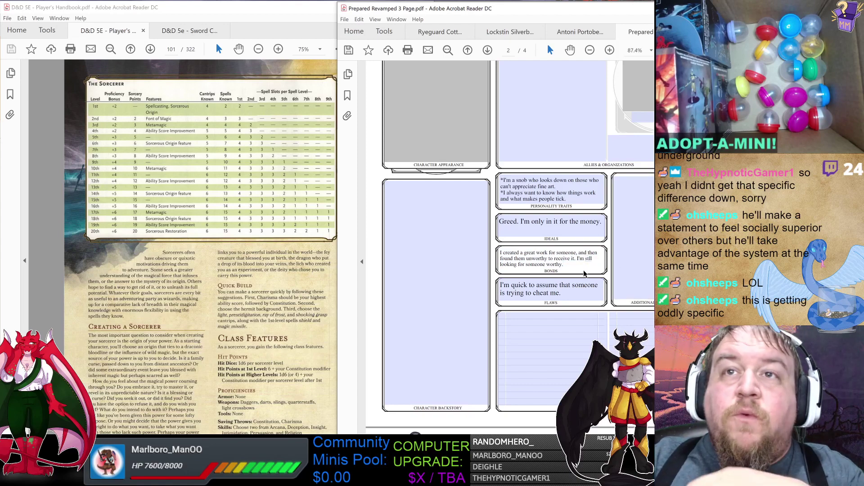
click(570, 295)
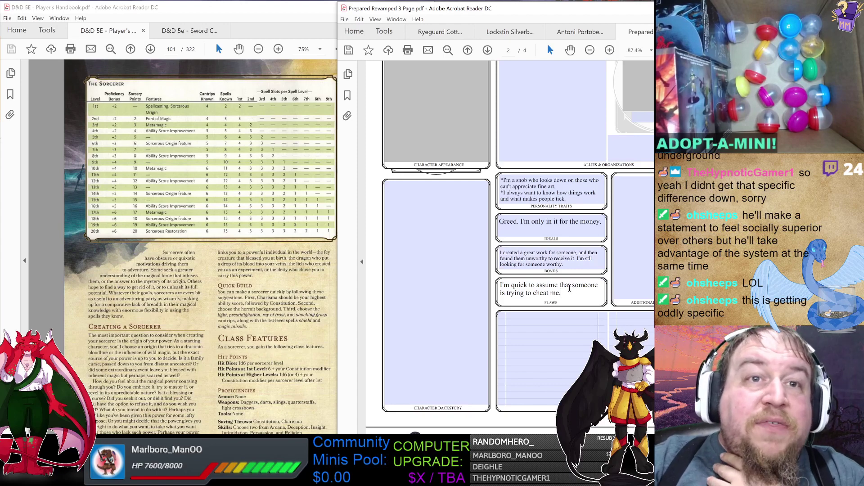
Scroll the character sheet from page 2 up to page 1's saving throws, spell slots and backpack.
scroll(568, 291, up, 10)
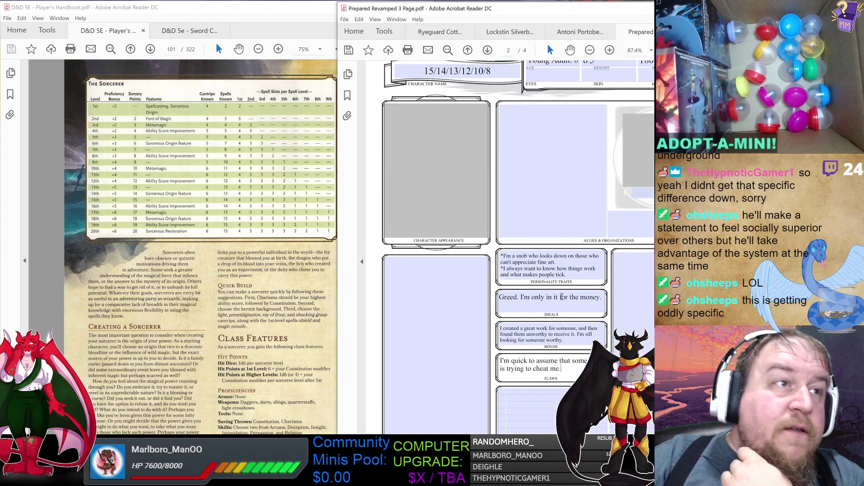
scroll(511, 283, up, 1)
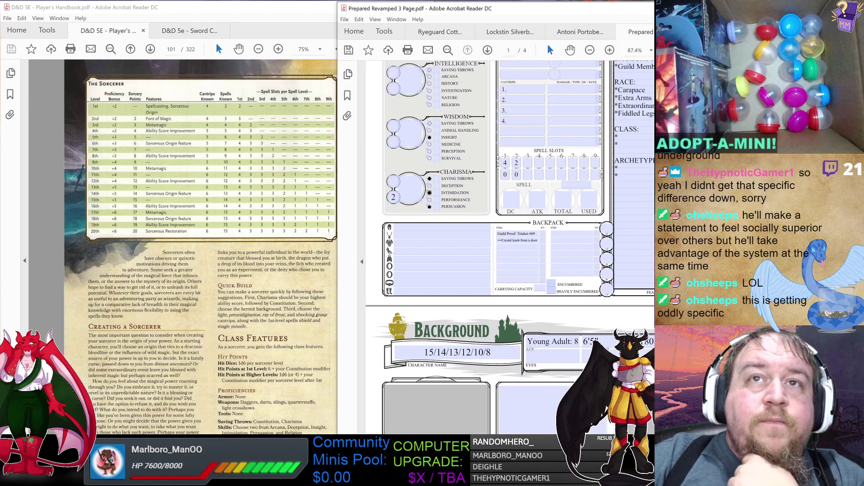
scroll(642, 285, down, 9)
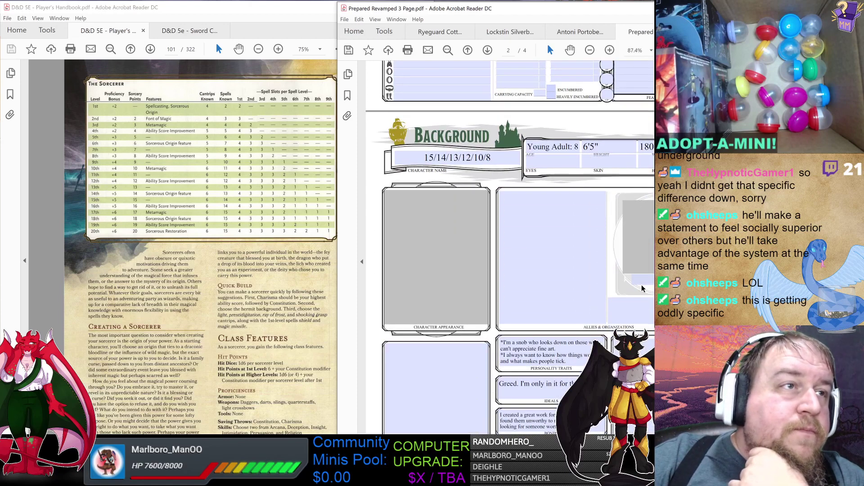
scroll(639, 283, up, 8)
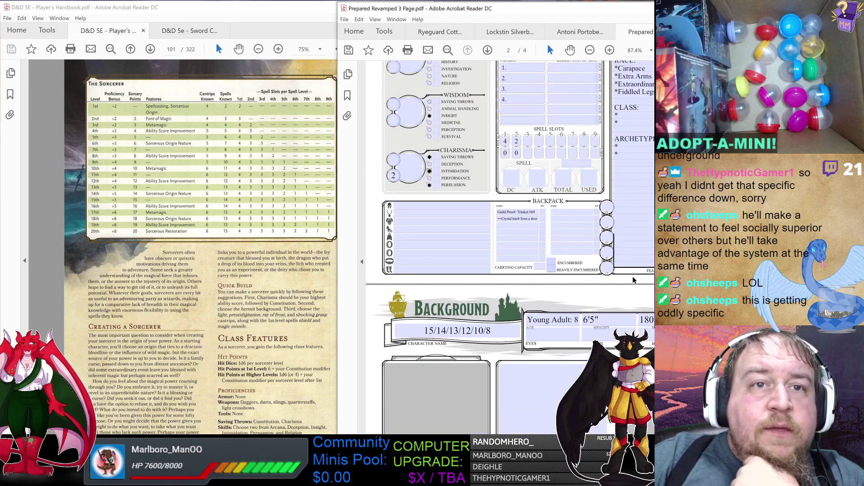
scroll(633, 280, up, 5)
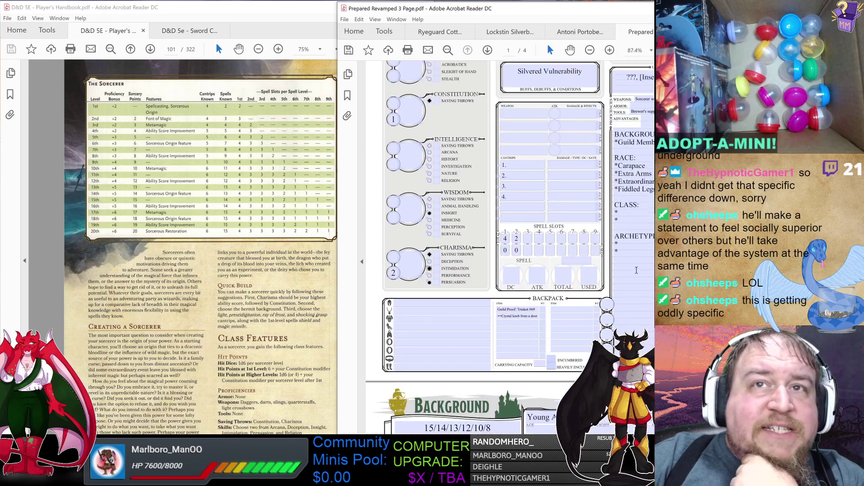
scroll(636, 271, up, 2)
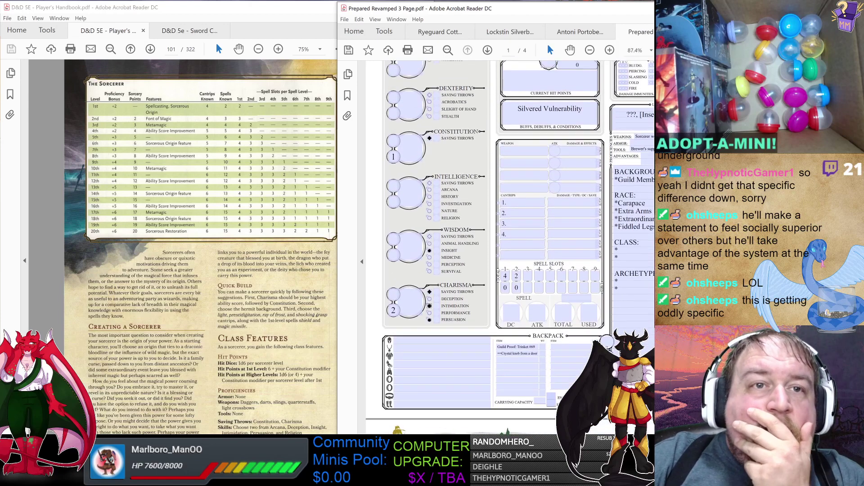
scroll(511, 248, up, 1)
scroll(510, 247, up, 1)
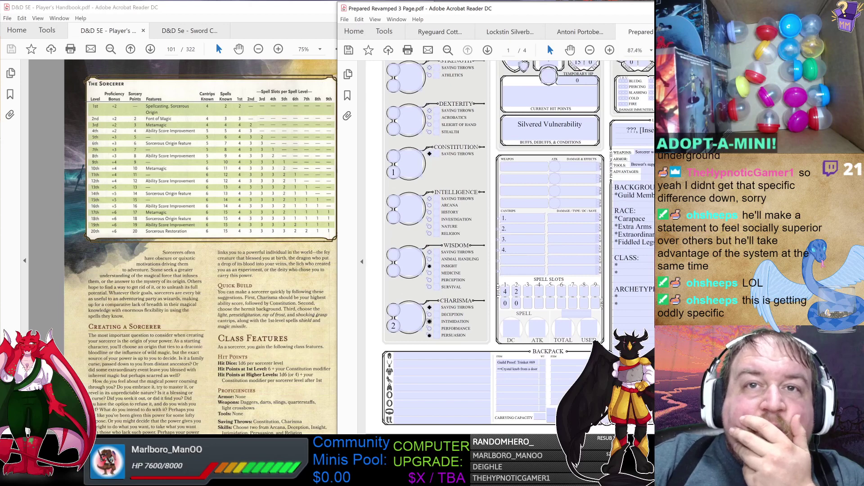
scroll(518, 248, up, 3)
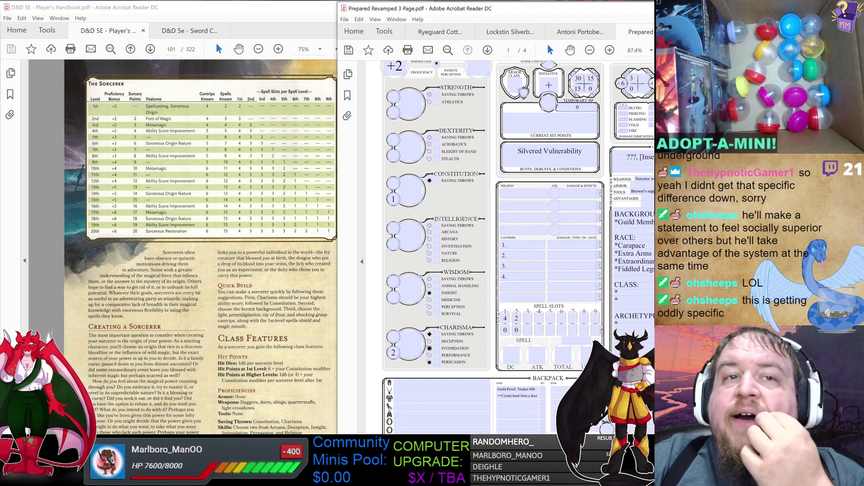
scroll(518, 248, up, 1)
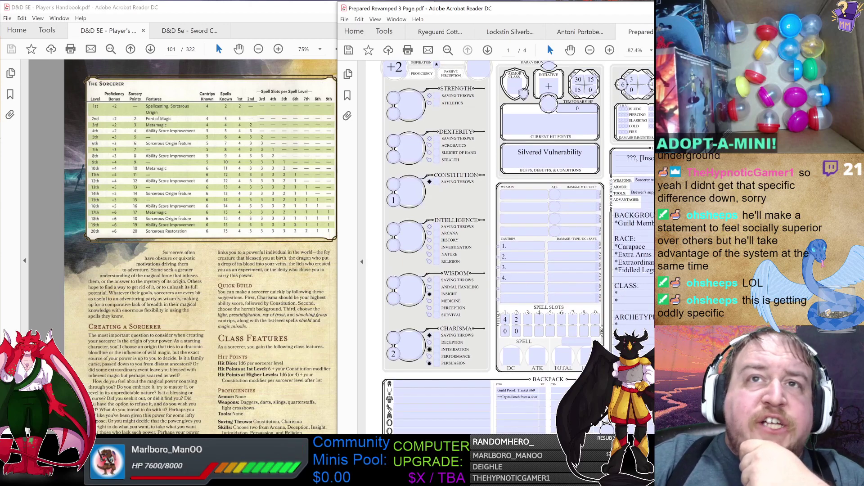
scroll(510, 247, down, 15)
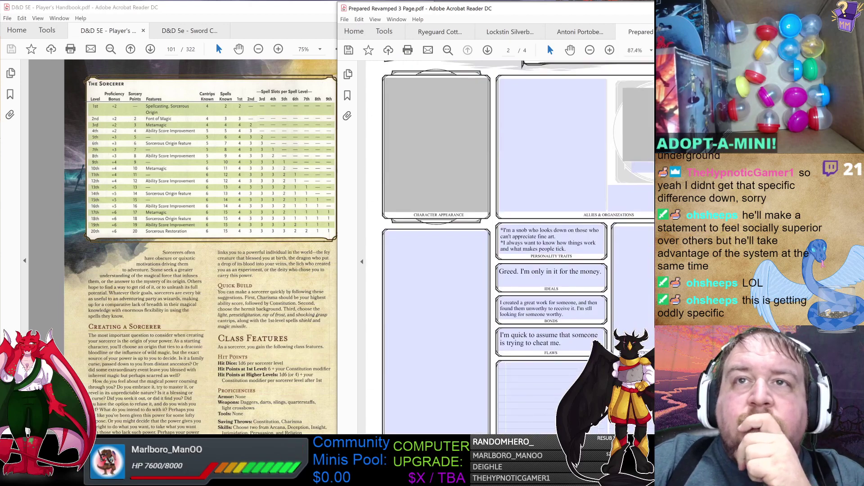
scroll(510, 248, down, 1)
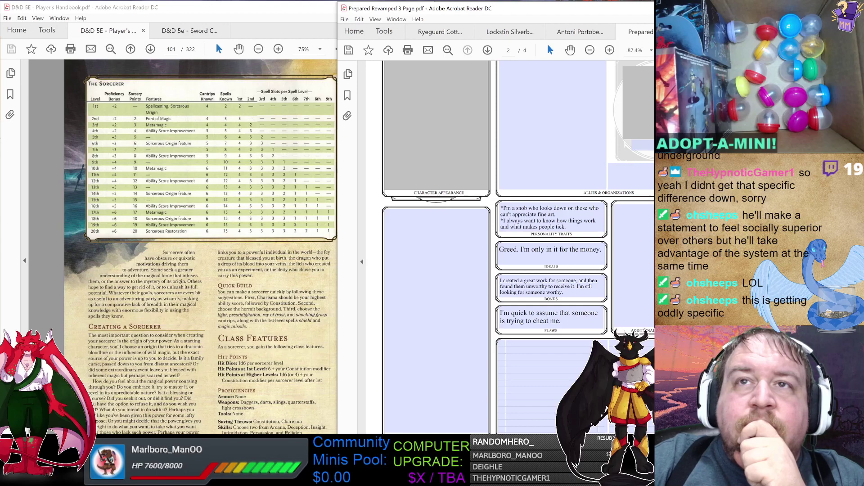
scroll(518, 247, down, 1)
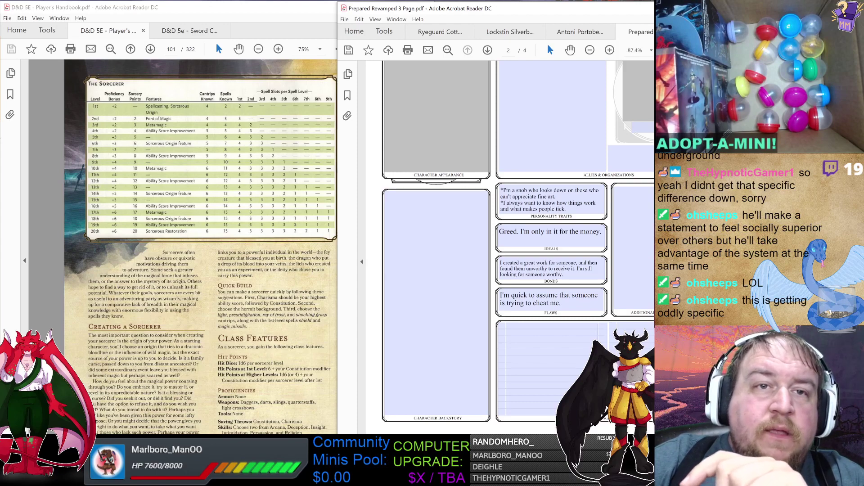
scroll(517, 246, up, 1)
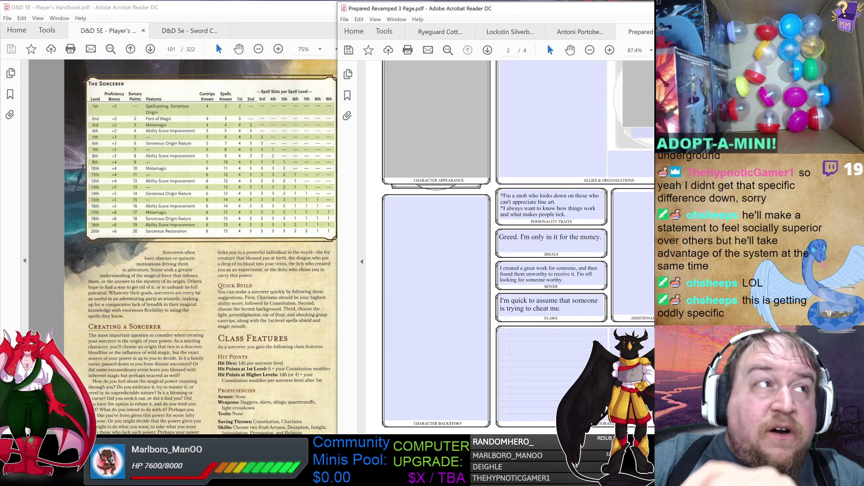
scroll(511, 247, up, 10)
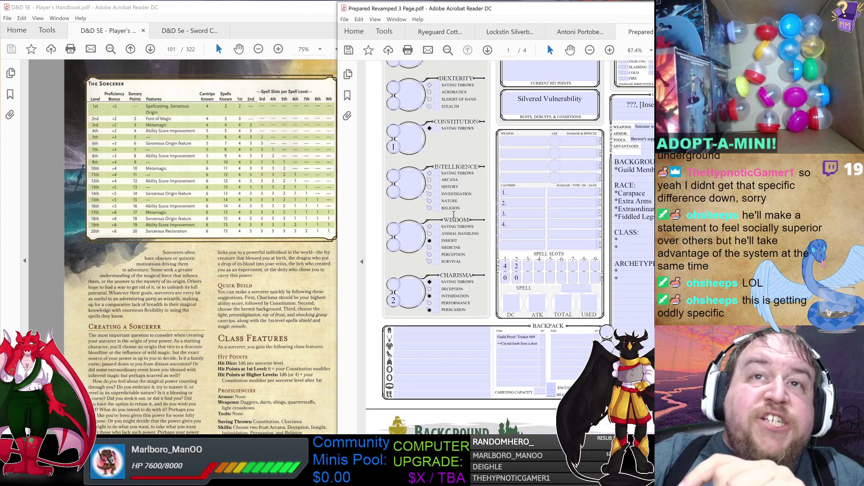
Tick the Religion proficiency under Intelligence, then scroll to page 2's traits and Sorcerer table.
click(430, 208)
scroll(510, 247, down, 10)
scroll(517, 247, down, 2)
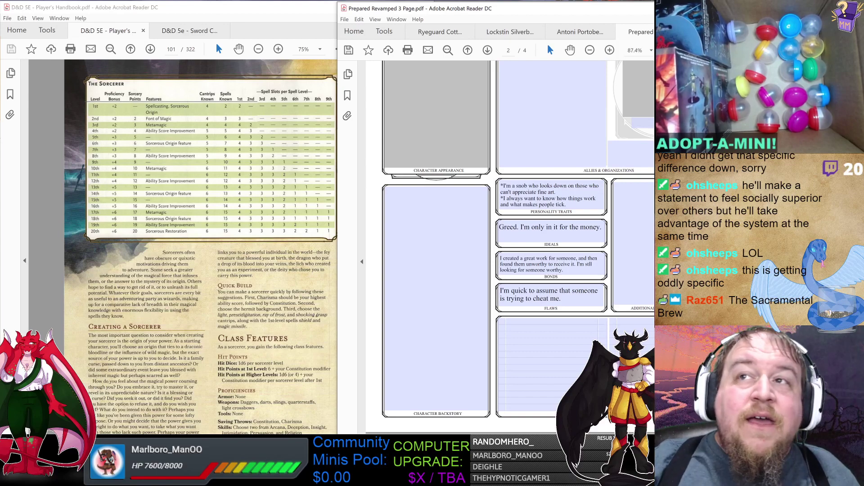
Place the caret after LN in the Alignment field, then bring the Player's Handbook forward.
scroll(508, 248, up, 10)
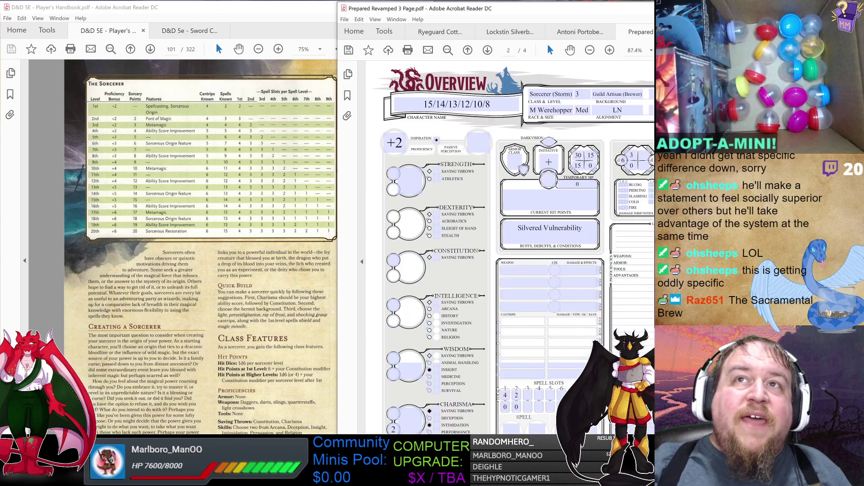
scroll(603, 83, down, 3)
scroll(603, 82, up, 10)
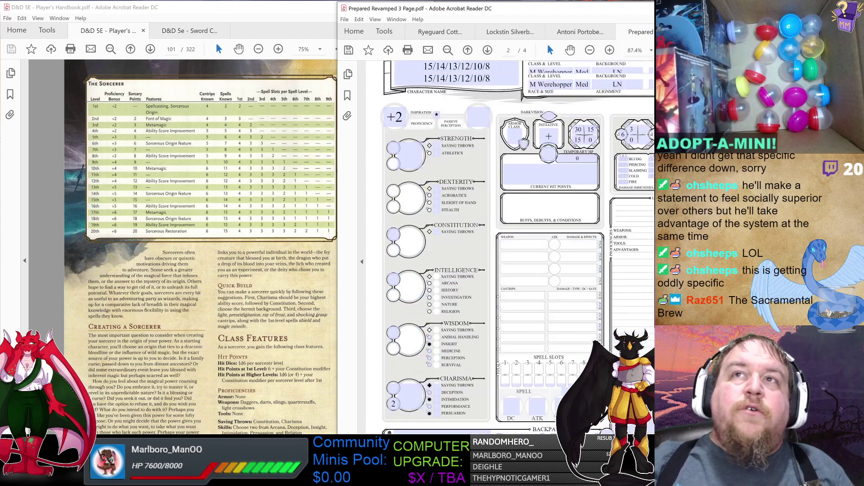
click(629, 85)
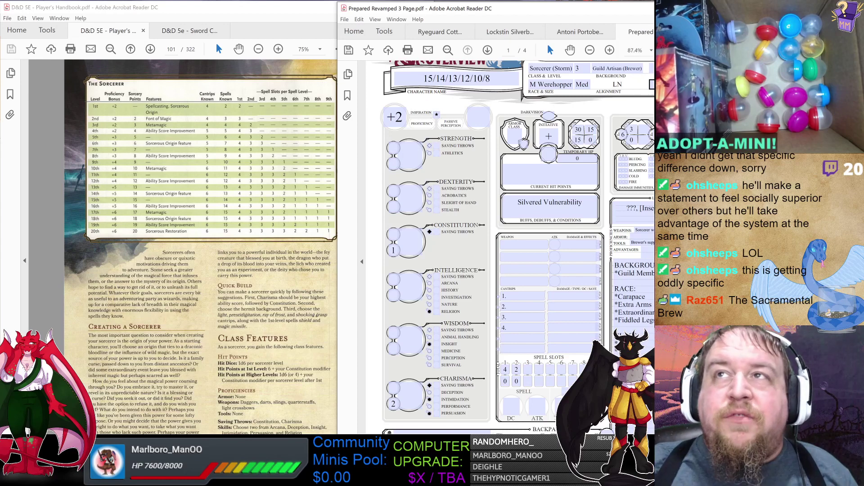
scroll(635, 84, down, 4)
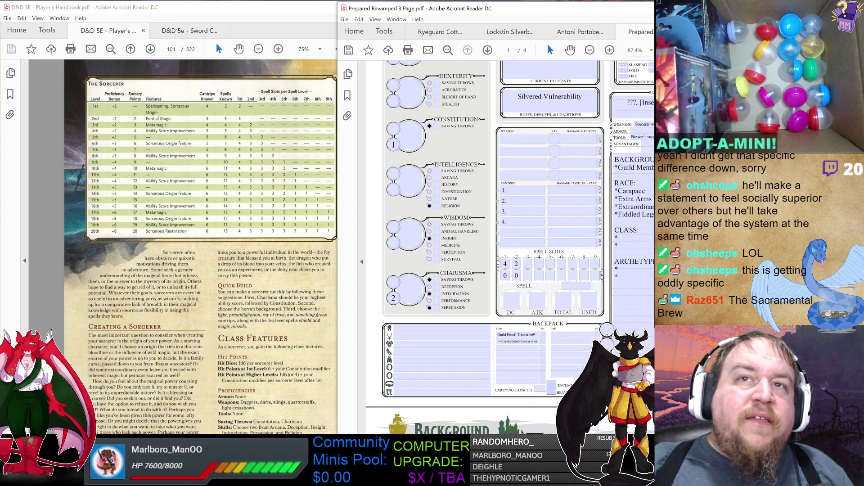
scroll(439, 198, down, 1)
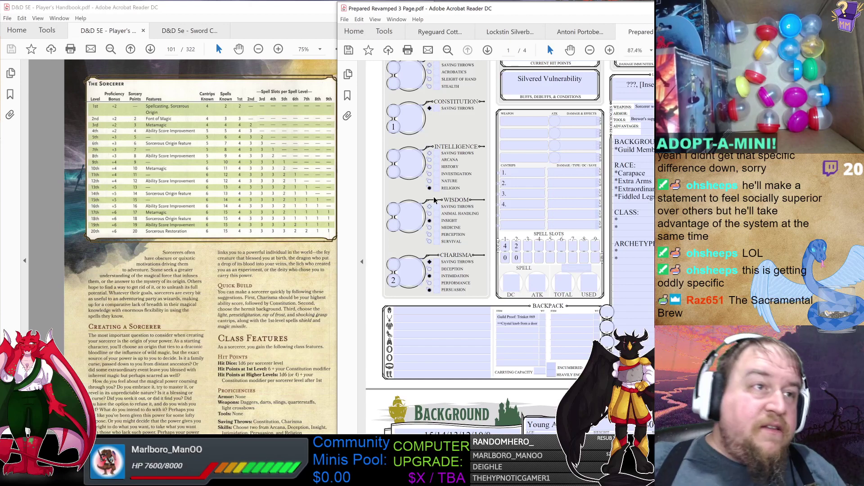
click(283, 318)
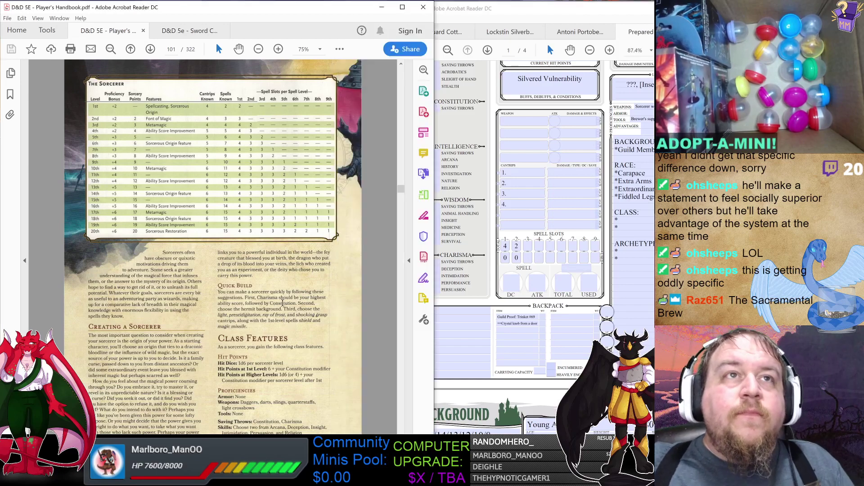
Scroll the Player's Handbook to page 102's Spellcasting, Font of Magic and Metamagic sections.
scroll(271, 292, up, 2)
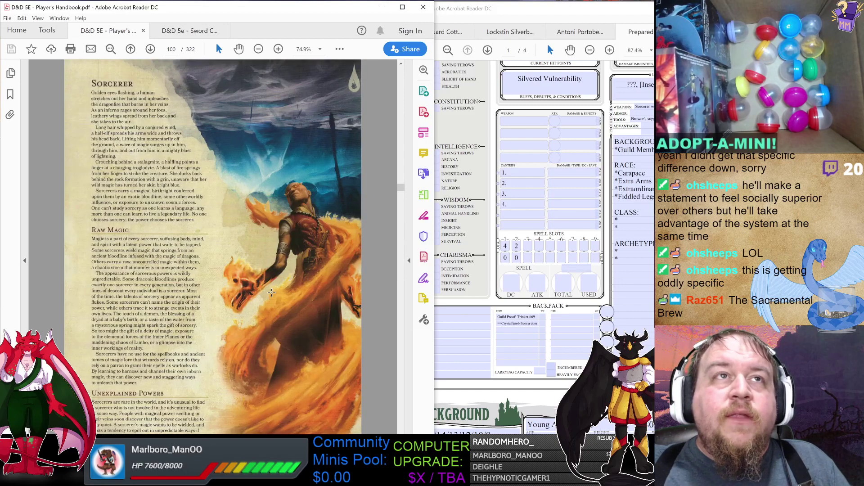
scroll(272, 292, down, 4)
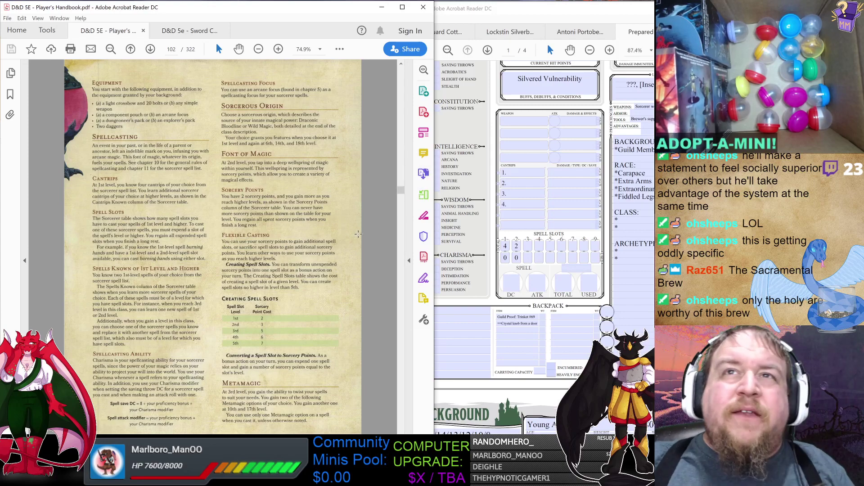
Enter STR in the first weapon row and DEX in the second.
click(513, 122)
text(STR)
click(512, 132)
text(DEX)
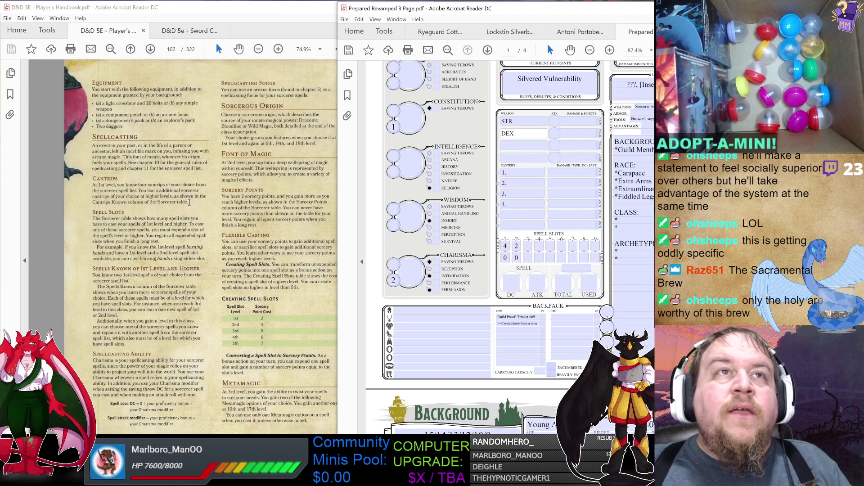
Read the Handbook's equipment, Sorcery Points, Spell Slots and Sorcerous Origin text by highlighting passages.
click(156, 202)
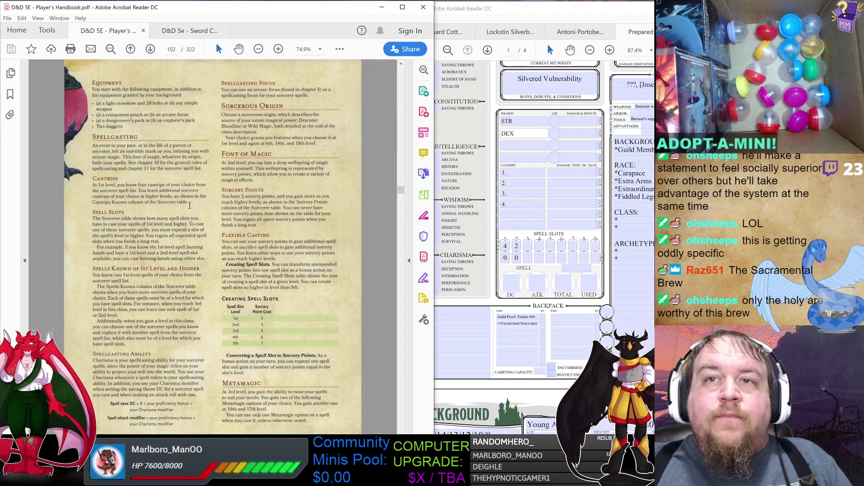
drag(107, 114, 151, 123)
click(171, 119)
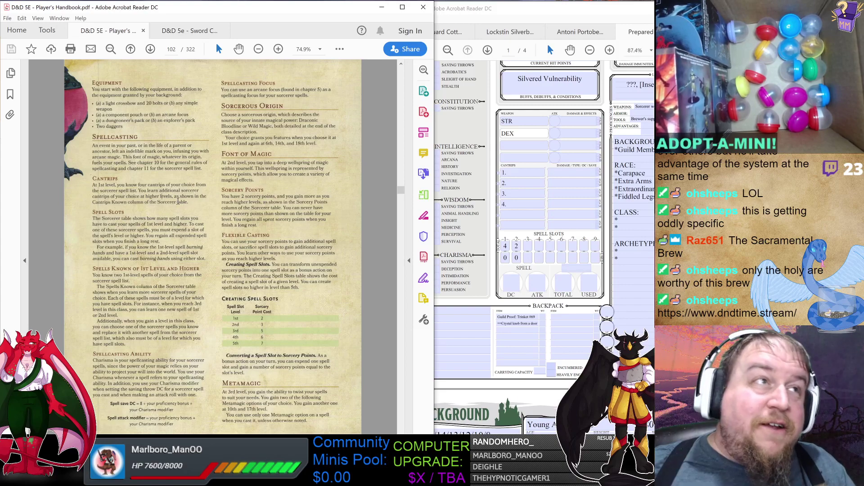
drag(249, 202, 270, 207)
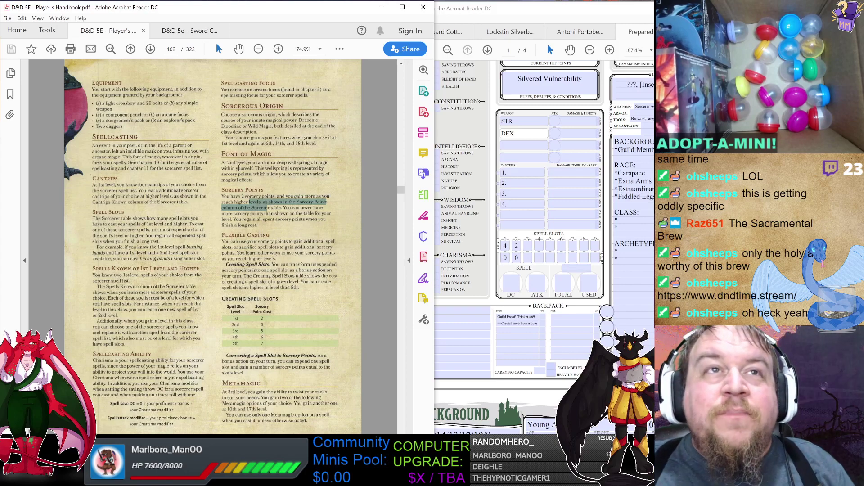
drag(148, 185, 198, 327)
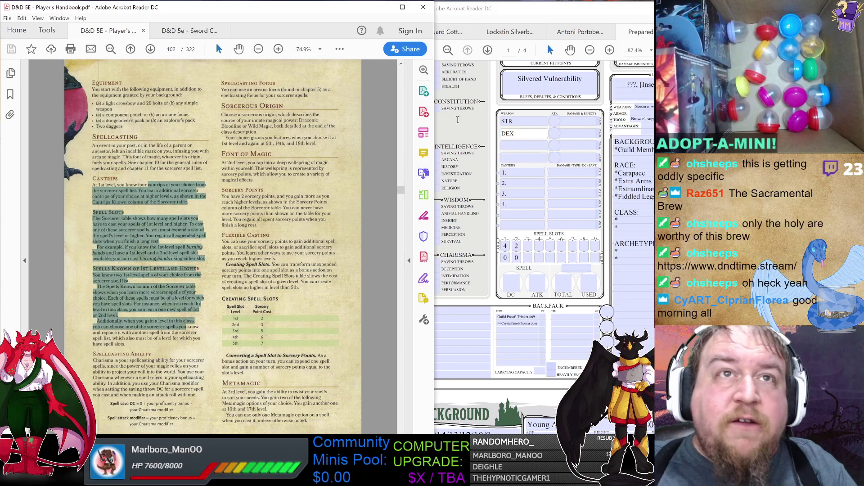
click(272, 118)
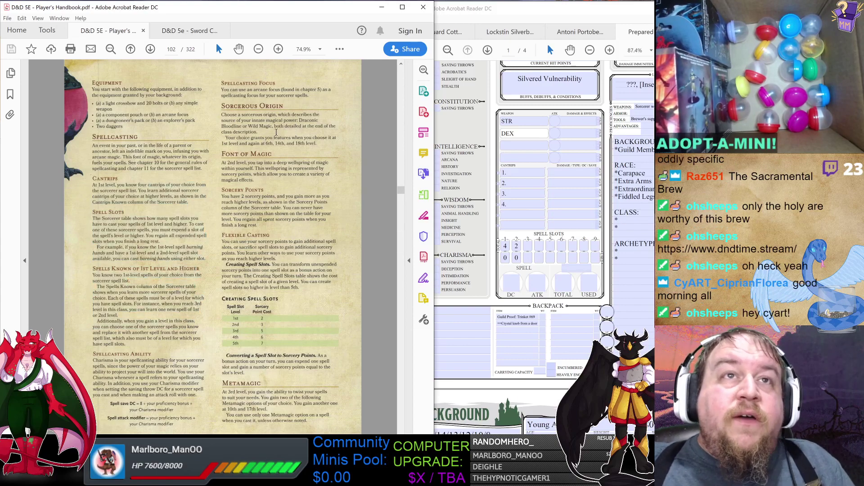
drag(242, 115, 273, 126)
click(254, 123)
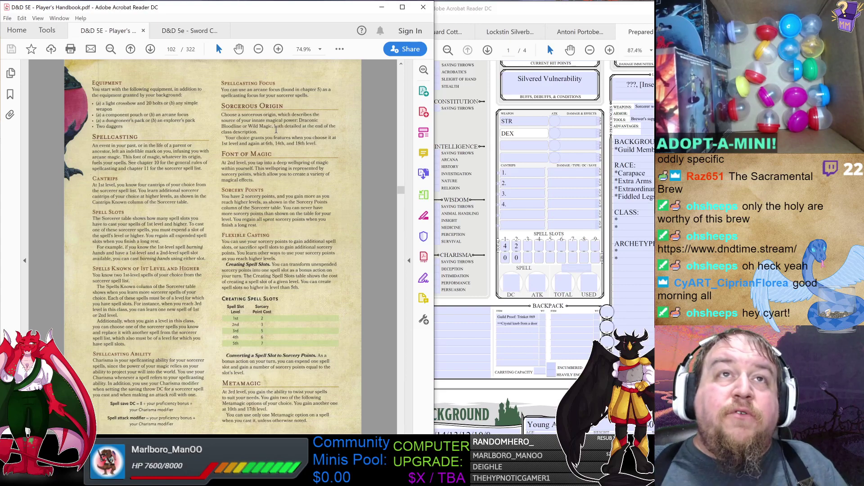
drag(283, 127, 257, 131)
click(261, 126)
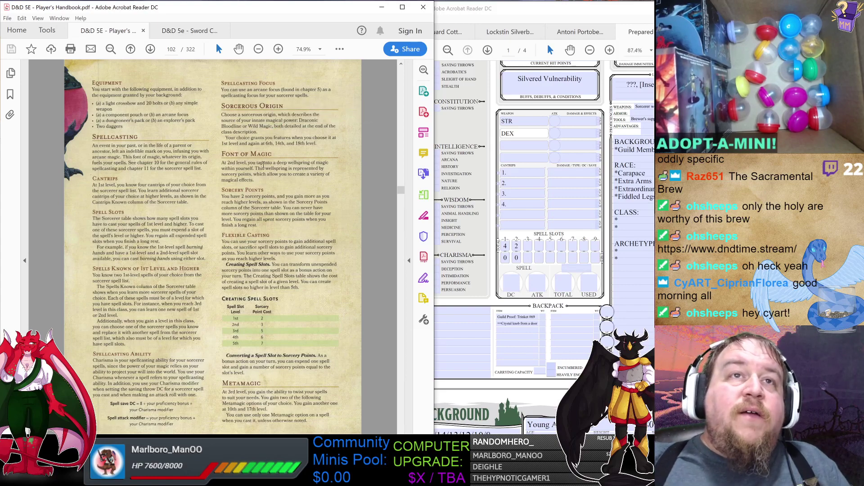
Add Font of Magic to the CLASS features and label the box beside SPELL 'Sorc. Points'.
click(631, 220)
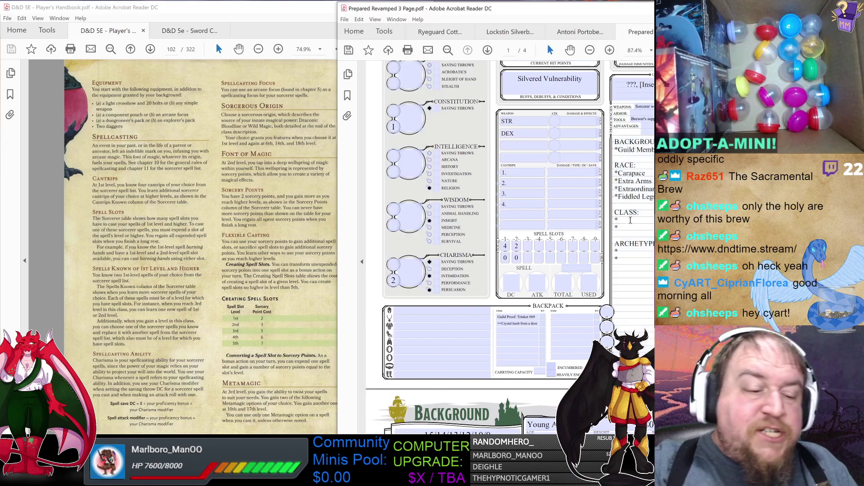
text(Font of Mag)
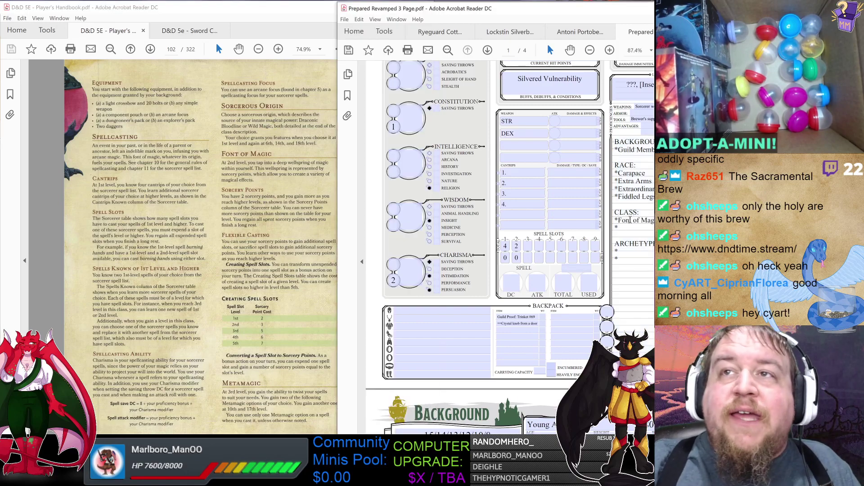
click(570, 266)
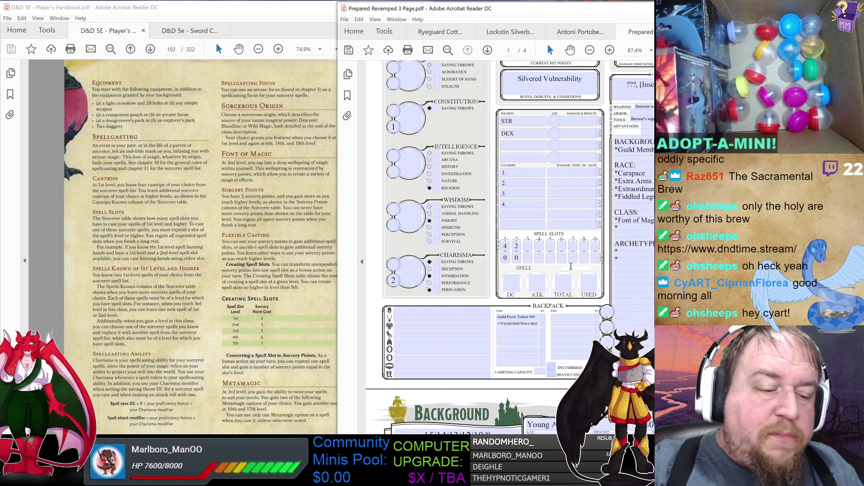
text(Sorc. Points)
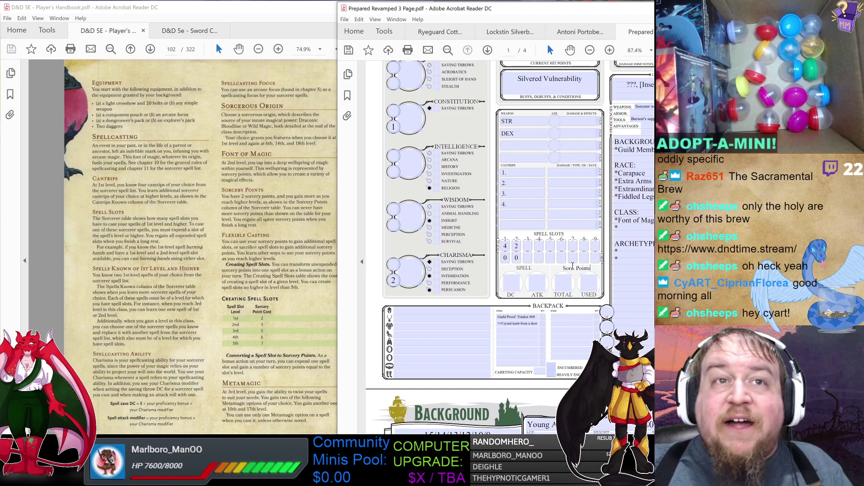
Record 0 sorcery points used, checking the Player's Handbook rules.
click(278, 249)
scroll(273, 183, up, 10)
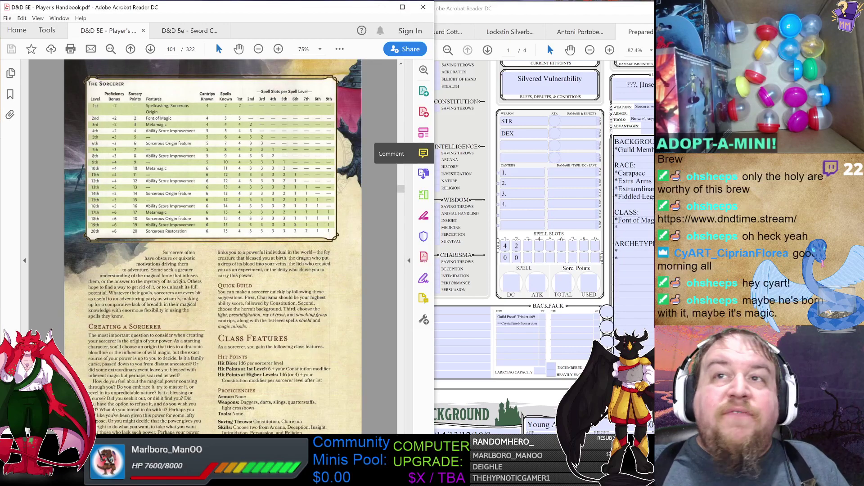
click(589, 283)
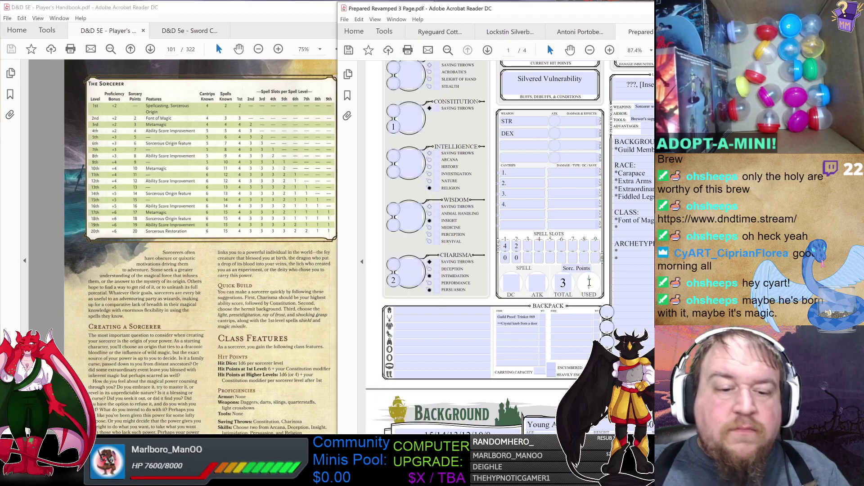
text(0)
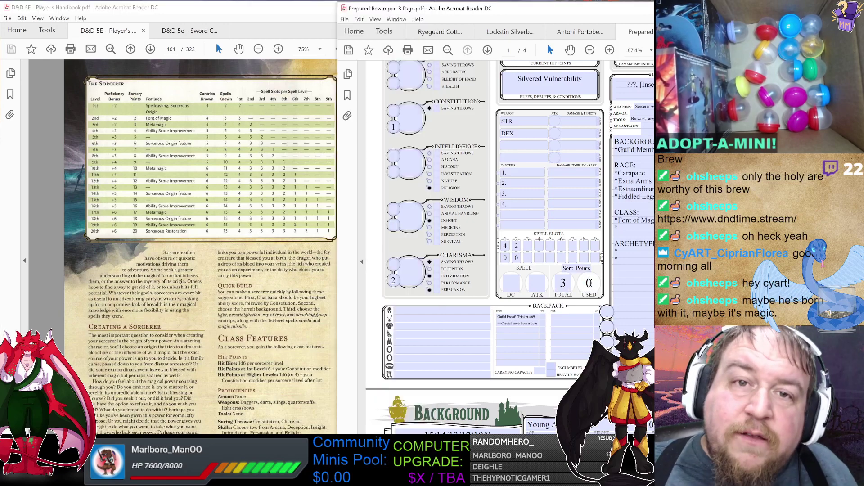
click(292, 305)
scroll(293, 305, down, 10)
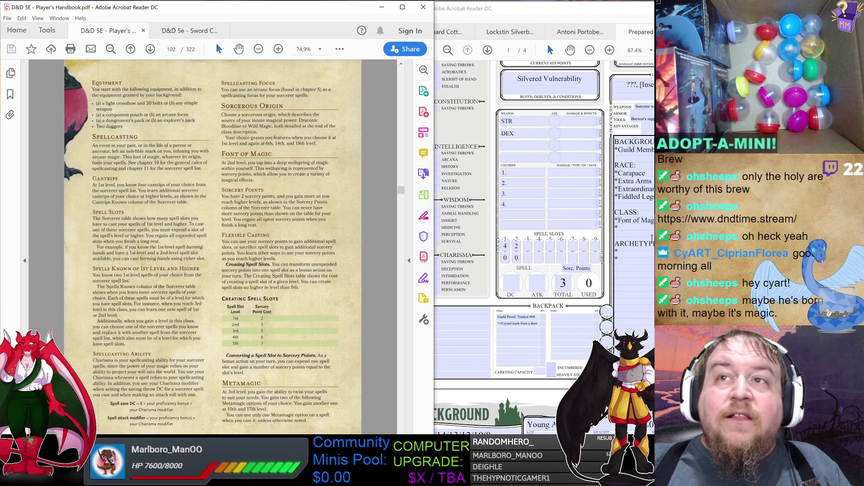
Add Metamagic to the CLASS list with two '*' bullet lines beneath it.
click(634, 227)
text(Metamagic)
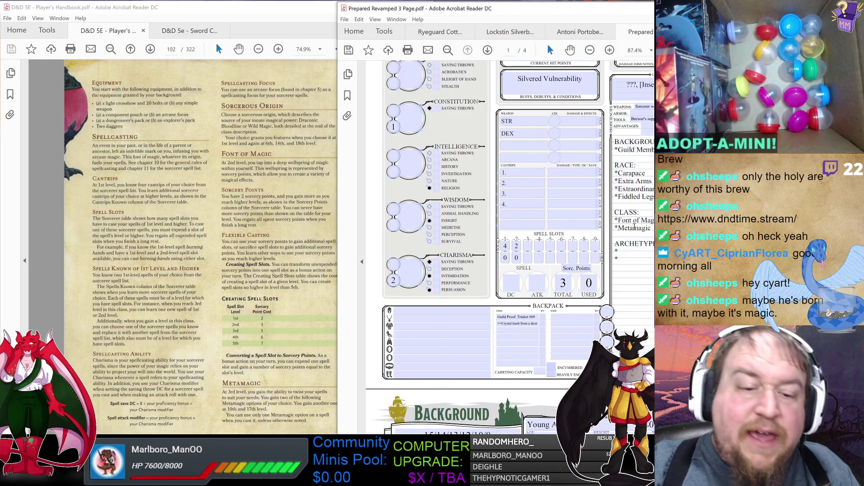
key(Return)
text(*)
key(Return)
text(*)
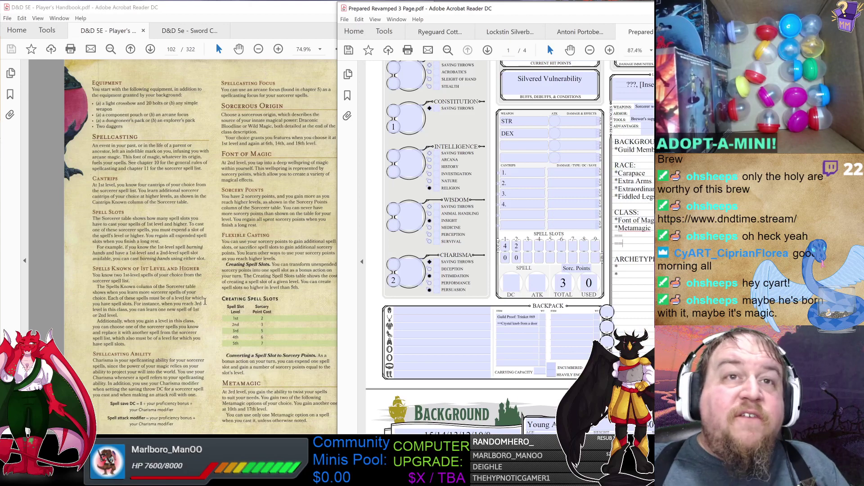
click(287, 271)
Read the Quickened Spell entry on Handbook page 103, then pick the first Metamagic bullet line.
scroll(288, 269, down, 3)
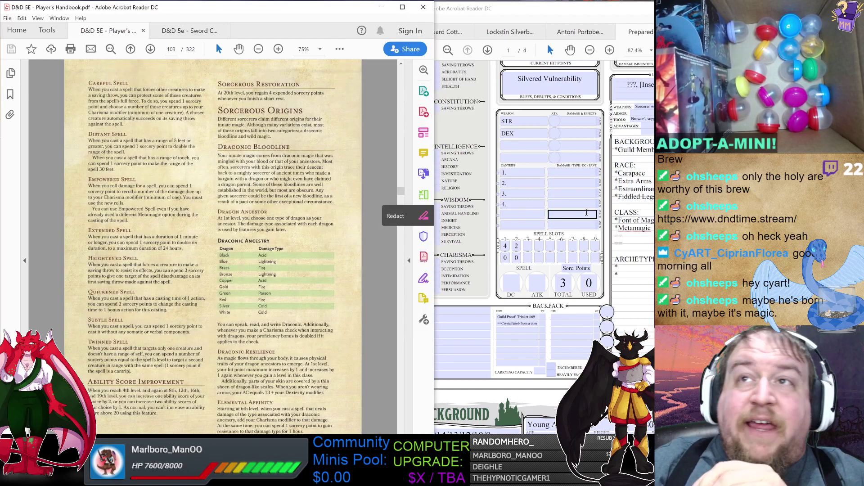
key(alt+Tab)
scroll(509, 248, down, 3)
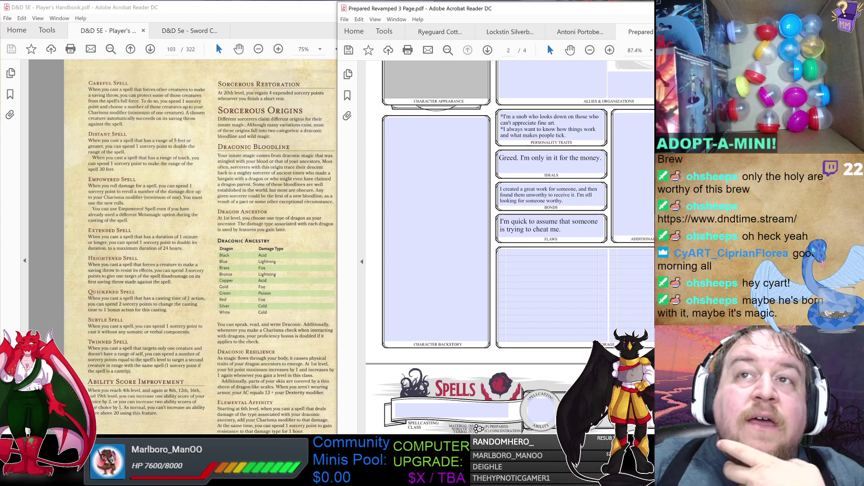
scroll(509, 248, up, 10)
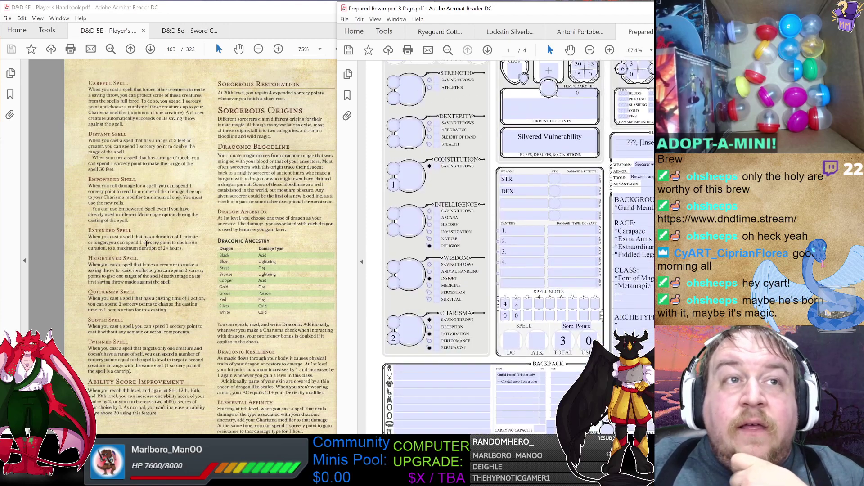
drag(101, 298, 133, 311)
click(125, 300)
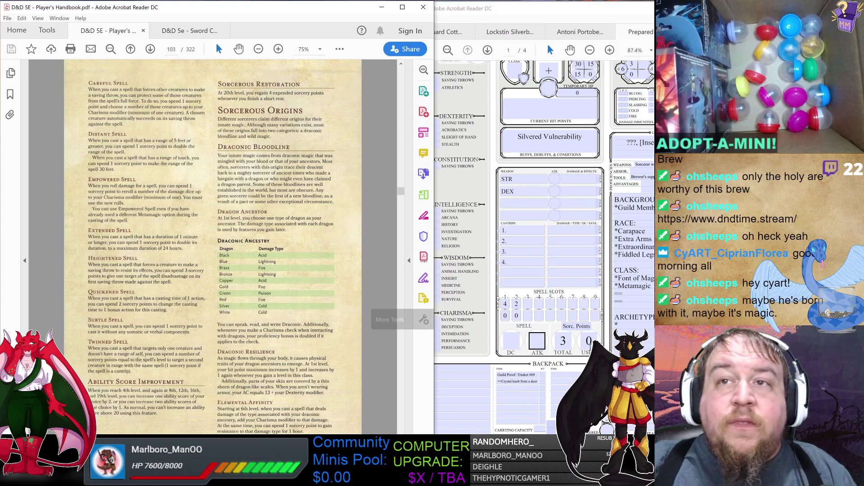
click(629, 294)
Enter Quickened under Metamagic in the CLASS features and scroll back to page 1.
text(Quickened)
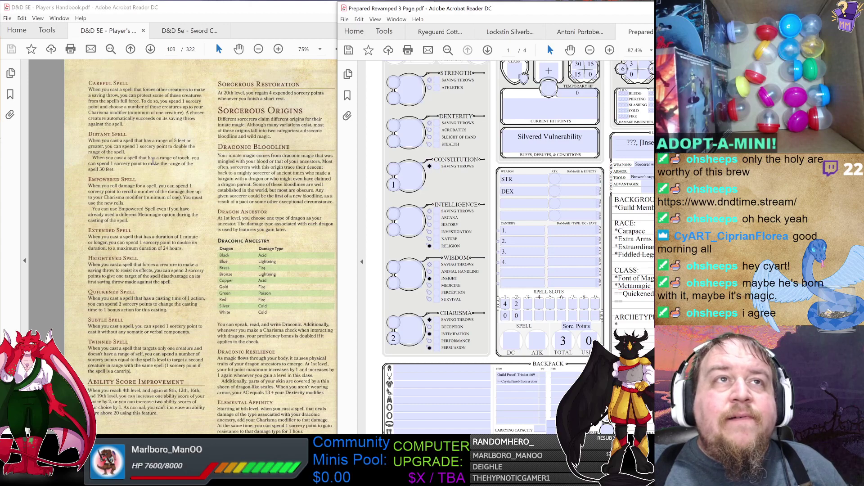
scroll(510, 247, down, 10)
scroll(510, 247, down, 2)
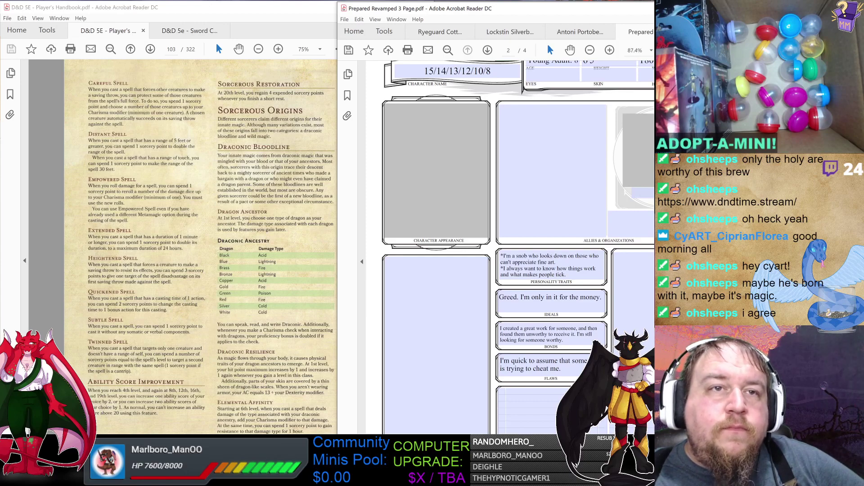
scroll(495, 248, up, 1)
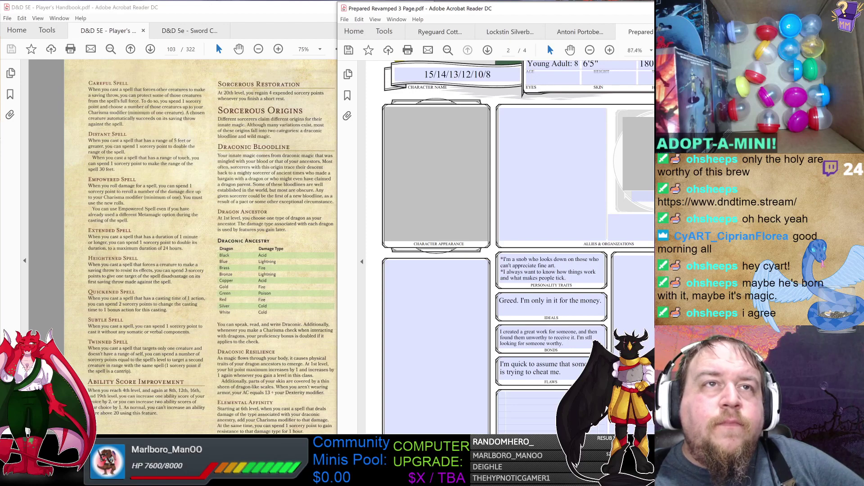
scroll(509, 248, up, 1)
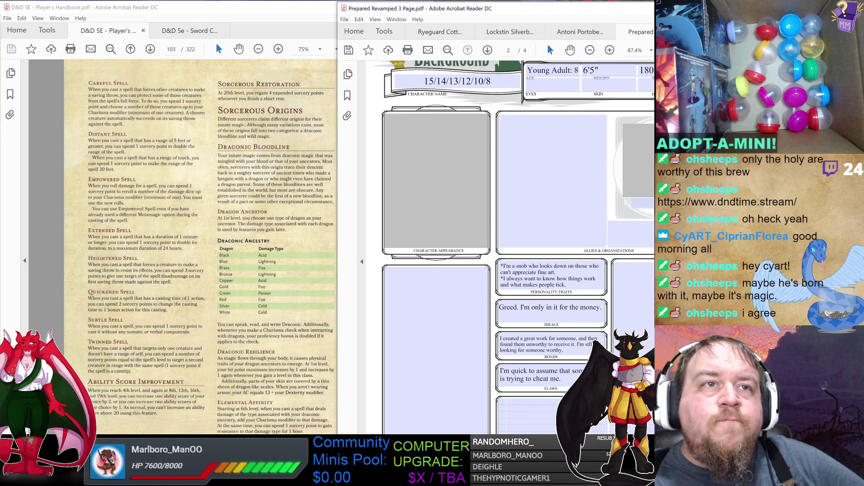
scroll(509, 247, up, 1)
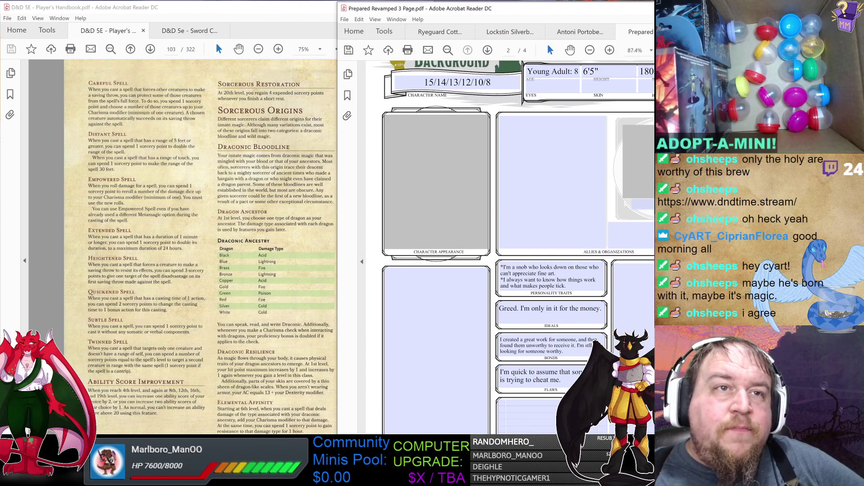
scroll(509, 248, down, 1)
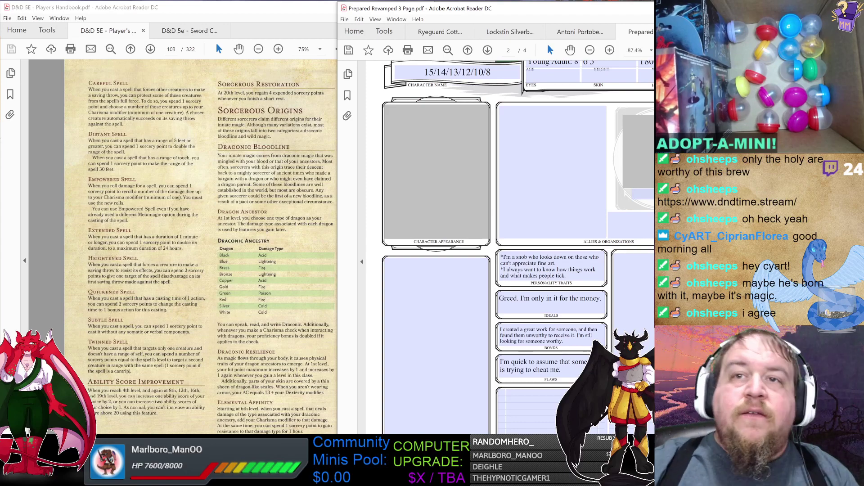
scroll(641, 215, up, 8)
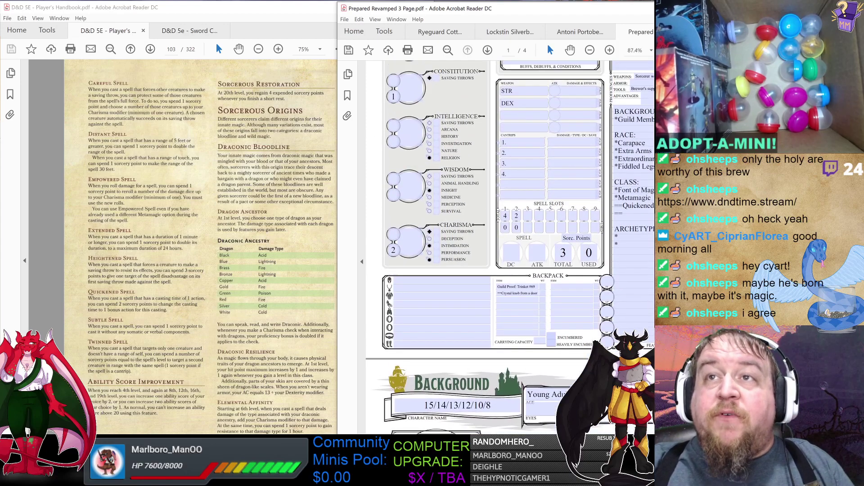
Add Twinned Spell as the second Metamagic option, checking the Handbook's Ability Score Improvement text.
text(Twinned S)
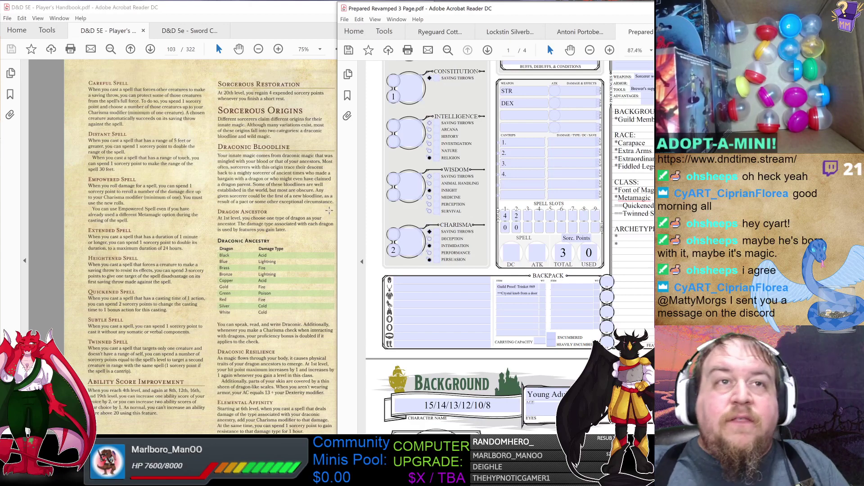
click(170, 275)
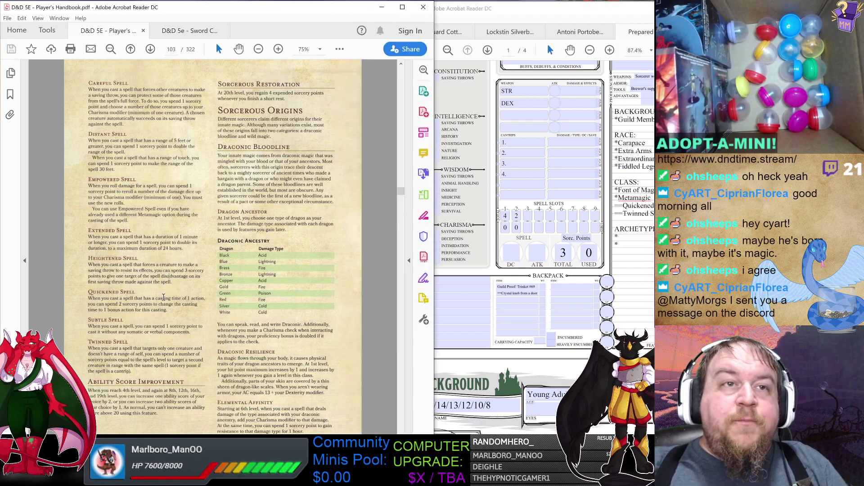
drag(130, 390, 155, 407)
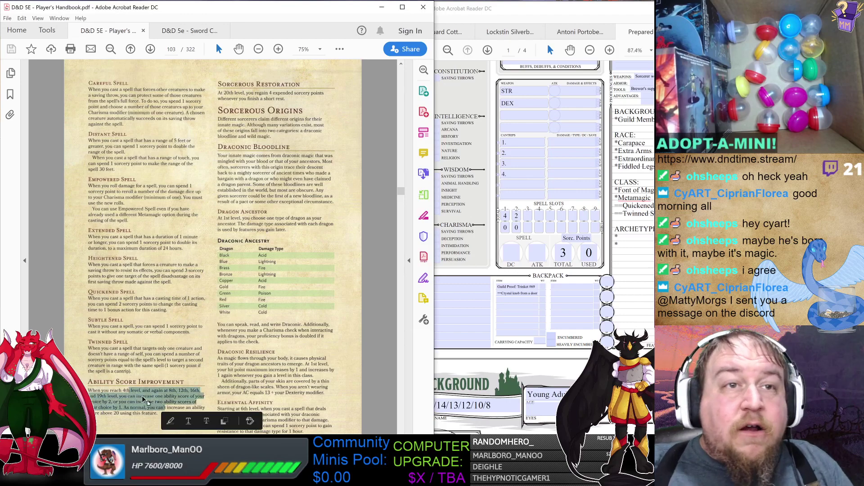
click(173, 199)
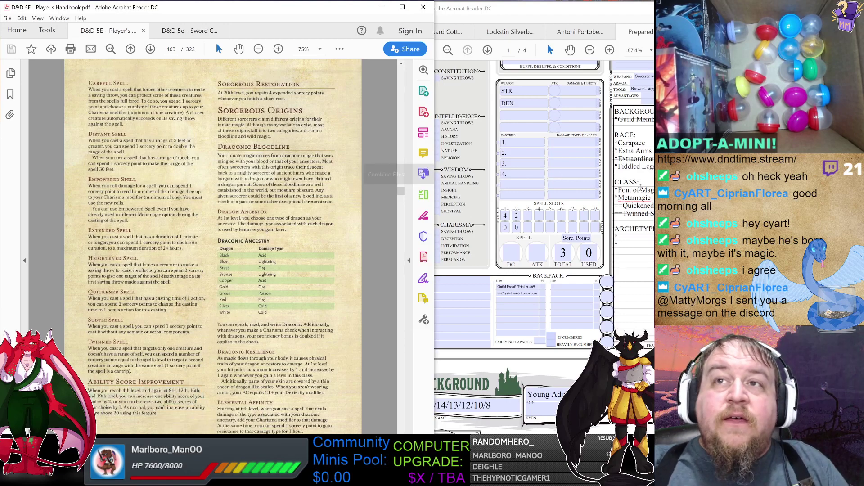
click(636, 250)
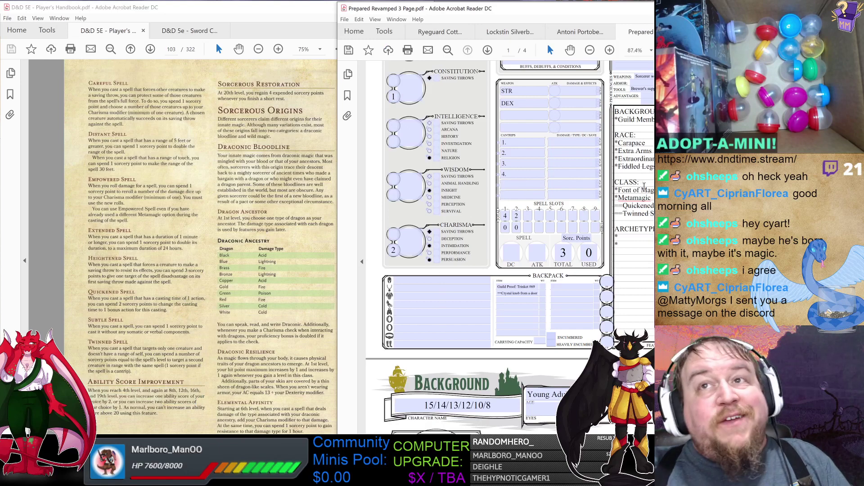
scroll(443, 153, up, 3)
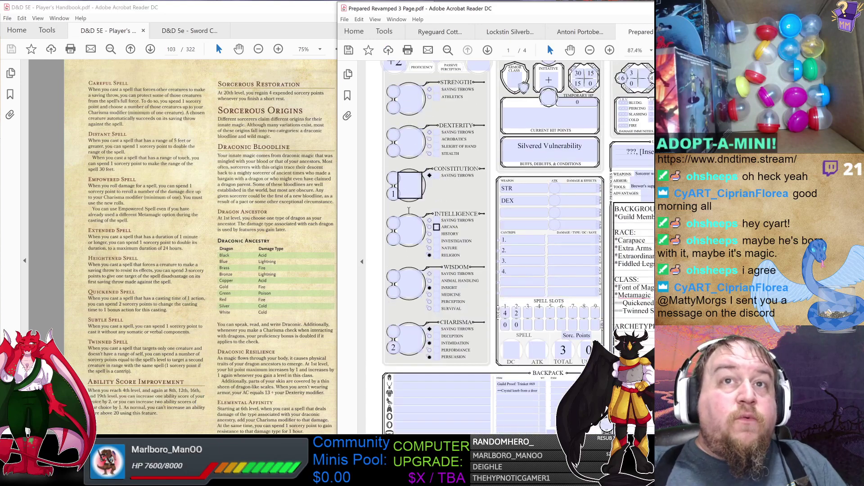
scroll(409, 284, up, 3)
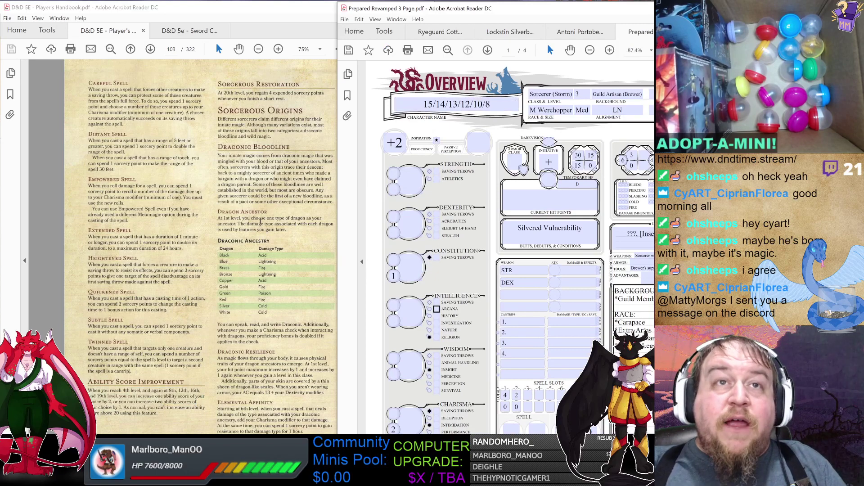
click(266, 190)
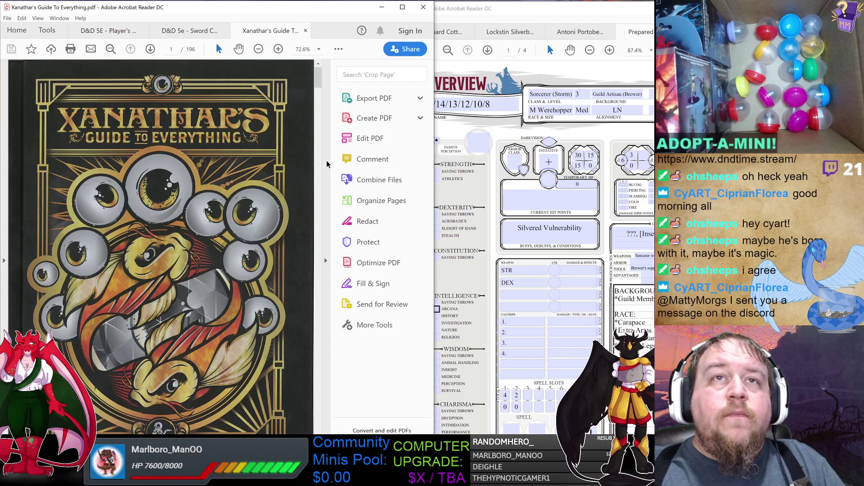
Collapse the tools pane and jump Xanathar's Guide to page 52, Shadow Magic Features.
click(324, 160)
drag(399, 87, 401, 90)
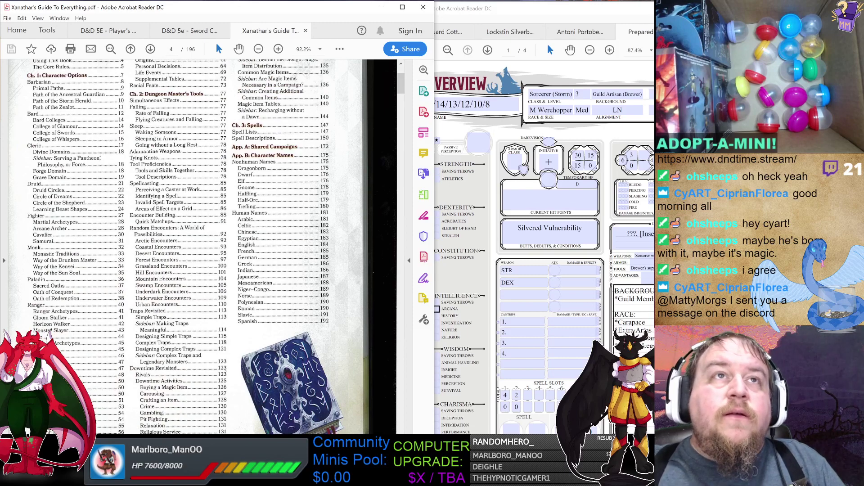
click(171, 49)
text(52)
key(Return)
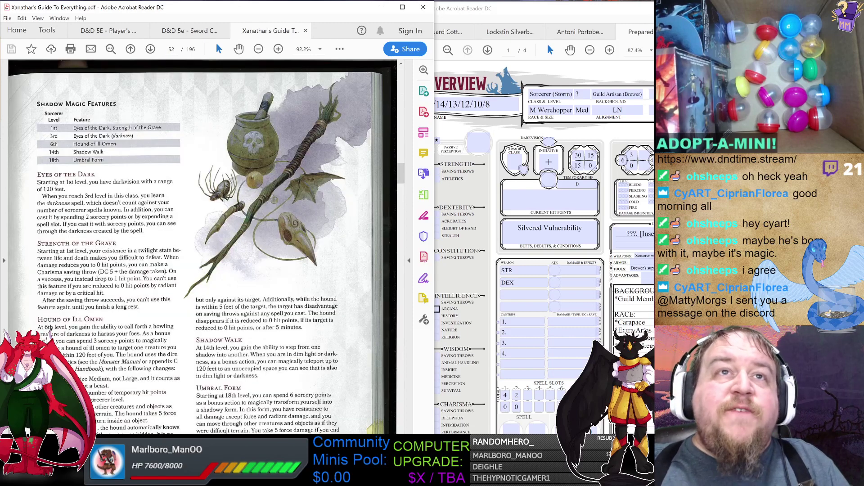
Scroll to page 53's Storm Sorcery and select the 1st-level row of its features table.
scroll(211, 295, down, 10)
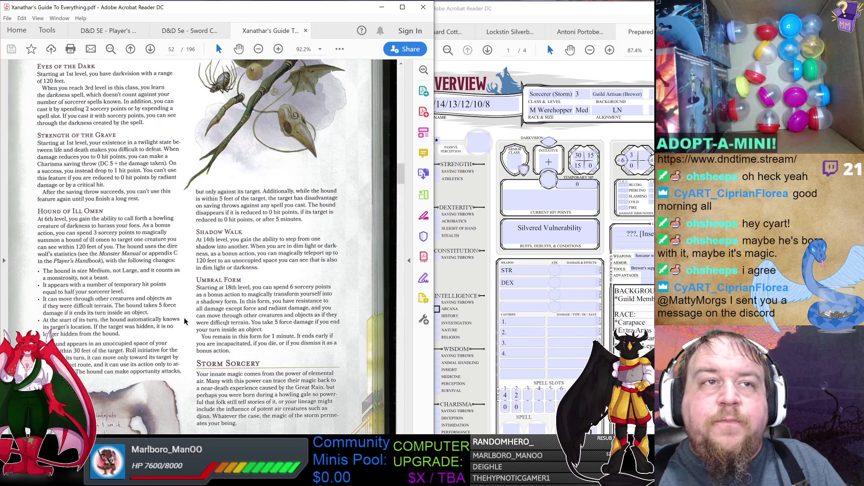
scroll(212, 310, down, 10)
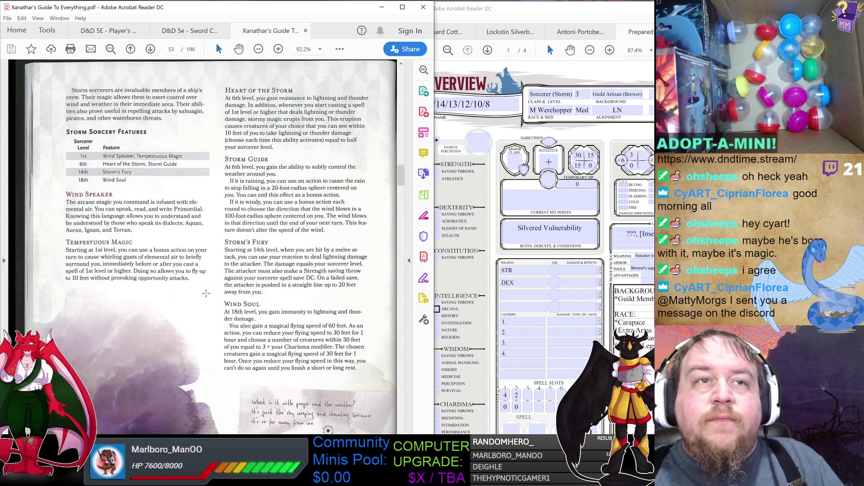
scroll(206, 285, up, 5)
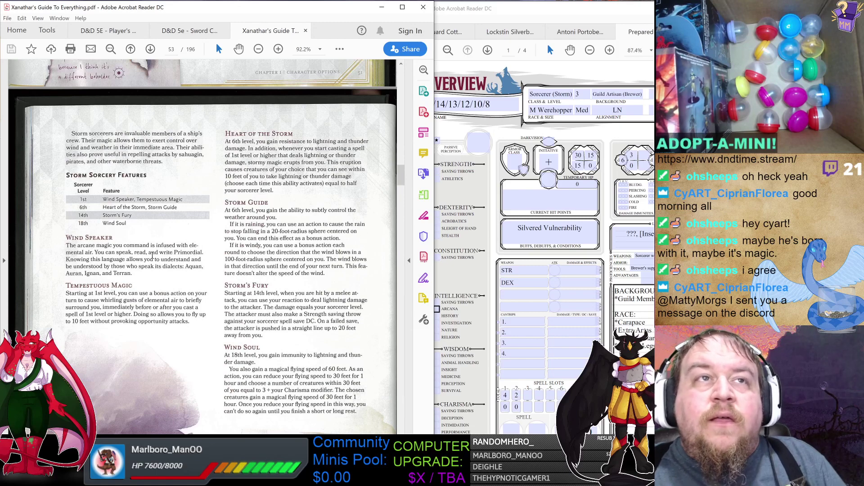
scroll(183, 264, up, 1)
scroll(193, 266, up, 2)
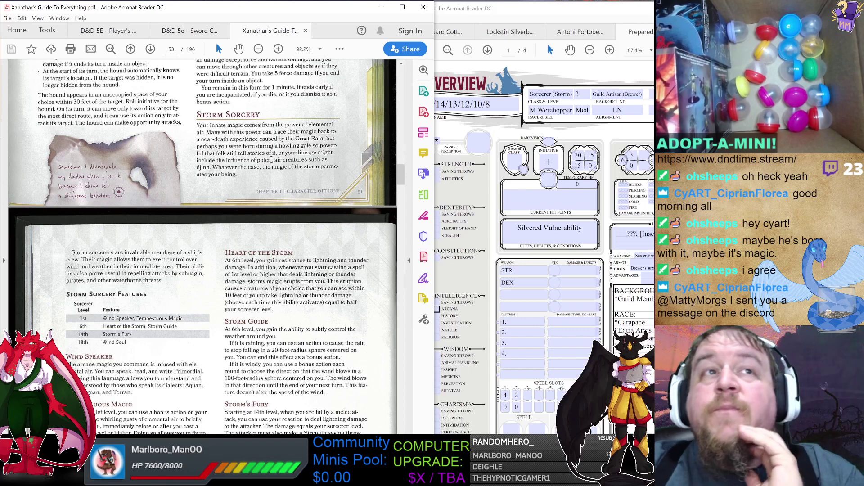
scroll(180, 216, down, 3)
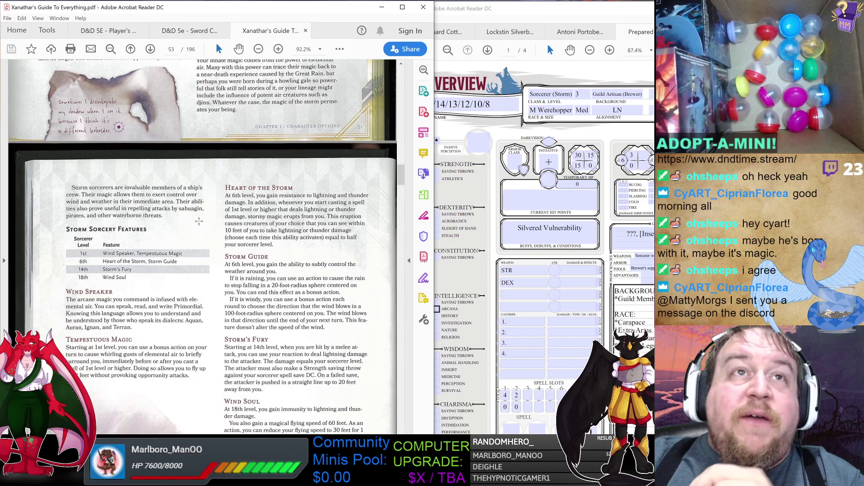
scroll(198, 228, down, 4)
scroll(204, 200, down, 1)
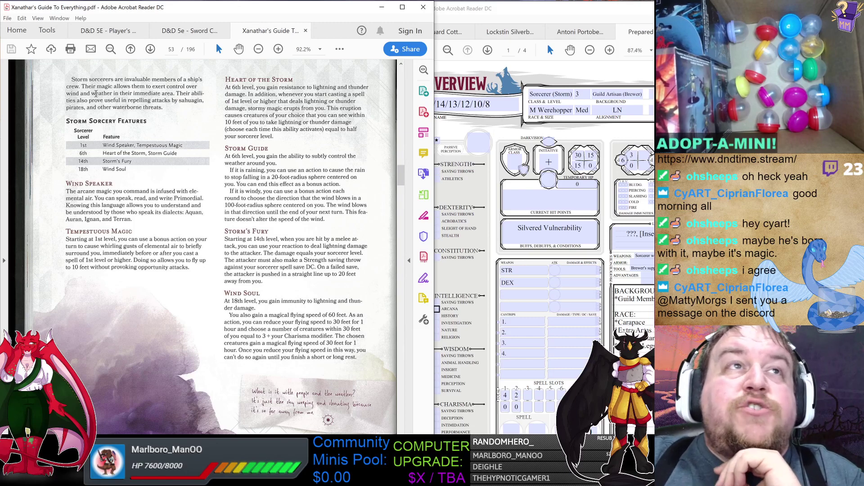
drag(81, 93, 160, 94)
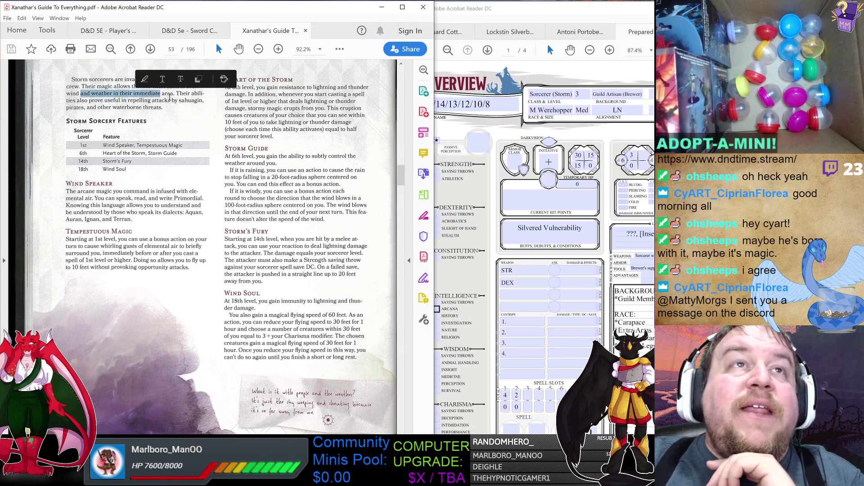
click(169, 98)
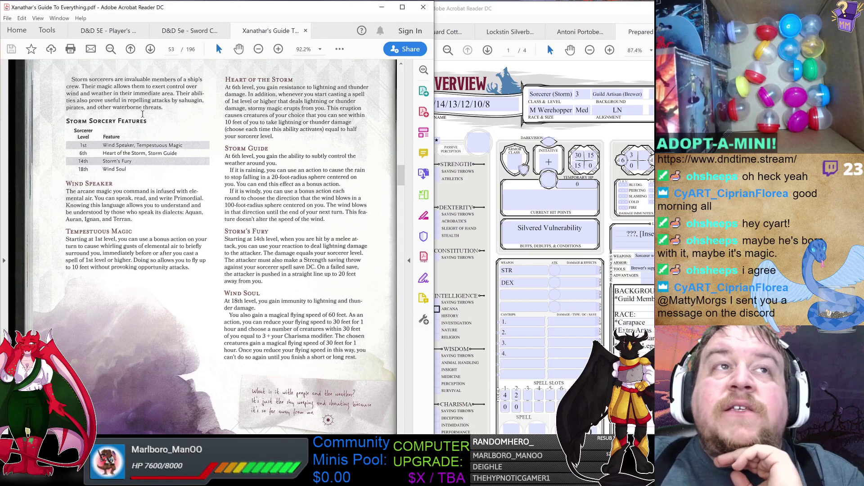
drag(79, 144, 181, 145)
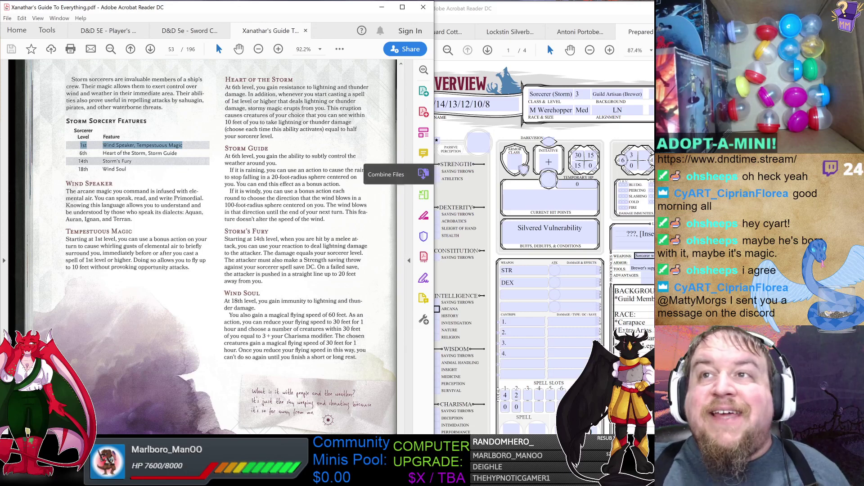
Switch between the character sheet and Xanathar's Guide, ending with the Prepared Revamped 3 Page sheet raised.
key(alt+Tab)
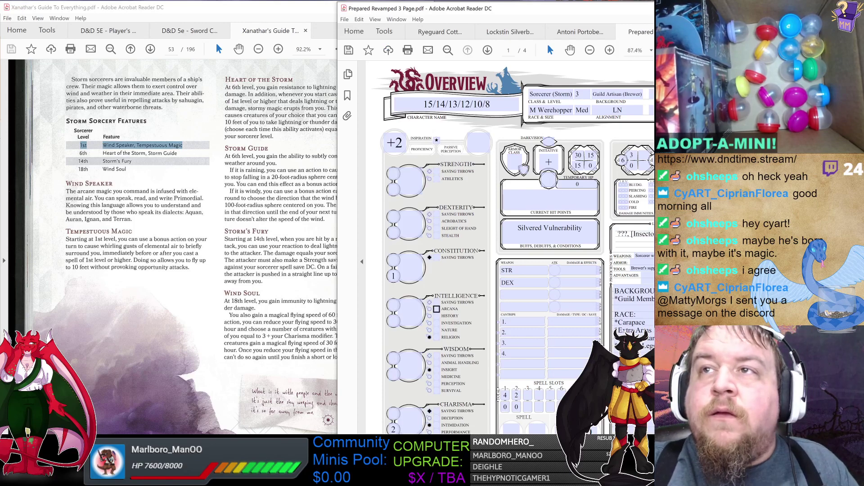
text(Pr)
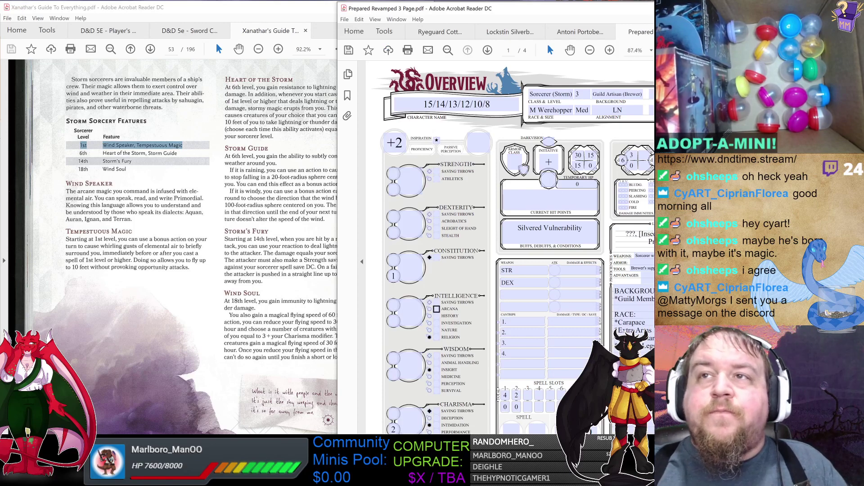
click(138, 246)
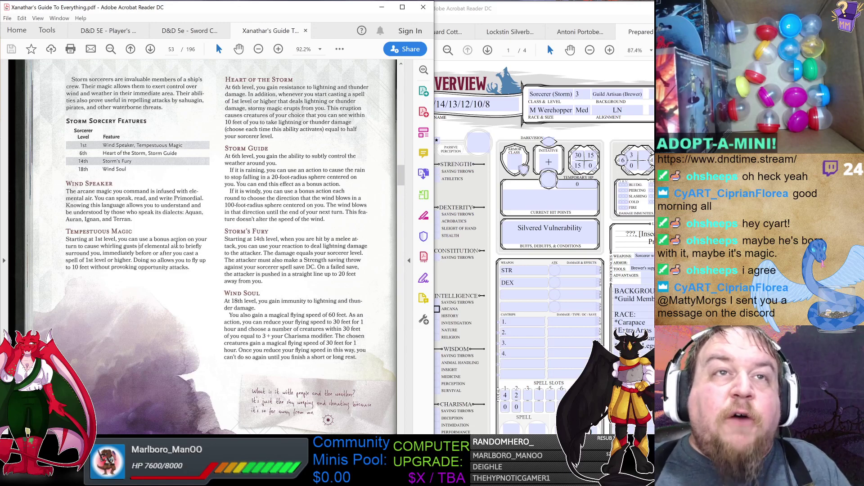
scroll(180, 254, up, 2)
scroll(179, 254, down, 2)
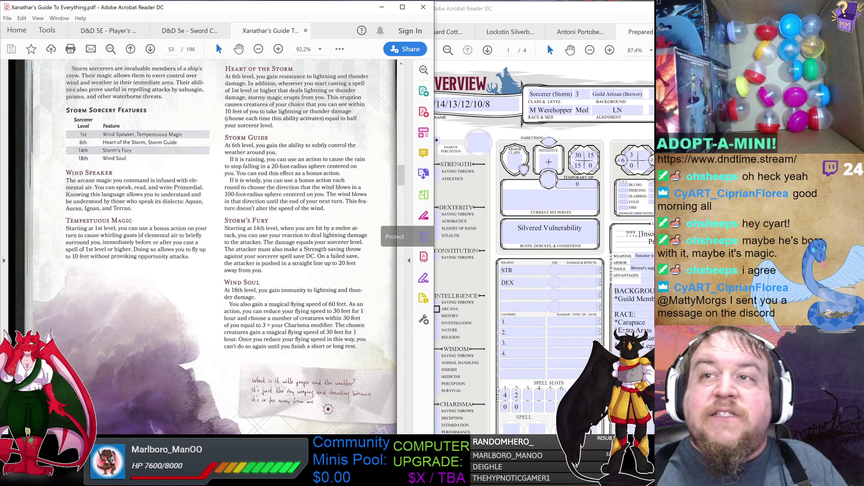
scroll(630, 311, down, 1)
scroll(630, 311, down, 1)
click(631, 311)
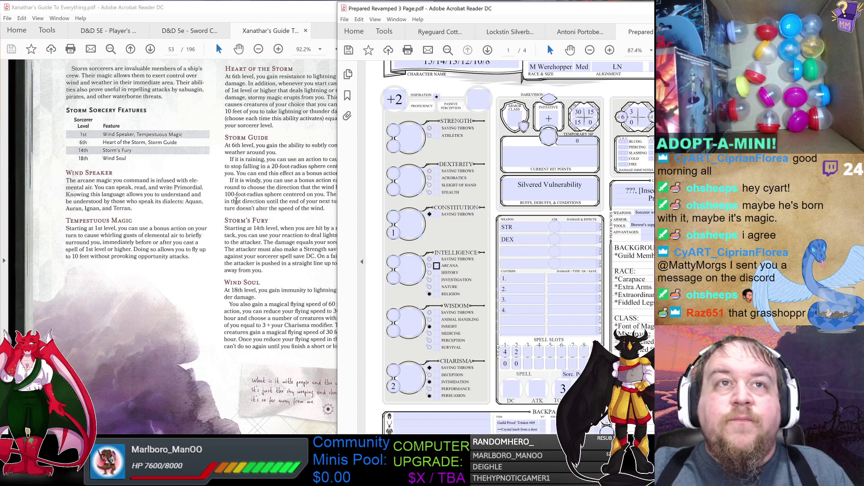
Raise Xanathar's Guide and scroll its Storm Sorcery page.
click(268, 207)
scroll(268, 207, down, 1)
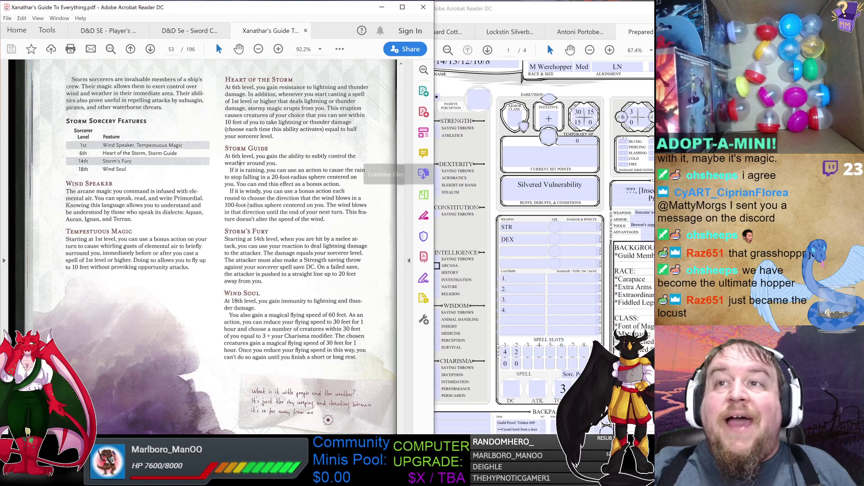
Switch to the character sheet, scroll pages 1–2 and back, and focus the first cantrip's damage field.
key(alt+Tab)
scroll(518, 247, down, 3)
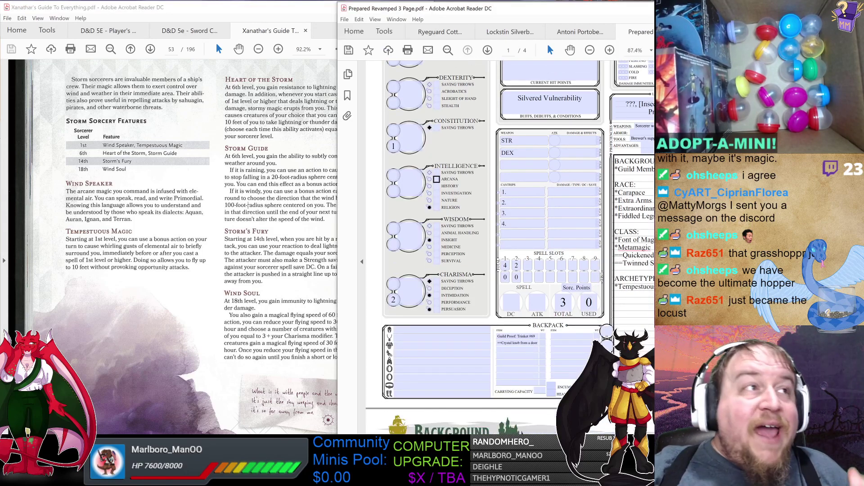
scroll(508, 247, down, 15)
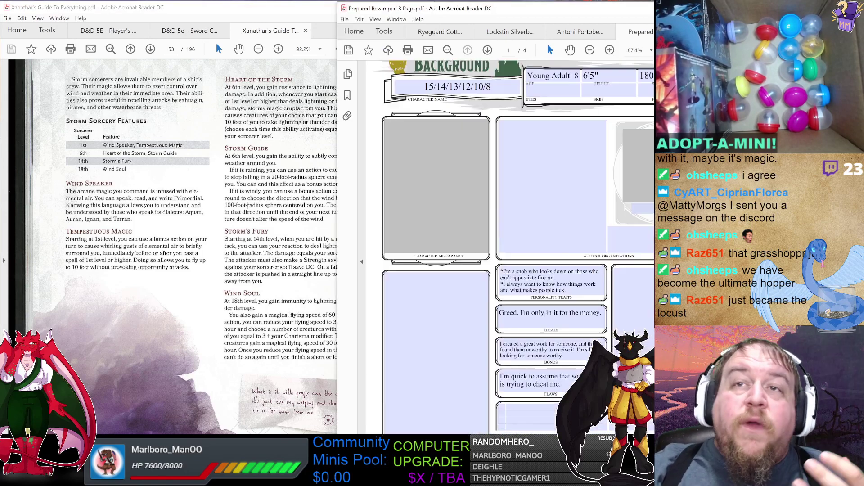
scroll(509, 247, down, 3)
scroll(509, 247, up, 3)
scroll(518, 248, up, 1)
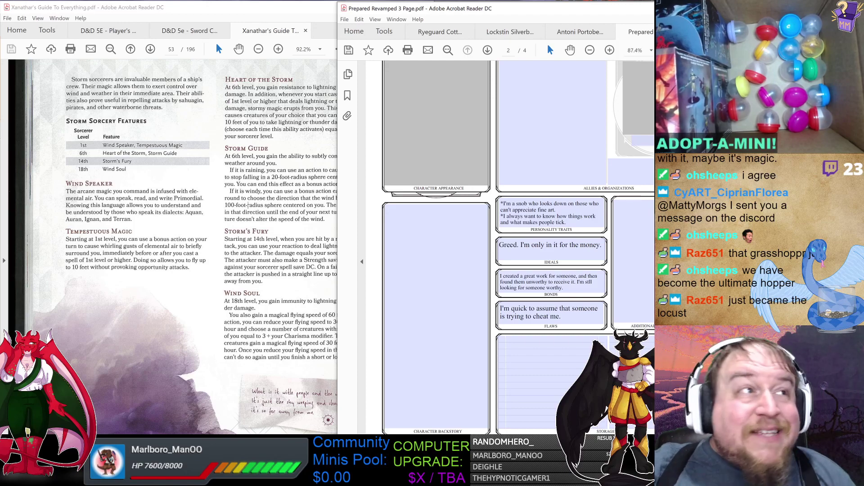
scroll(509, 247, up, 1)
scroll(415, 226, up, 10)
scroll(415, 226, up, 3)
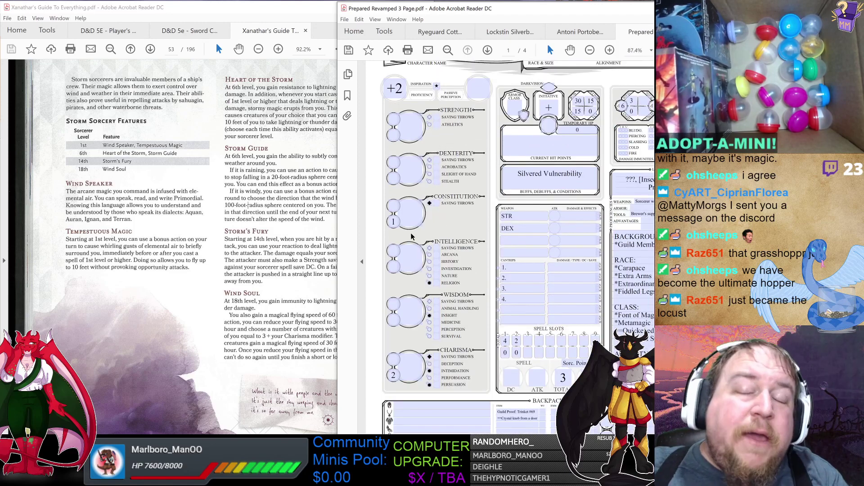
click(576, 269)
scroll(576, 269, down, 3)
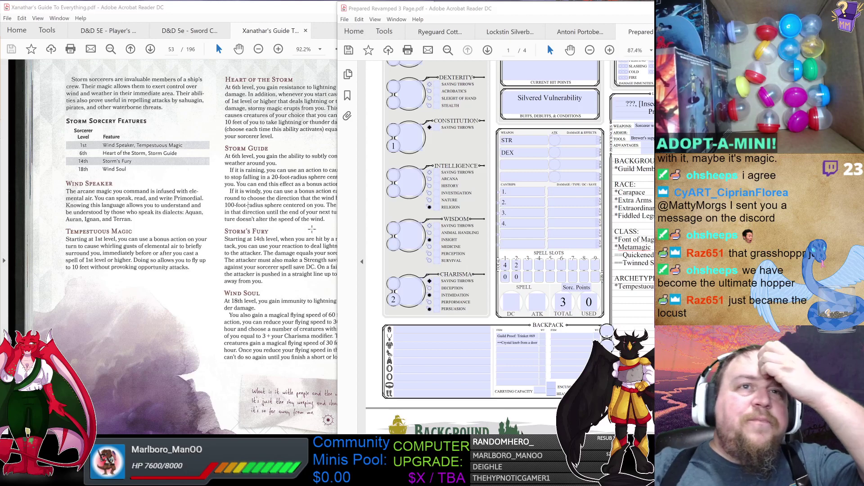
Select the 15/14/13/12/10/8 text in the name field, then scroll through the sheet's pages.
click(400, 142)
scroll(399, 141, up, 5)
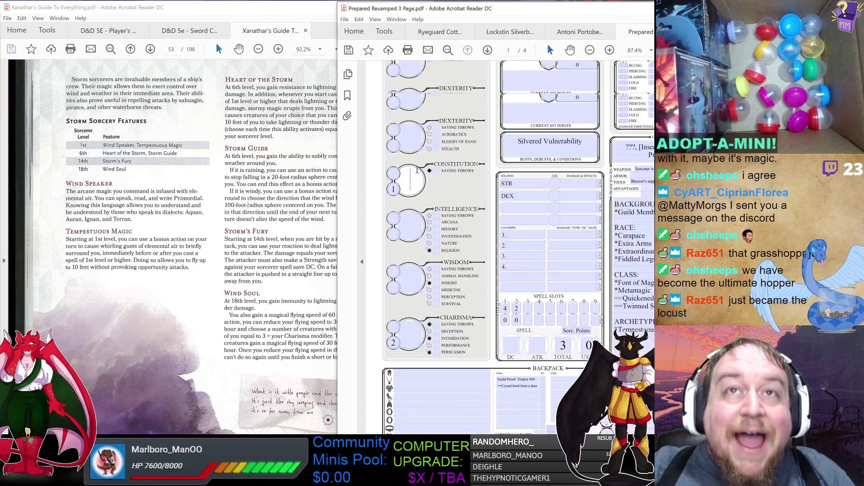
click(443, 93)
drag(443, 93, 496, 94)
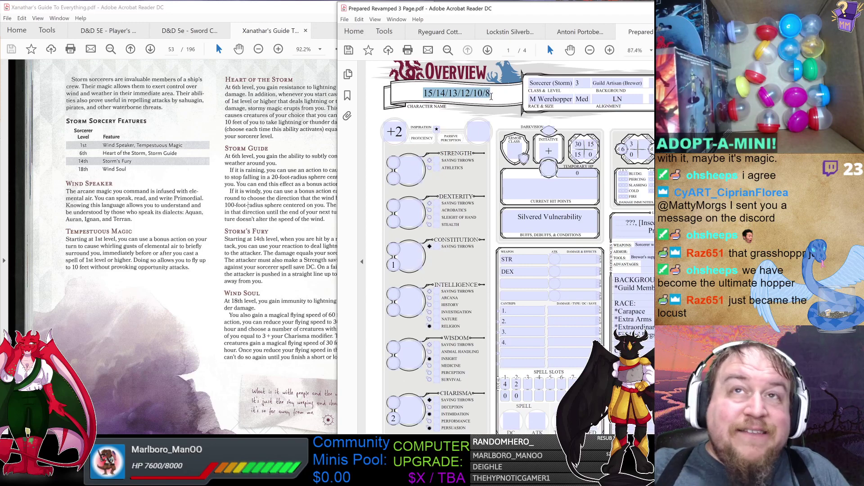
click(496, 94)
scroll(509, 248, down, 7)
scroll(509, 247, down, 3)
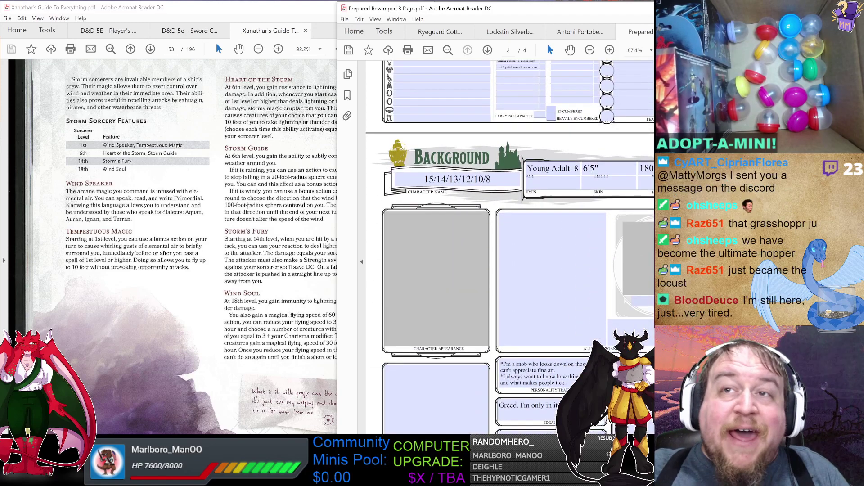
scroll(509, 247, down, 3)
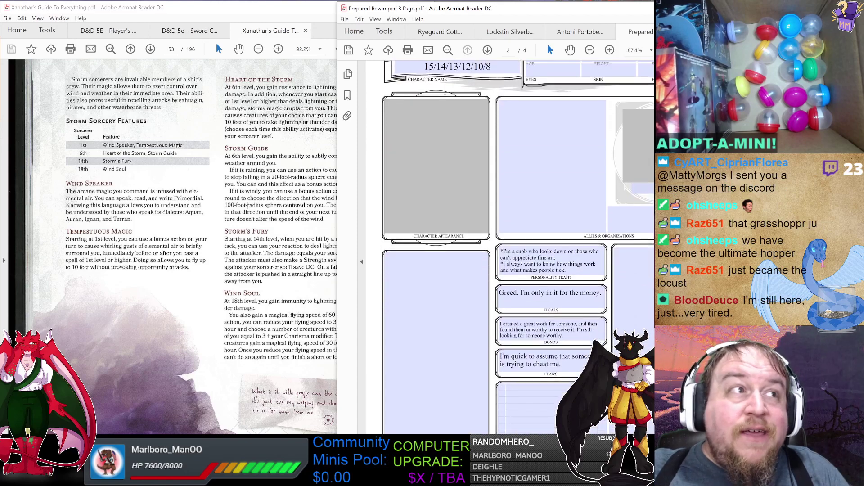
scroll(508, 248, down, 1)
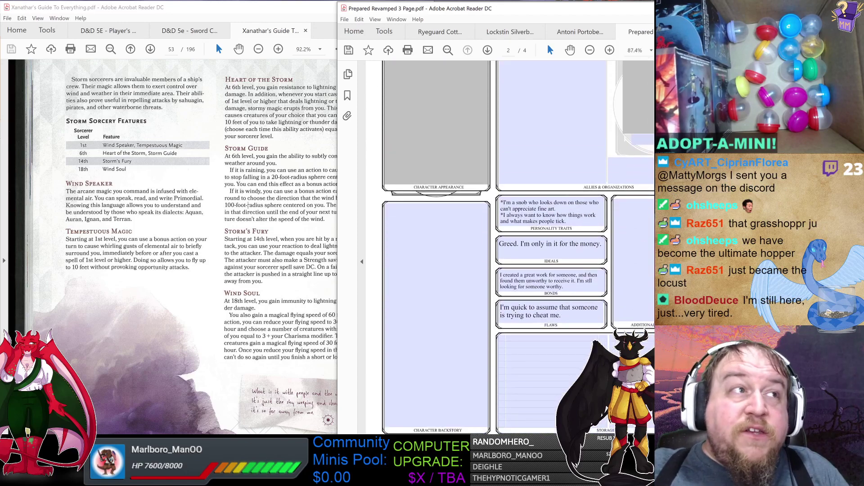
scroll(509, 248, up, 1)
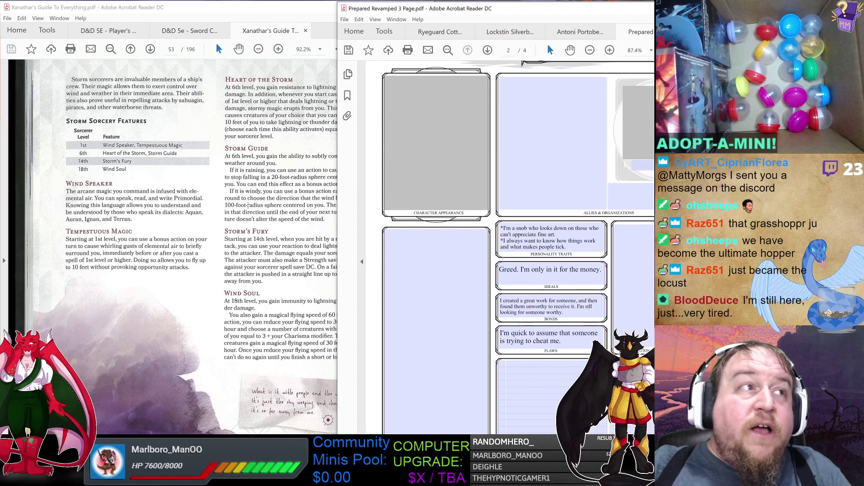
scroll(509, 248, up, 10)
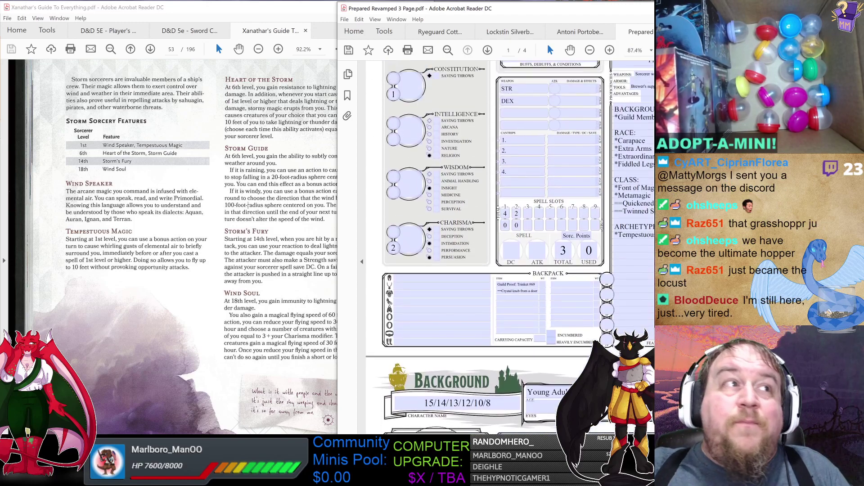
scroll(509, 248, up, 5)
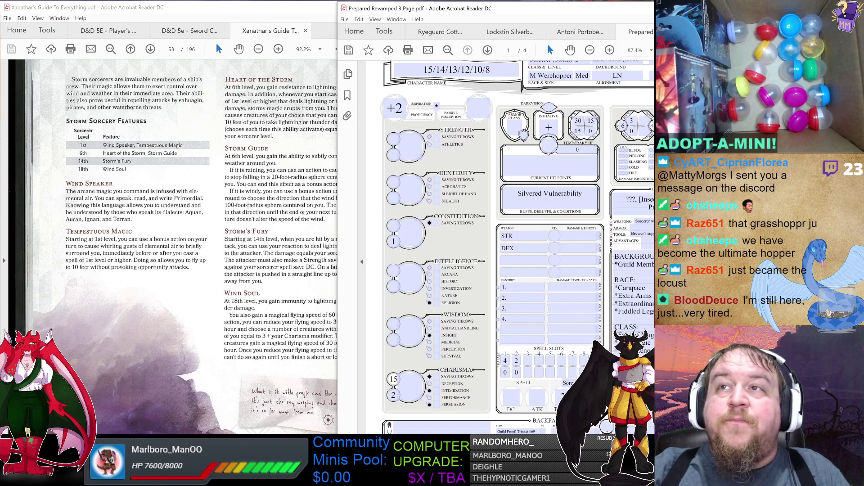
scroll(586, 218, down, 5)
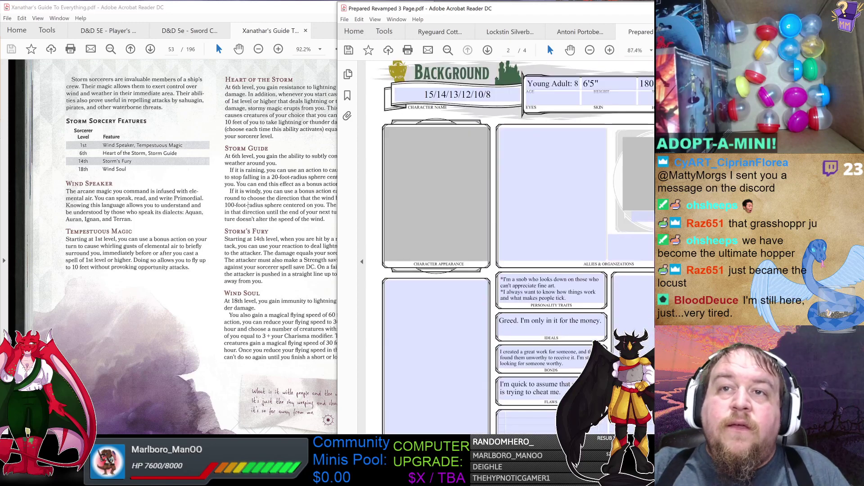
scroll(514, 238, down, 2)
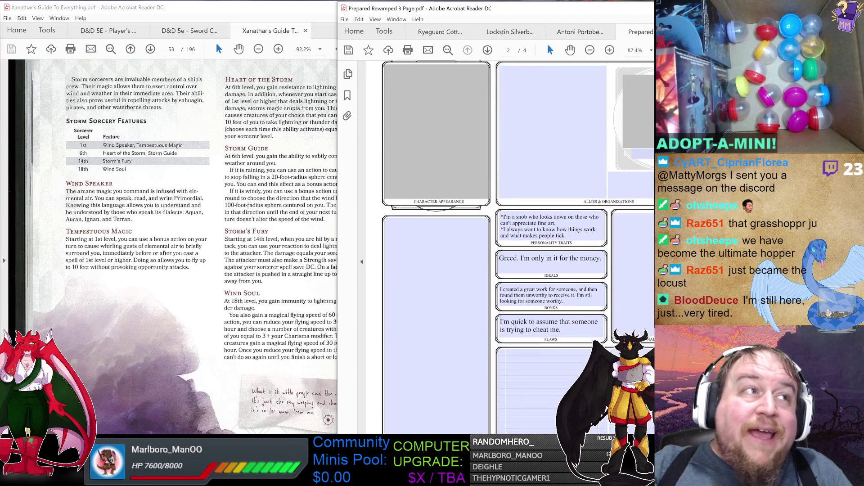
scroll(514, 238, up, 1)
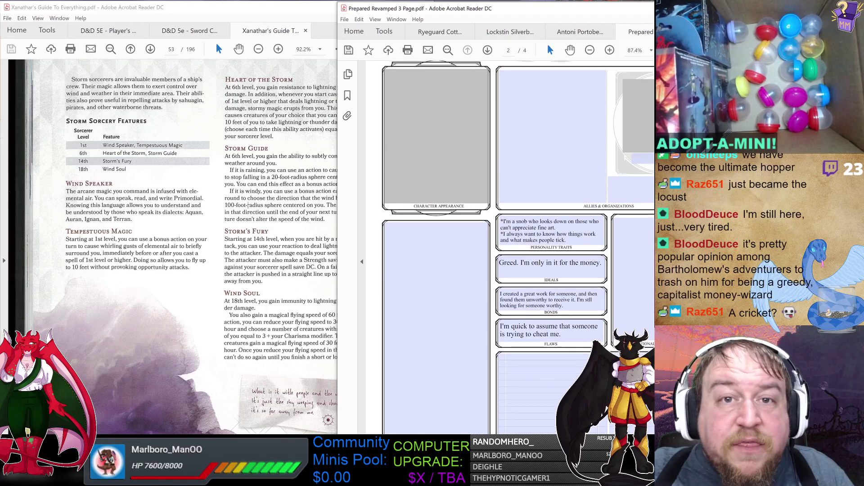
scroll(514, 239, down, 1)
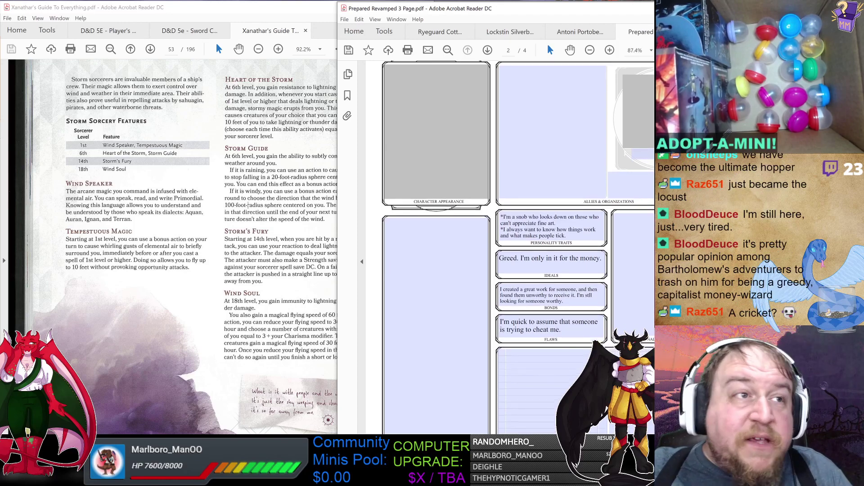
scroll(509, 247, up, 10)
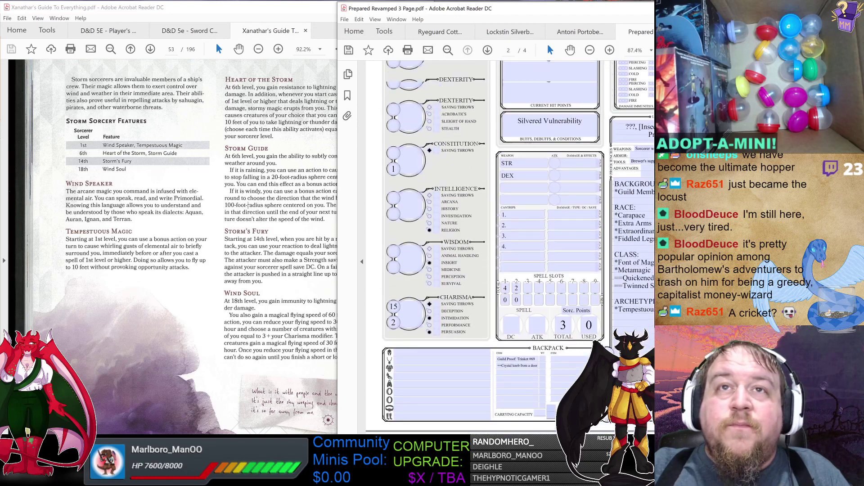
scroll(509, 248, up, 1)
scroll(509, 248, down, 2)
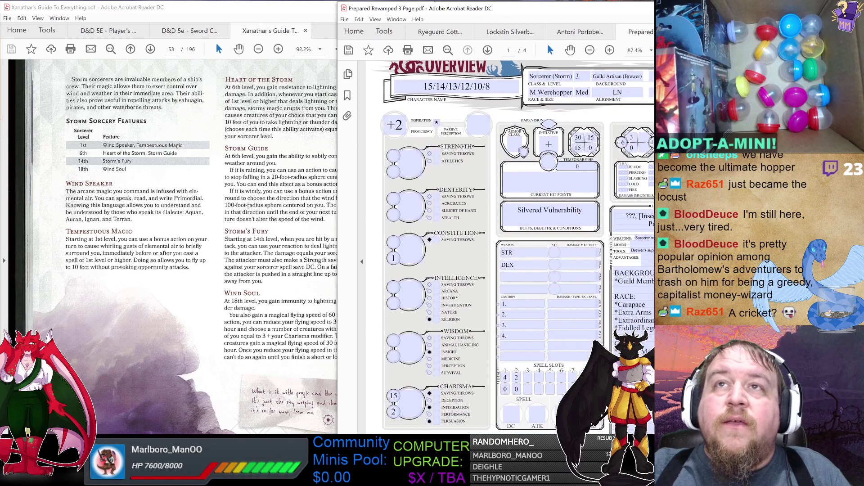
scroll(508, 247, down, 1)
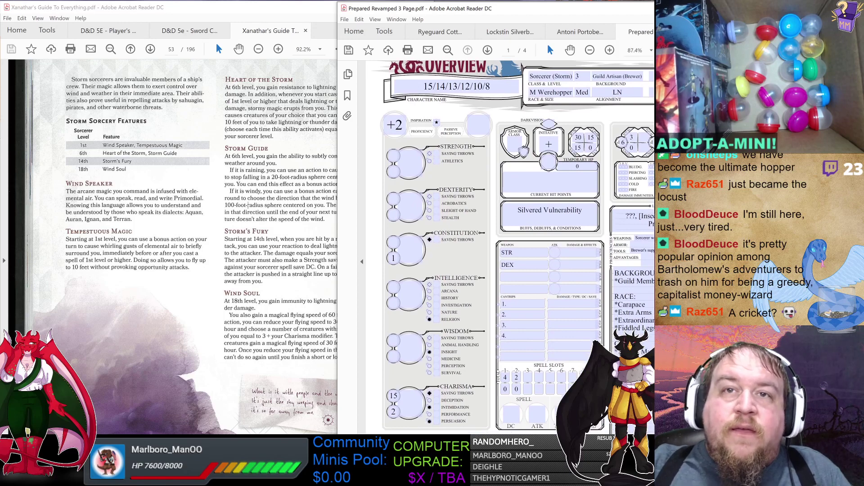
scroll(509, 248, down, 1)
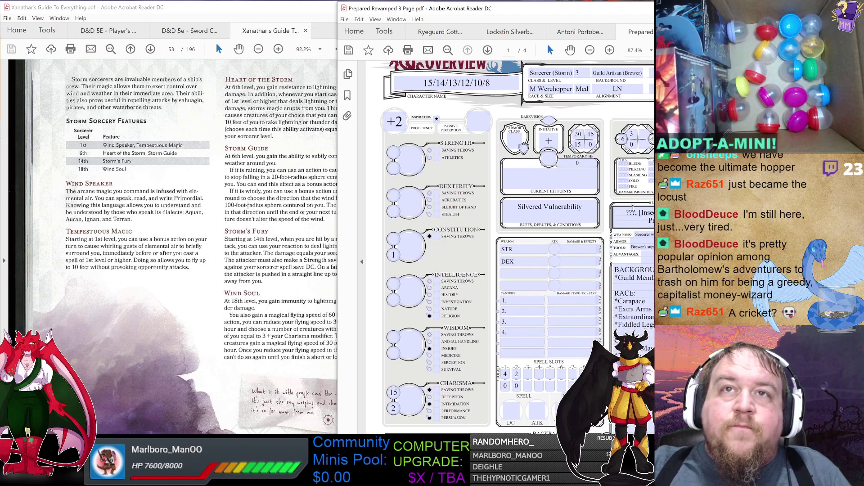
scroll(509, 248, up, 1)
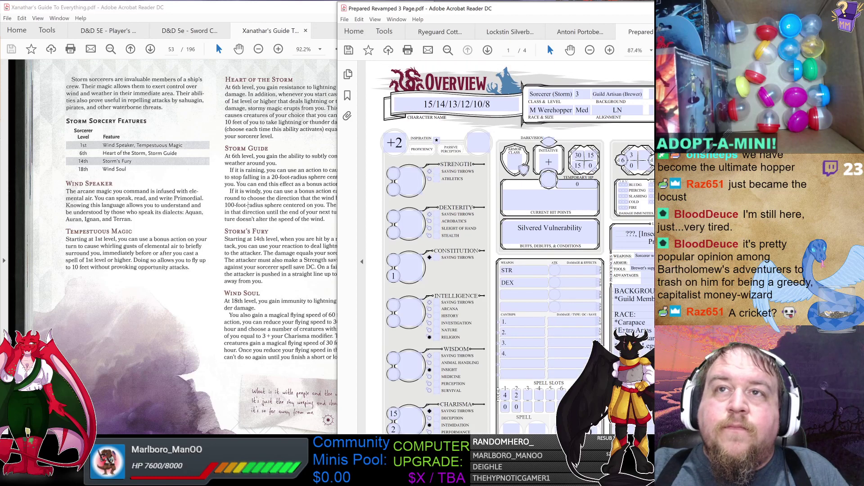
scroll(406, 198, down, 1)
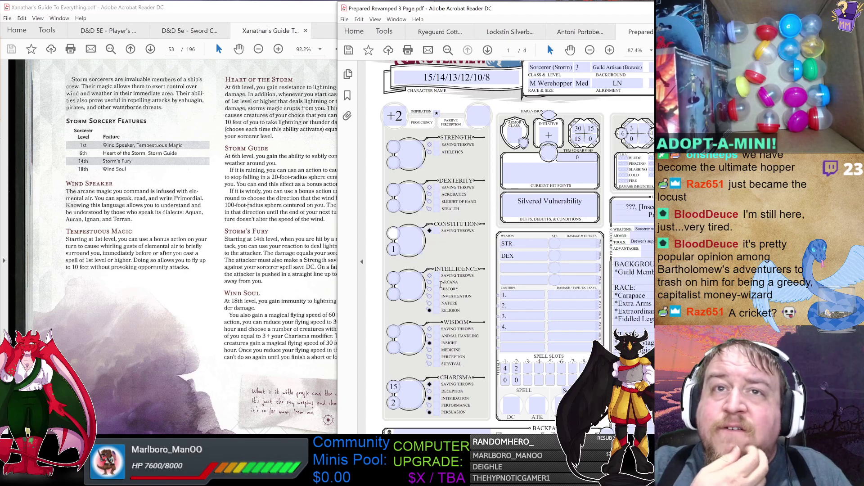
Enter Dexterity 14 and Constitution 13 in the ability score circles.
click(393, 189)
text(14)
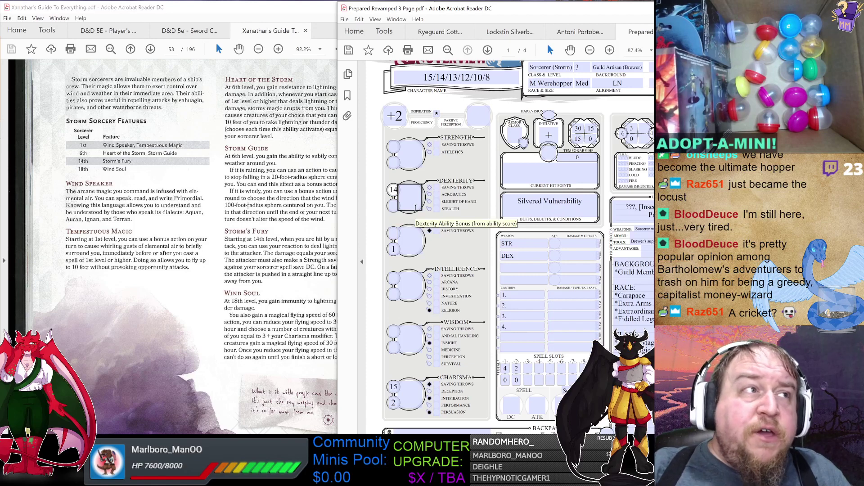
click(393, 233)
text(13)
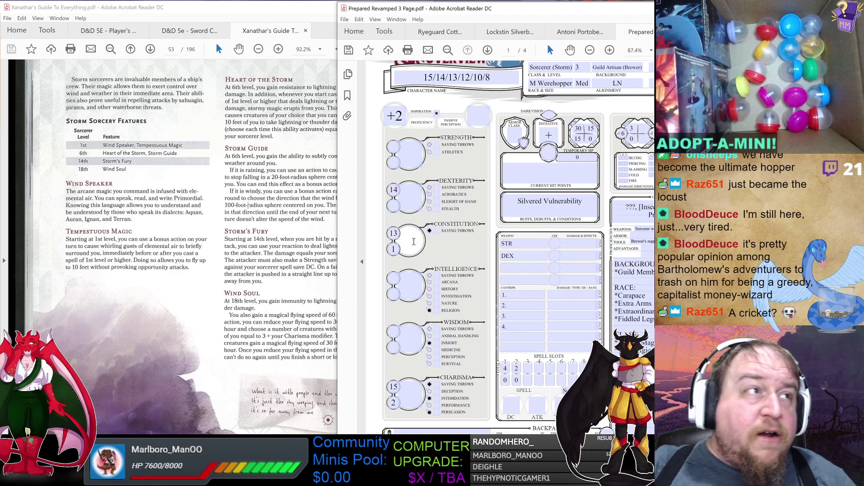
click(413, 242)
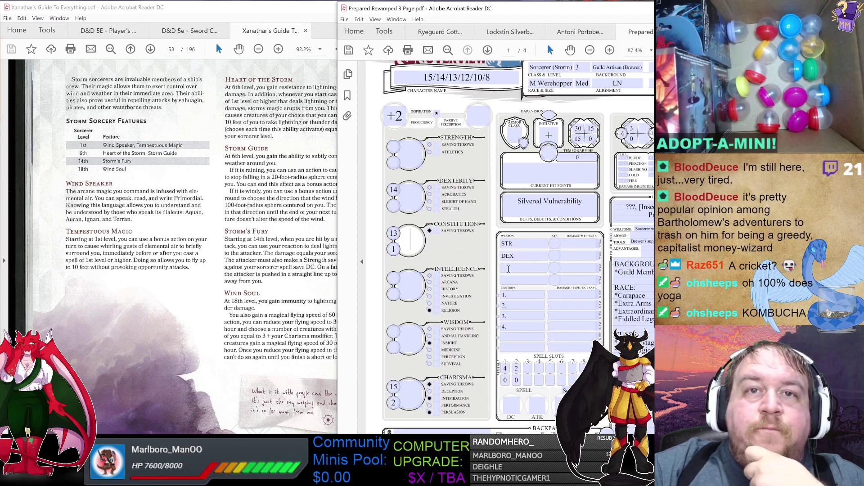
Enter Intelligence 12, Strength 10 and Wisdom 8 in the ability score circles.
scroll(508, 247, down, 15)
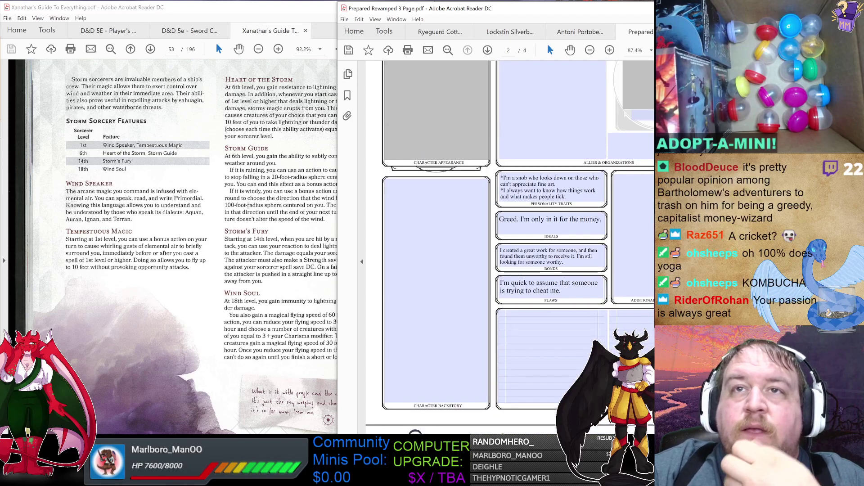
scroll(509, 248, up, 12)
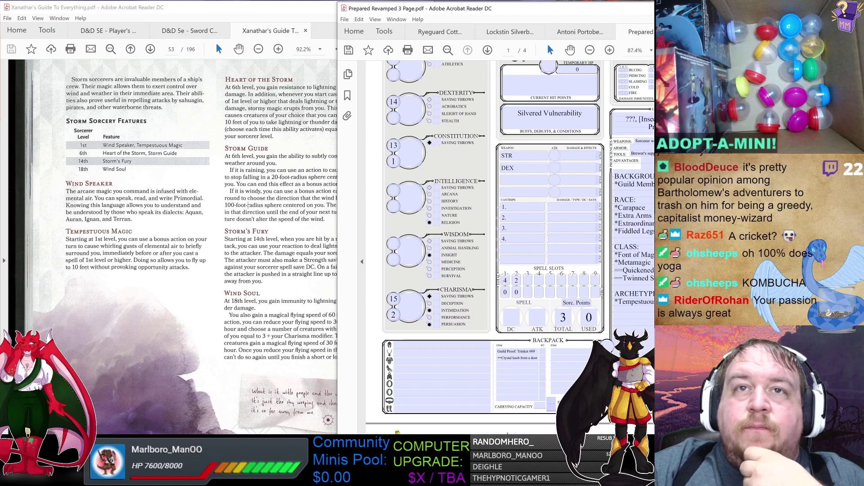
scroll(508, 247, up, 2)
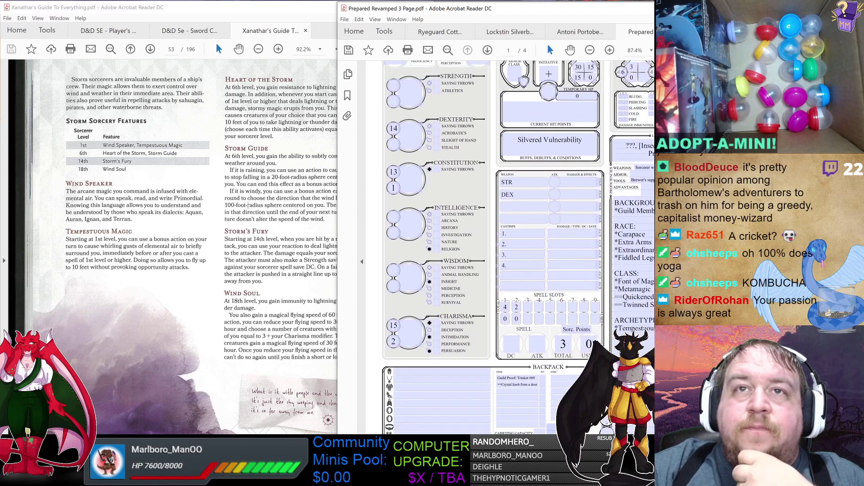
scroll(517, 247, up, 1)
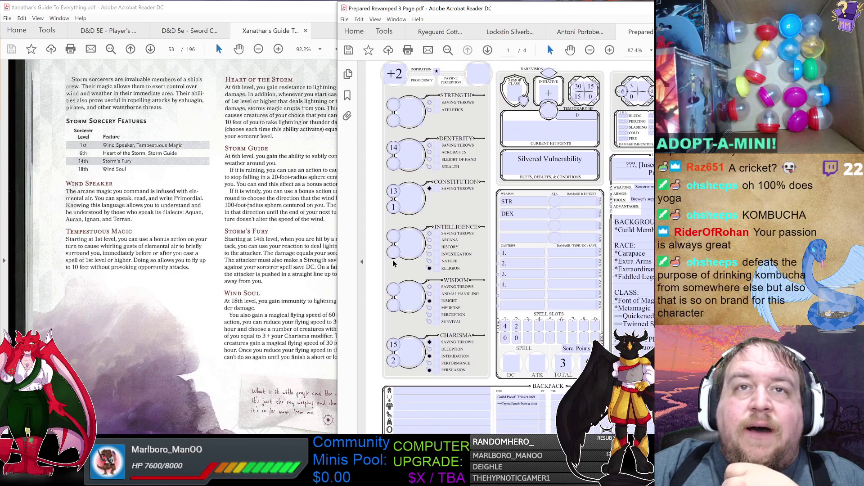
click(394, 234)
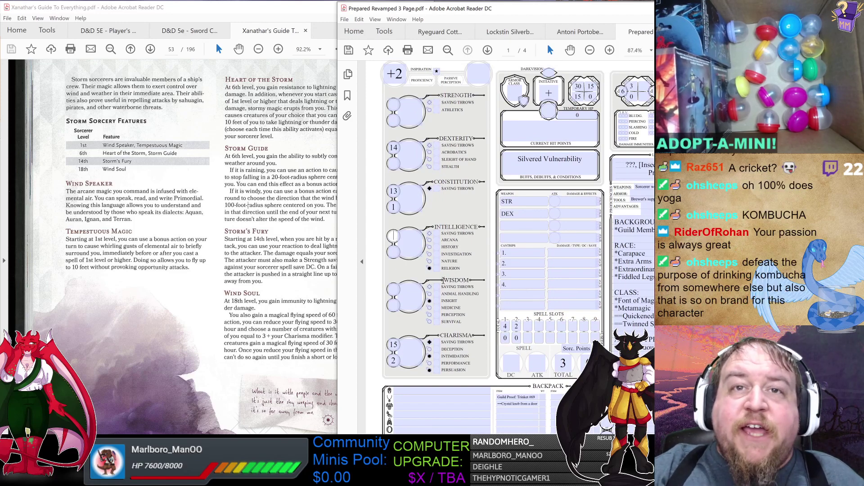
text(12)
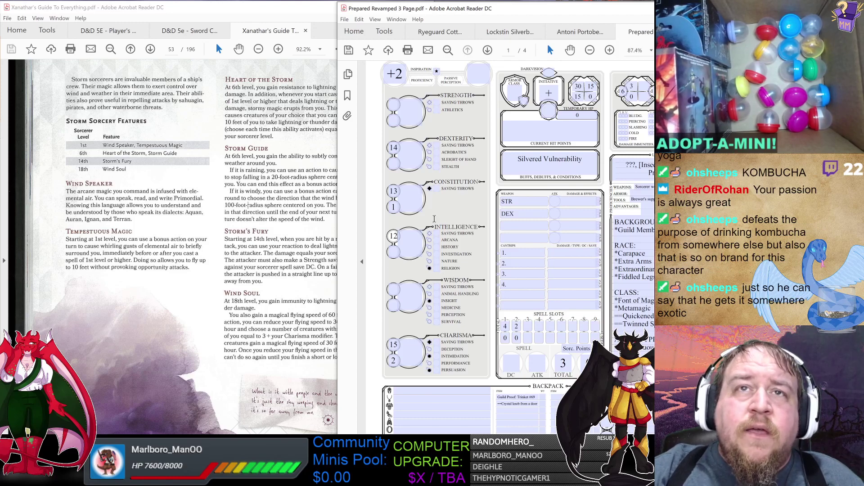
click(394, 107)
text(10)
click(399, 296)
text(8)
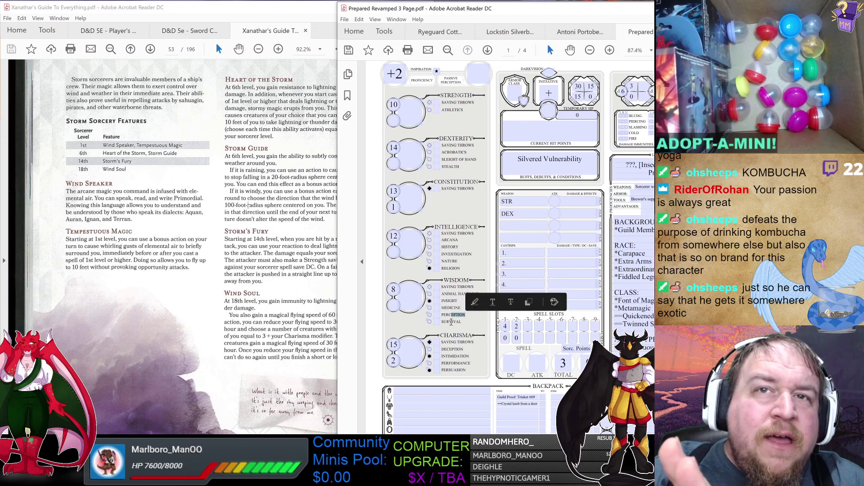
drag(450, 314, 460, 323)
click(450, 315)
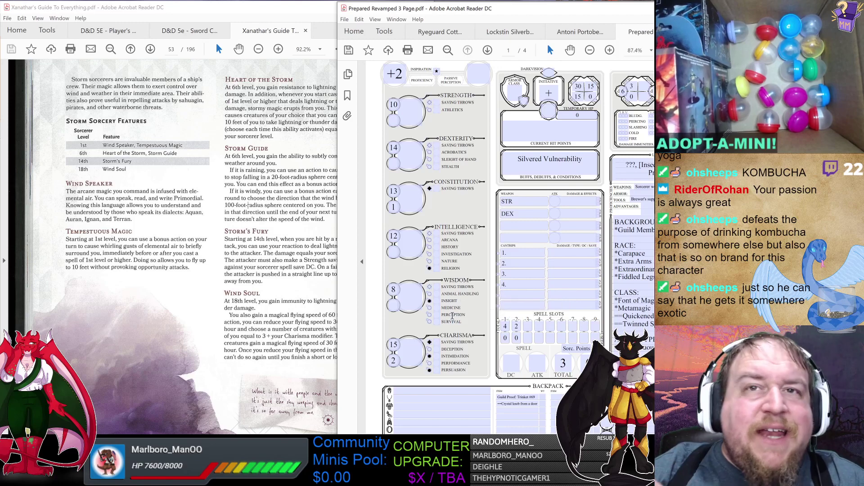
drag(442, 300, 456, 299)
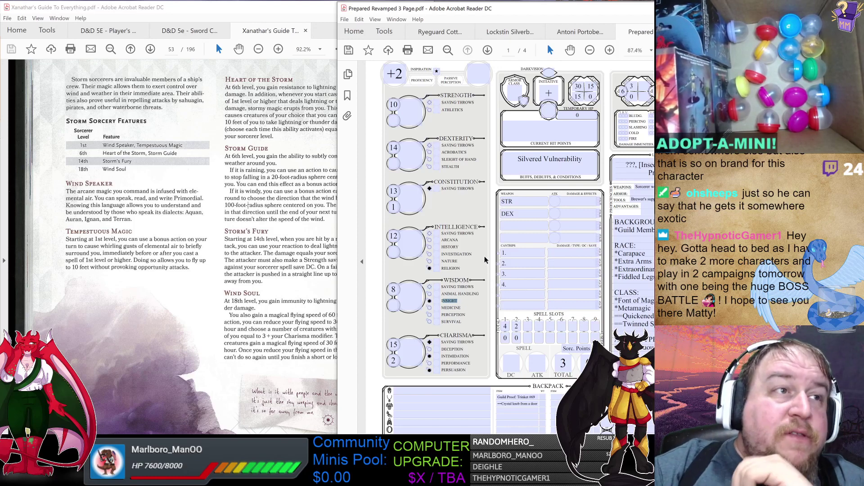
click(411, 243)
click(415, 296)
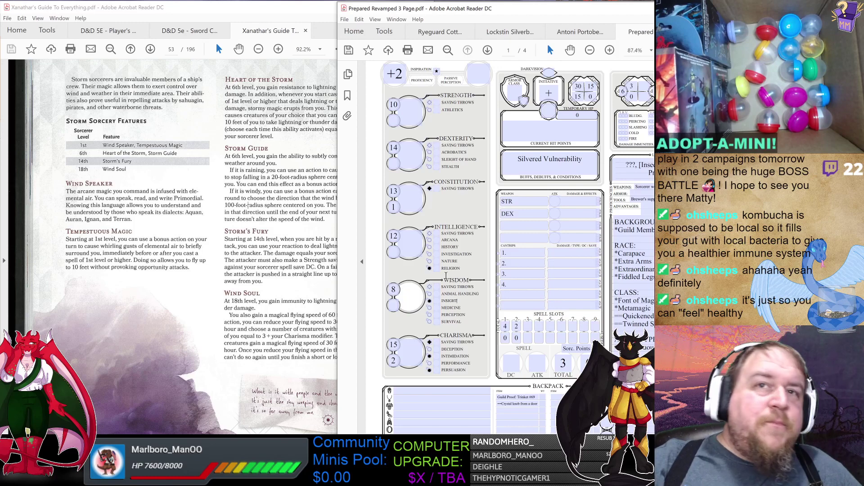
click(409, 243)
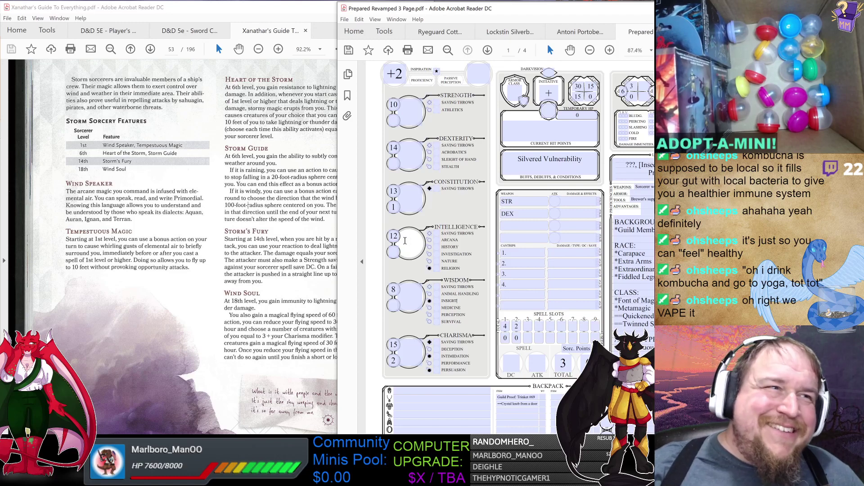
scroll(404, 250, up, 1)
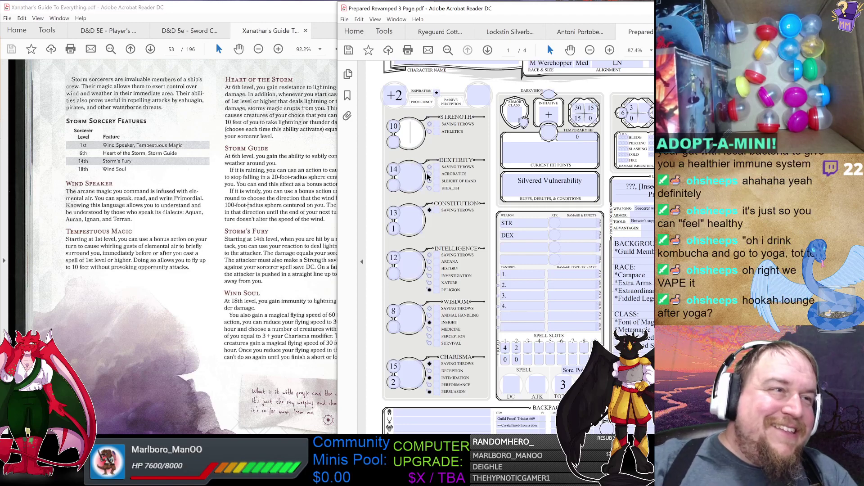
Enter a modifier of 2, change Constitution to 14 with modifier 2, clearing its leftover value.
text(0)
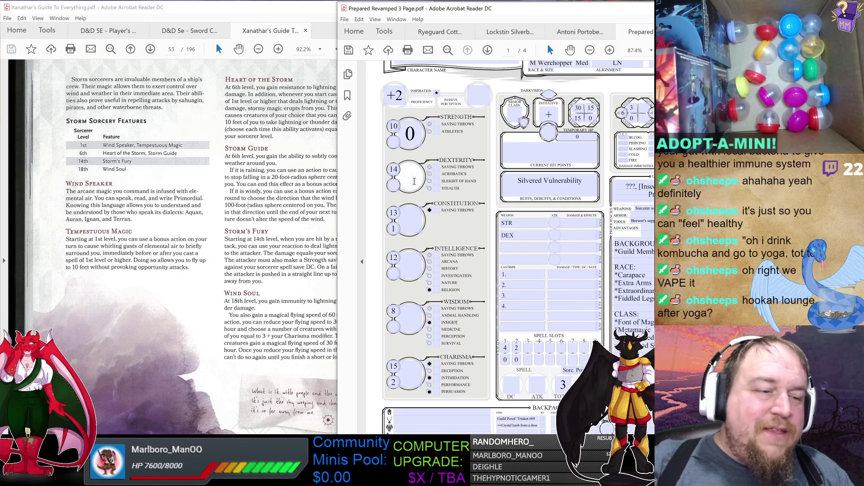
text(2)
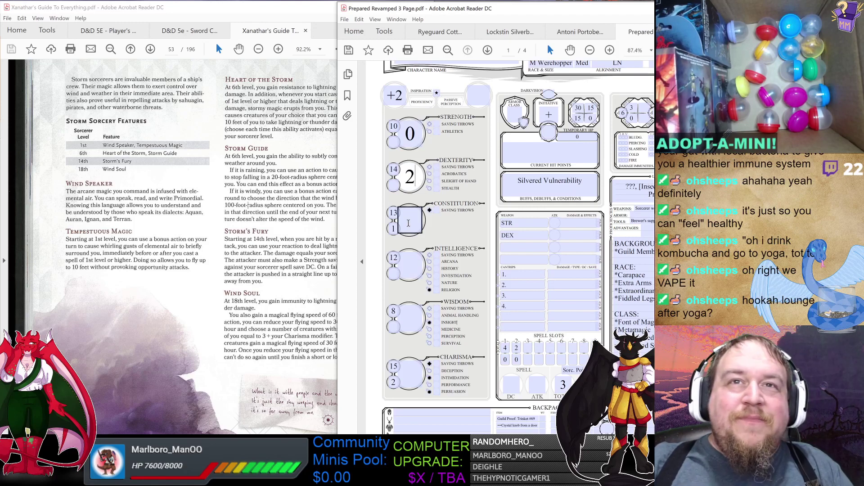
click(408, 223)
double_click(394, 213)
text(14)
click(393, 228)
key(BackSpace)
click(414, 221)
text(2)
Set Intelligence modifier 1, Wisdom modifier -1, and Charisma 17 with modifier 3.
click(410, 265)
text(1)
click(411, 316)
text(-1)
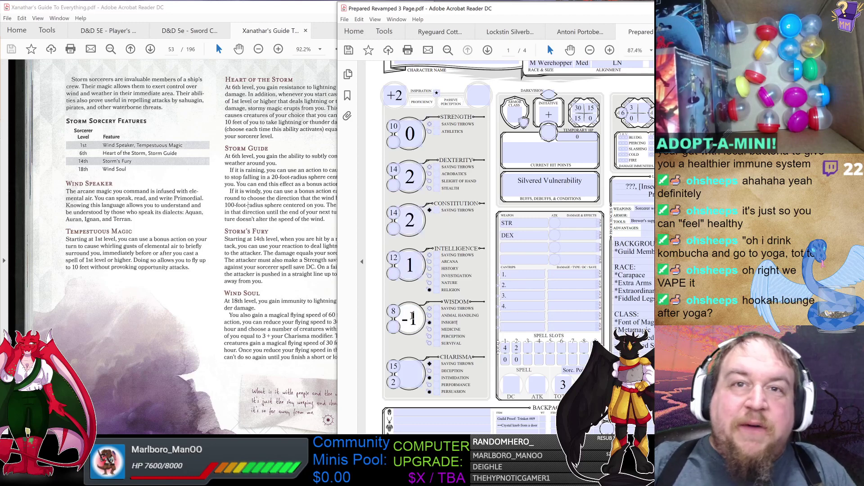
click(393, 367)
key(BackSpace)
key(BackSpace)
text(17)
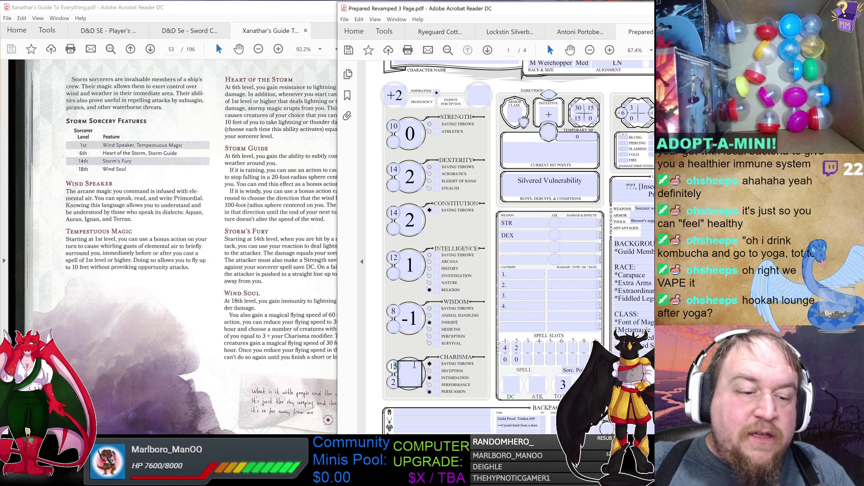
click(395, 382)
key(BackSpace)
click(410, 373)
text(3)
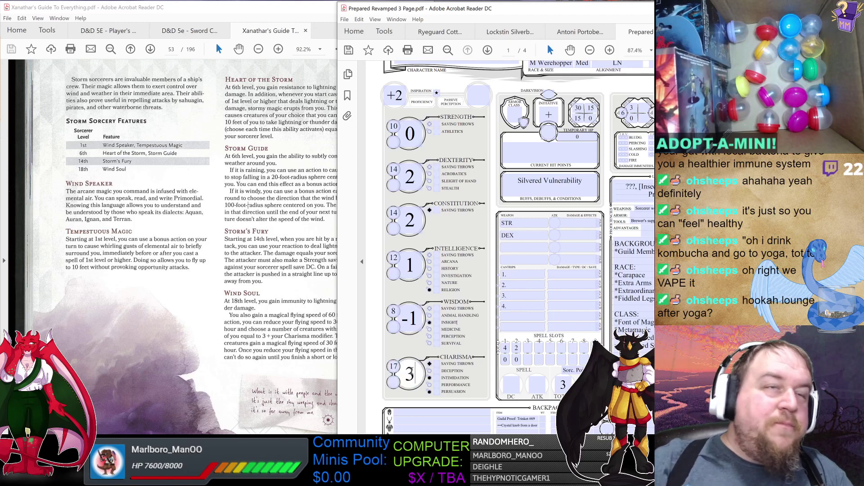
click(458, 230)
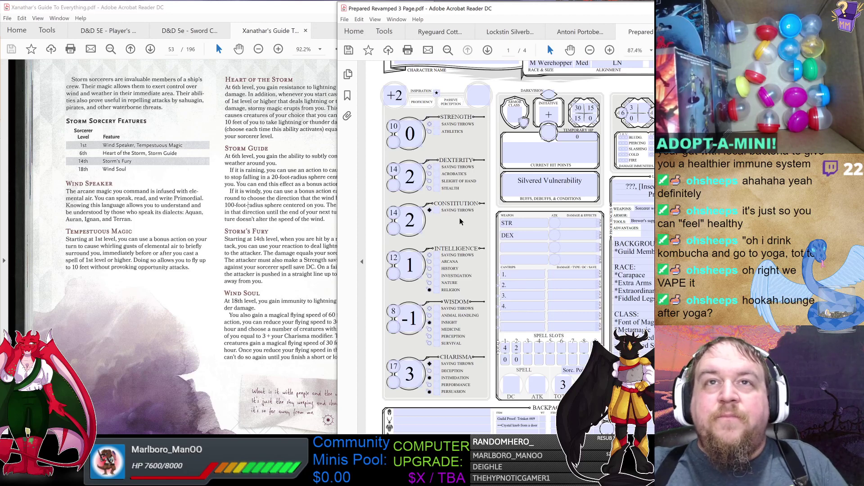
Fill the Strength and Dexterity saves and skills, Dexterity ones at 2, plus the Constitution save.
scroll(468, 226, up, 1)
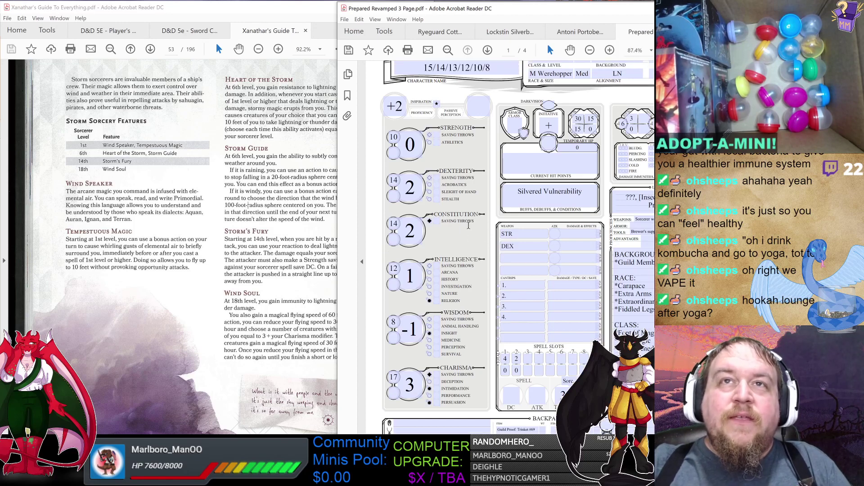
scroll(468, 226, down, 1)
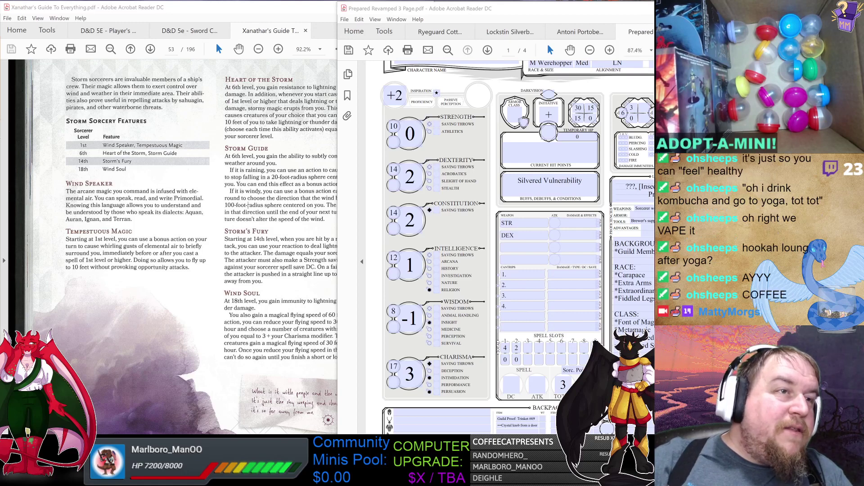
click(558, 150)
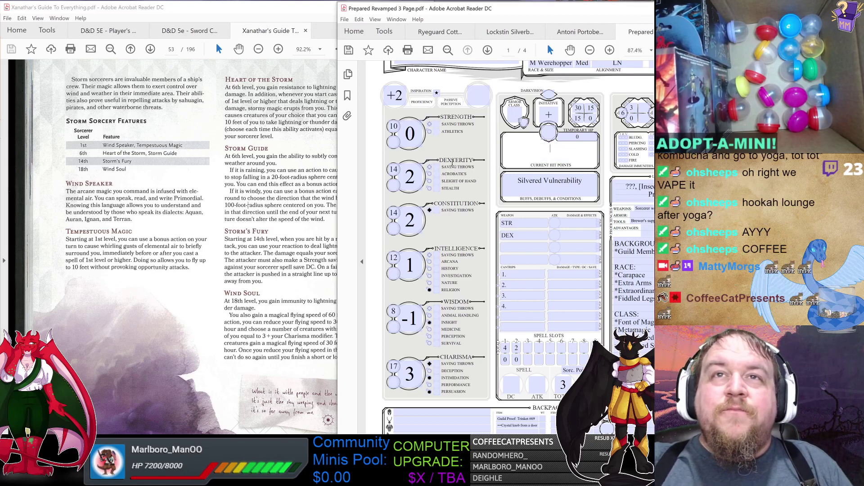
click(437, 125)
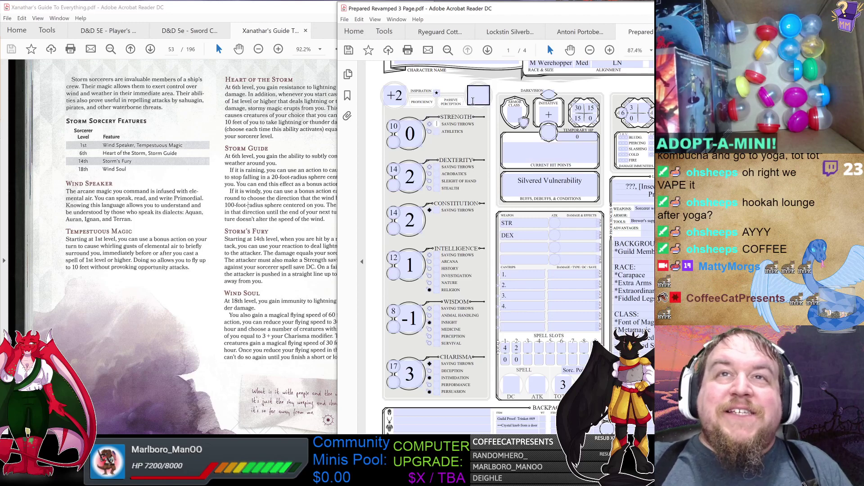
click(437, 132)
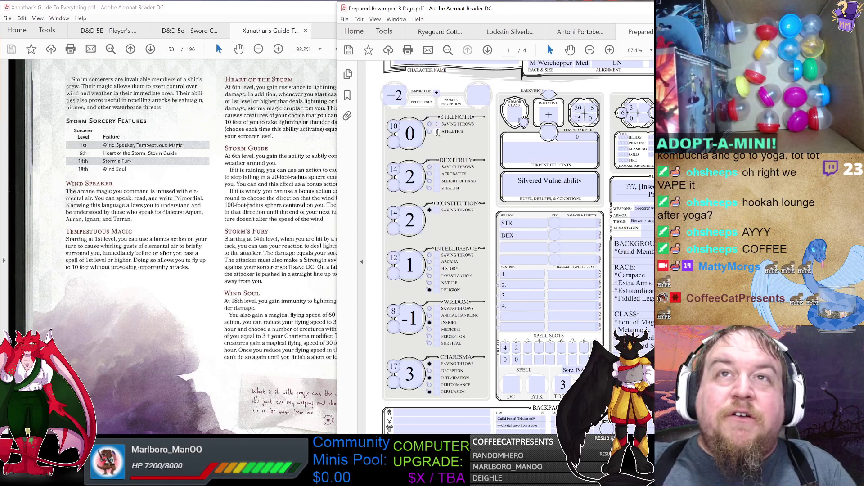
click(435, 167)
click(437, 174)
click(436, 181)
click(436, 188)
click(438, 210)
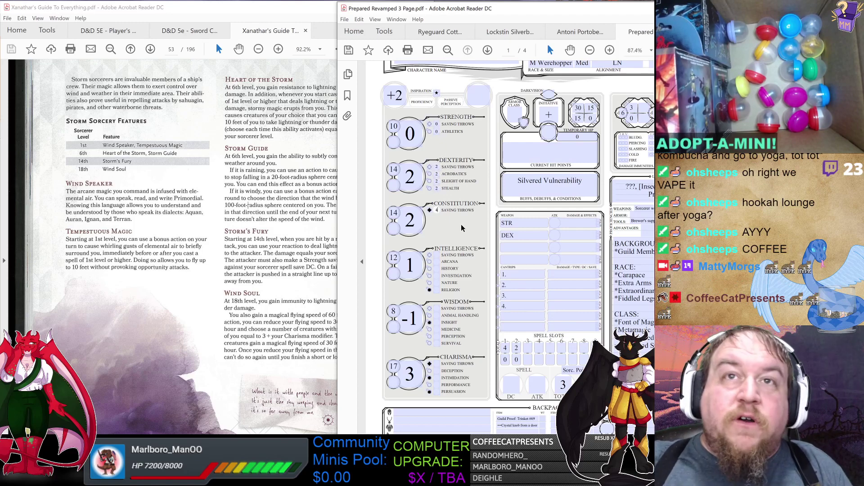
Fill Intelligence's save plus Arcana, History, Investigation, Nature and Religion bonuses.
click(437, 255)
click(437, 262)
click(436, 269)
click(436, 276)
click(436, 282)
click(437, 291)
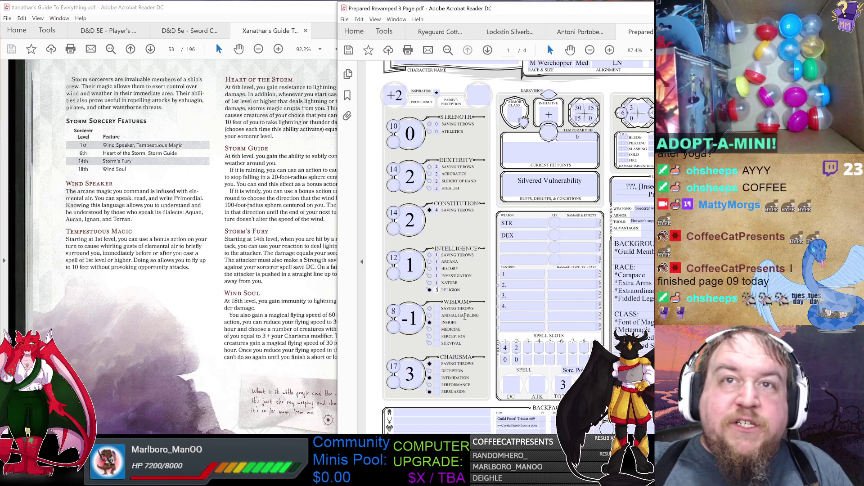
Fill Wisdom's save, Animal Handling, Medicine, Perception and Survival with -1.
click(437, 323)
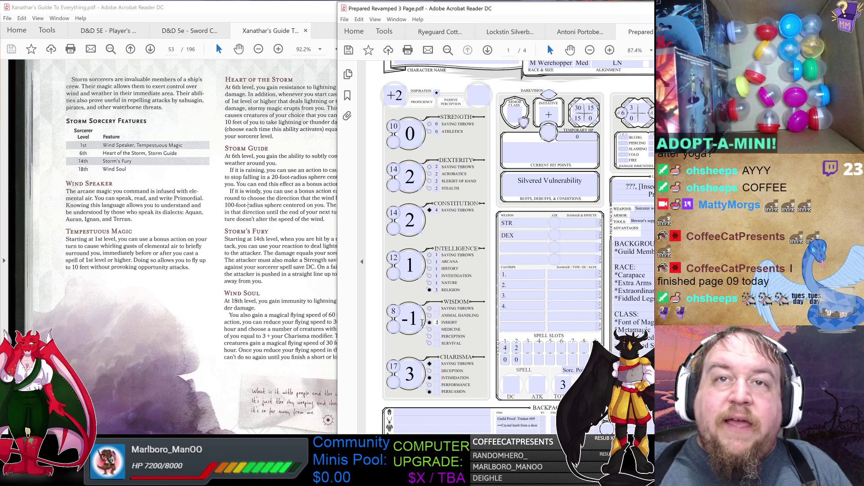
drag(404, 318, 424, 316)
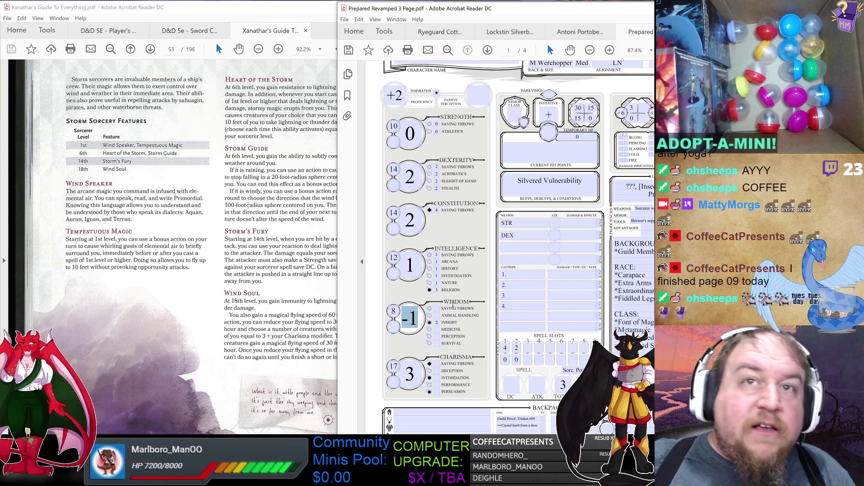
click(437, 309)
click(436, 315)
click(436, 329)
click(436, 337)
click(436, 343)
Fill the Charisma save and skills: Intimidation and Persuasion 5, Performance and Deception 3.
click(436, 363)
text(3)
click(436, 378)
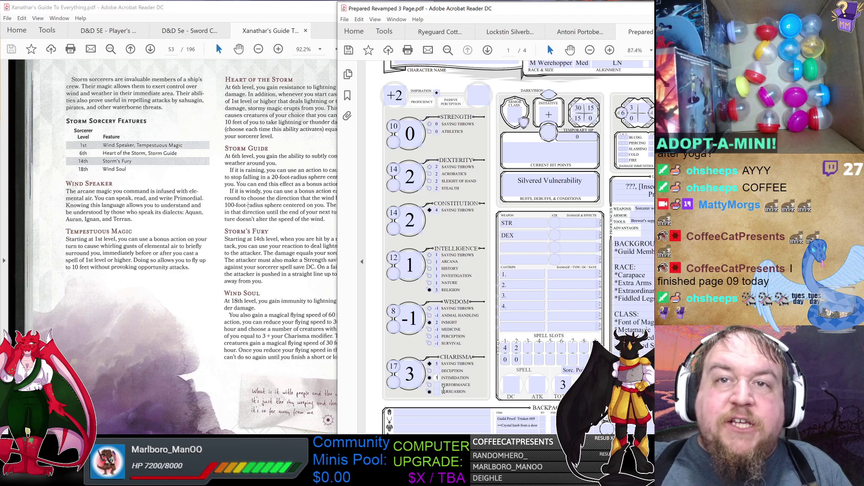
click(437, 391)
text(5)
click(436, 384)
text(3)
click(436, 370)
text(3)
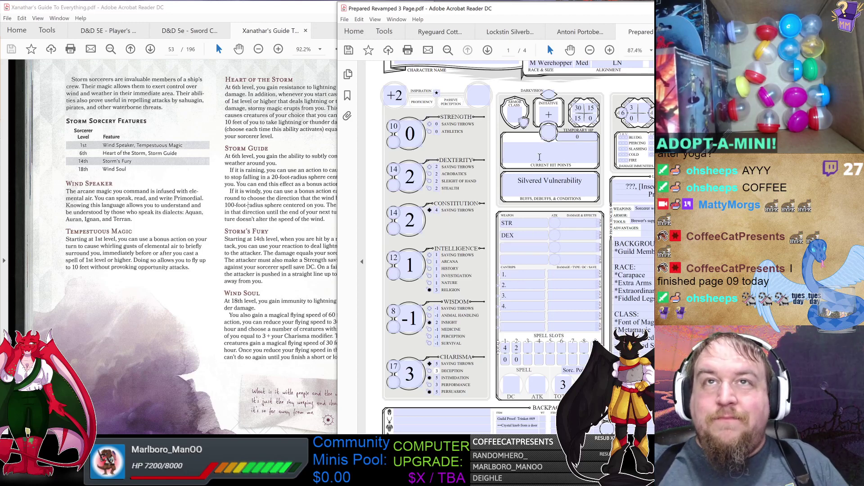
Enter Passive Perception 9 and check the character name field's contents.
click(483, 99)
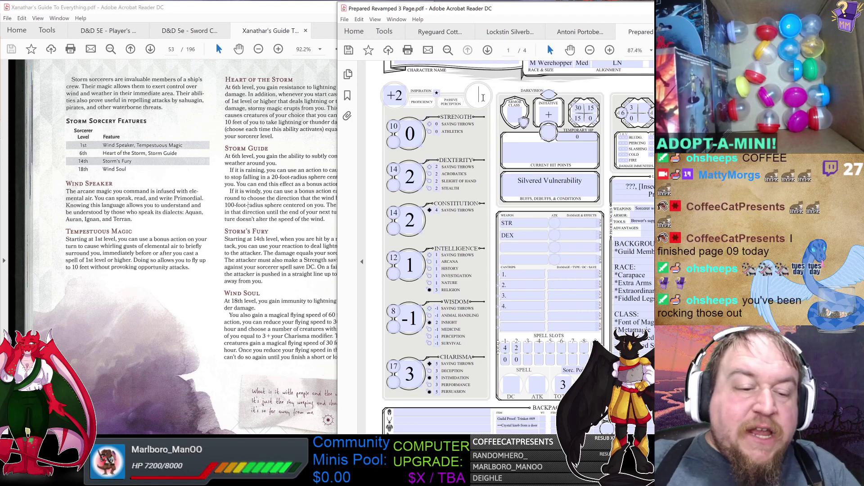
text(9)
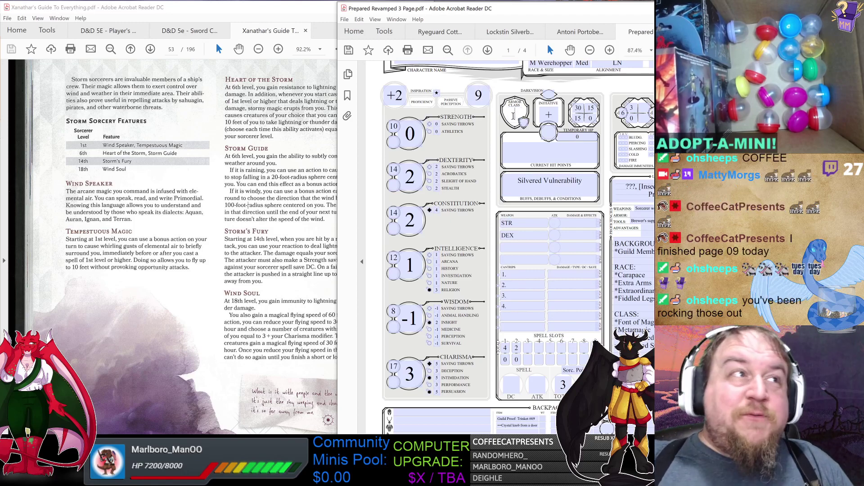
scroll(515, 114, up, 2)
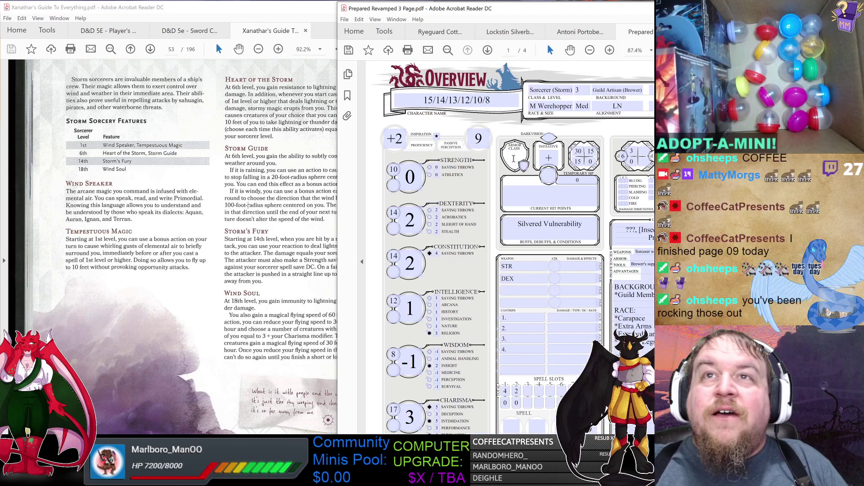
click(504, 99)
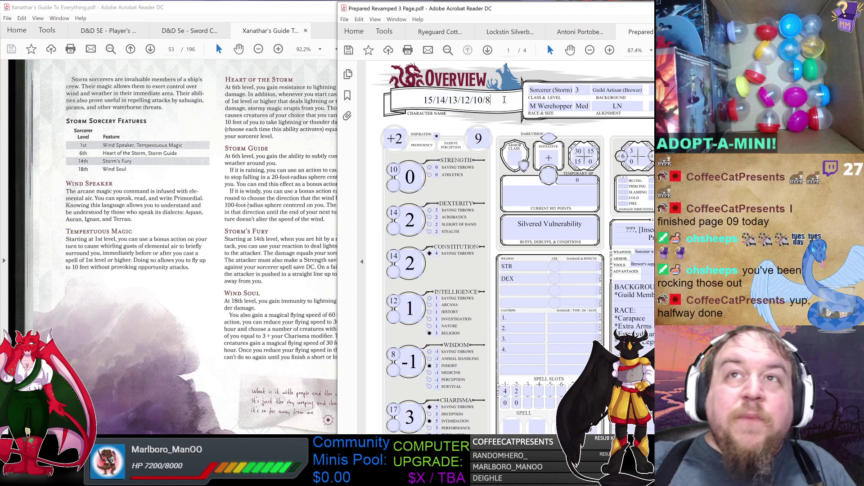
click(549, 135)
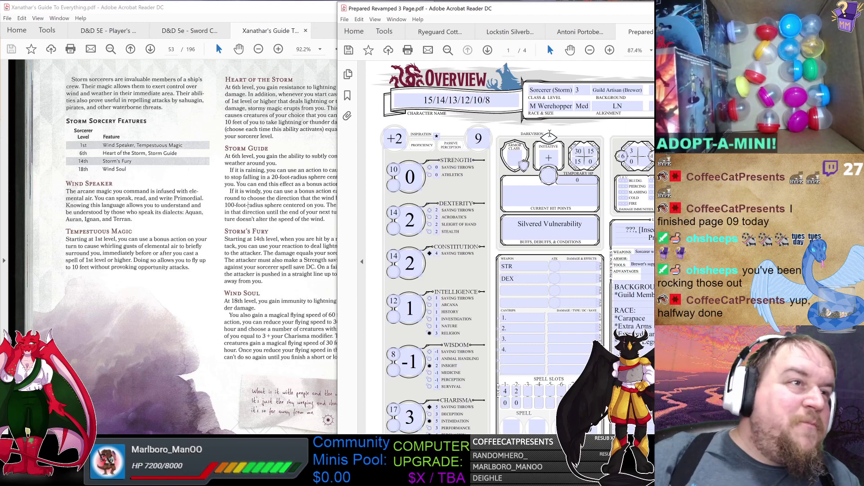
click(512, 186)
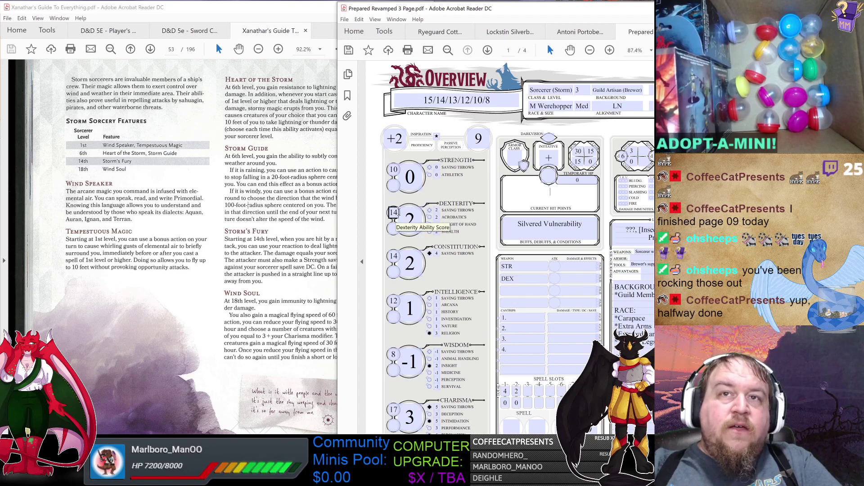
click(400, 257)
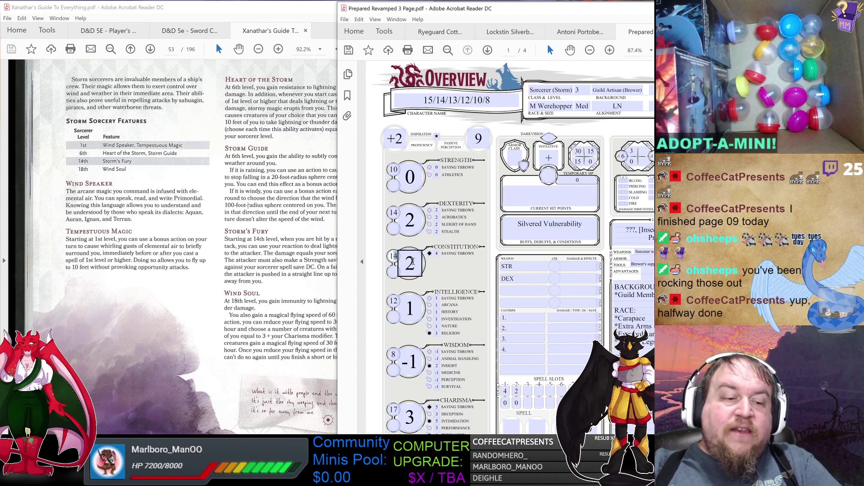
text(15)
click(394, 212)
text(13)
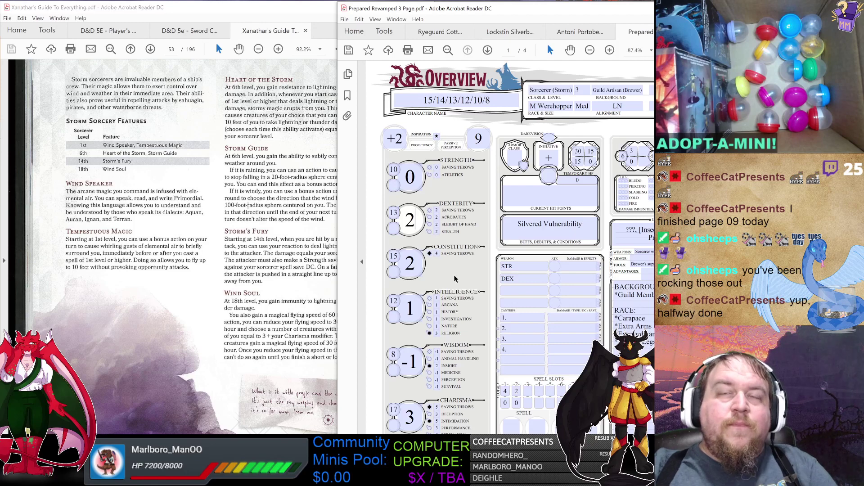
double_click(418, 218)
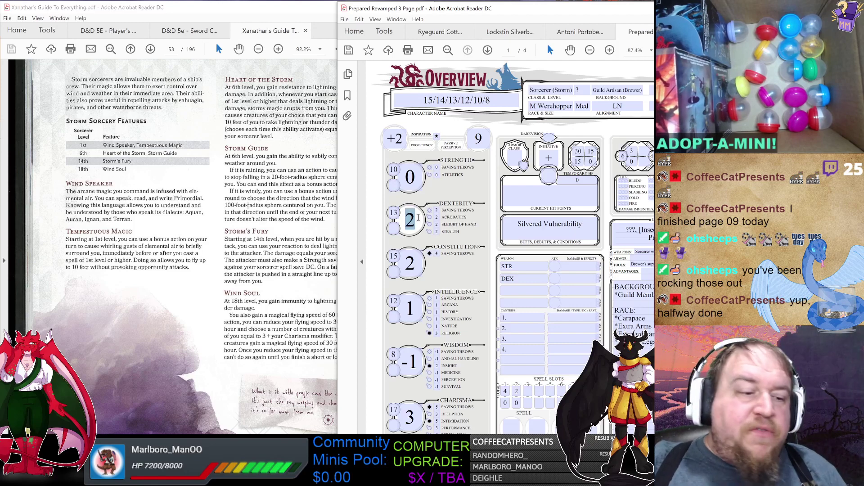
text(1)
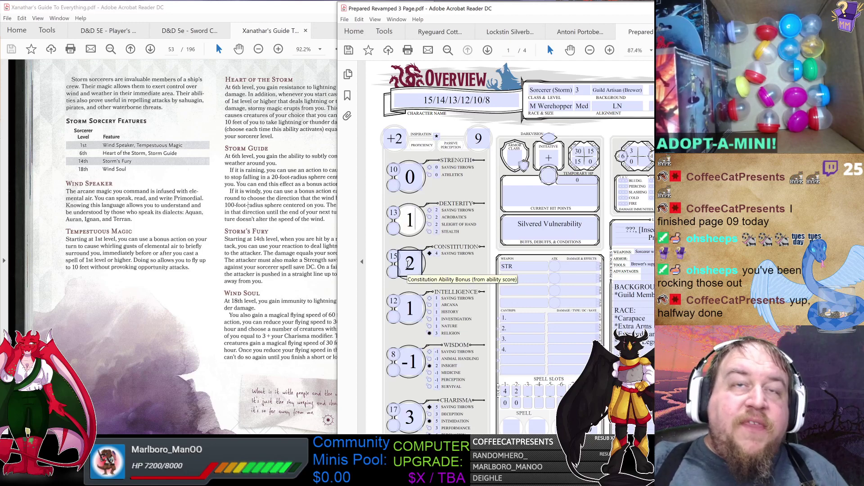
click(451, 276)
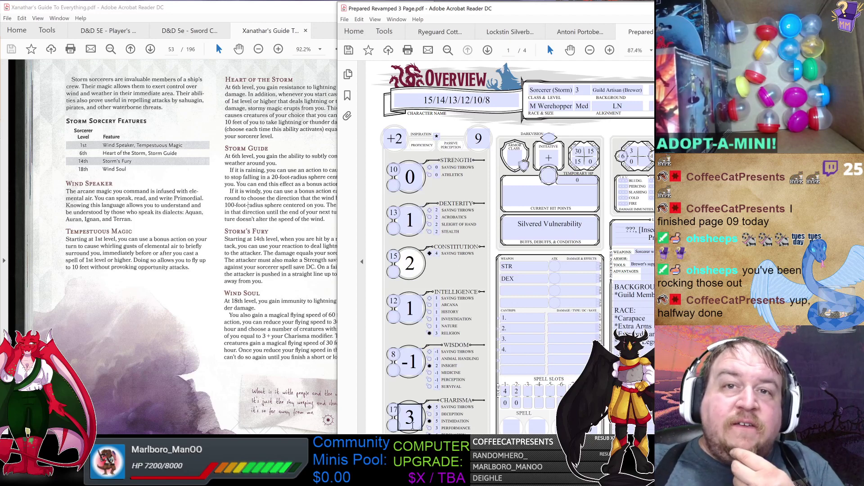
click(432, 218)
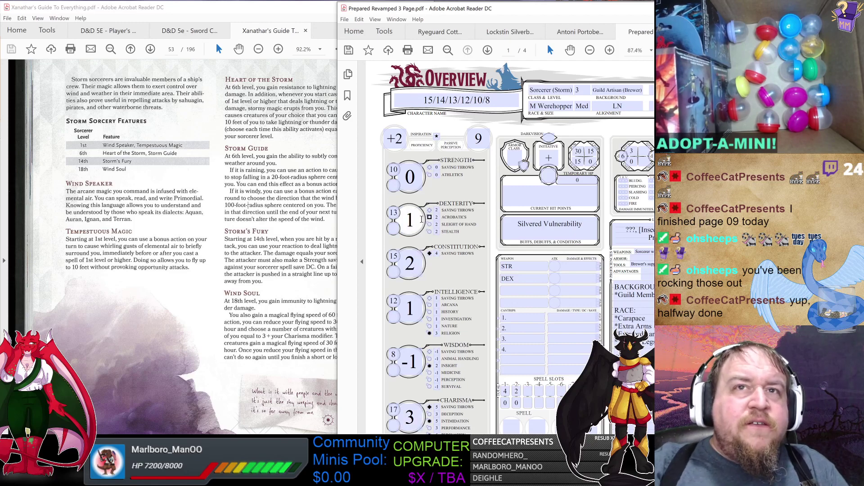
key(BackSpace)
text(4)
key(Tab)
click(412, 260)
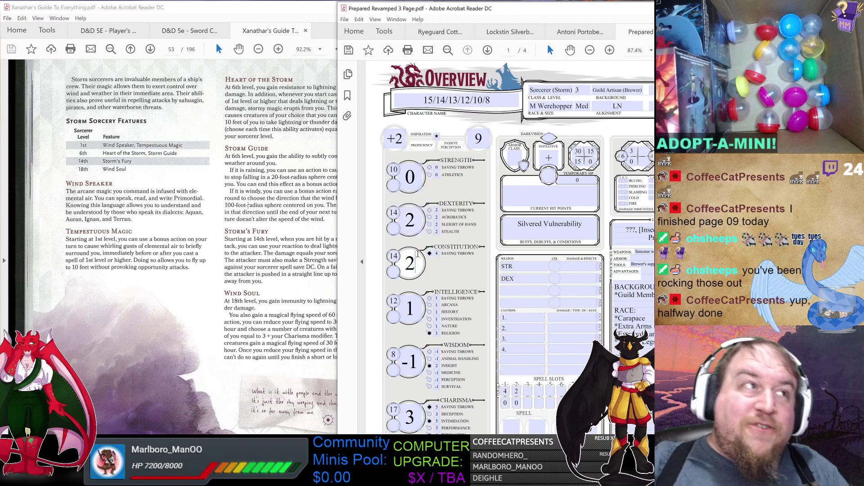
click(416, 221)
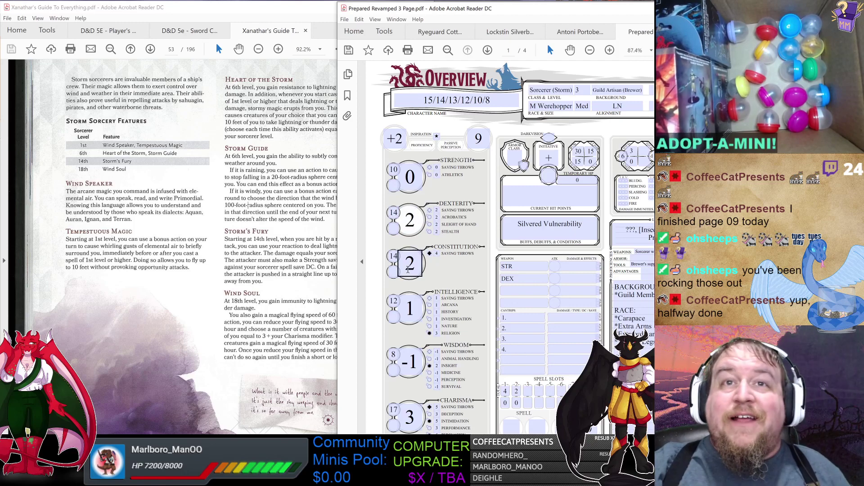
Enter Initiative 2, Darkvision 0 and Armor Class 14.
click(553, 159)
text(2)
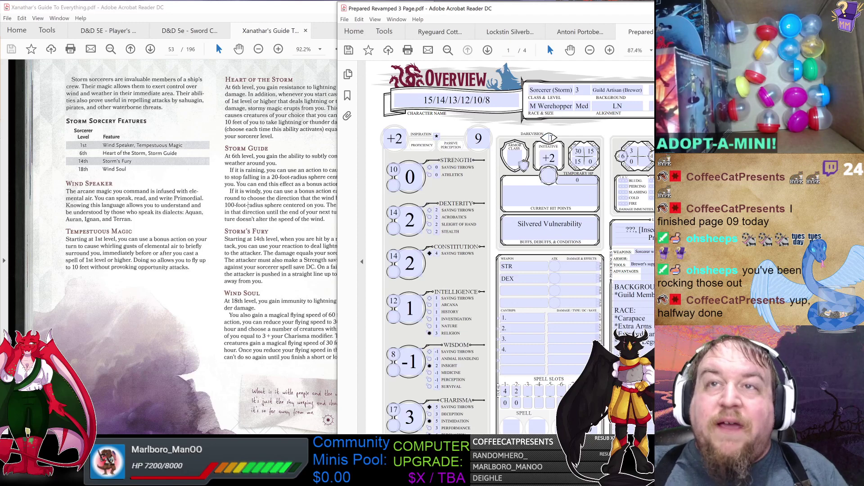
click(550, 138)
text(0)
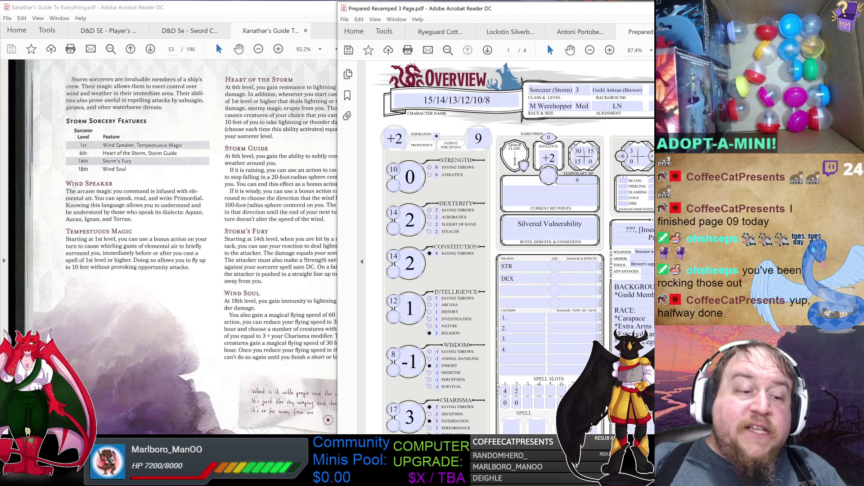
click(515, 162)
text(14)
click(528, 198)
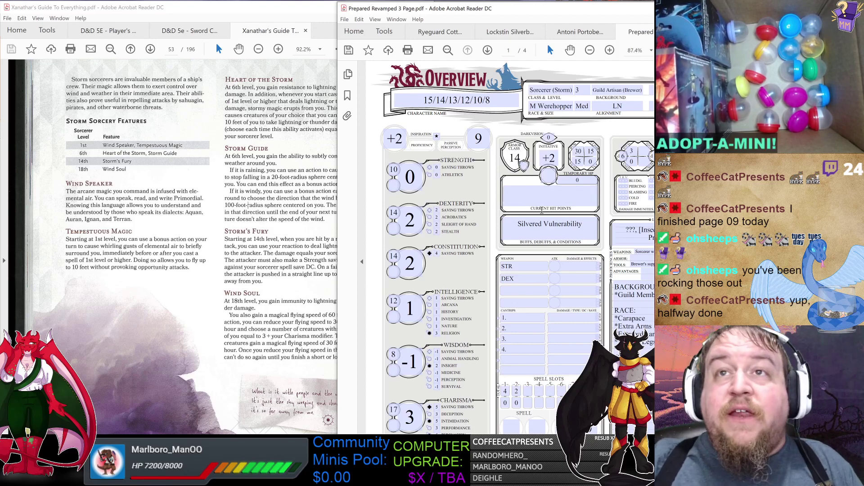
Set weapon attack bonuses to +2 for STR and +4 for DEX, committing the entry.
click(555, 266)
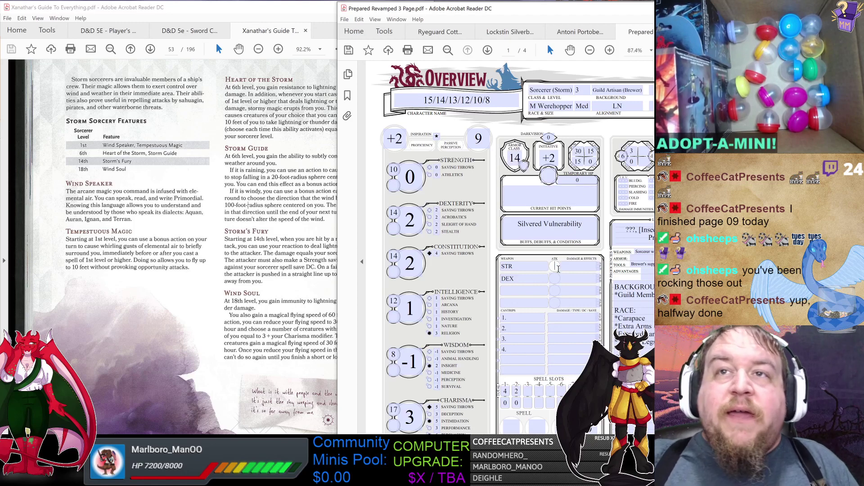
click(585, 277)
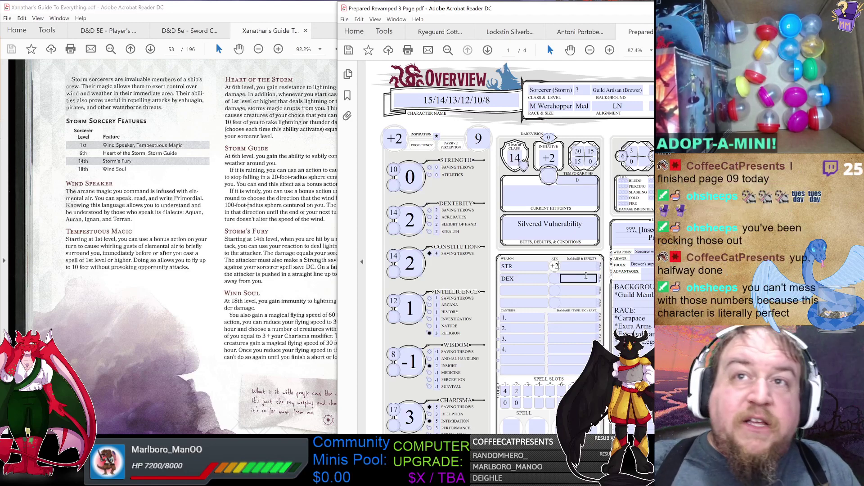
click(556, 278)
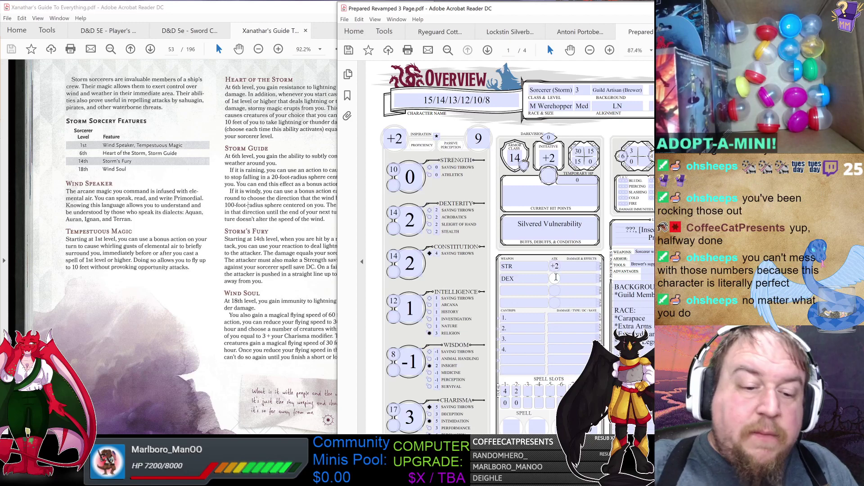
text(+)
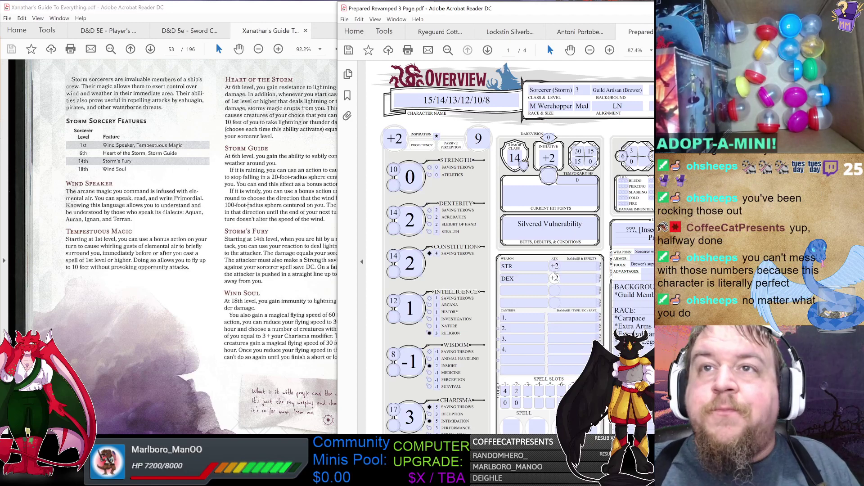
text(2)
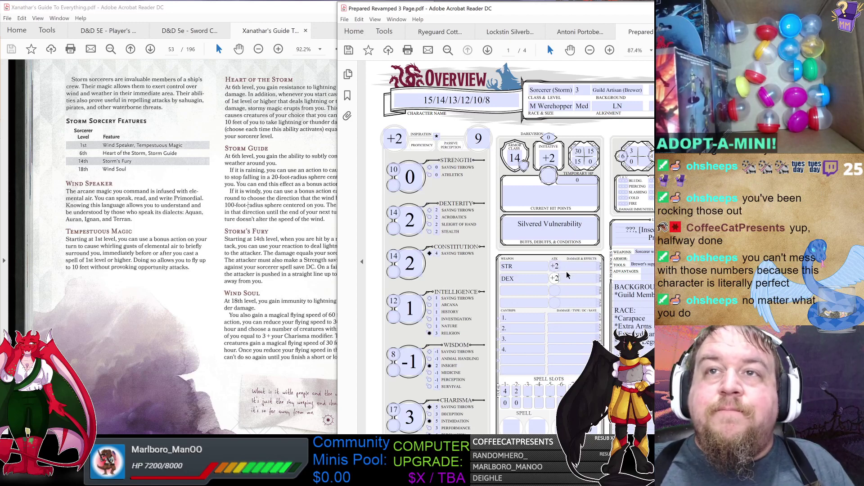
click(563, 266)
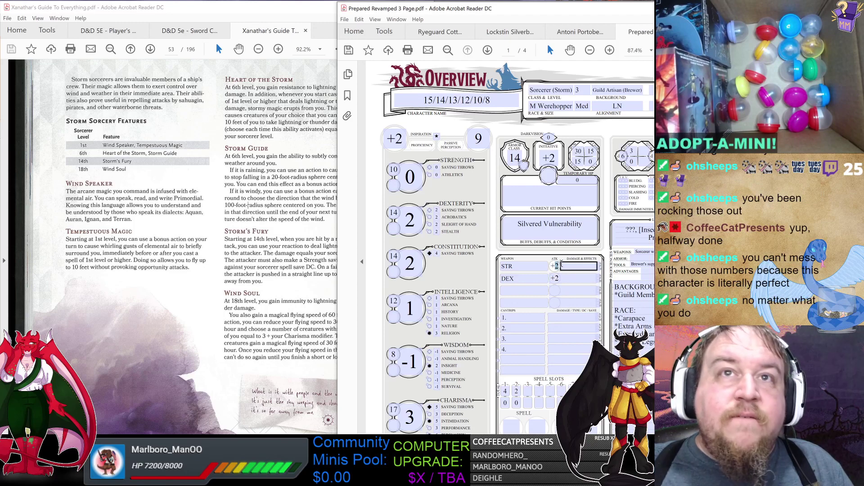
click(556, 279)
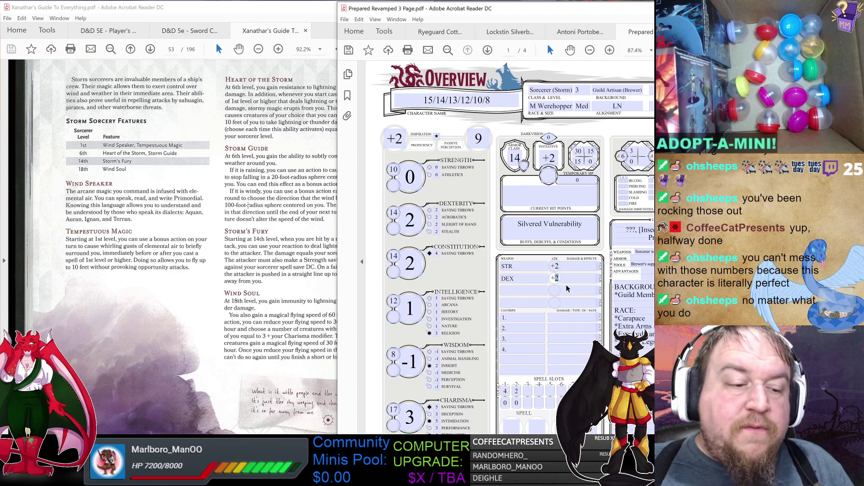
text(4)
click(411, 179)
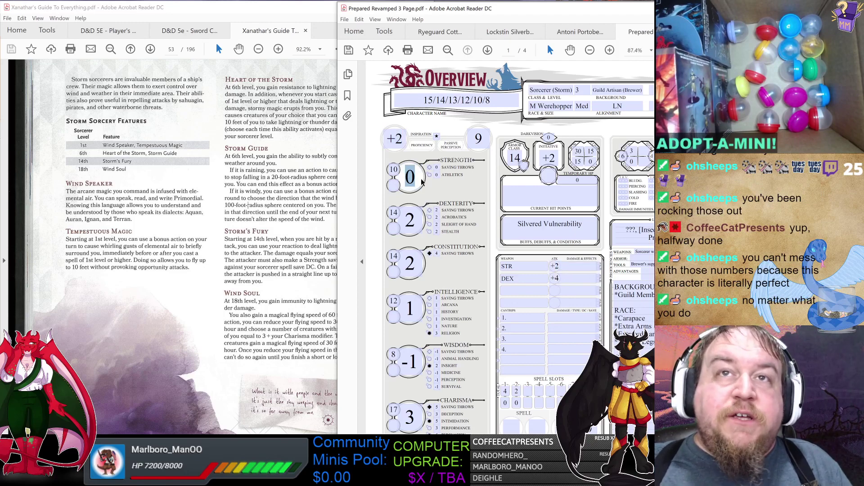
key(Return)
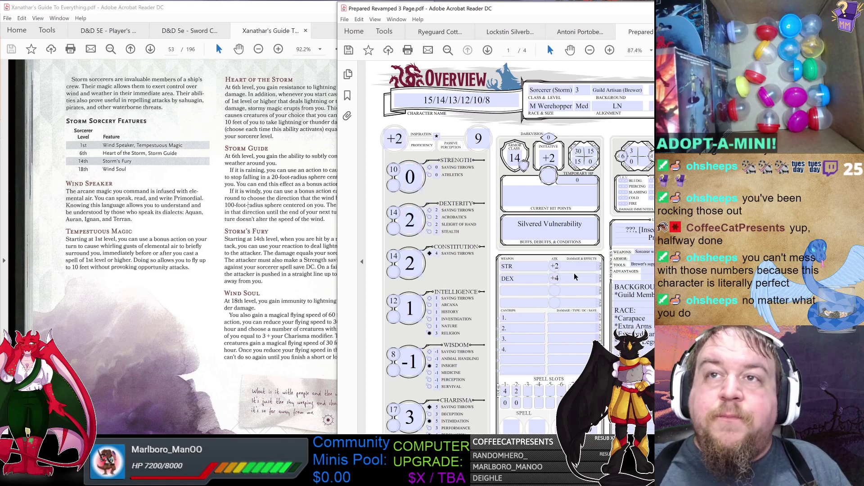
click(561, 329)
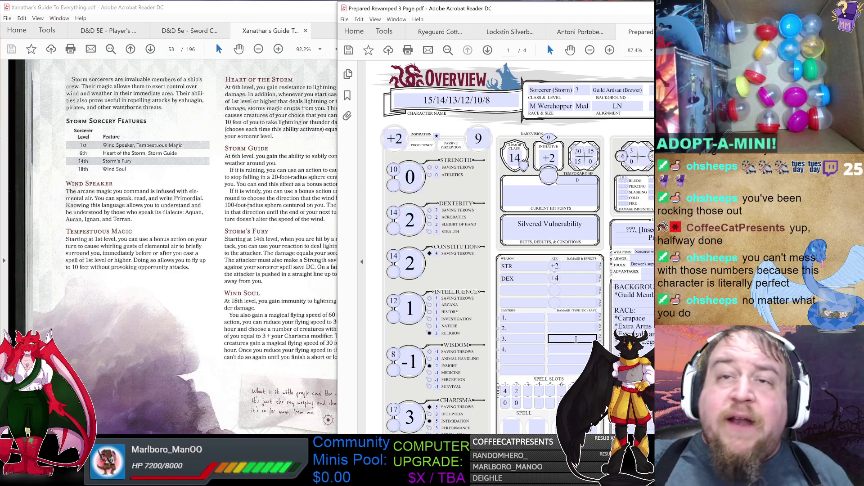
Commit the spell save DC of 13 and confirm the spell attack bonus of +5.
scroll(565, 327, down, 1)
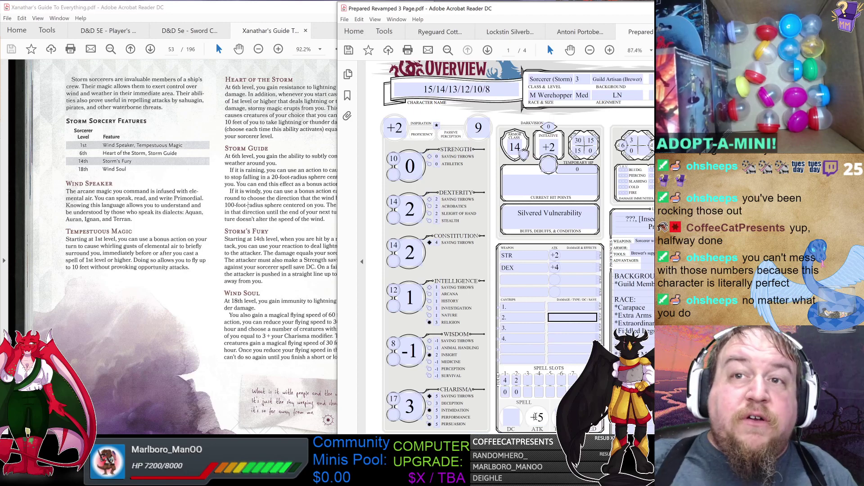
scroll(525, 411, down, 1)
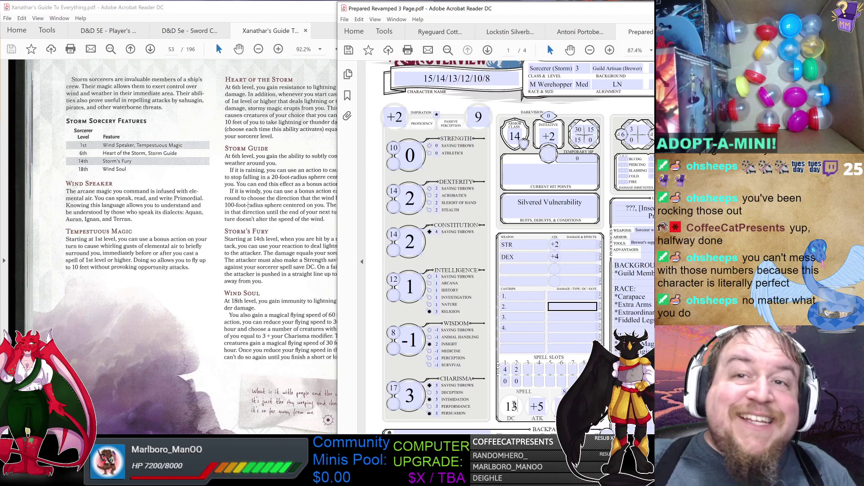
click(536, 328)
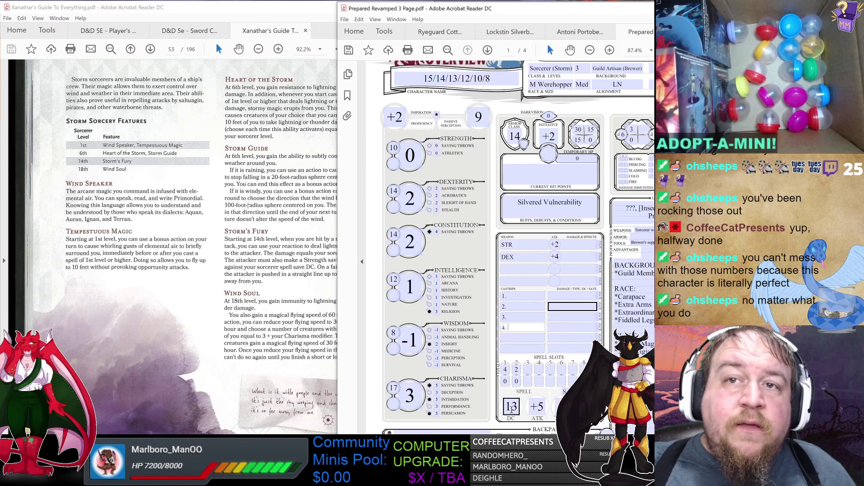
click(540, 407)
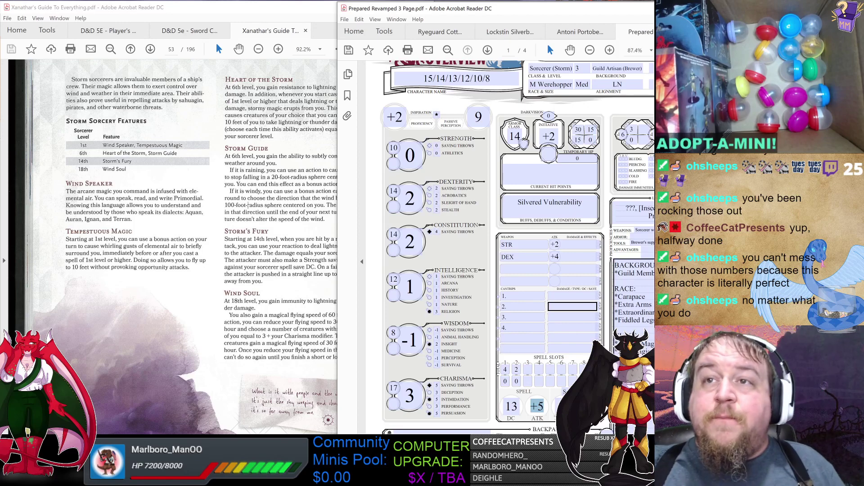
key(Return)
Delete the 15/14/13/12/10/8 stat array from the character name field.
scroll(402, 90, up, 1)
click(402, 90)
key(BackSpace)
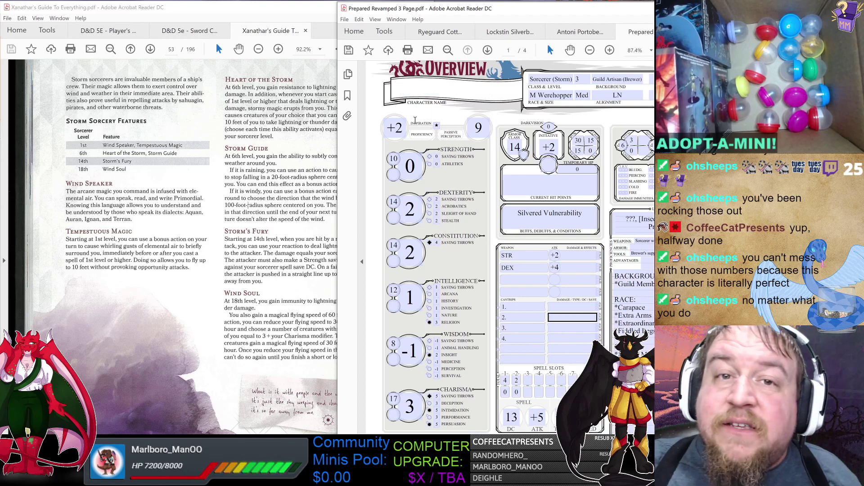
Enter current hit points as 6+8+6 so the field computes 20.
click(537, 180)
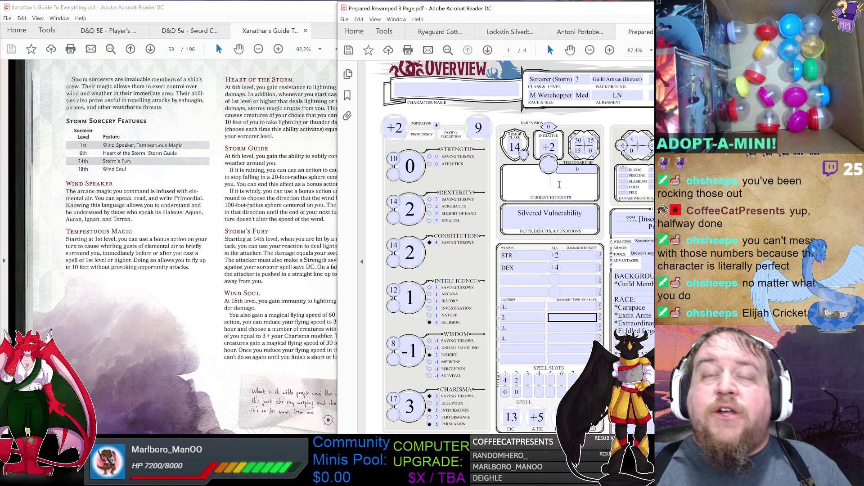
text(6)
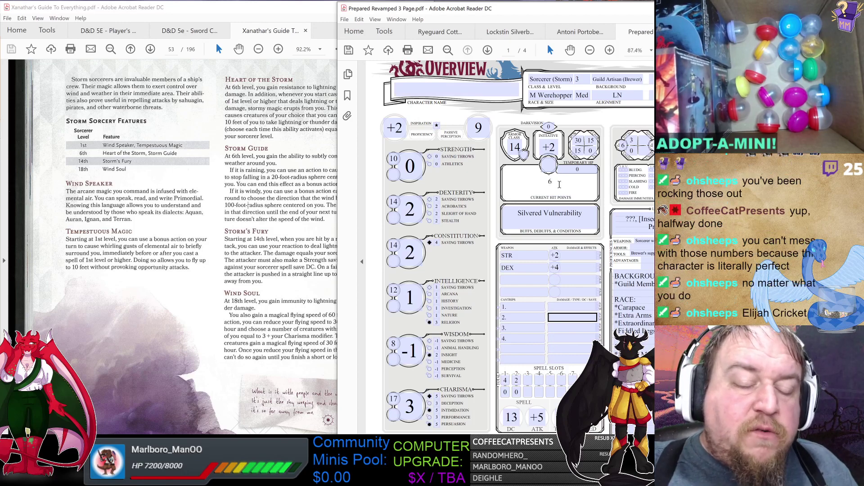
text(+()
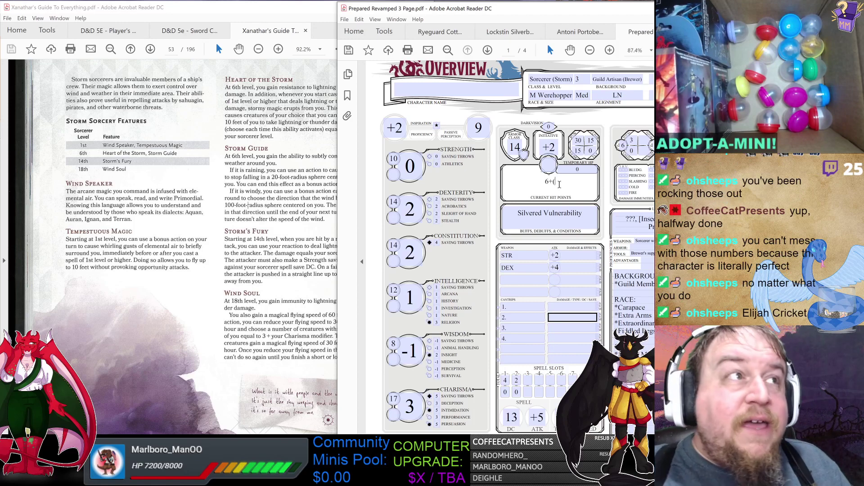
text(2x4))
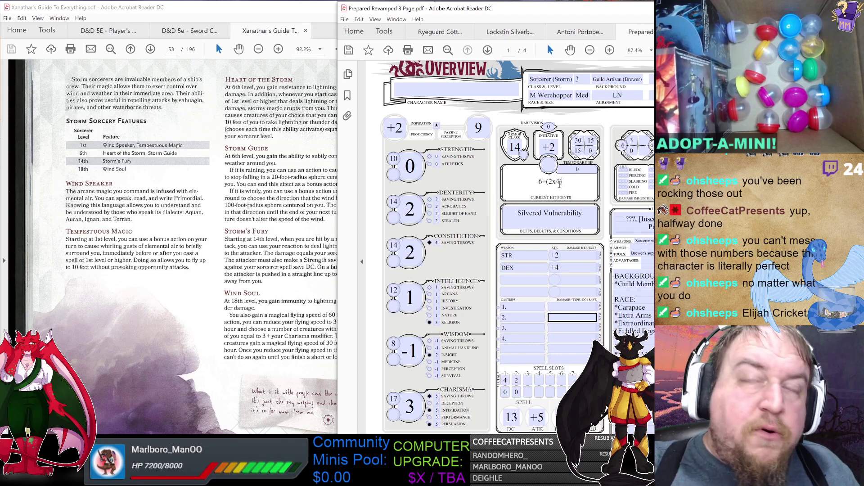
text(+)
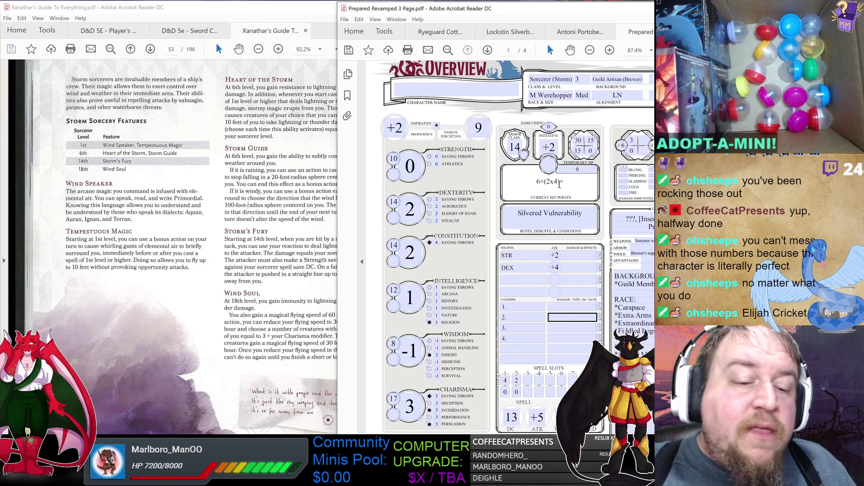
text((3x)
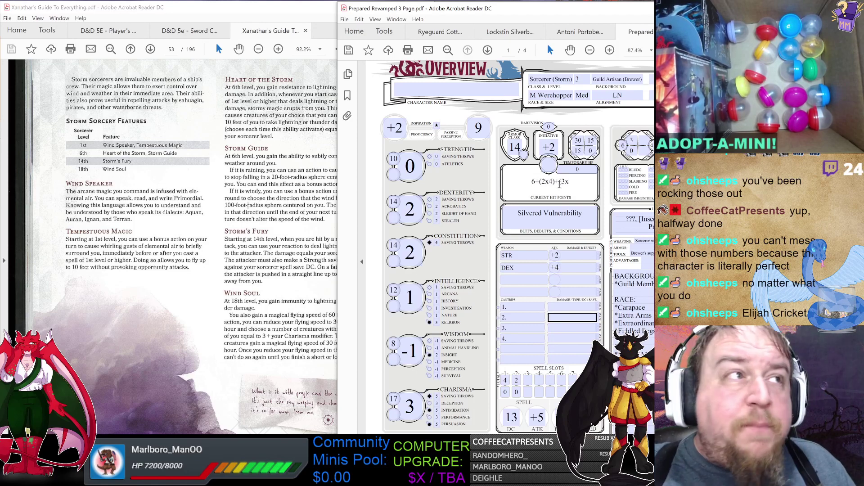
text(2))
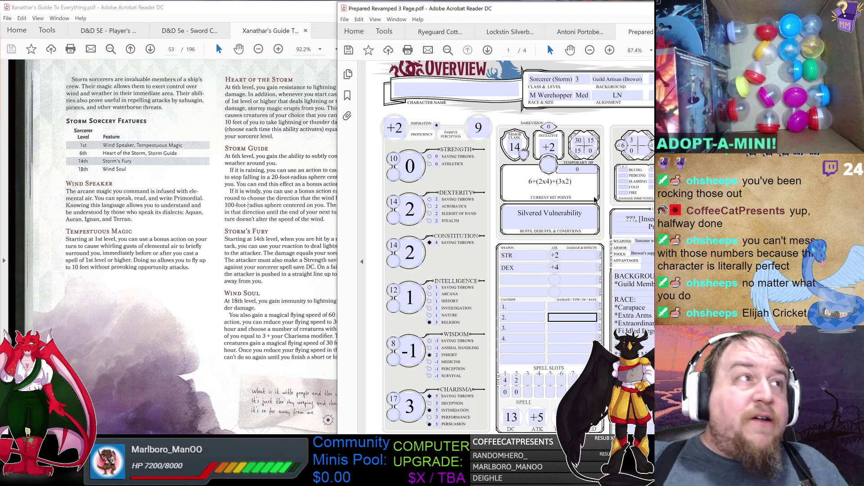
drag(537, 182, 567, 181)
text(8+)
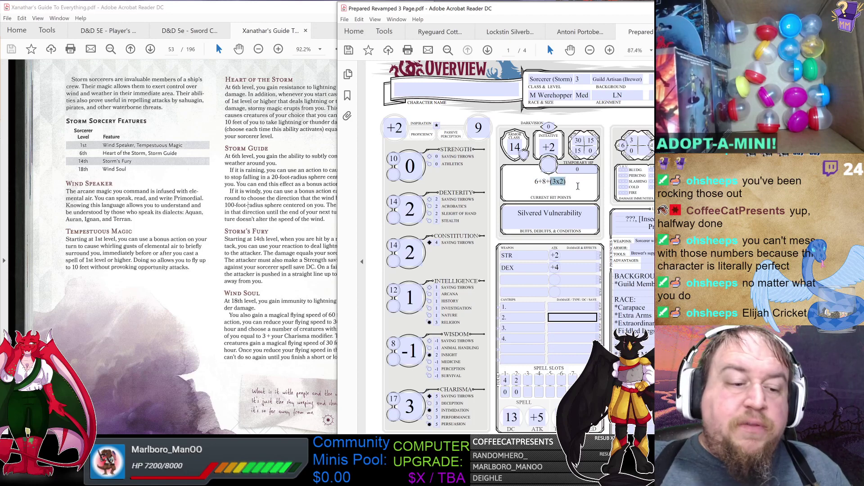
text(6+8+6)
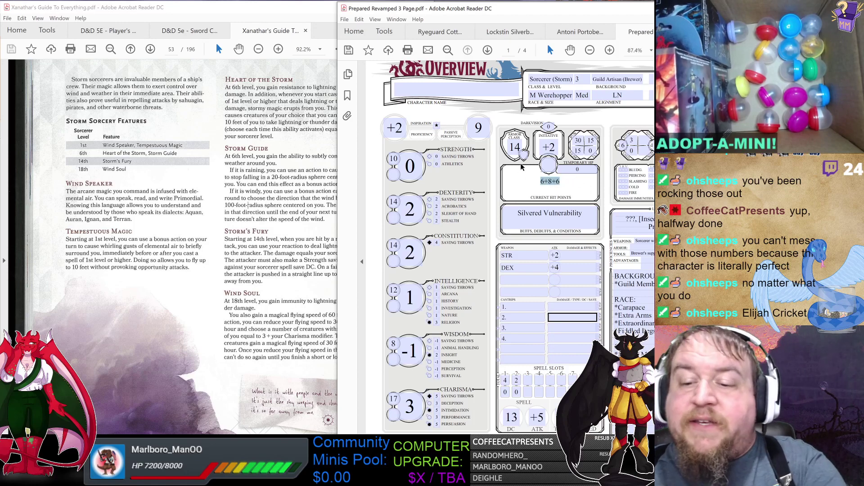
click(550, 165)
click(567, 187)
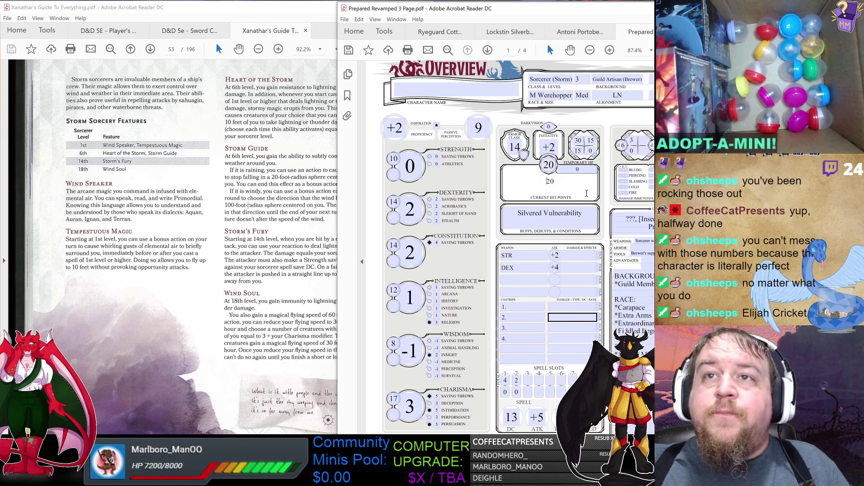
Relabel the extra points tracker 'Sorc. Points' with total 3 and 0 used.
scroll(514, 247, down, 5)
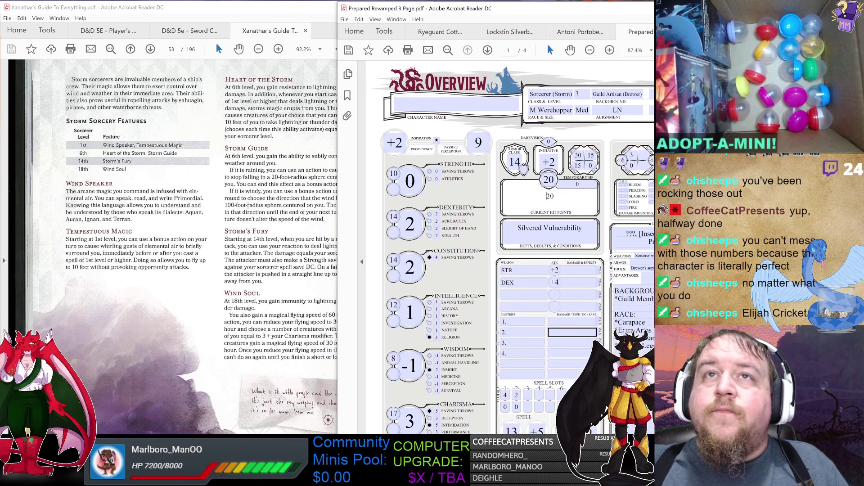
scroll(629, 169, down, 20)
click(629, 169)
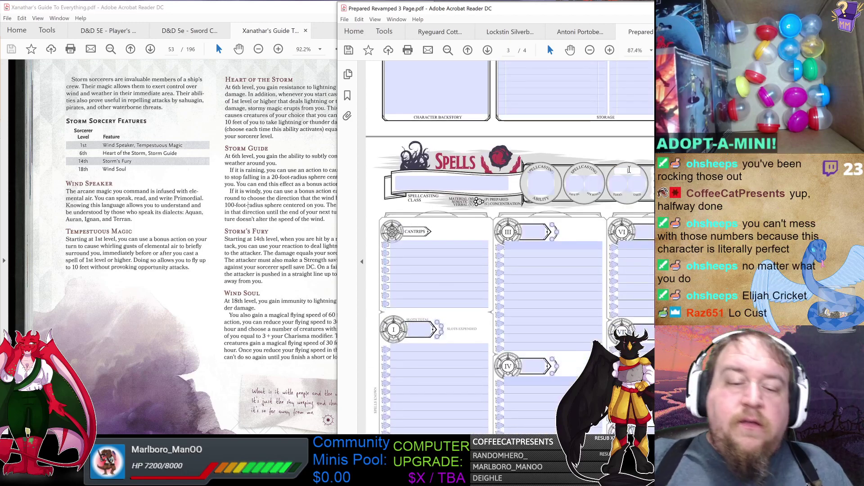
text(Sorc. Points)
click(625, 184)
text(3)
click(637, 186)
text(0)
Fill the spellcasting header: save DC 13, attack +5, ability CHA, class Sorcerer.
click(576, 183)
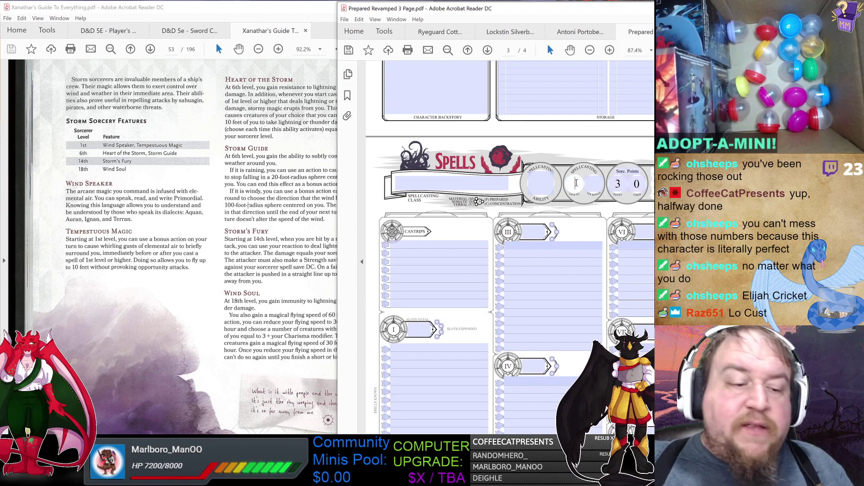
text(13)
click(595, 183)
text(+5)
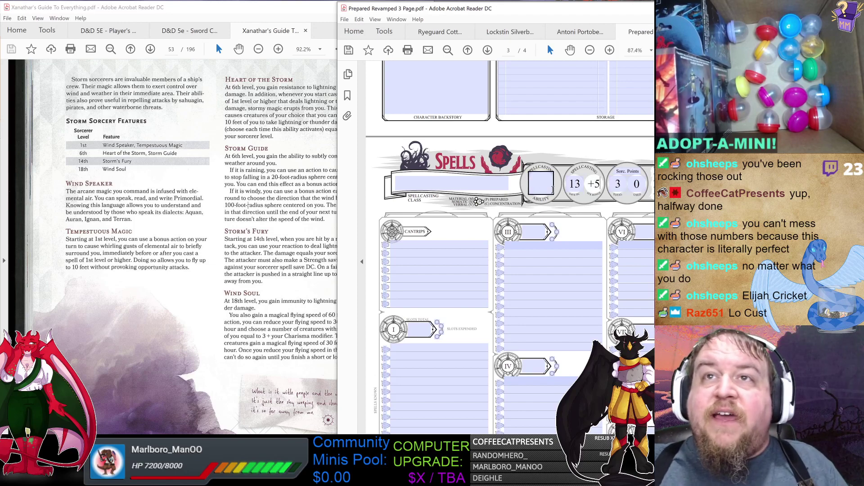
click(540, 186)
text(CHA)
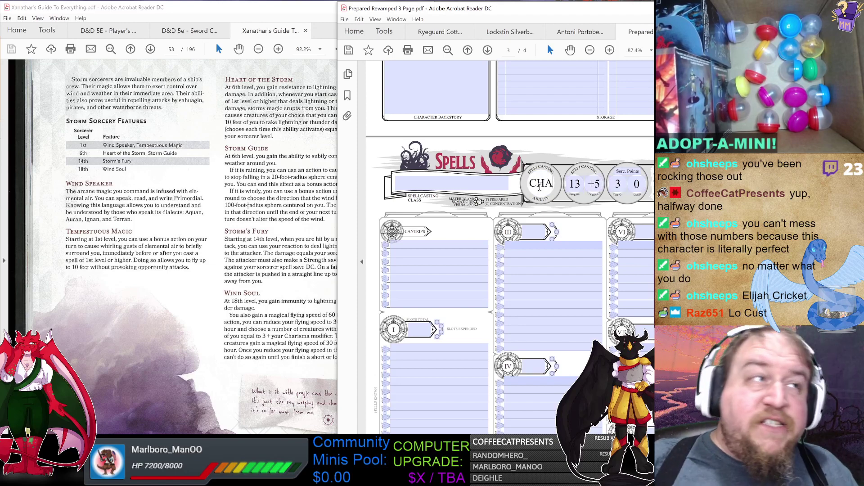
click(475, 186)
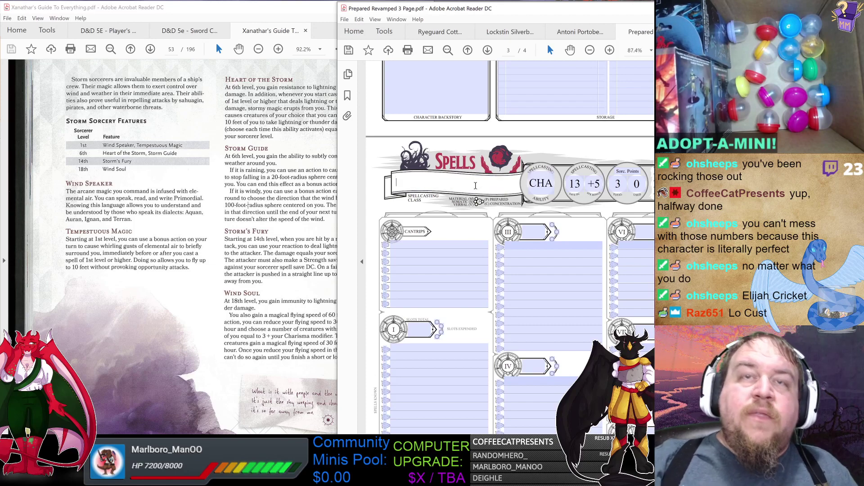
text(Sorcerer)
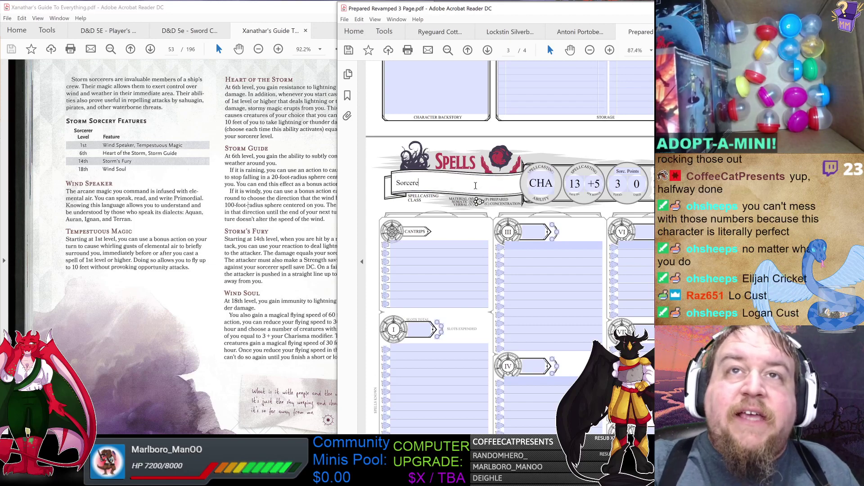
Set the spell slot totals to 4 for level 1 and 2 for level 2.
click(457, 244)
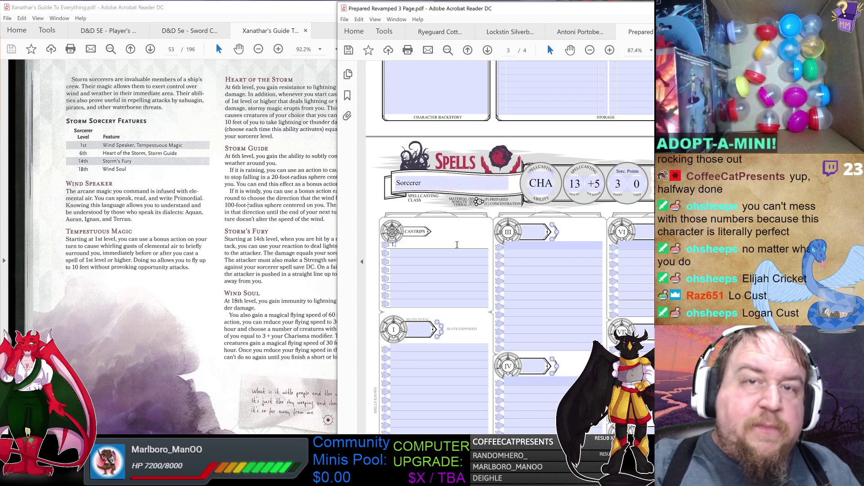
click(462, 251)
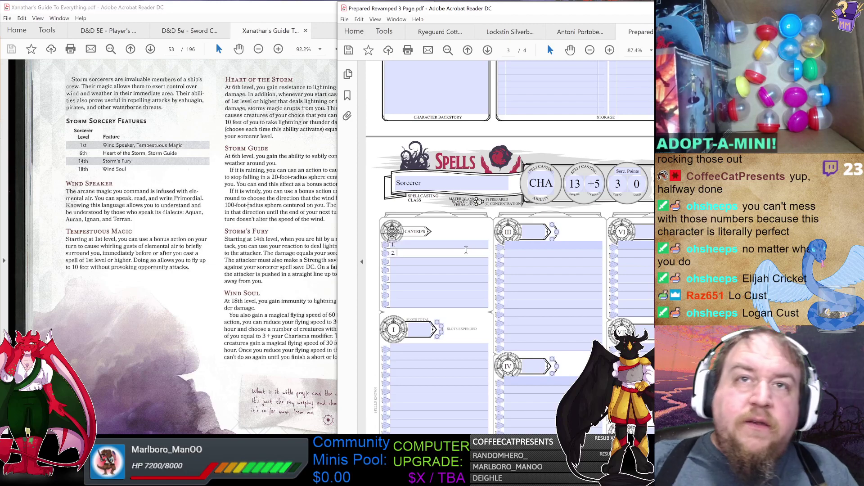
click(457, 263)
click(452, 276)
click(452, 270)
scroll(452, 268, down, 3)
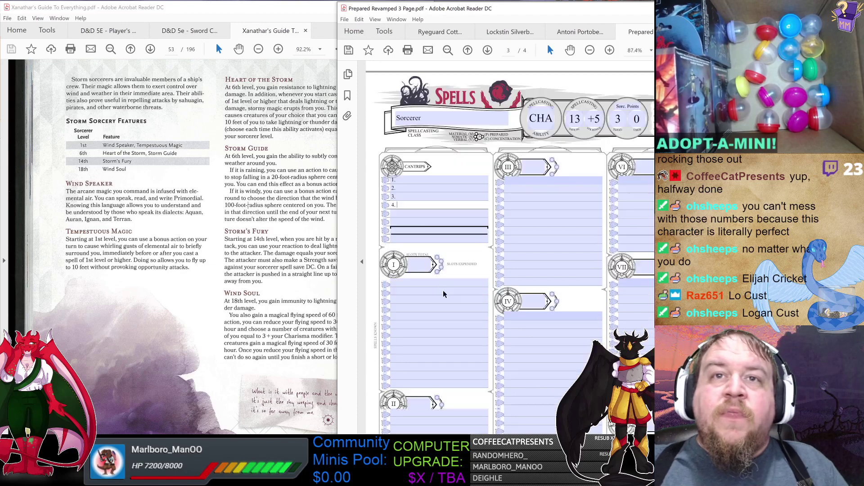
click(419, 265)
text(4)
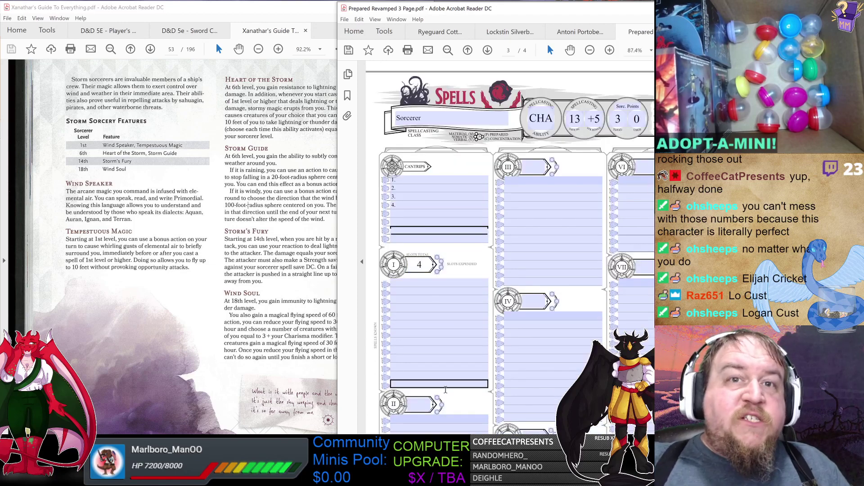
click(418, 404)
text(2)
key(Tab)
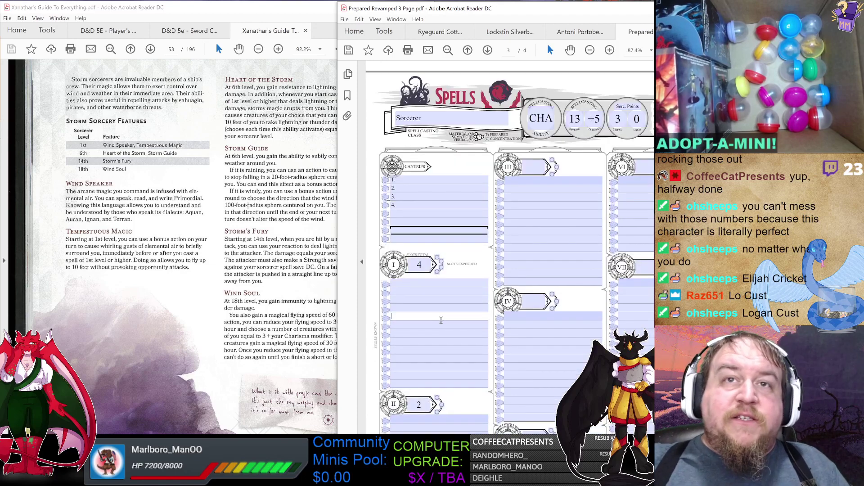
Check the Sorcerer table's Spells Known, then add the LV1 label to the first two level-I lines.
click(120, 32)
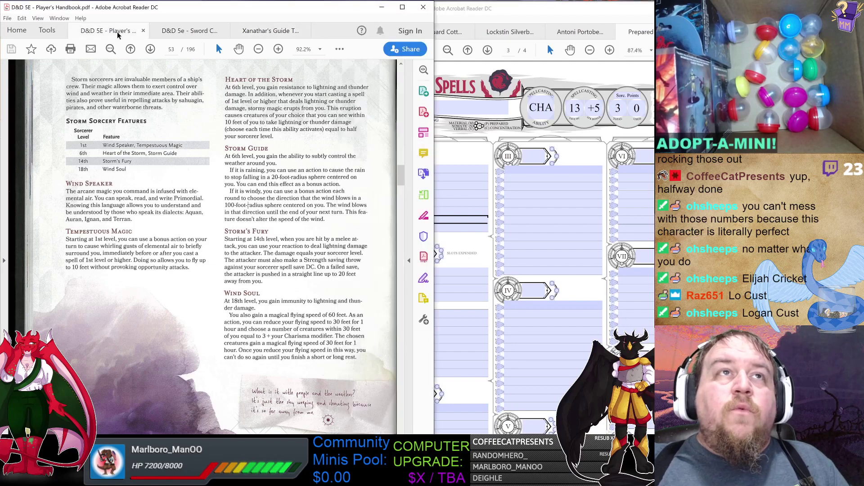
key(Left)
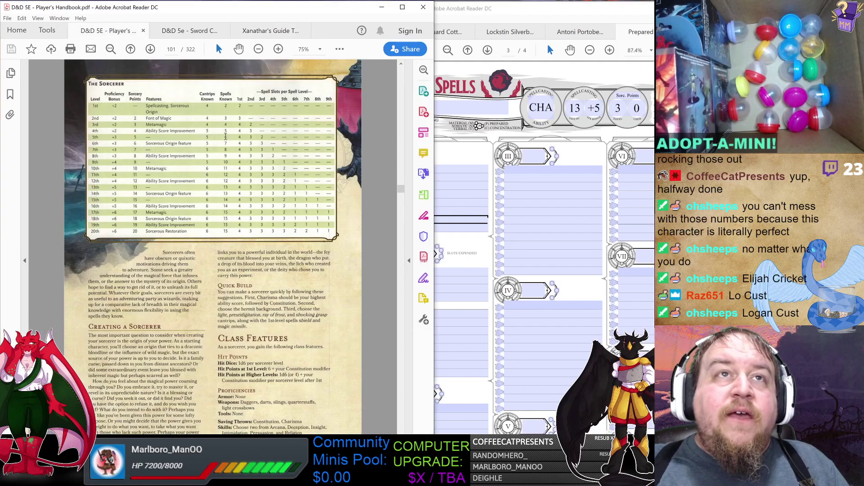
double_click(225, 105)
click(417, 272)
text(LV1 -)
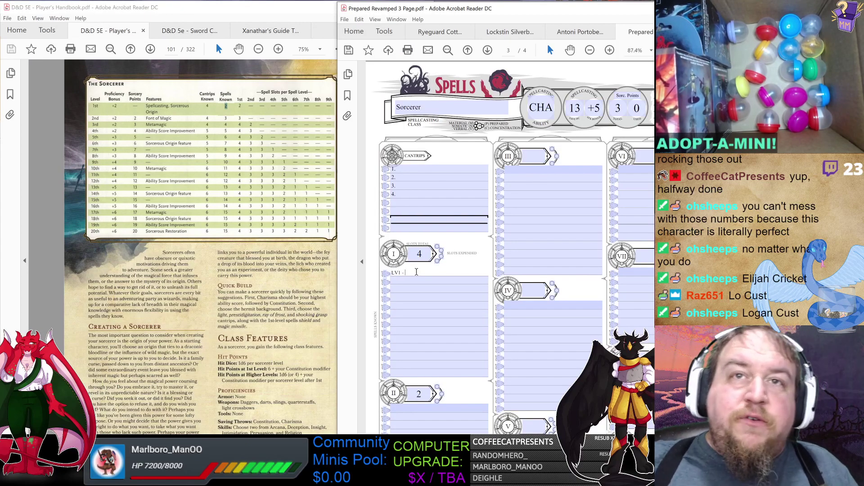
drag(416, 272, 381, 272)
key(ctrl+c)
click(396, 280)
key(ctrl+v)
Verify the 2nd-level Spells Known count of 3 and paste LV1 into the third level-I line.
click(397, 305)
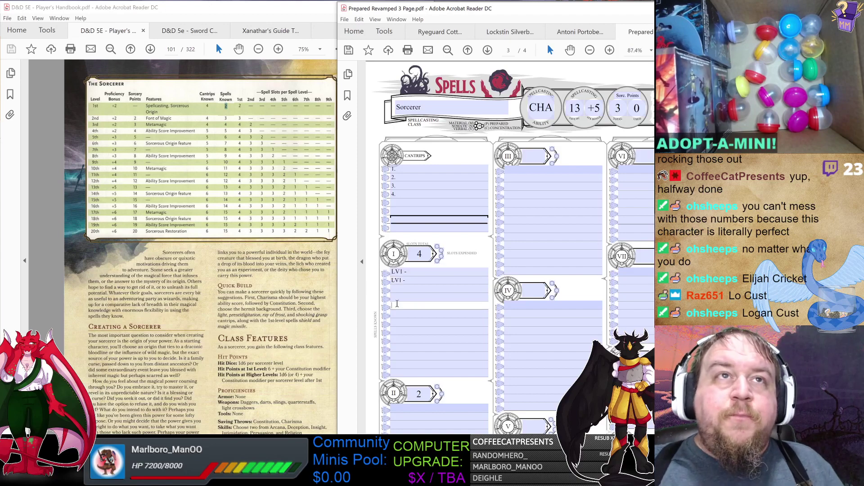
click(235, 128)
double_click(225, 118)
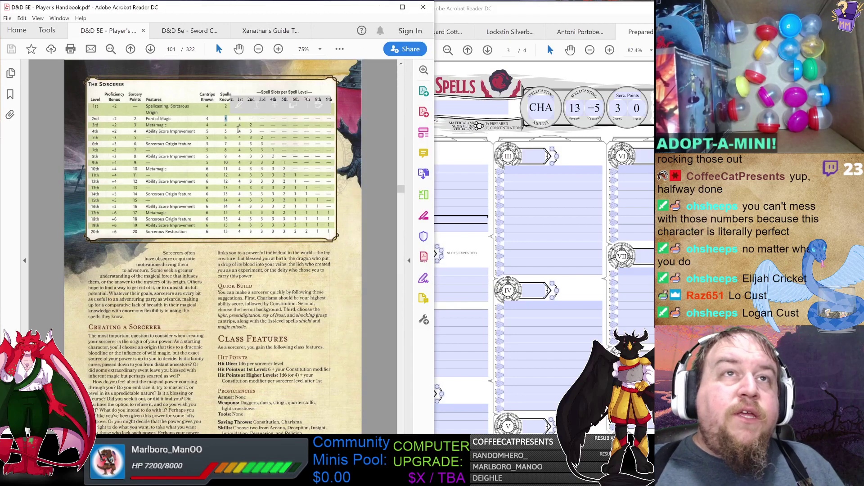
key(alt+Tab)
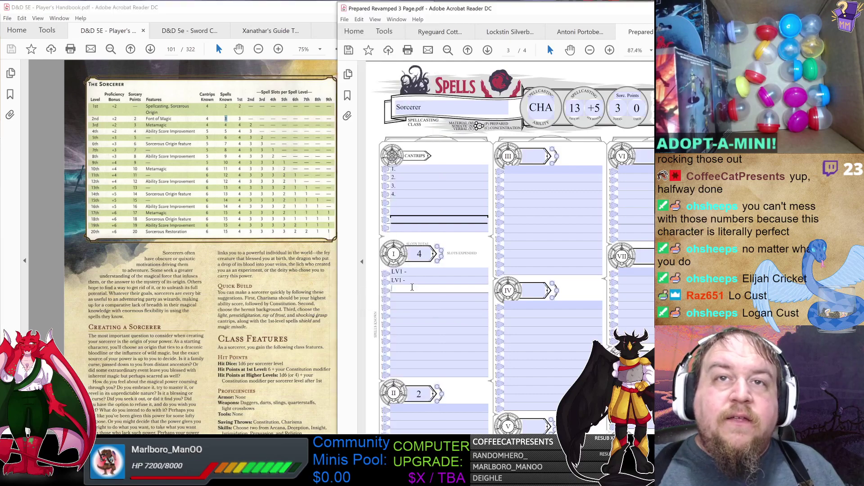
click(417, 287)
key(ctrl+v)
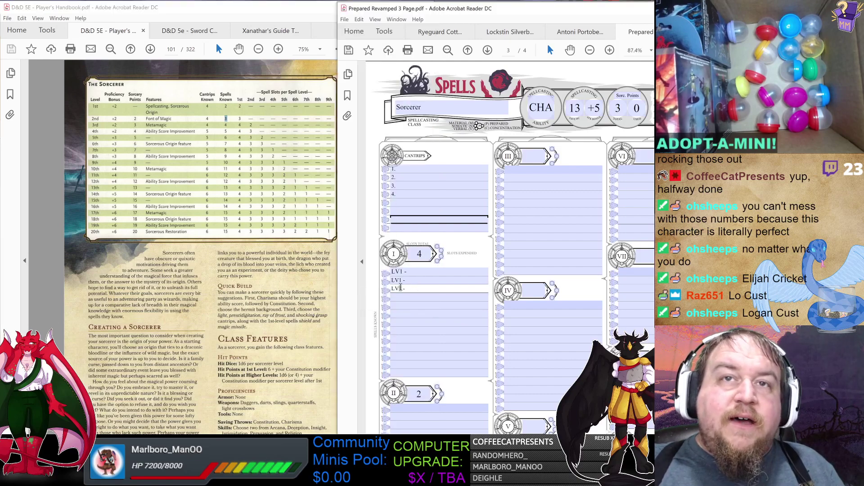
key(alt+Tab)
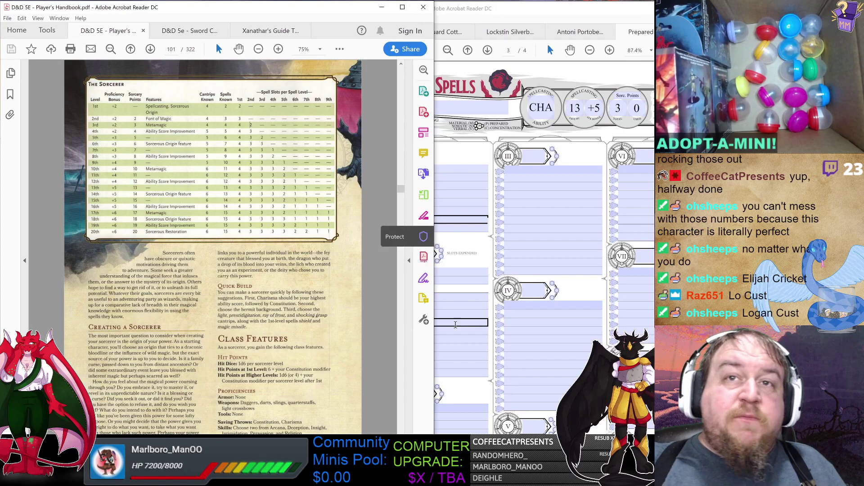
key(alt+Tab)
Label the first level-II spell line 'LV3 -'.
scroll(421, 333, down, 3)
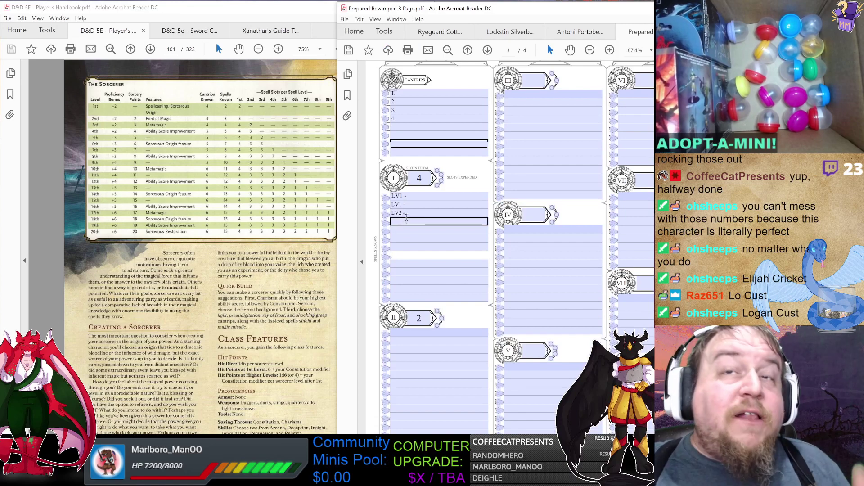
click(419, 331)
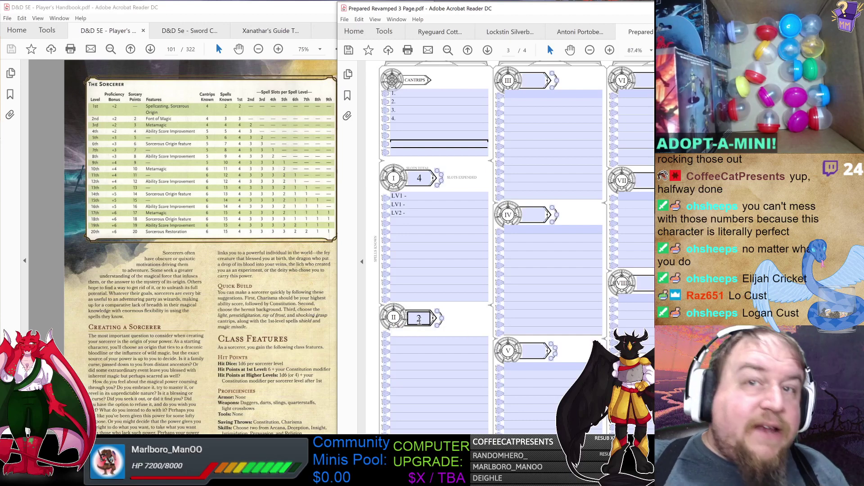
text(LV1 -)
click(400, 332)
key(BackSpace)
text(3)
key(Tab)
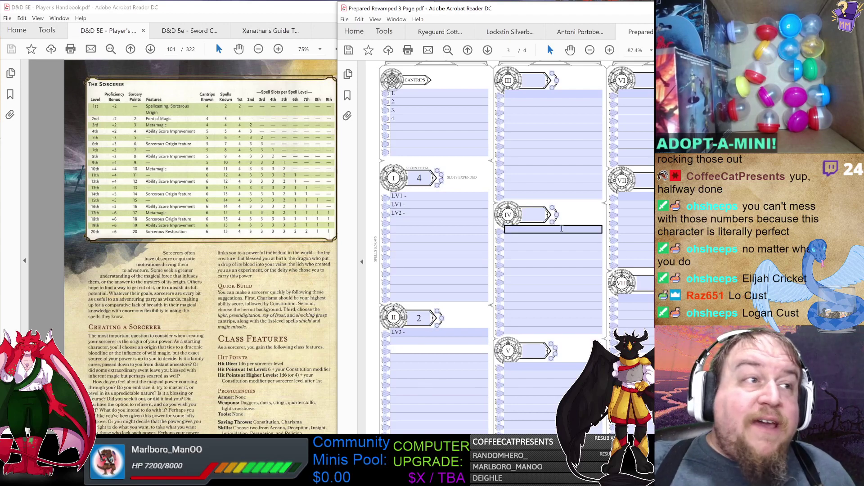
scroll(509, 248, down, 2)
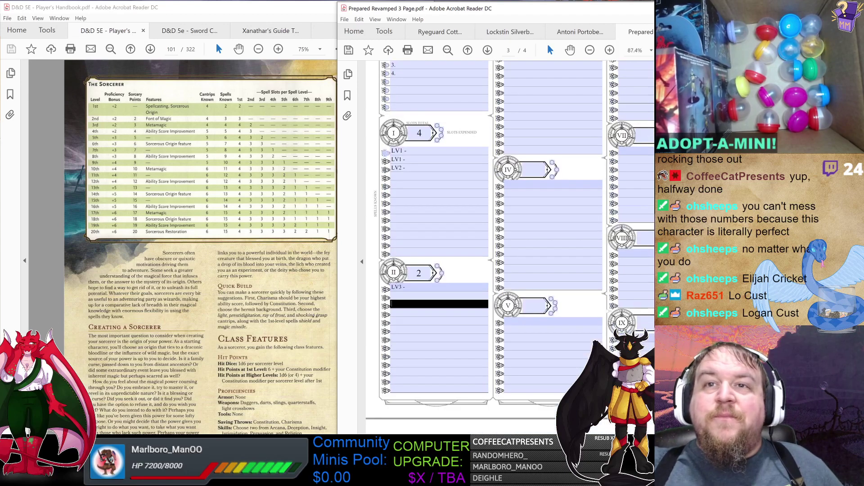
scroll(509, 248, up, 5)
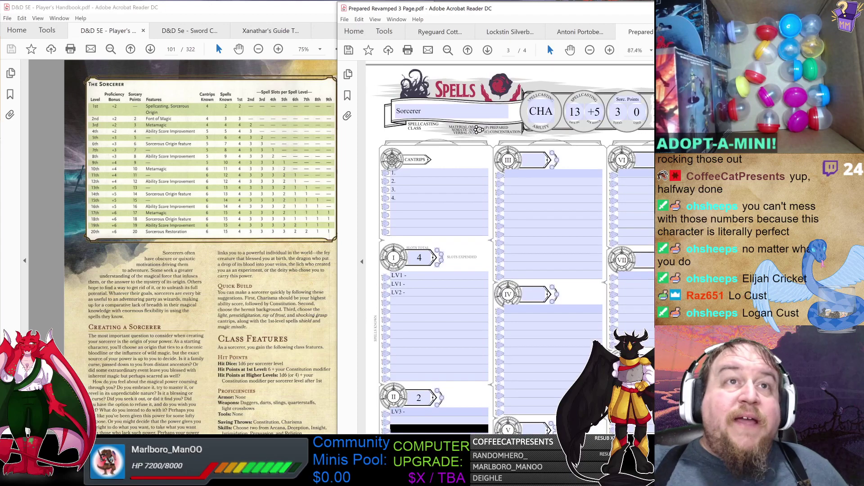
Type 'Elijah Cricket Logan Cust' into the Overview Character Name field and check the Background page.
scroll(509, 248, up, 1)
scroll(508, 247, up, 10)
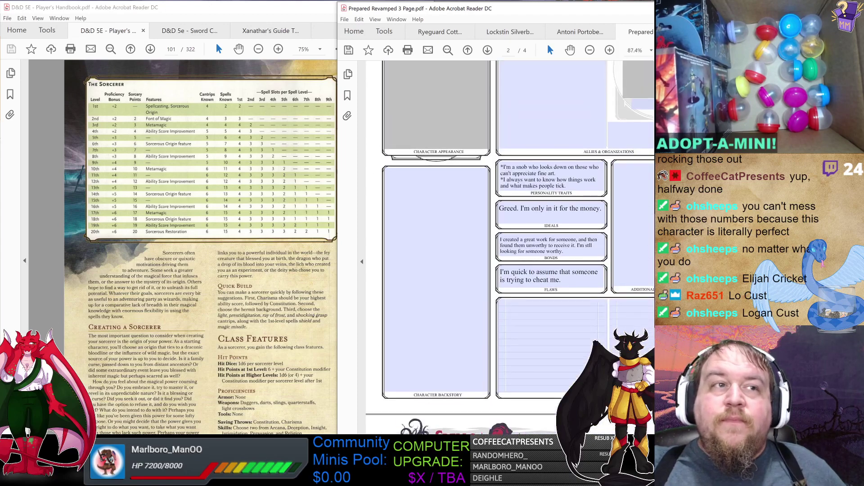
scroll(508, 247, down, 1)
scroll(509, 248, up, 15)
scroll(509, 247, up, 8)
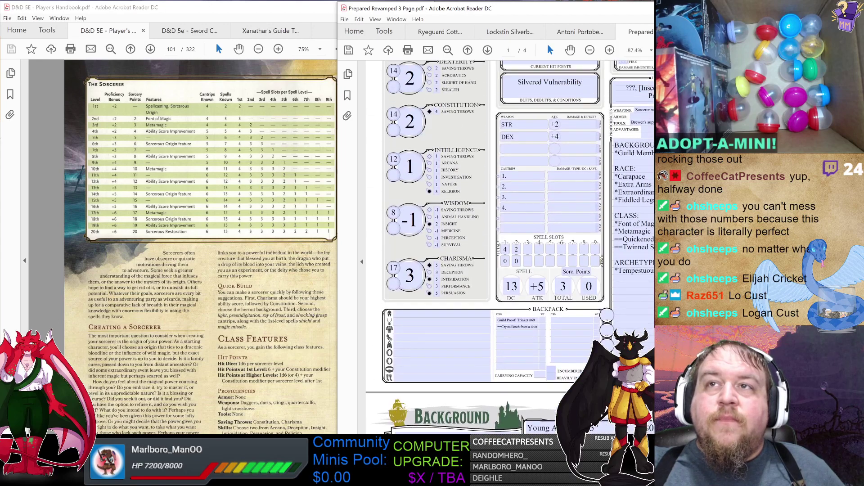
scroll(509, 248, up, 4)
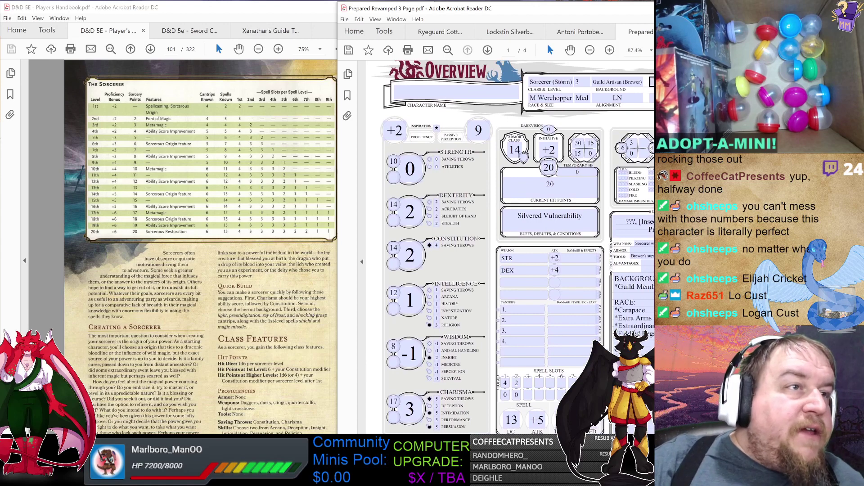
click(463, 92)
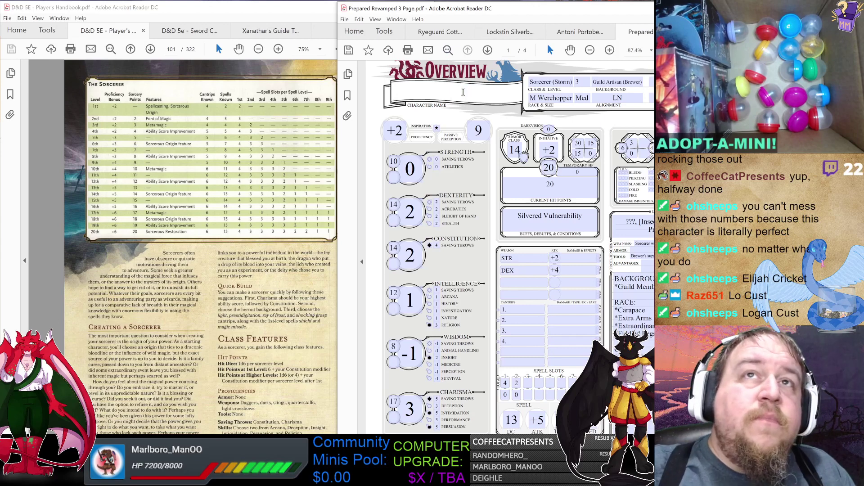
text(Elijah Cricket)
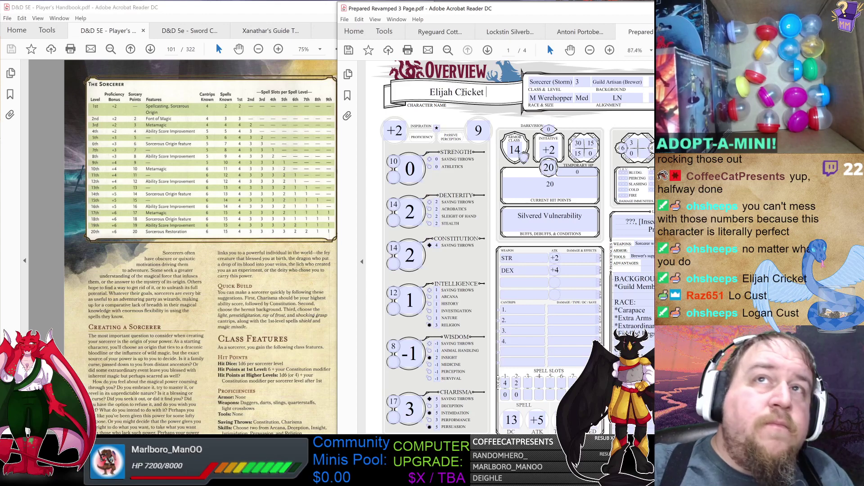
text( Logan C)
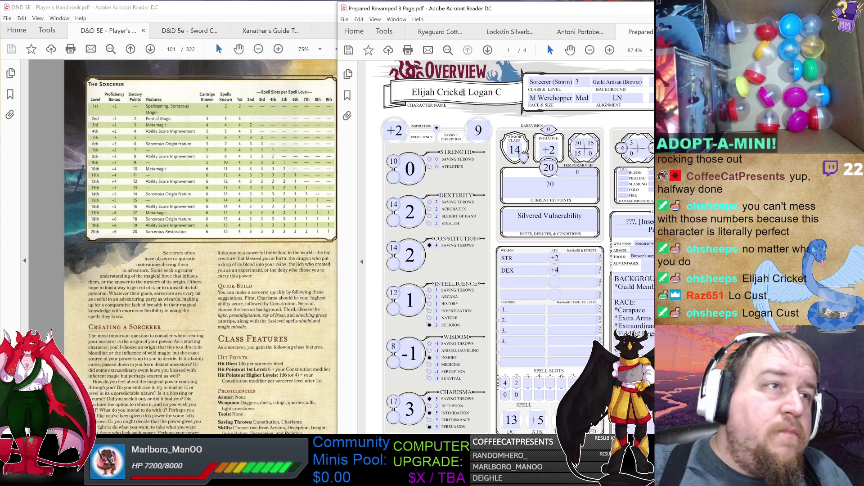
text(ust)
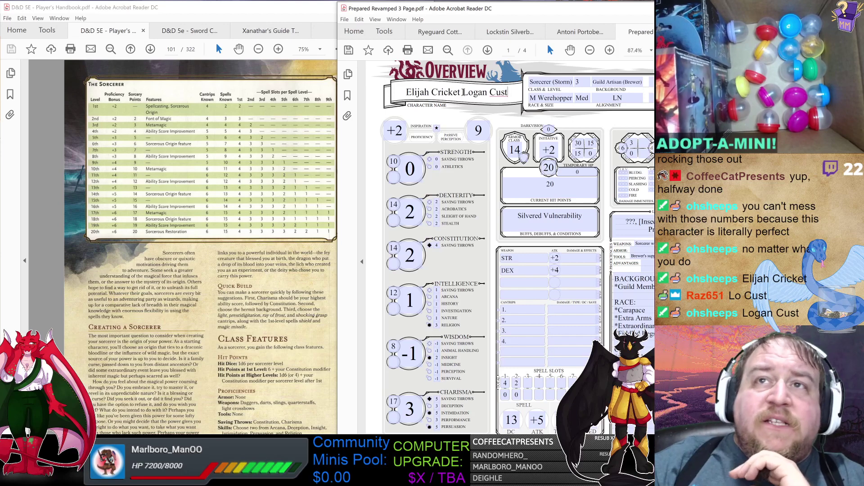
scroll(464, 92, down, 10)
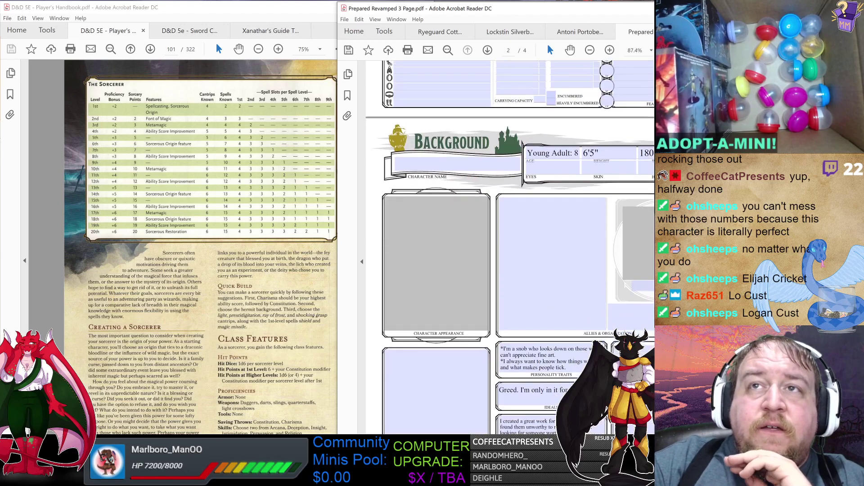
scroll(511, 247, down, 1)
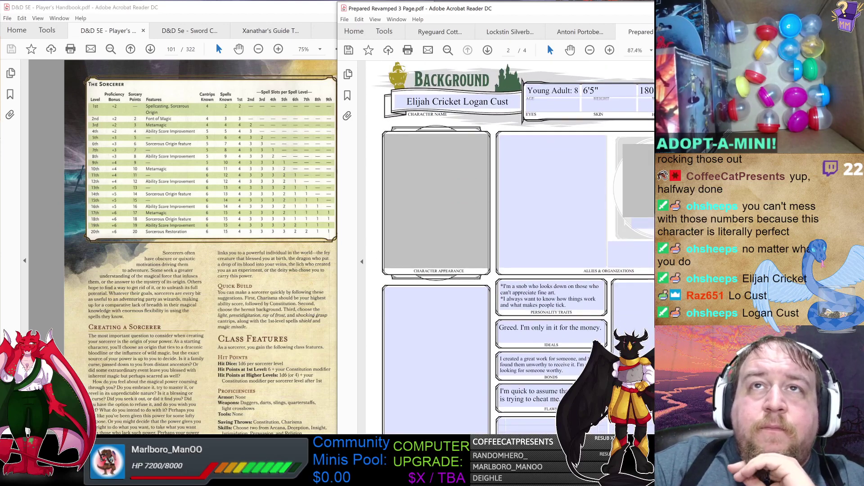
scroll(511, 247, down, 1)
scroll(510, 247, down, 3)
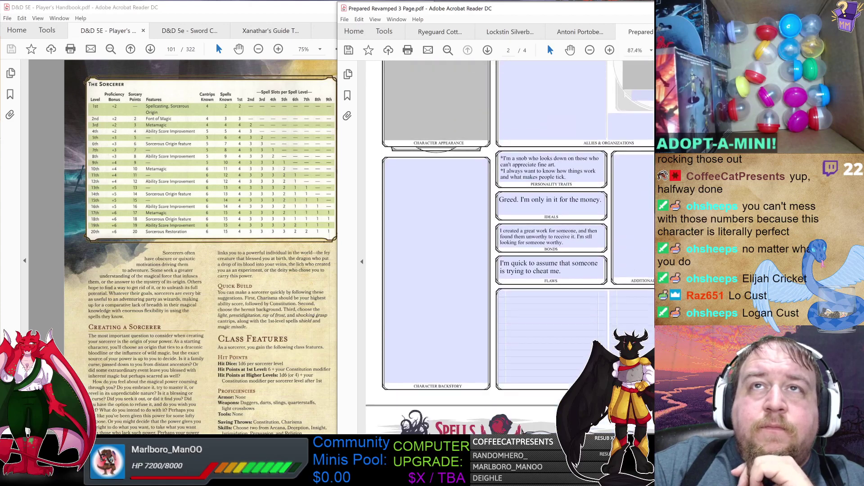
scroll(511, 248, up, 6)
scroll(511, 248, up, 2)
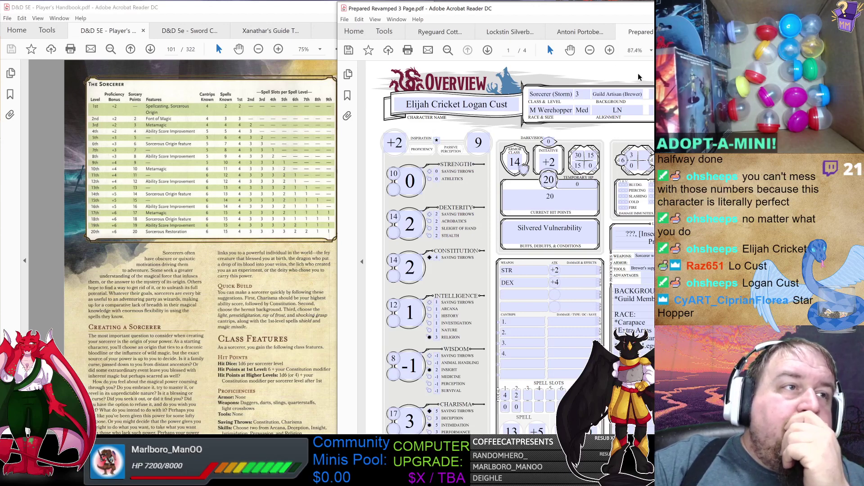
Append 'Star Hopper' to the end of the character name.
click(513, 106)
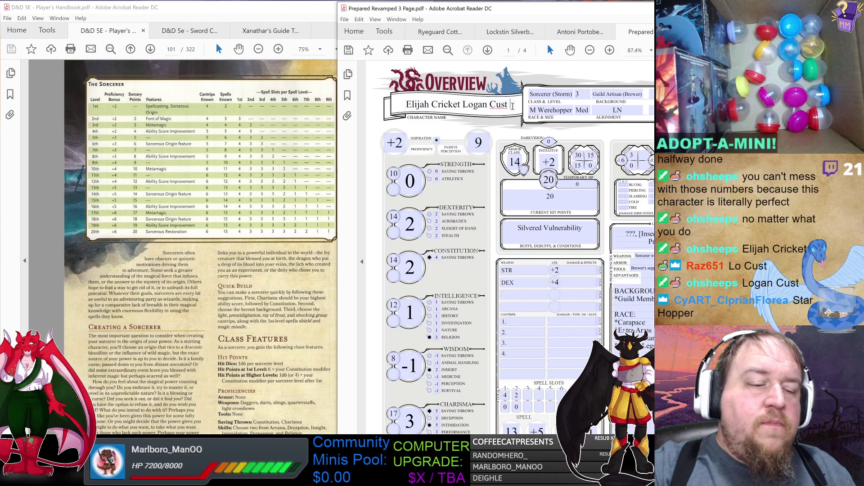
text(Star Hopper)
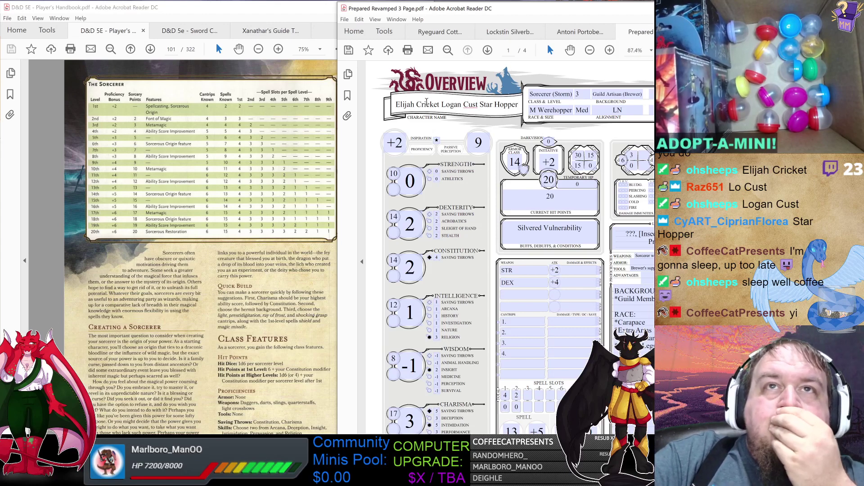
Cut the candidate names from the Background name field and paste them into the backstory box.
scroll(504, 227, down, 8)
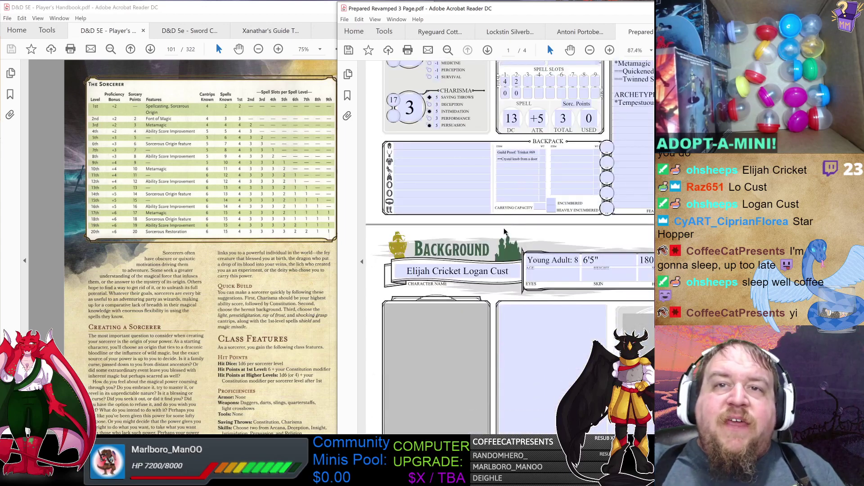
scroll(503, 227, down, 5)
click(538, 180)
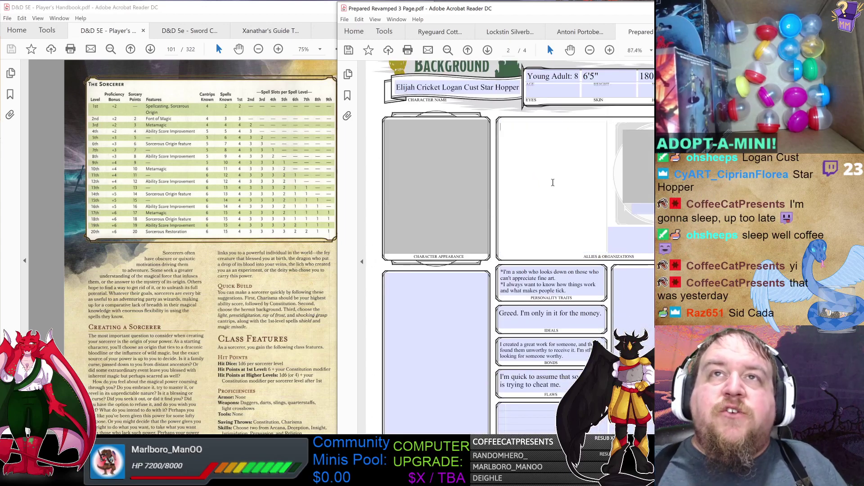
click(469, 284)
scroll(447, 293, down, 1)
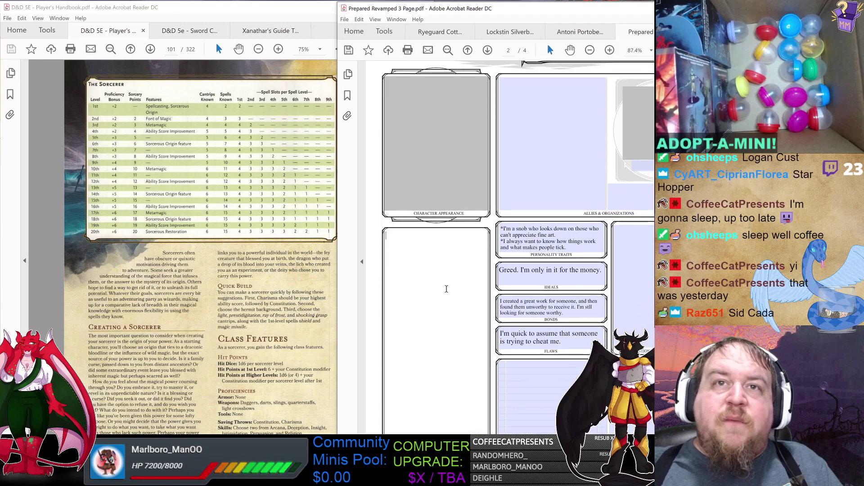
scroll(446, 304, up, 1)
scroll(443, 309, up, 1)
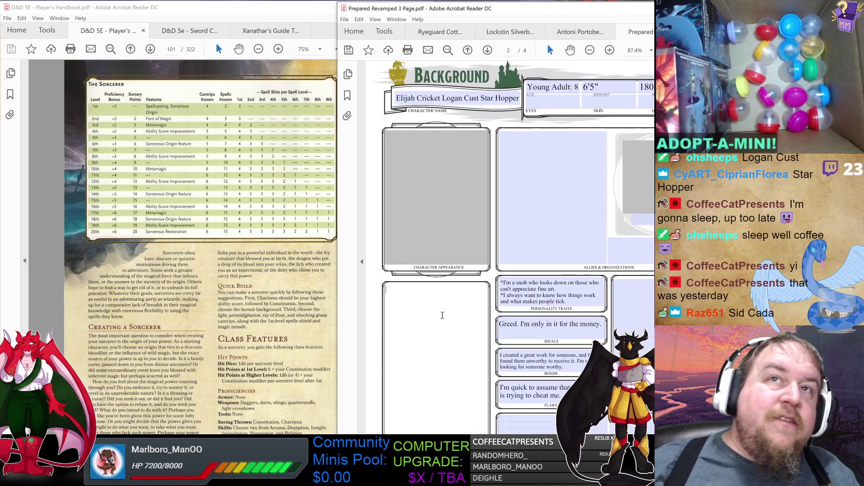
drag(397, 98, 541, 103)
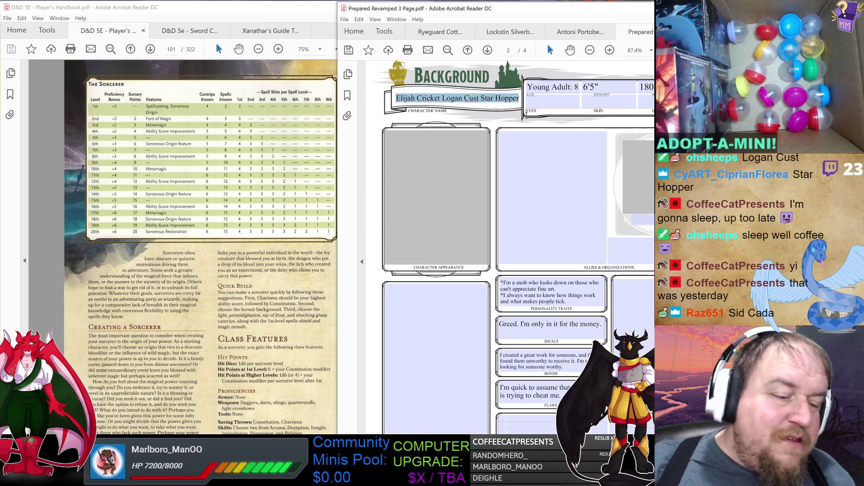
key(ctrl+x)
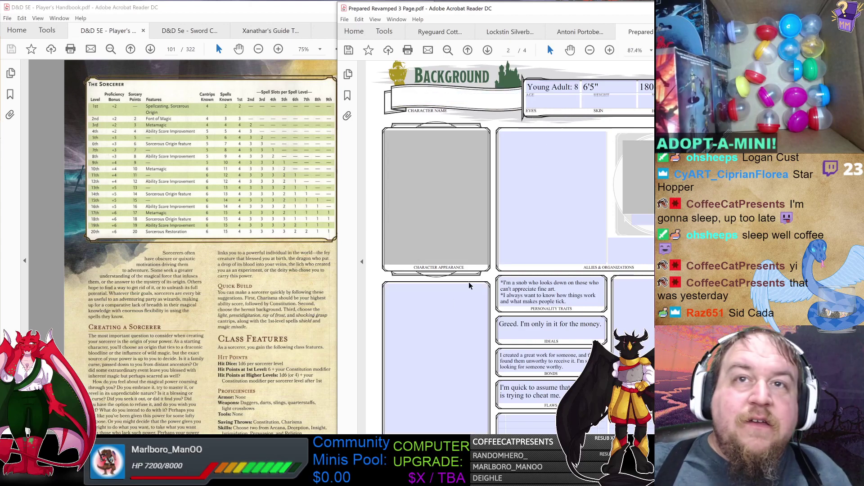
click(457, 305)
key(ctrl+v)
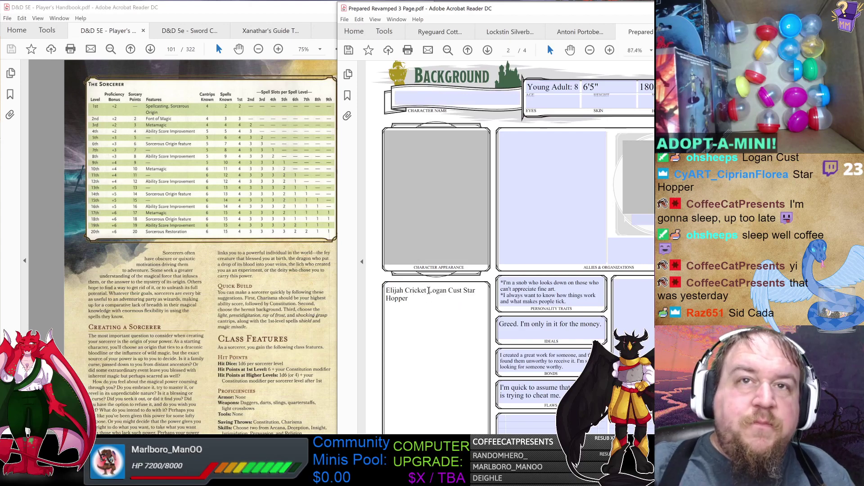
Break the pasted names onto separate lines after Elijah Cricket and before Star Hopper.
click(429, 291)
key(Return)
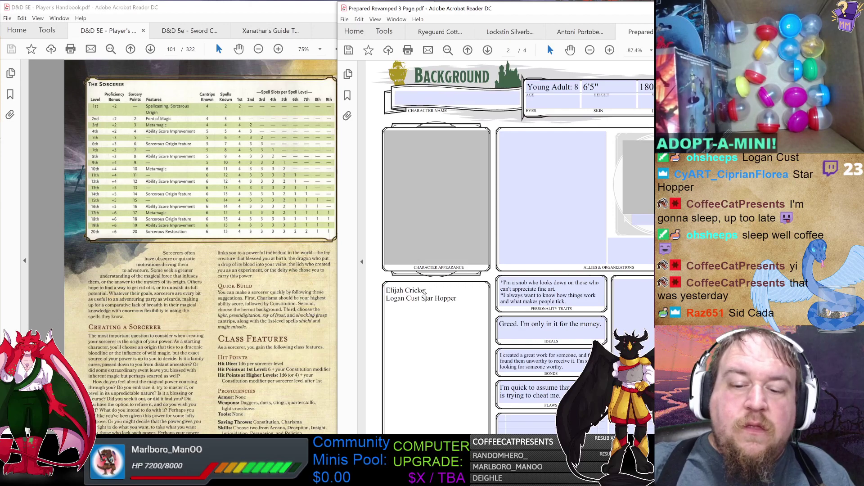
click(423, 298)
key(Return)
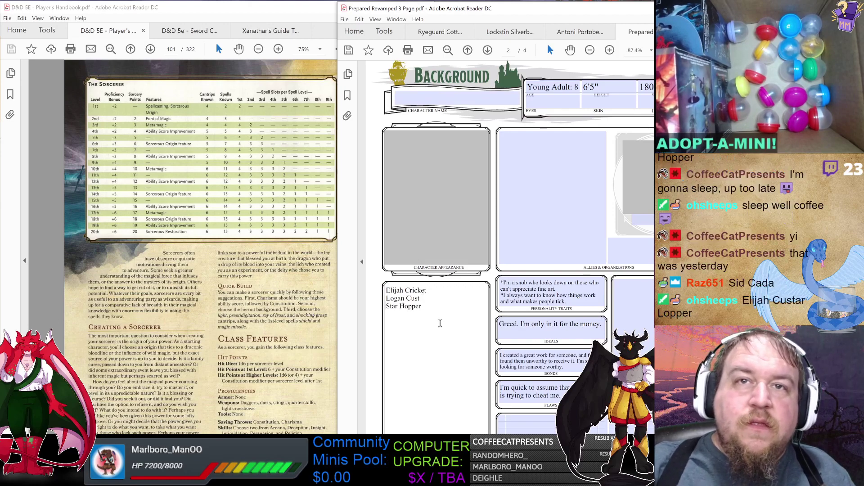
click(433, 306)
Add 'Cid Cada' as a new backstory line and start another name line below it.
key(Return)
text(Cid )
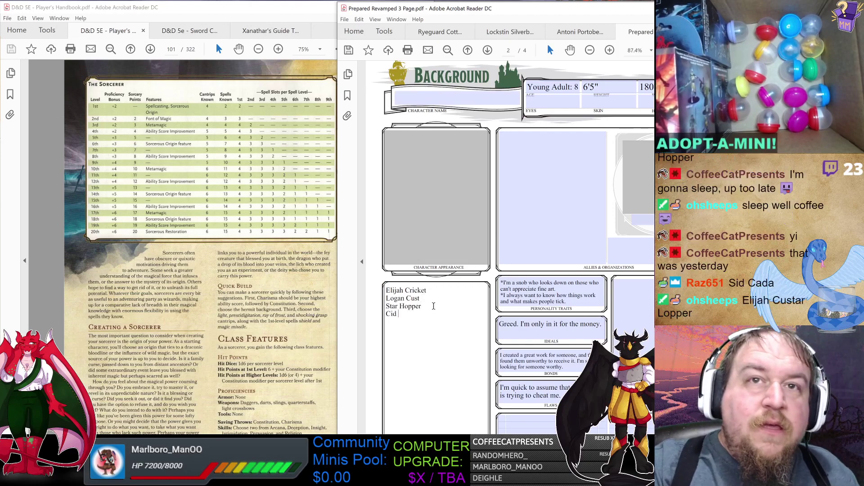
text(Cada)
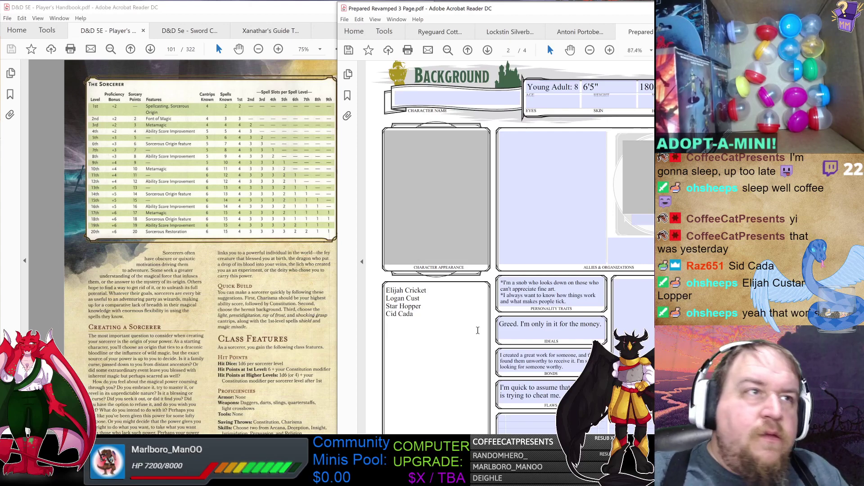
click(478, 330)
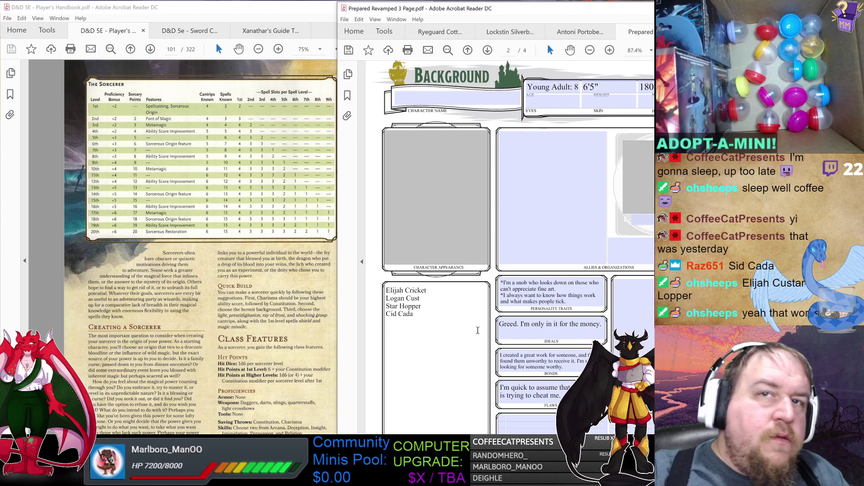
text(Elo)
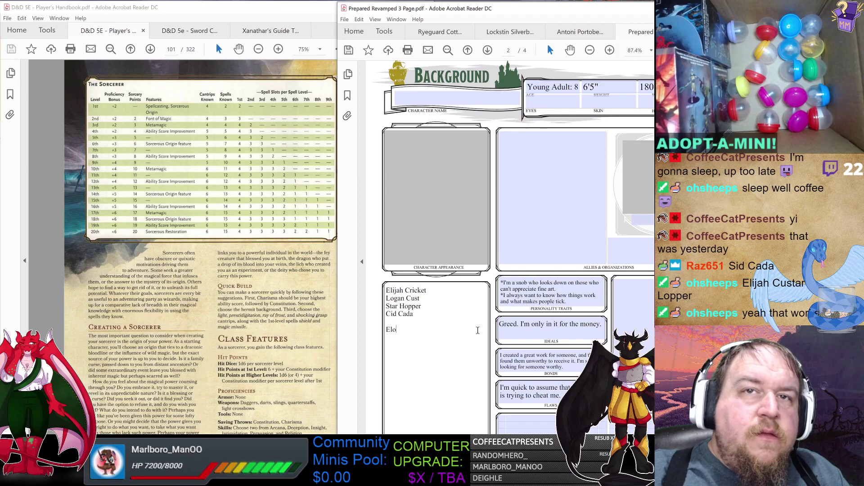
text(jahn)
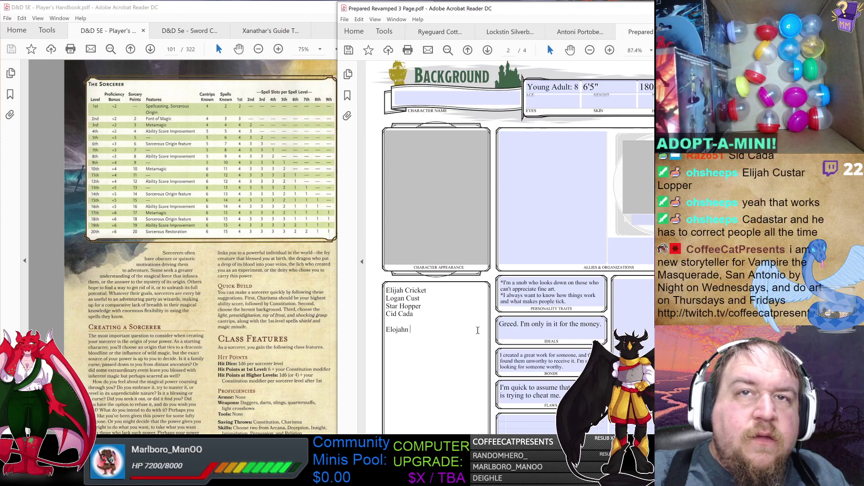
Finish the new line as 'Elojahn Cadaster' and cut it out of the box.
text(Cad)
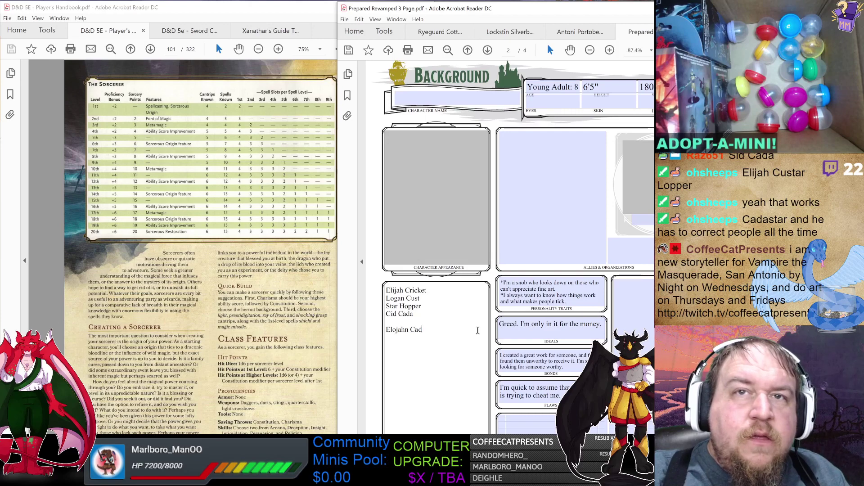
text(a)
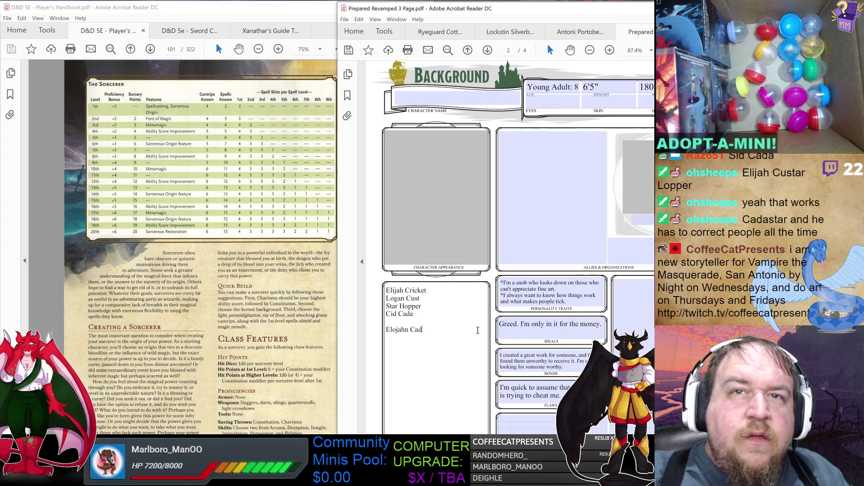
key(BackSpace)
key(BackSpace)
key(BackSpace)
text(ust)
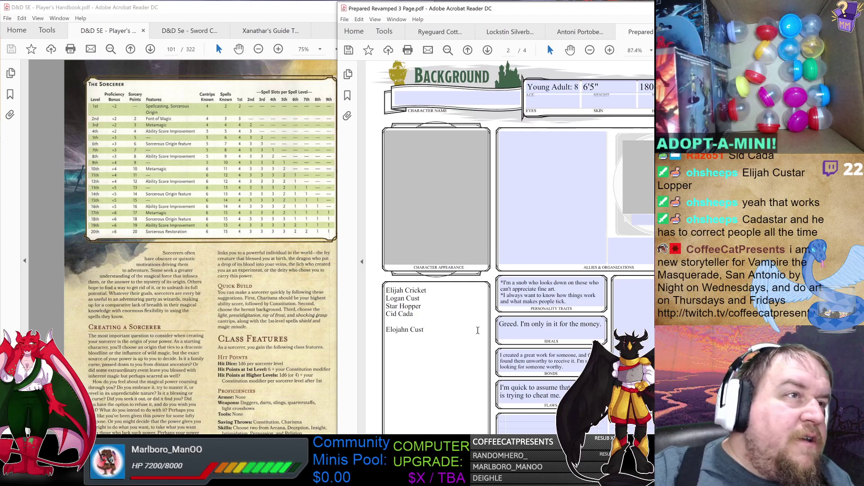
key(BackSpace)
key(BackSpace)
key(BackSpace)
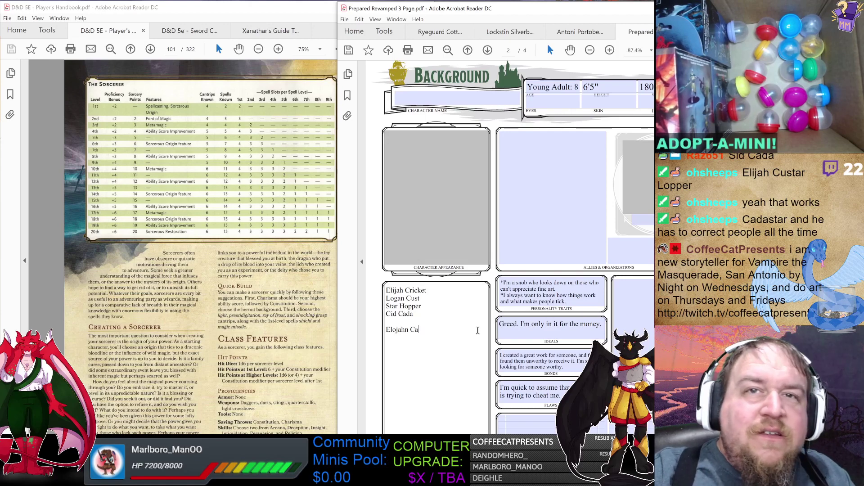
text(adaster)
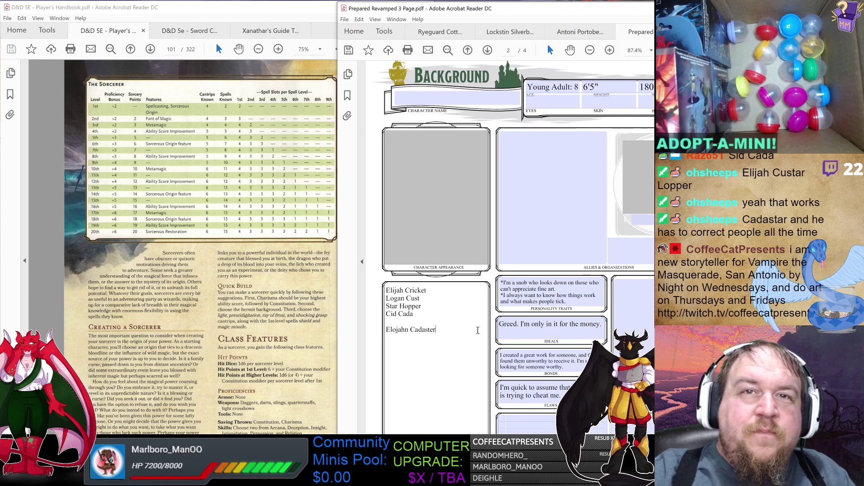
drag(448, 330, 388, 328)
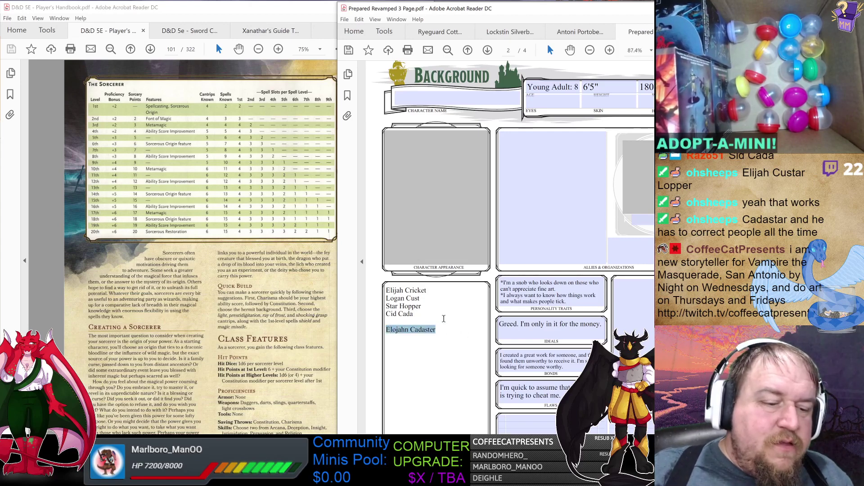
key(ctrl+x)
Paste 'Elojahn Cadaster' into the Background page's Character Name field.
click(499, 100)
key(ctrl+v)
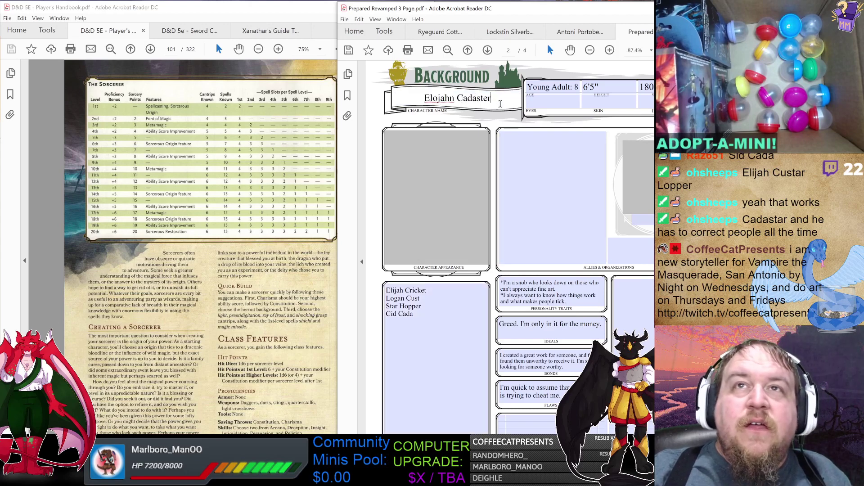
click(574, 100)
Check that the Overview page's character name also reads Elojahn Cadaster.
scroll(575, 140, up, 1)
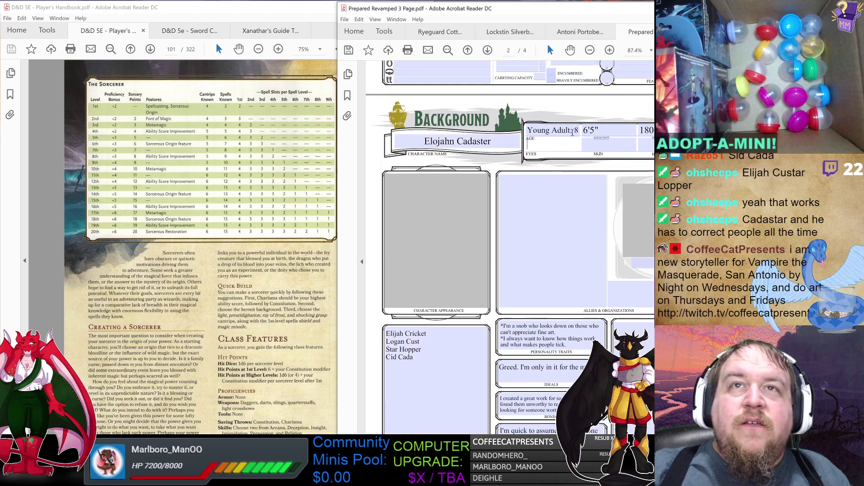
scroll(575, 140, up, 7)
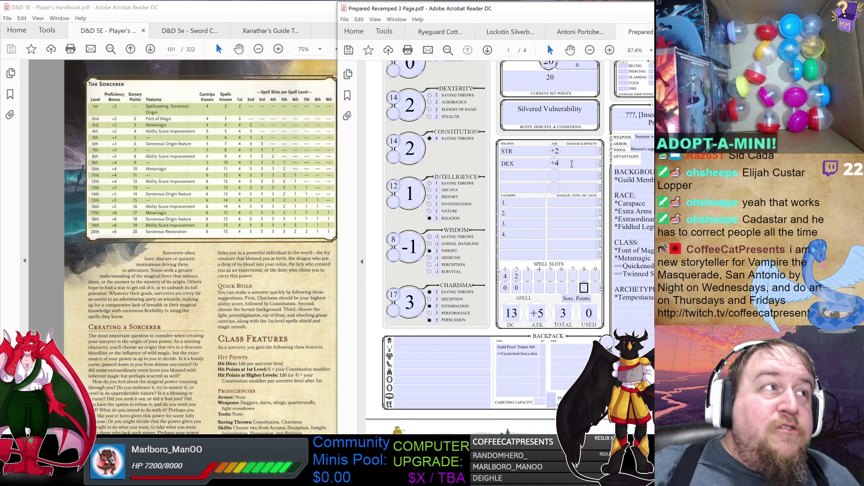
scroll(573, 164, up, 3)
click(502, 104)
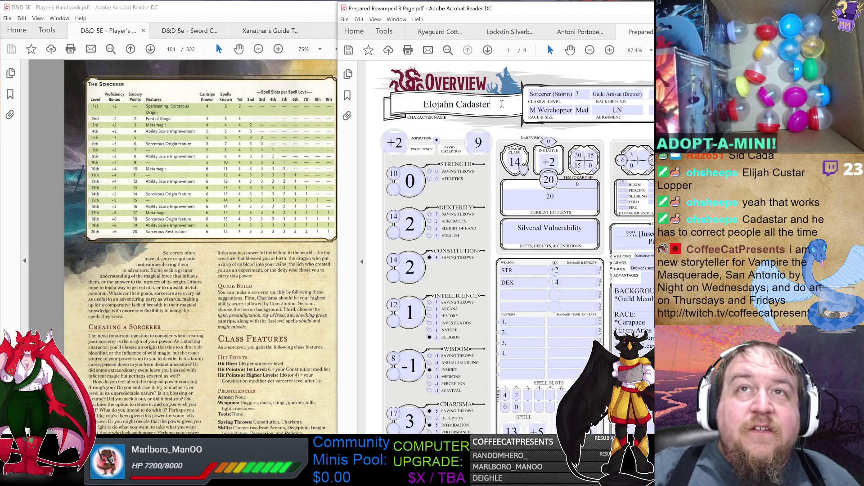
key(shift+Left)
key(shift+Left)
key(shift+Left)
key(shift+Left)
key(shift+Left)
key(shift+Left)
key(shift+Left)
key(shift+Left)
key(shift+Left)
key(shift+Left)
key(shift+Left)
key(shift+Left)
key(Right)
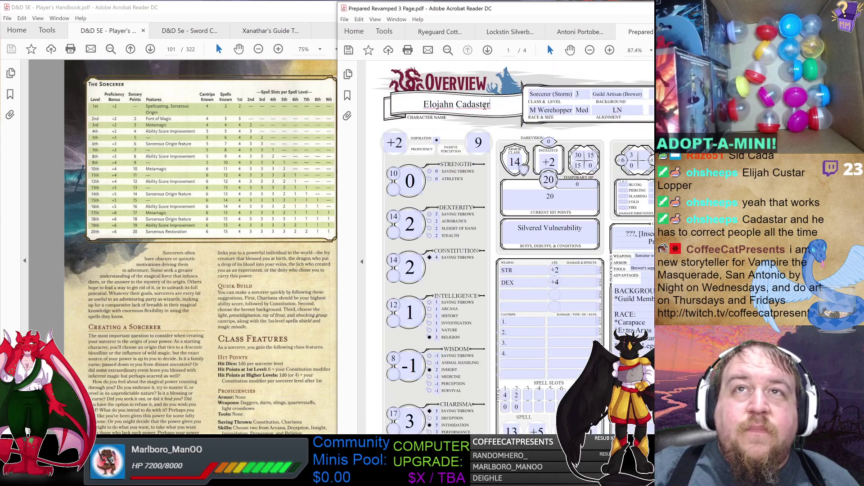
key(shift+Left)
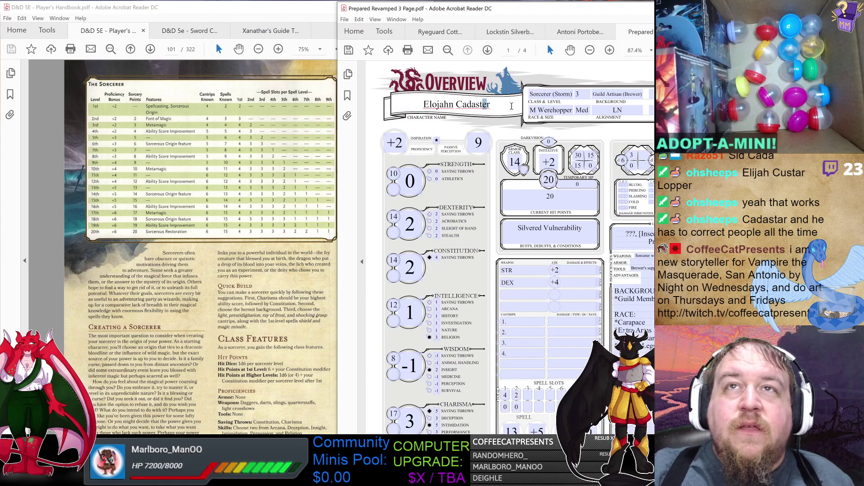
scroll(510, 247, down, 10)
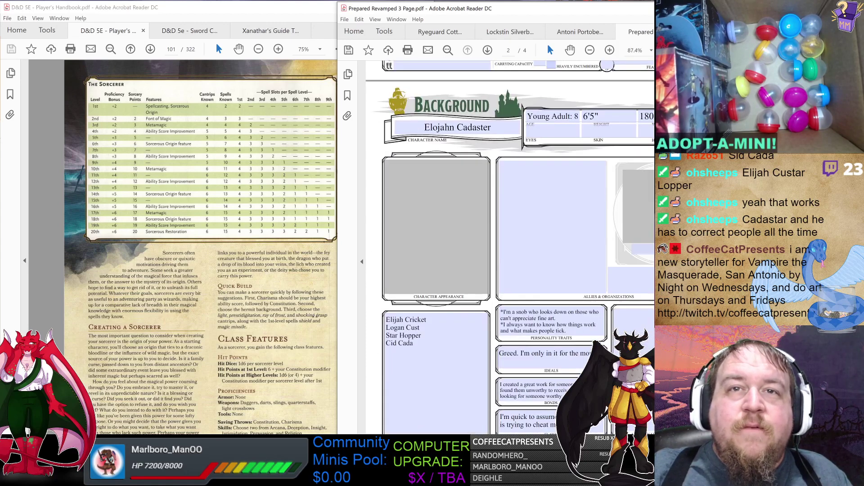
scroll(511, 247, up, 10)
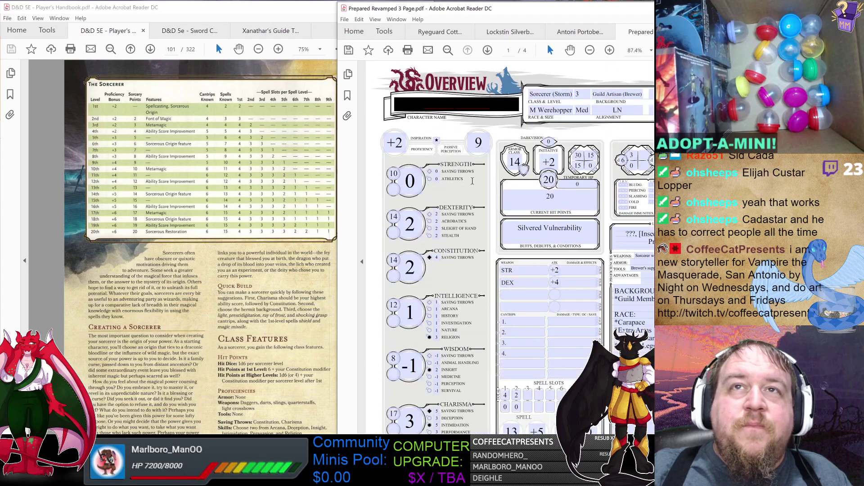
scroll(496, 180, down, 1)
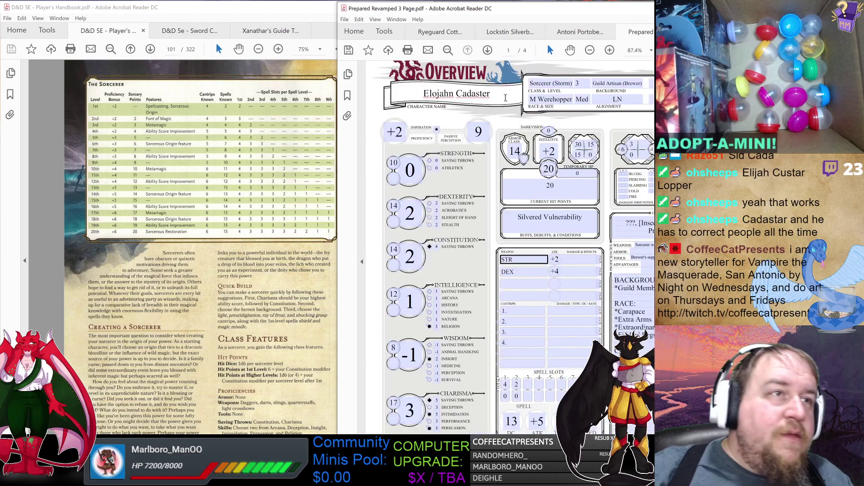
click(498, 99)
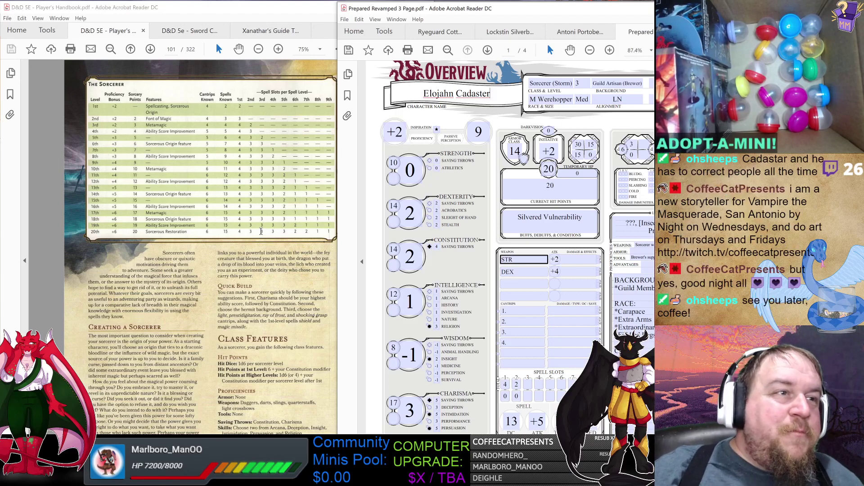
click(276, 304)
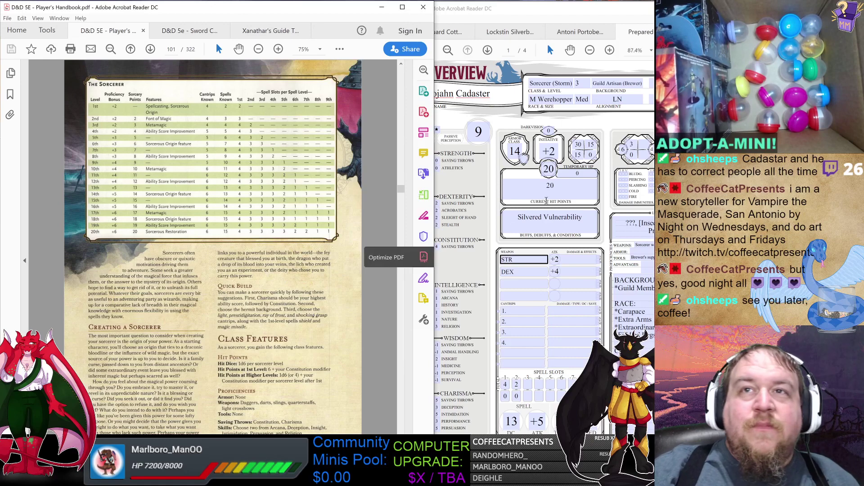
click(584, 192)
click(458, 93)
scroll(509, 248, down, 15)
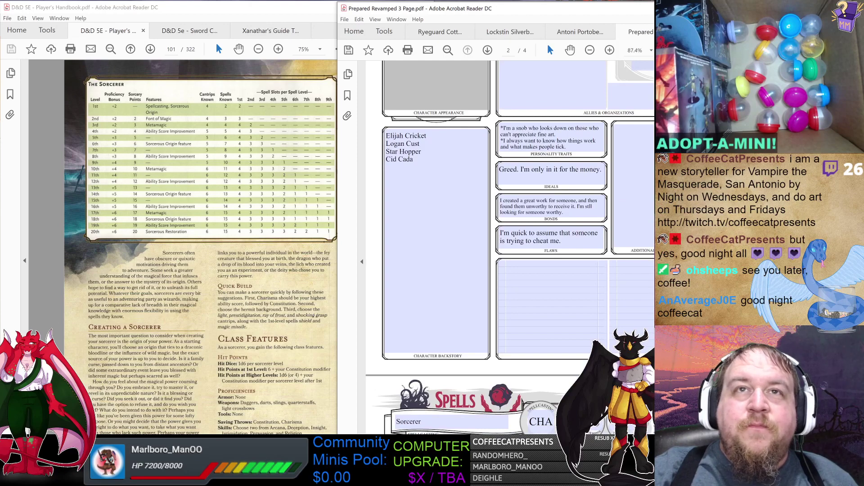
scroll(509, 248, up, 1)
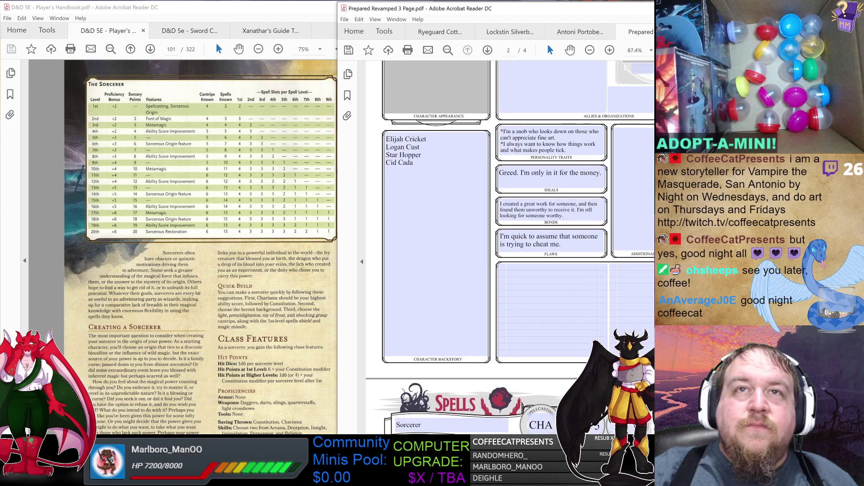
scroll(510, 248, up, 1)
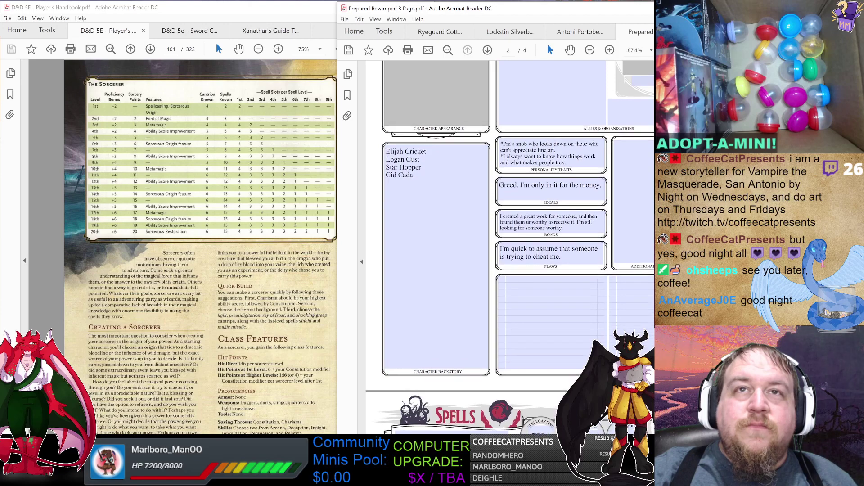
scroll(510, 248, up, 15)
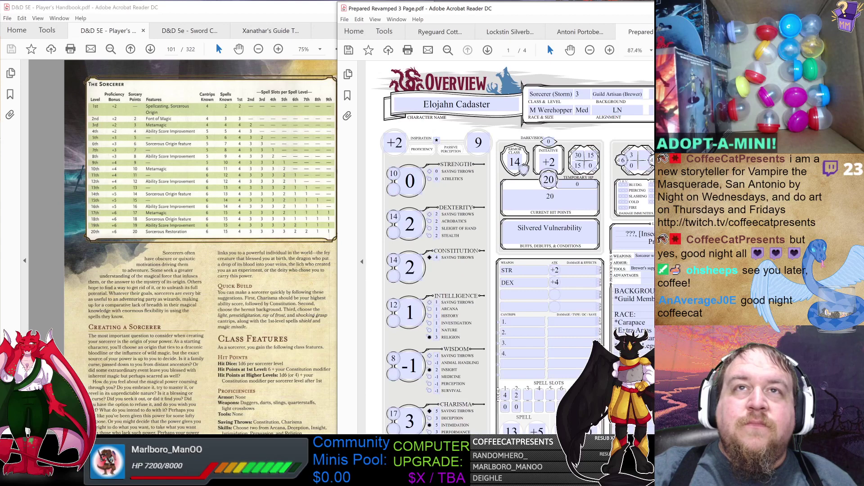
click(461, 103)
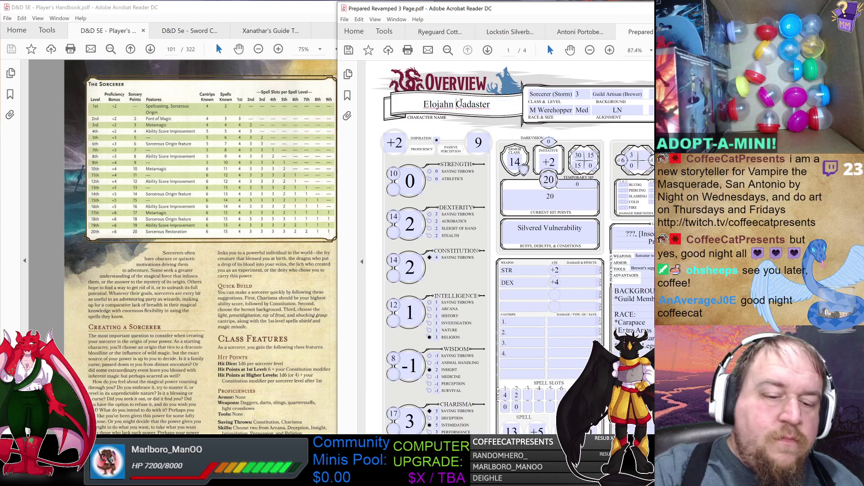
text(")
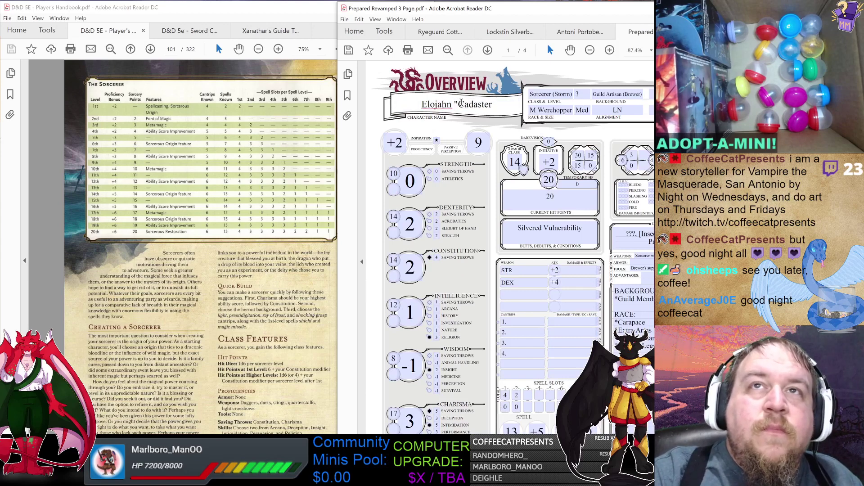
text(Cid" C)
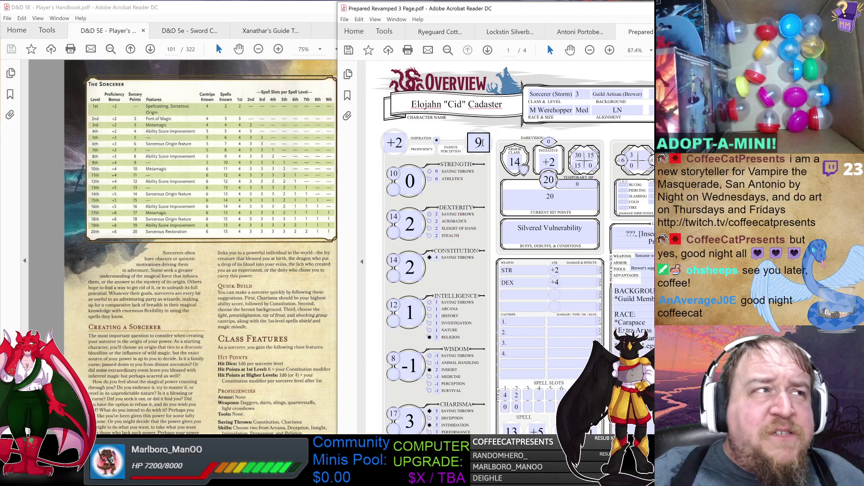
drag(448, 104, 452, 104)
text(S)
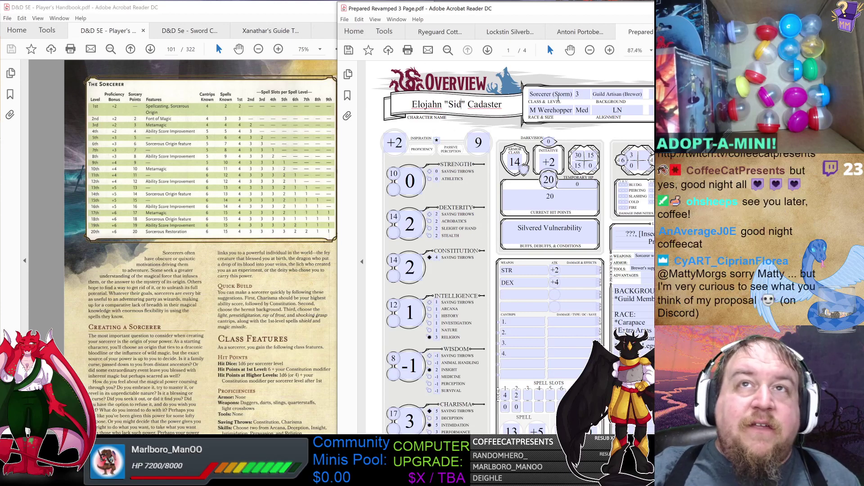
scroll(508, 247, down, 10)
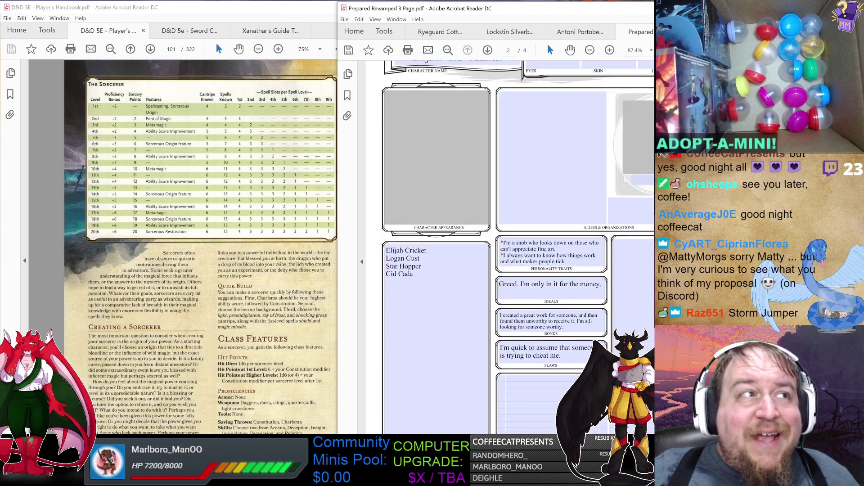
scroll(509, 247, up, 10)
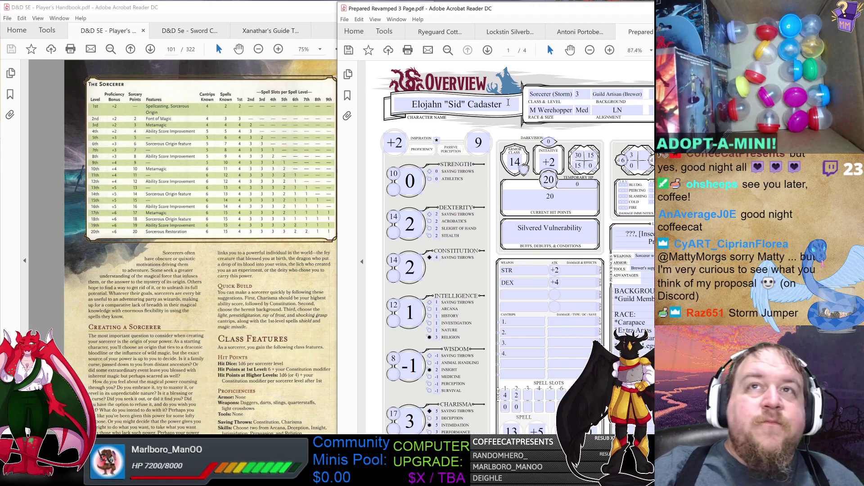
click(513, 106)
key(Tab)
key(Tab)
key(Tab)
key(Tab)
key(Tab)
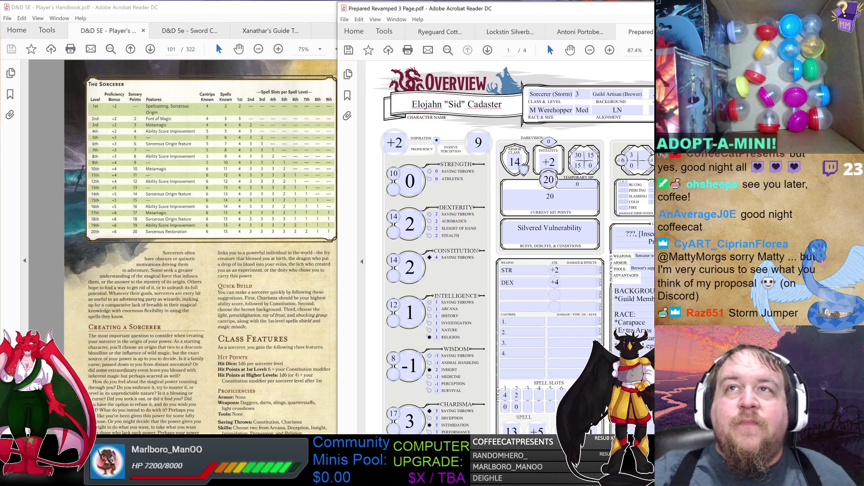
key(Tab)
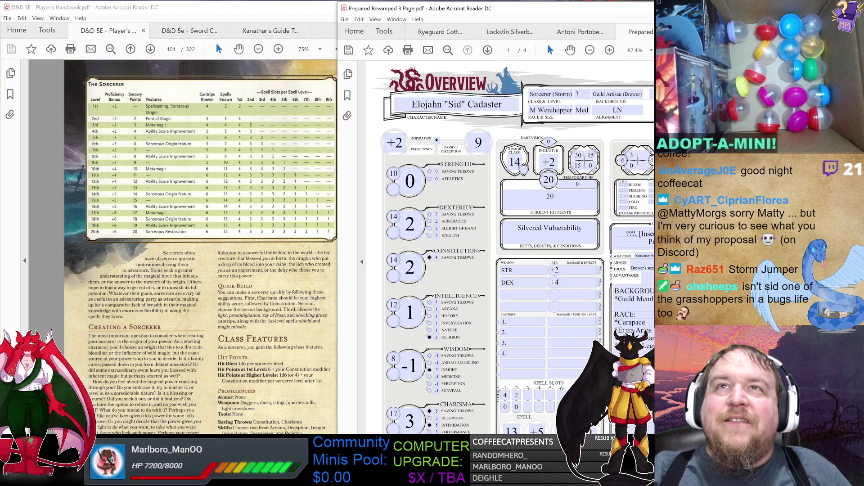
scroll(510, 247, down, 6)
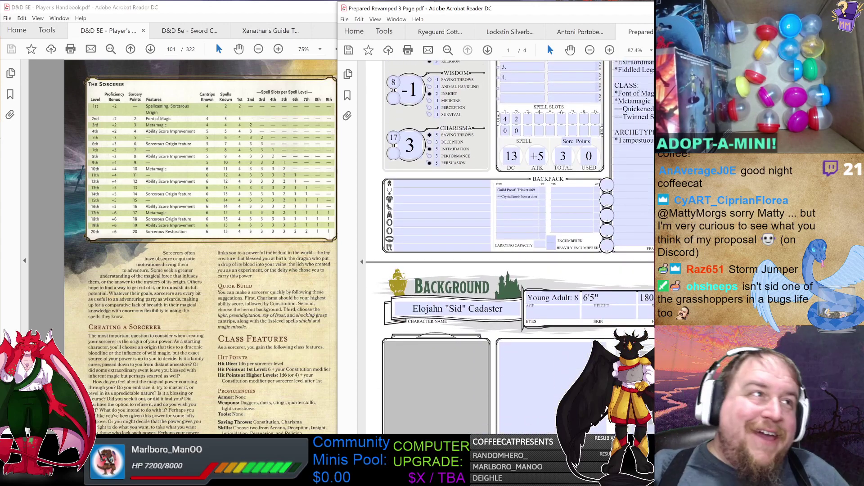
scroll(510, 248, down, 8)
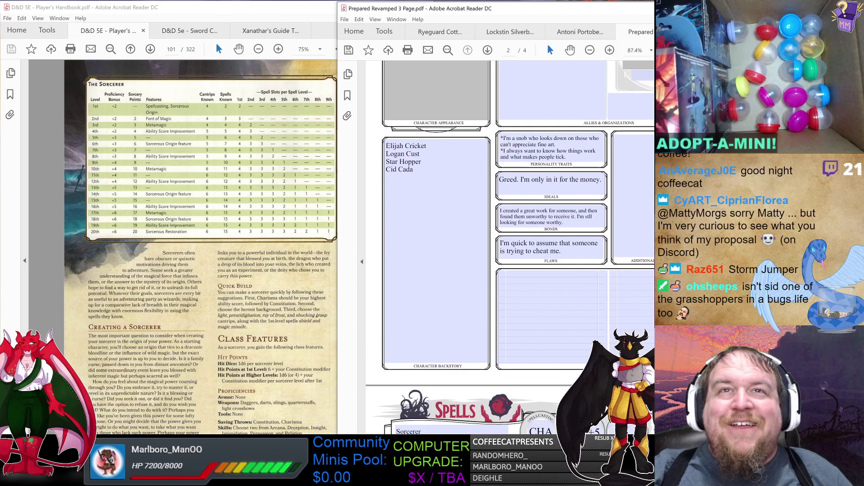
scroll(441, 228, up, 1)
click(441, 228)
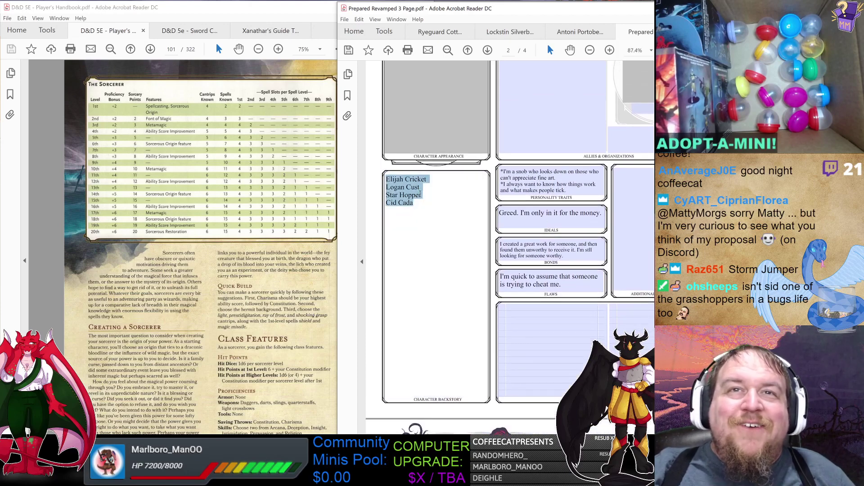
click(442, 238)
scroll(518, 239, up, 5)
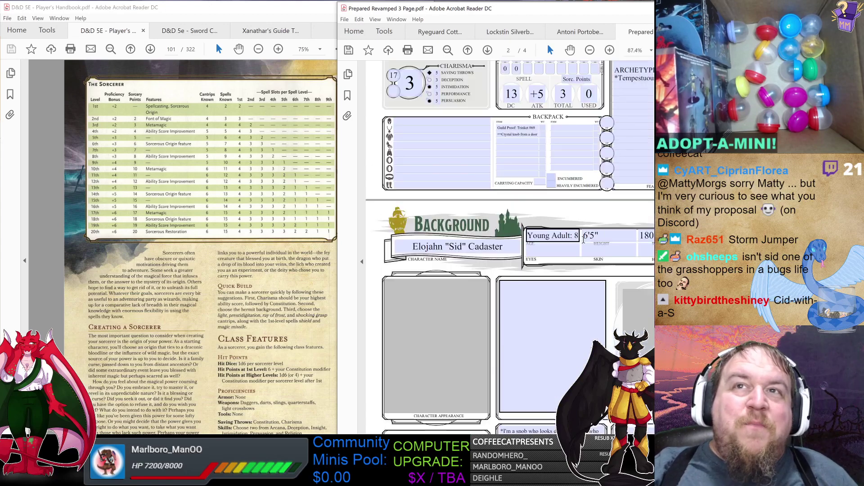
scroll(589, 234, up, 5)
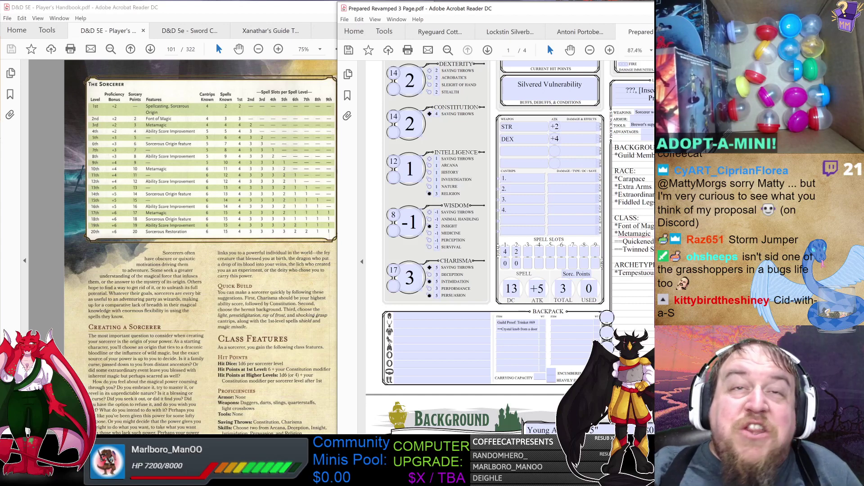
scroll(511, 248, up, 5)
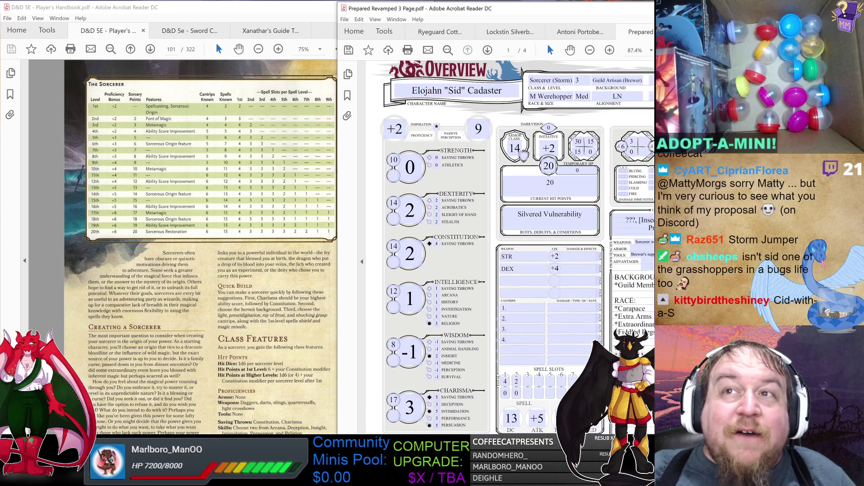
scroll(565, 199, up, 1)
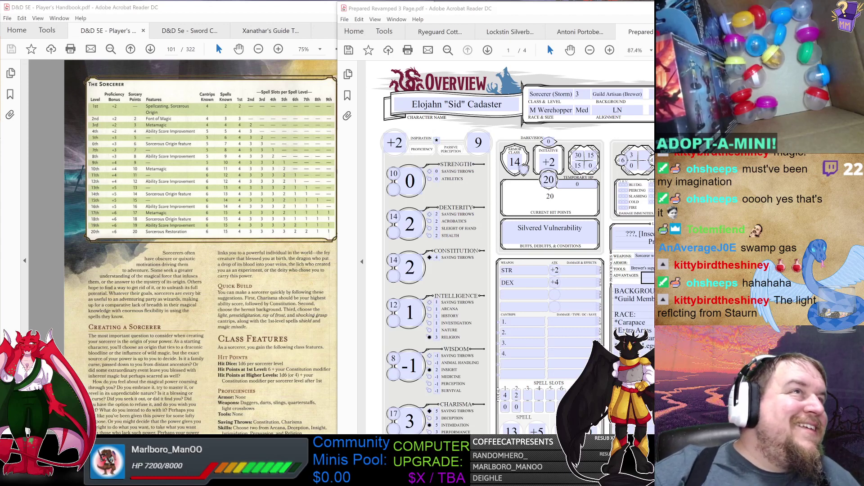
click(553, 196)
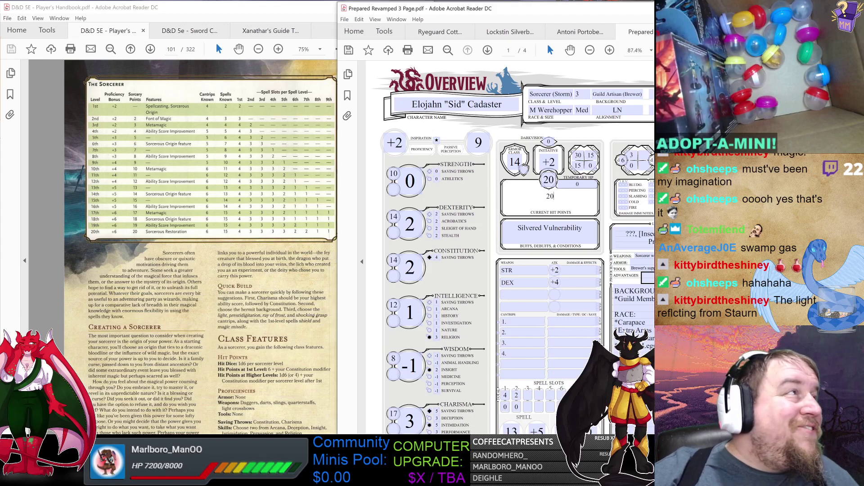